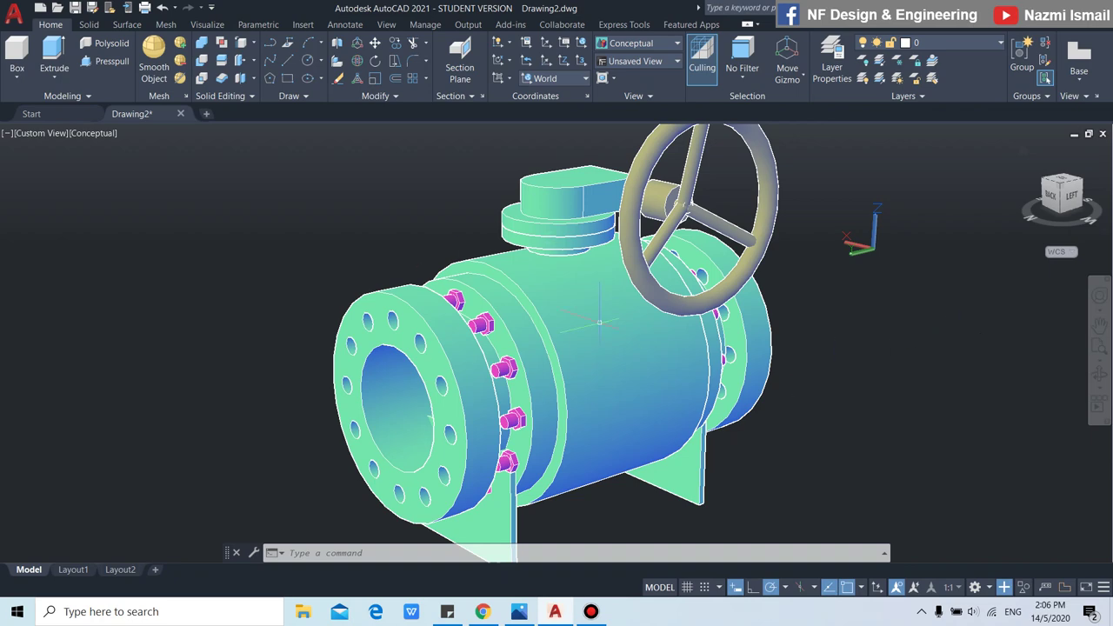
Open a new blank drawing, Drawing3, next to the Drawing2 valve model.
left_click(209, 114)
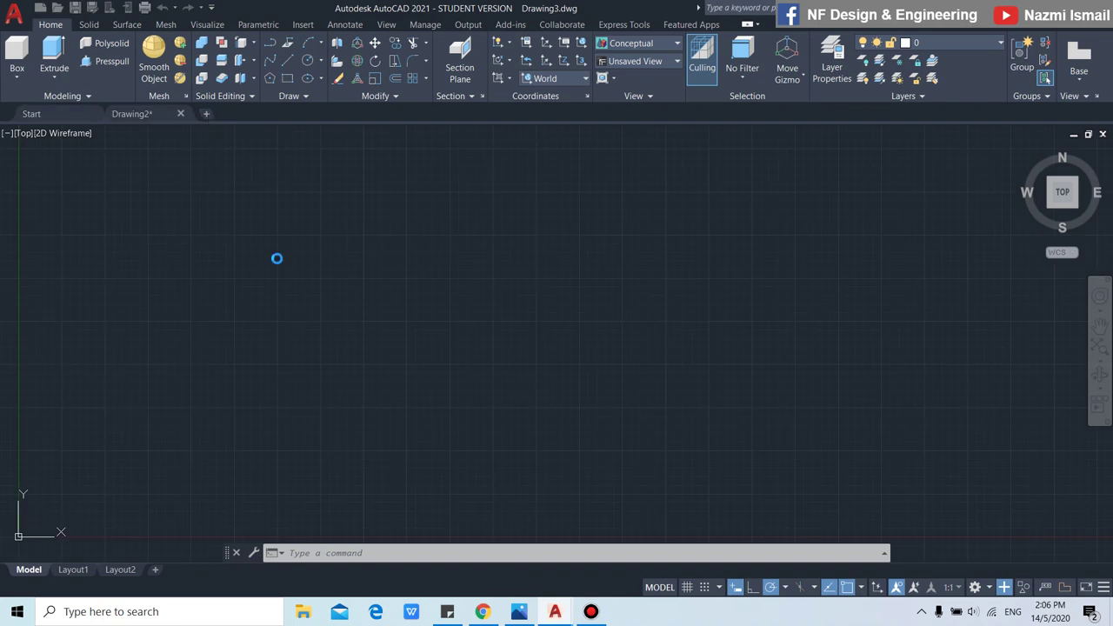
Turn off the grid and switch the viewport to the Left view.
left_click(728, 587)
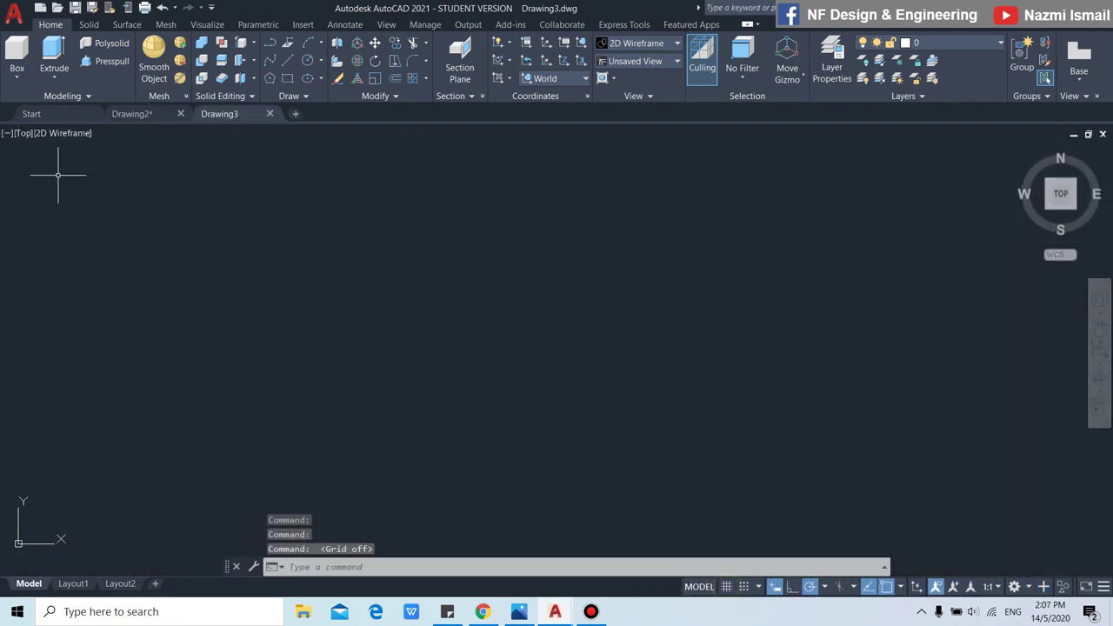
left_click(24, 134)
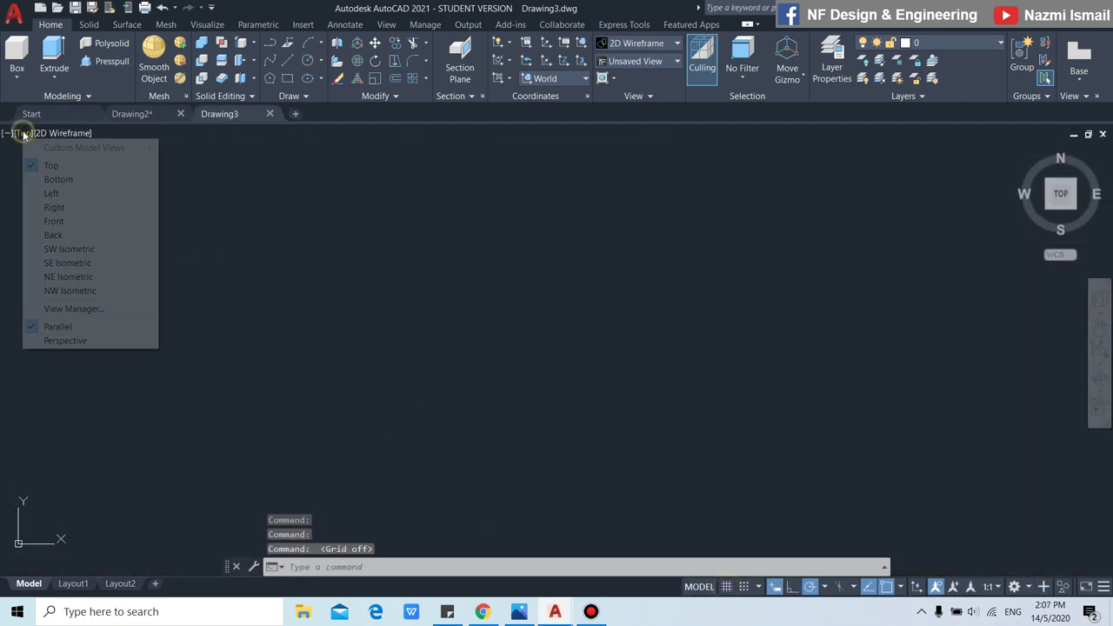
left_click(52, 193)
Set the drawing limits from 0,0 to 1000,1000 with LIMITS.
type("l")
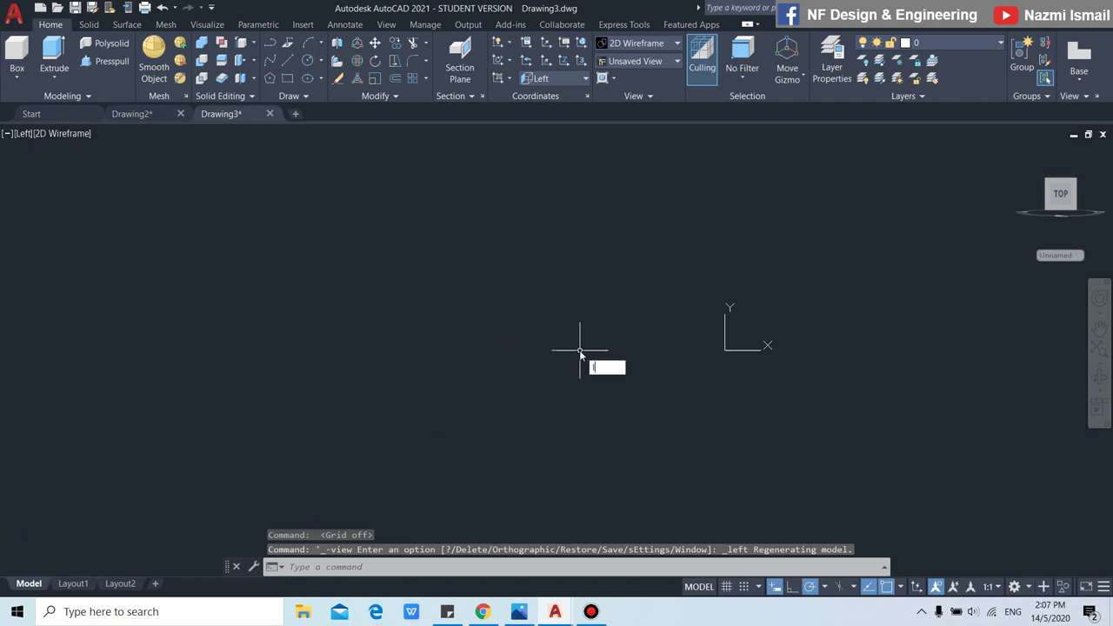
key("Return")
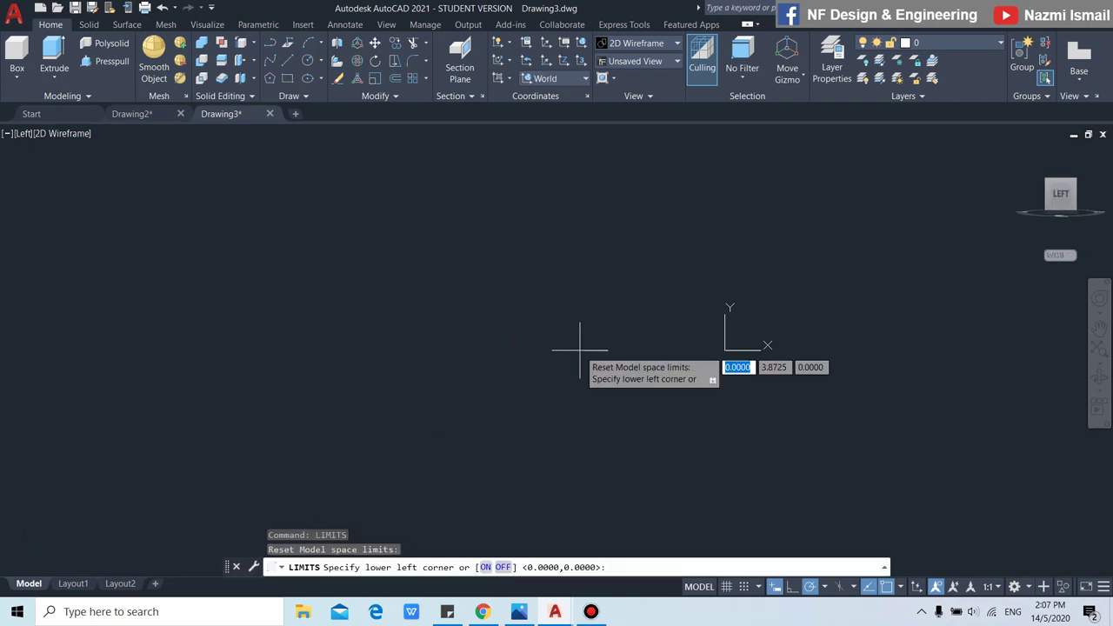
type("0")
key("Return")
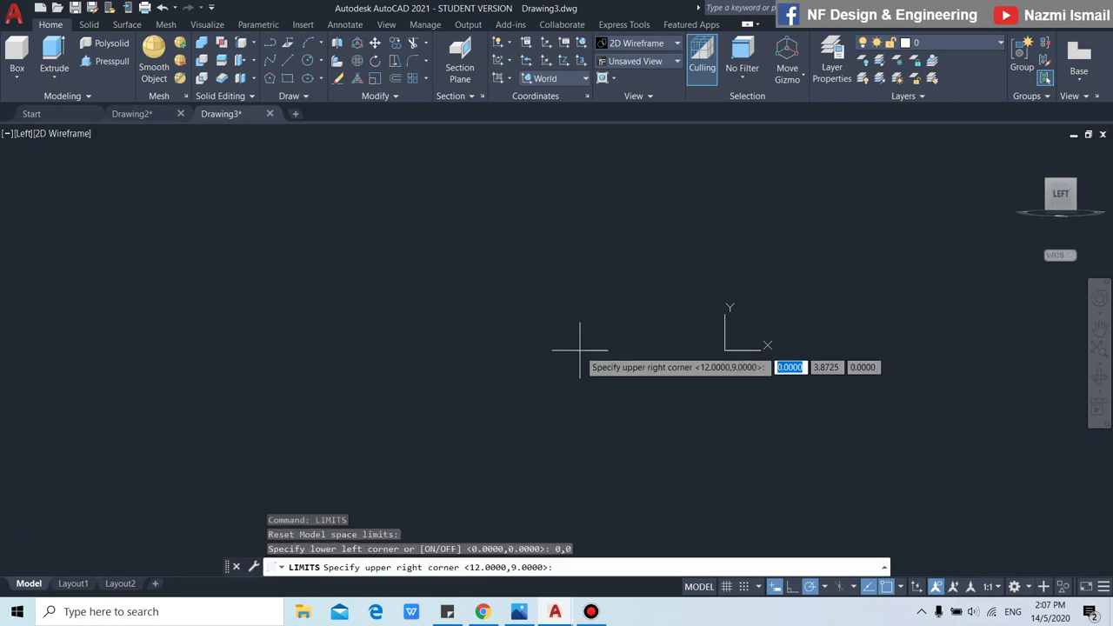
type("1000")
type(",1")
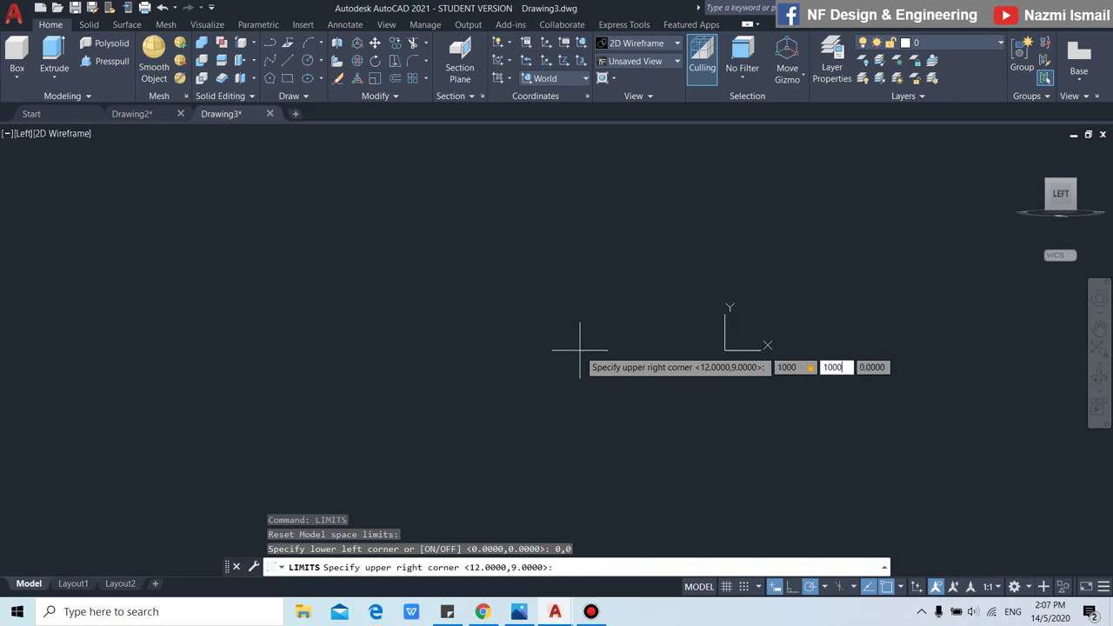
key("Return")
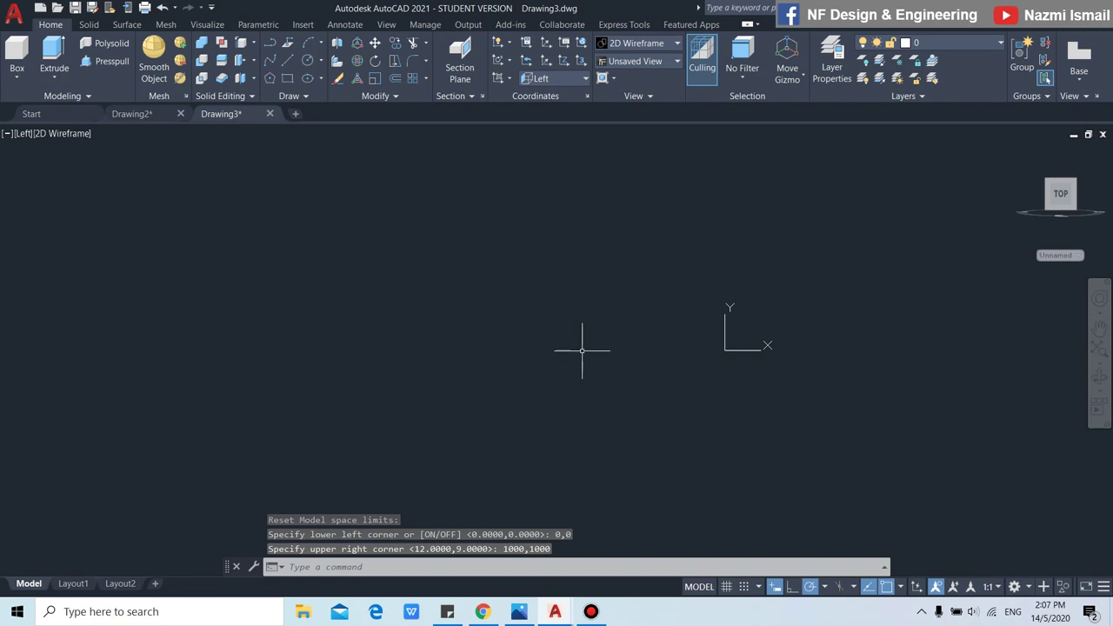
Zoom All to the new limits and open the Layer Properties Manager.
left_click(1101, 368)
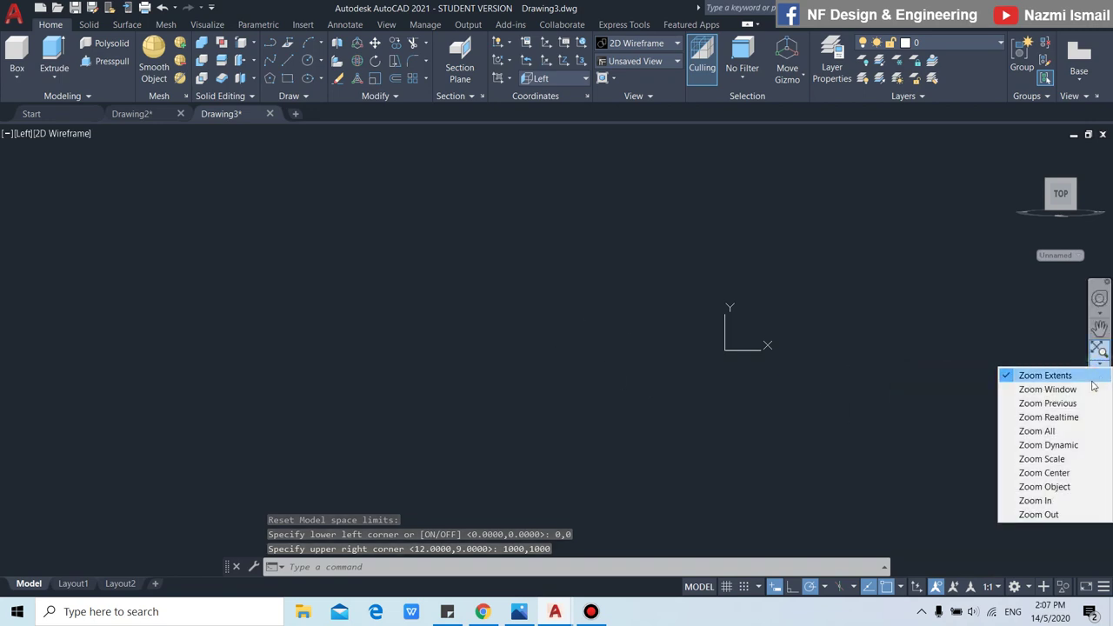
left_click(1050, 430)
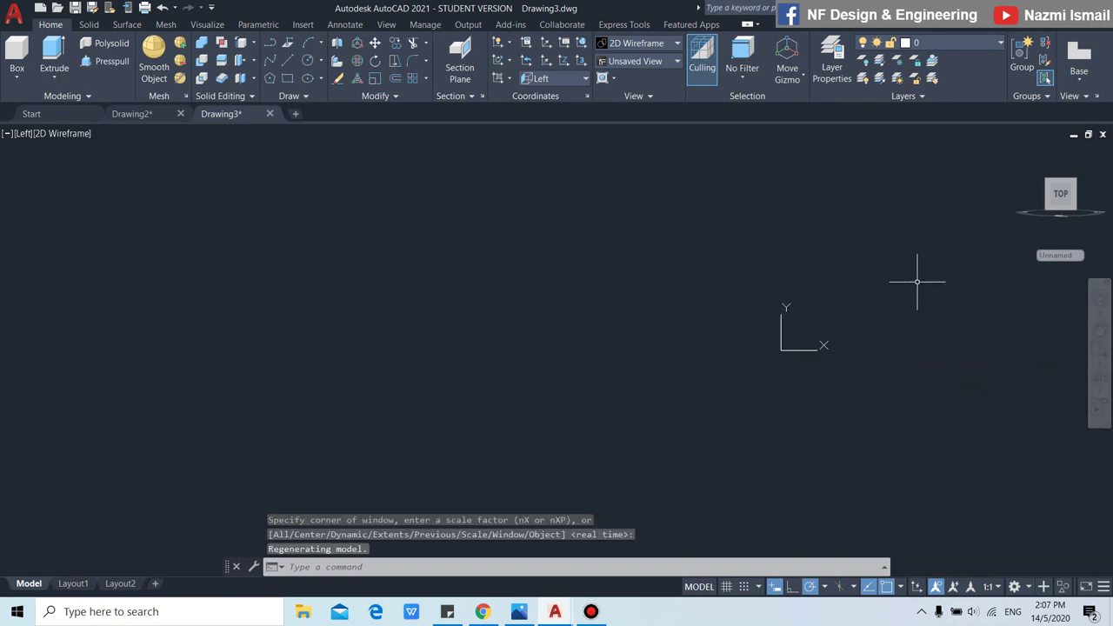
left_click(837, 68)
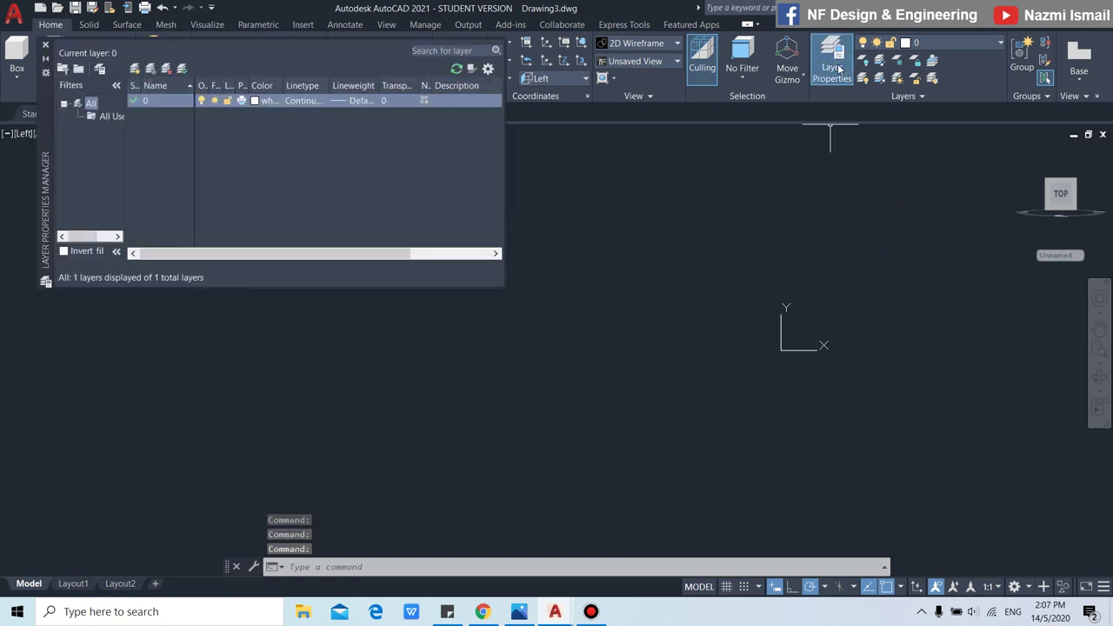
Create a new layer named Valve Body with colour cyan.
right_click(148, 132)
left_click(171, 180)
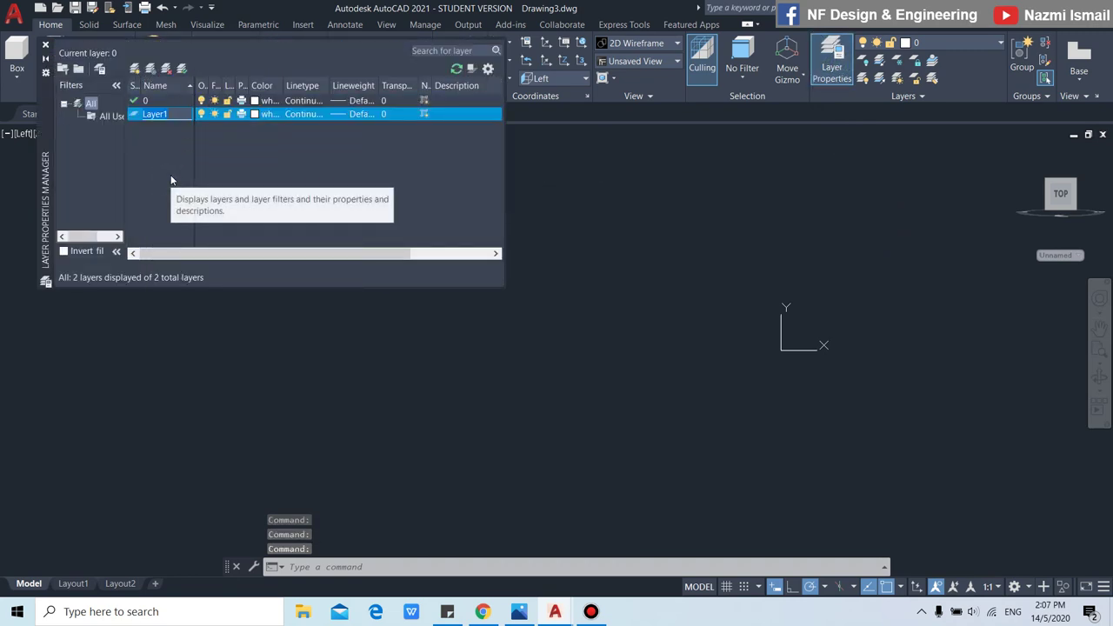
type("Valve B")
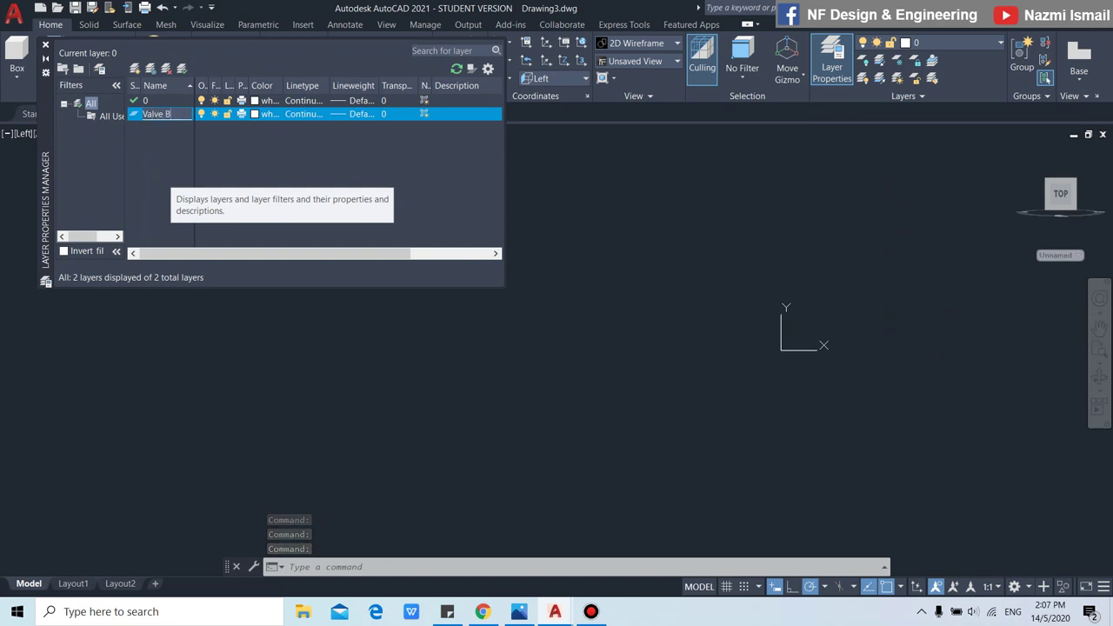
type("ody")
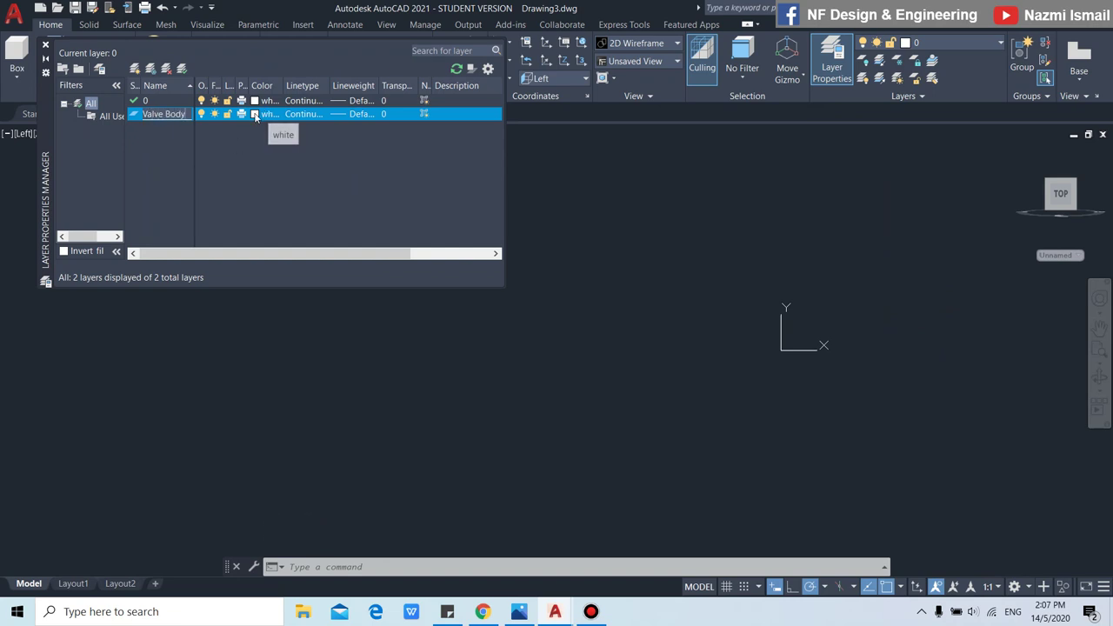
key("Return")
left_click(261, 114)
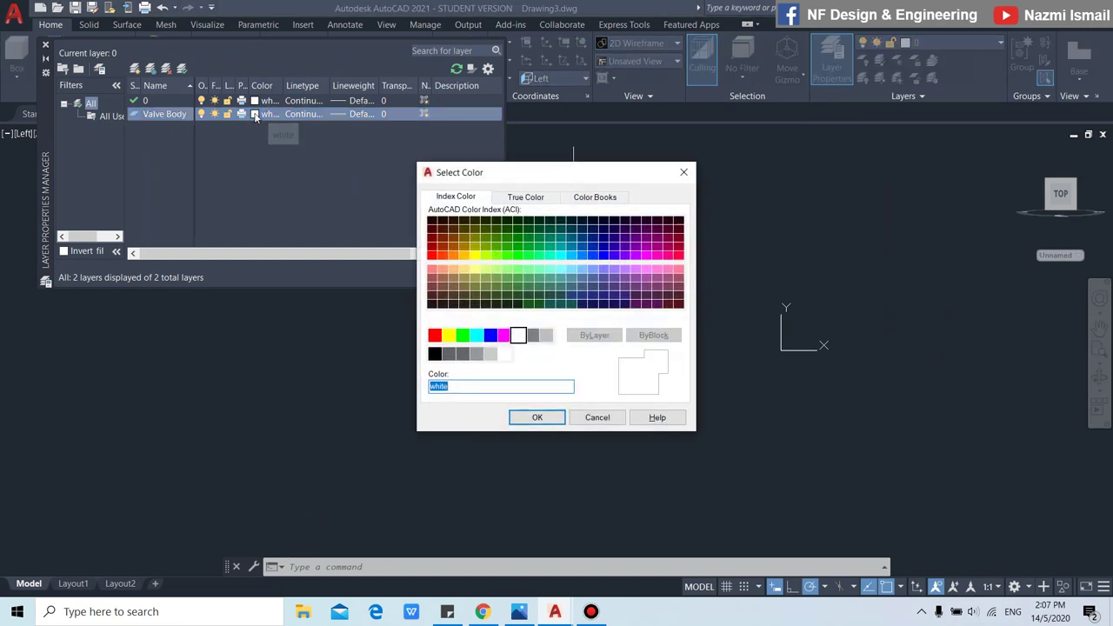
left_click(476, 335)
left_click(537, 418)
Add a second layer, Handwheel, with colour 252.
right_click(169, 141)
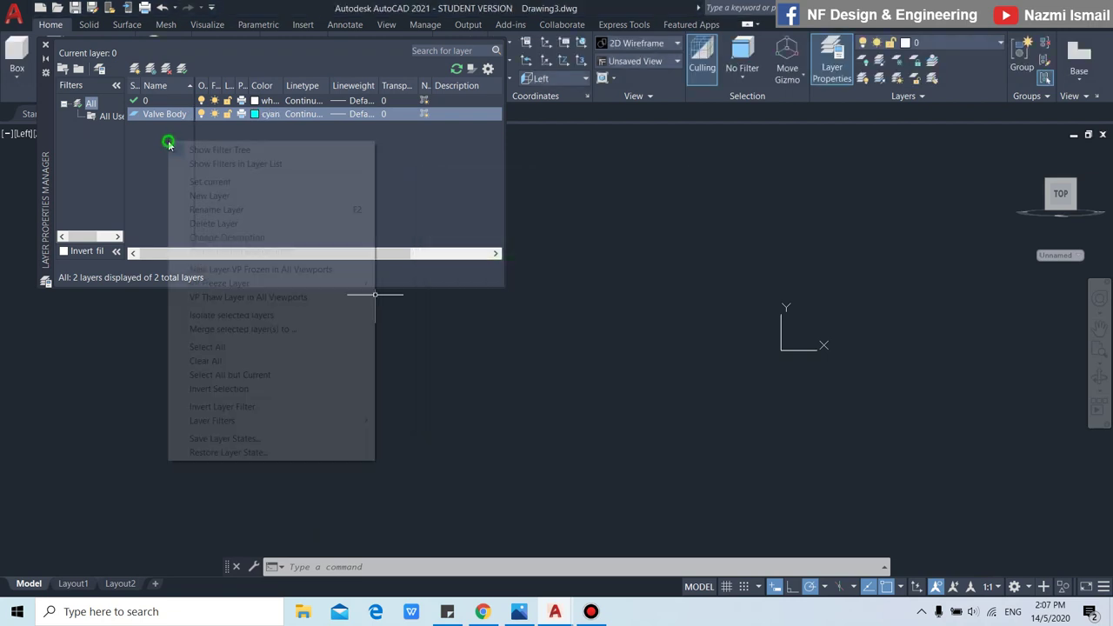
left_click(204, 194)
type("Handwheel")
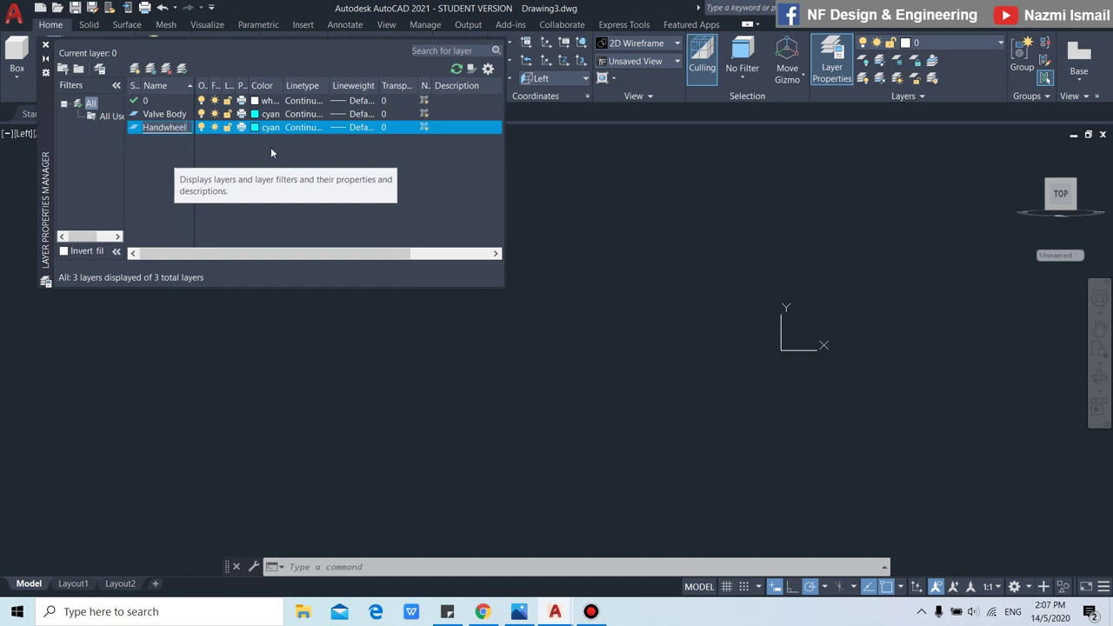
left_click(264, 127)
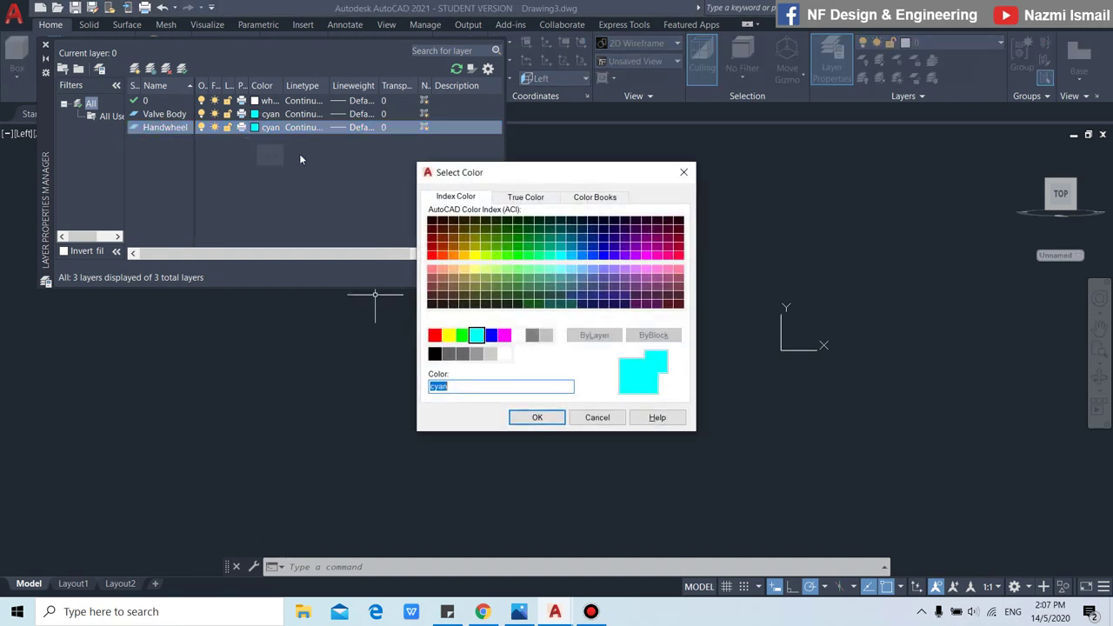
left_click(463, 353)
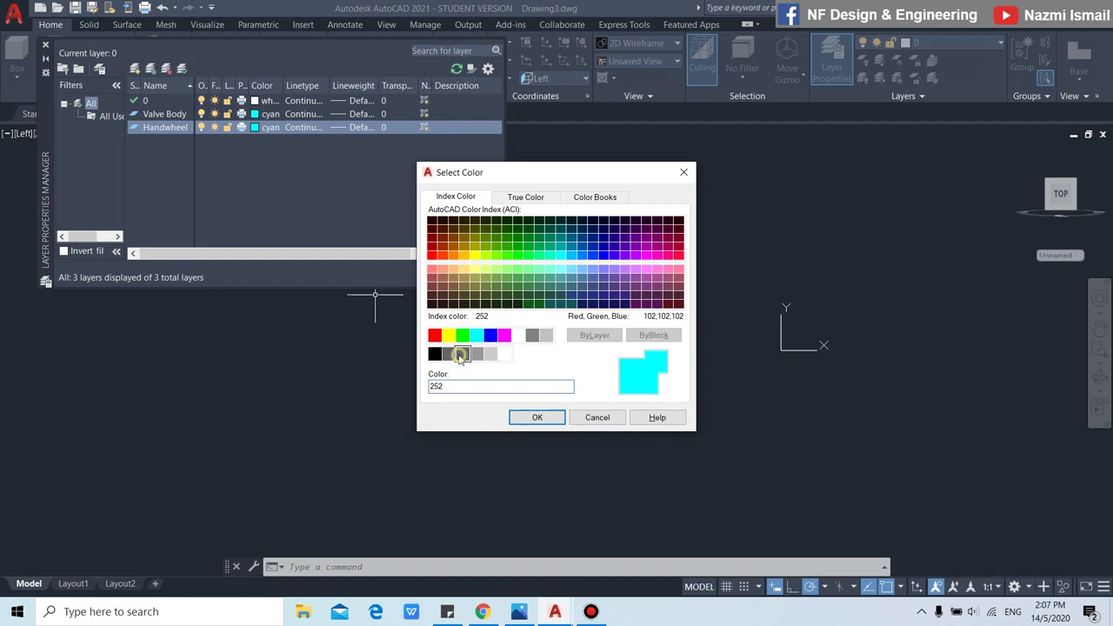
left_click(539, 420)
Add a Bolting layer in magenta and close the layer manager.
right_click(164, 153)
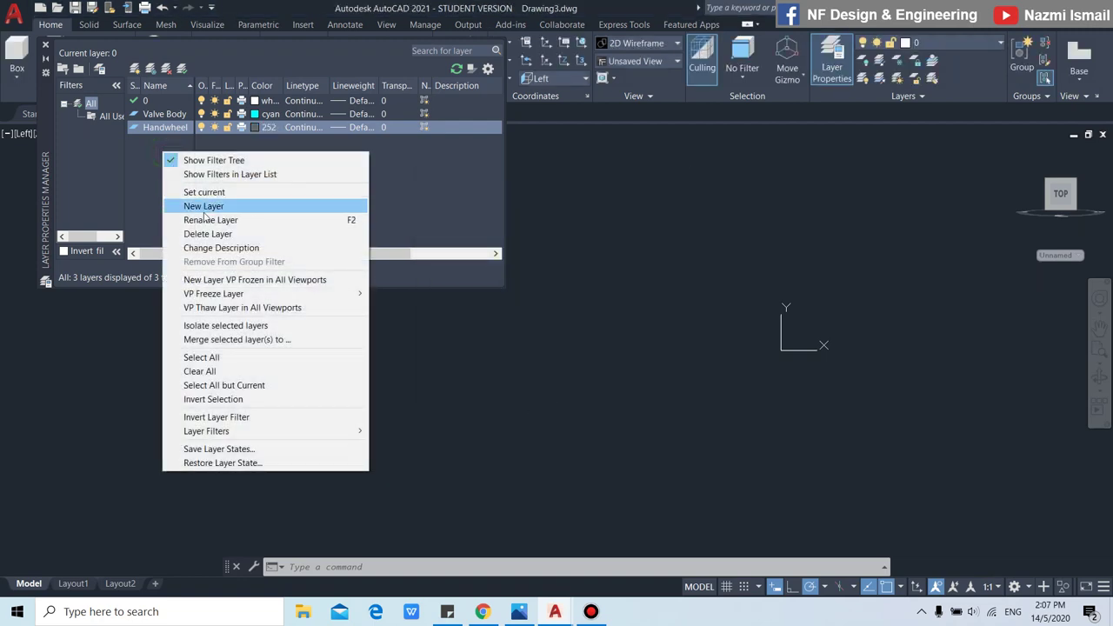
left_click(204, 207)
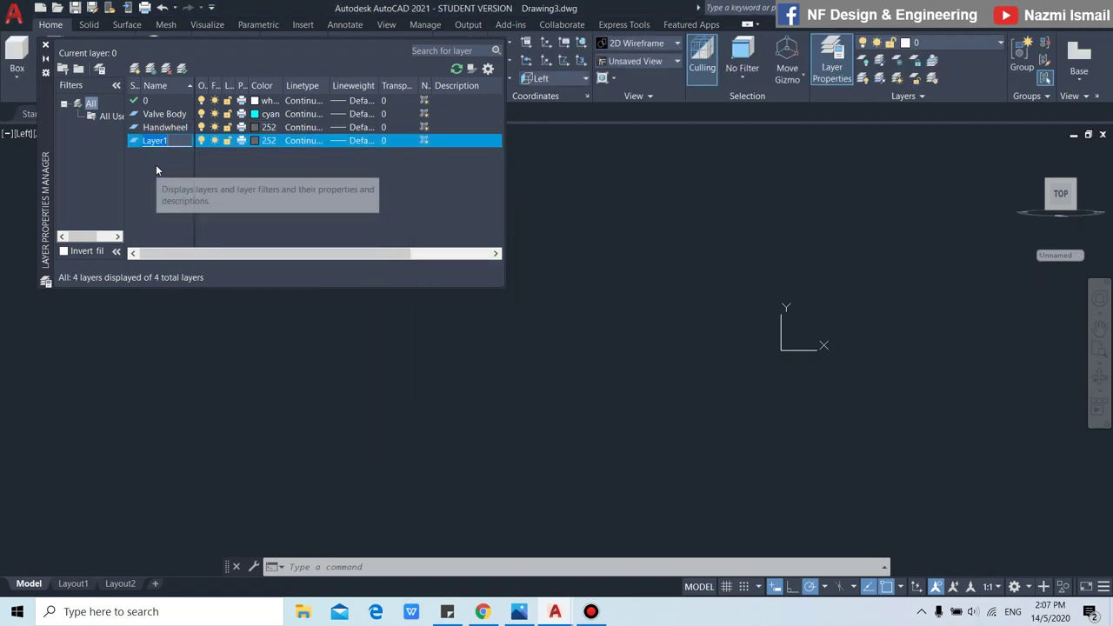
type("Bolti")
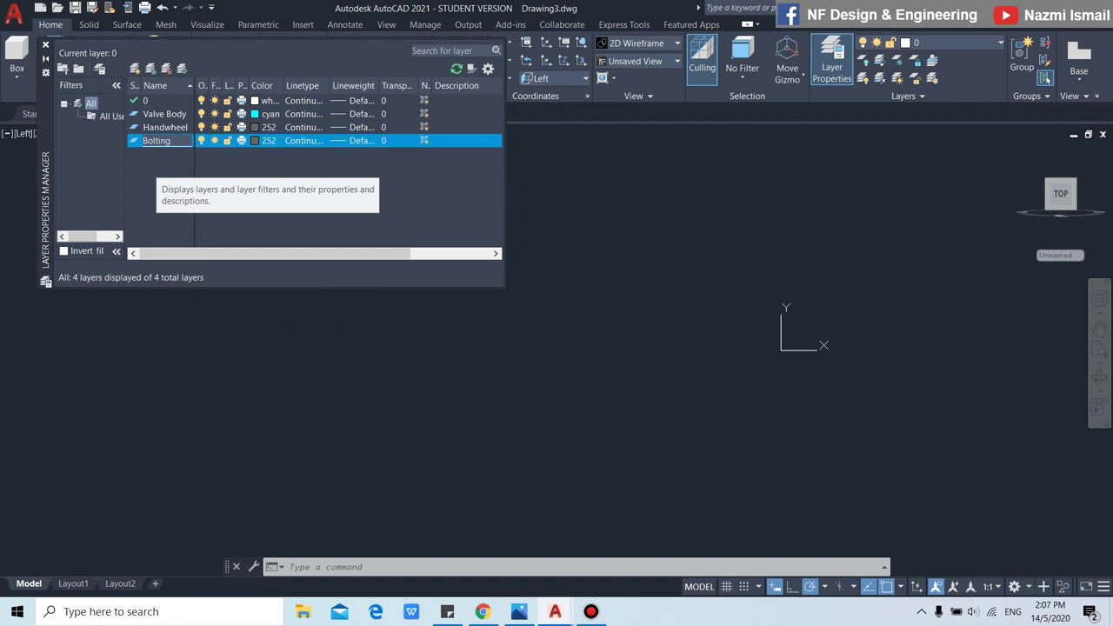
left_click(255, 141)
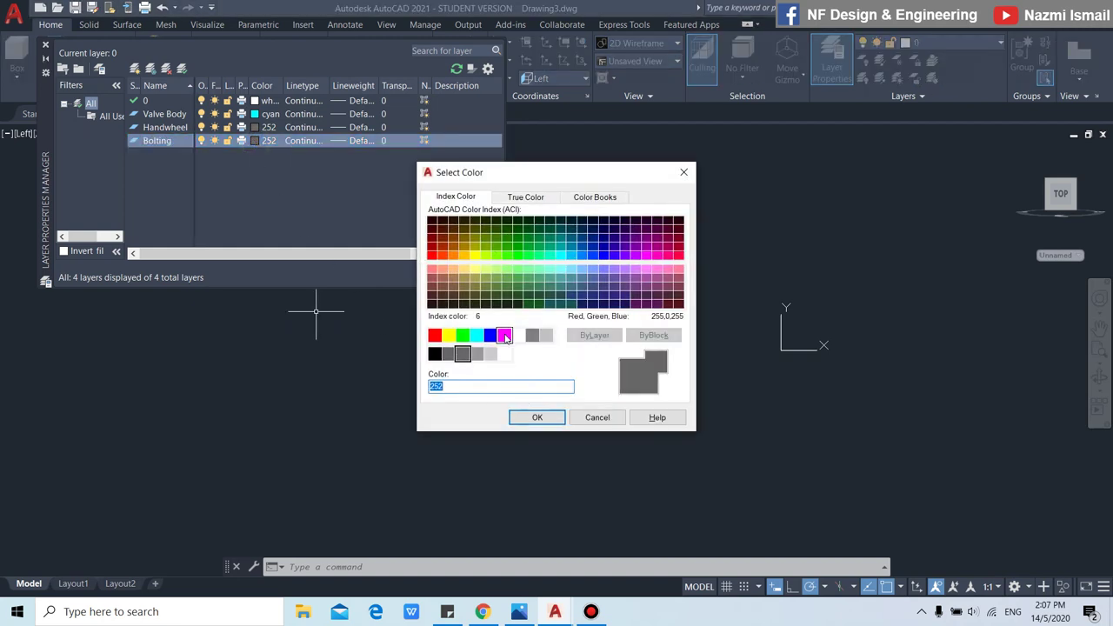
left_click(504, 335)
left_click(538, 418)
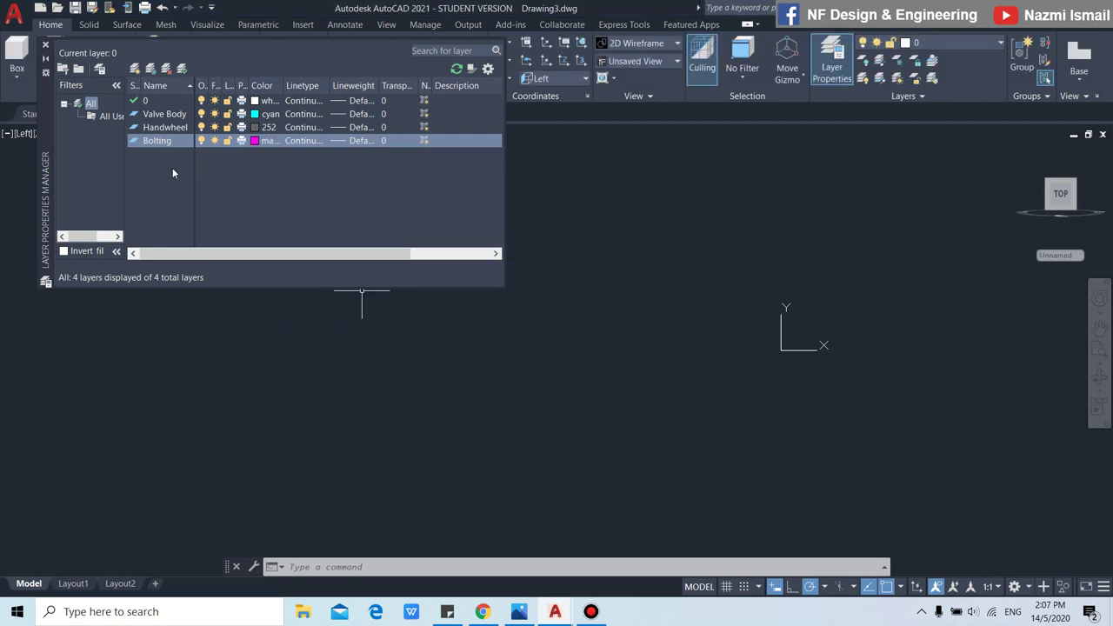
left_click(45, 44)
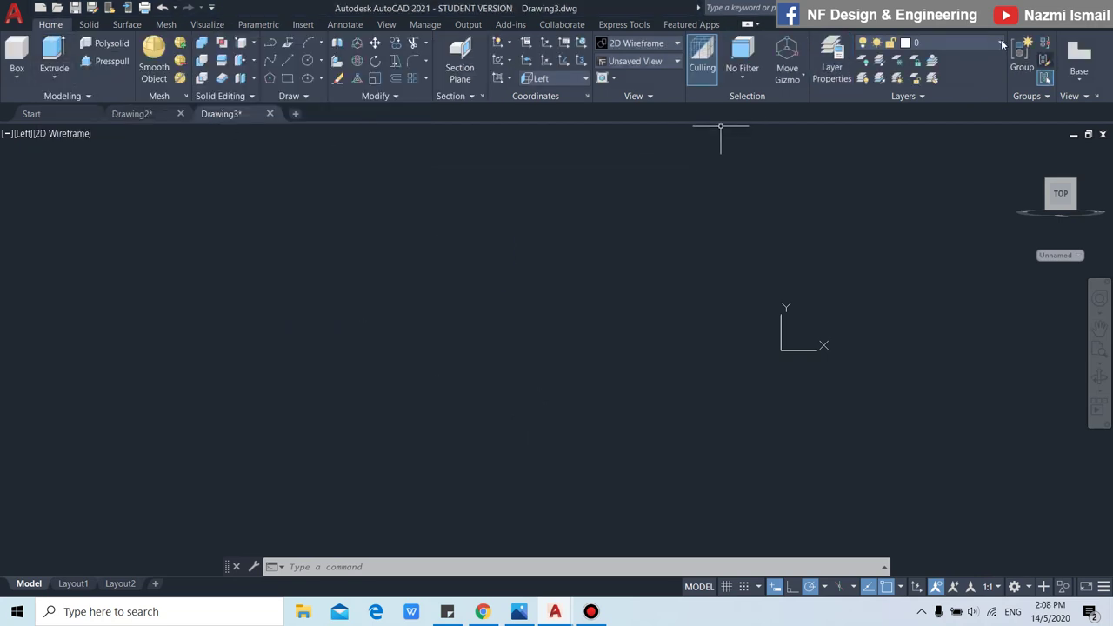
Make Valve Body current and start a polyline with an 80-unit vertical first segment.
left_click(945, 44)
left_click(945, 110)
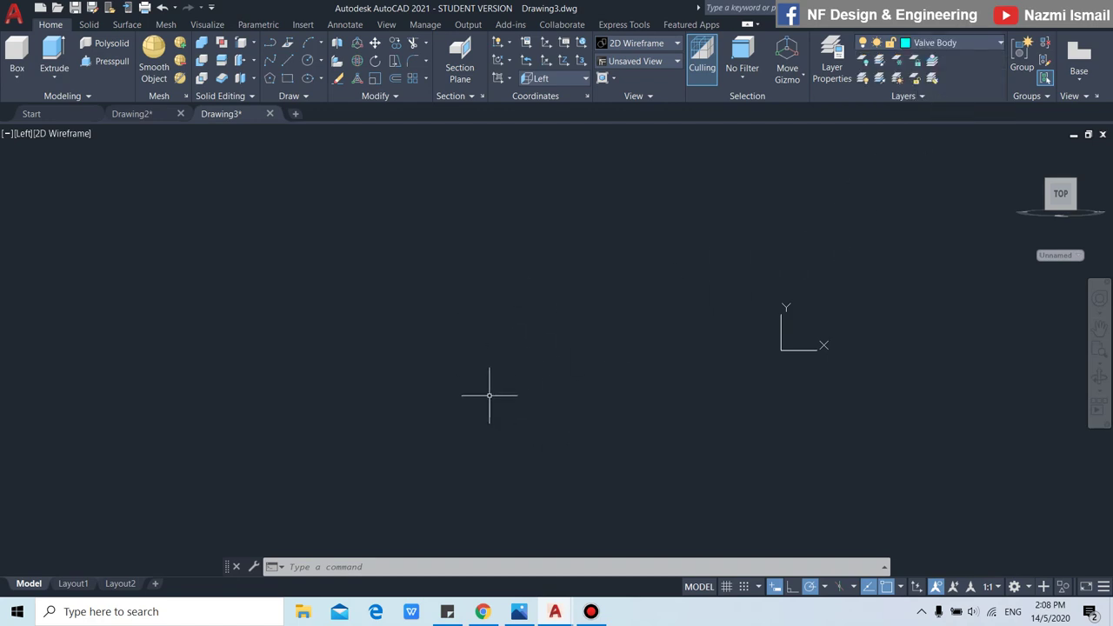
type("pl")
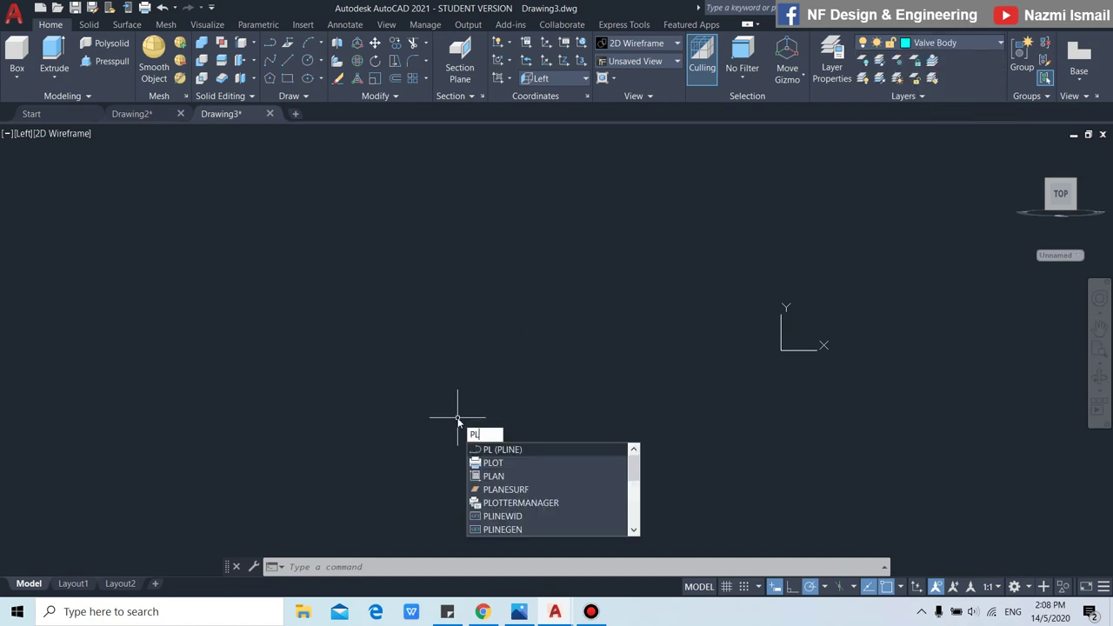
key("Return")
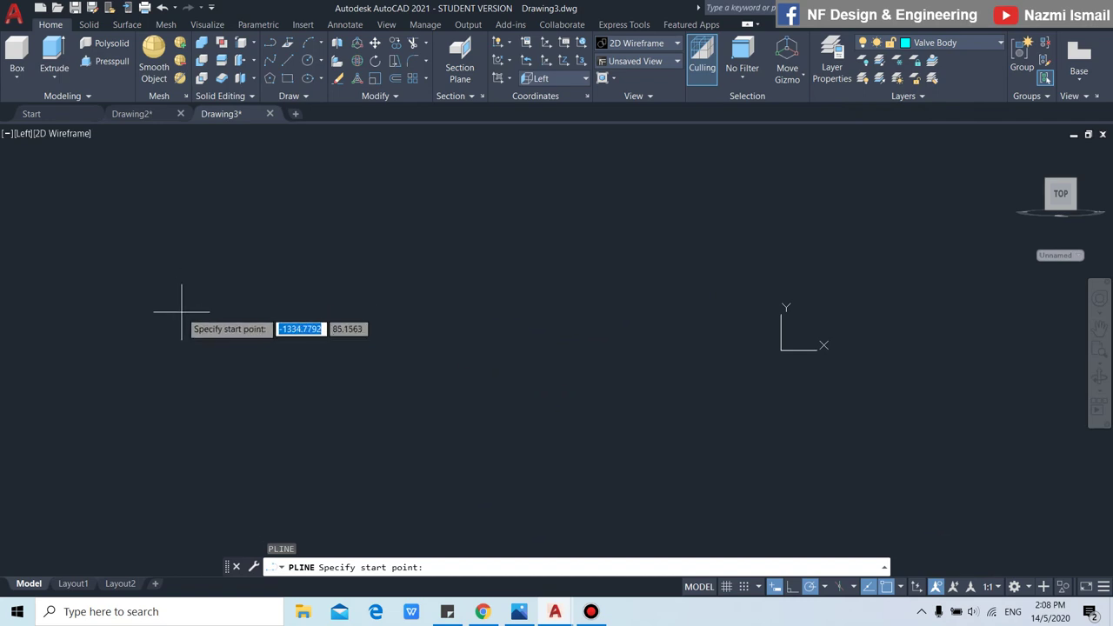
left_click(182, 318)
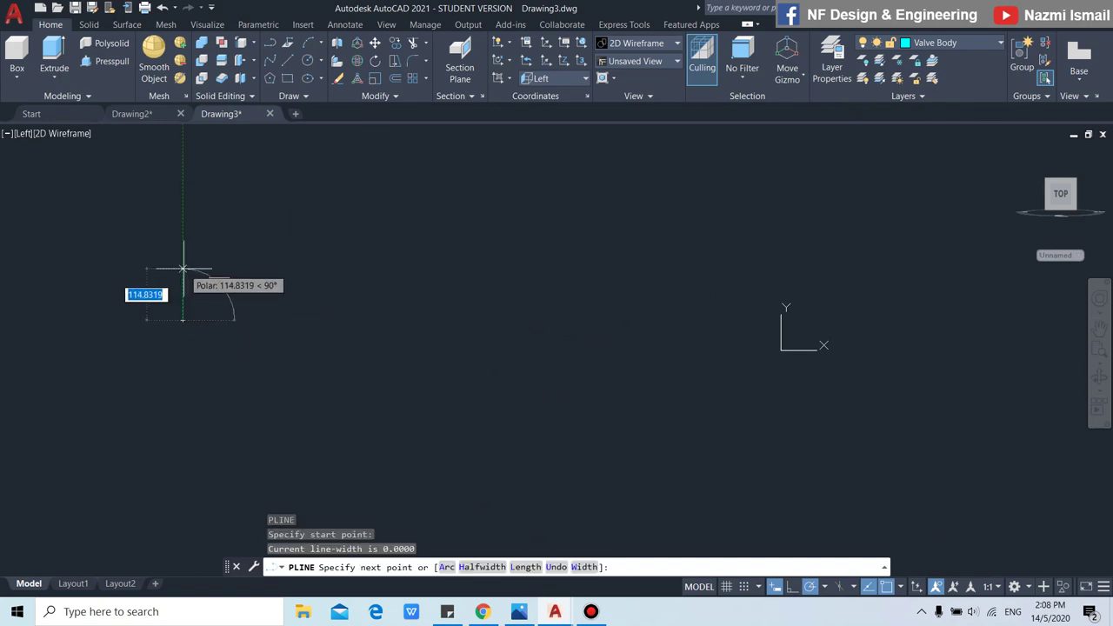
type("80")
key("Return")
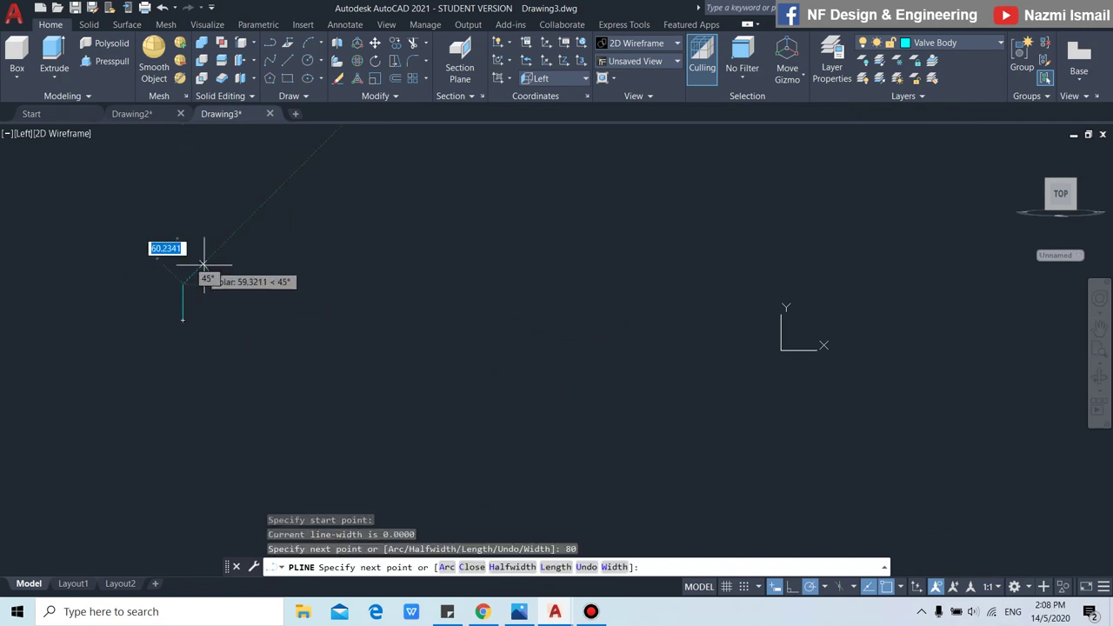
Continue the polyline with a 60 top edge and a 50-by-50 notch (down, across, up).
scroll(178, 305, "up", 6)
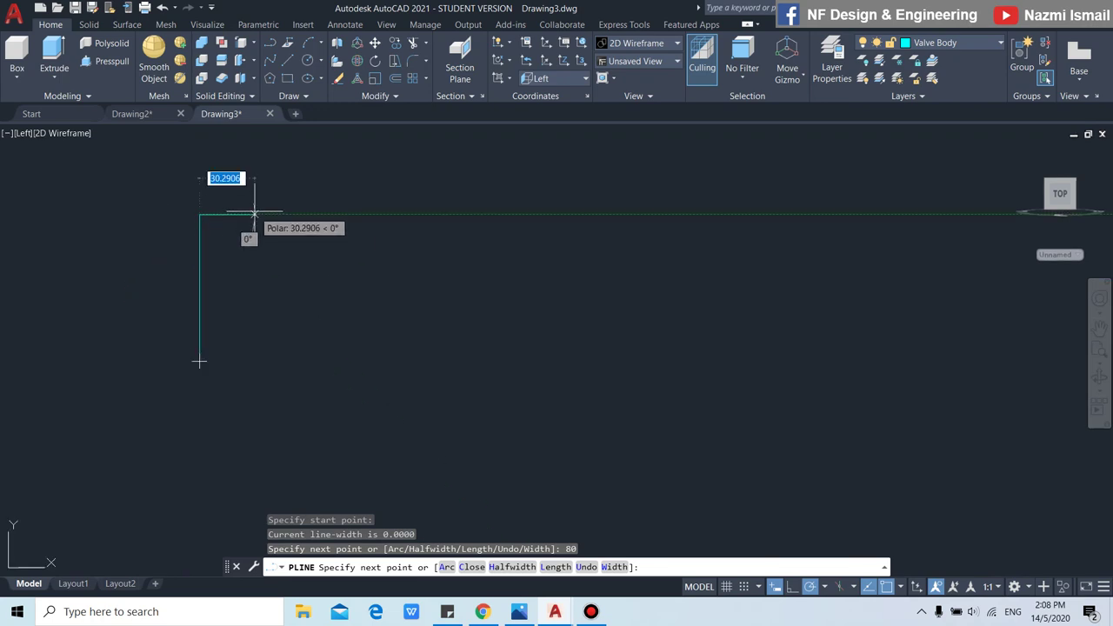
type("60")
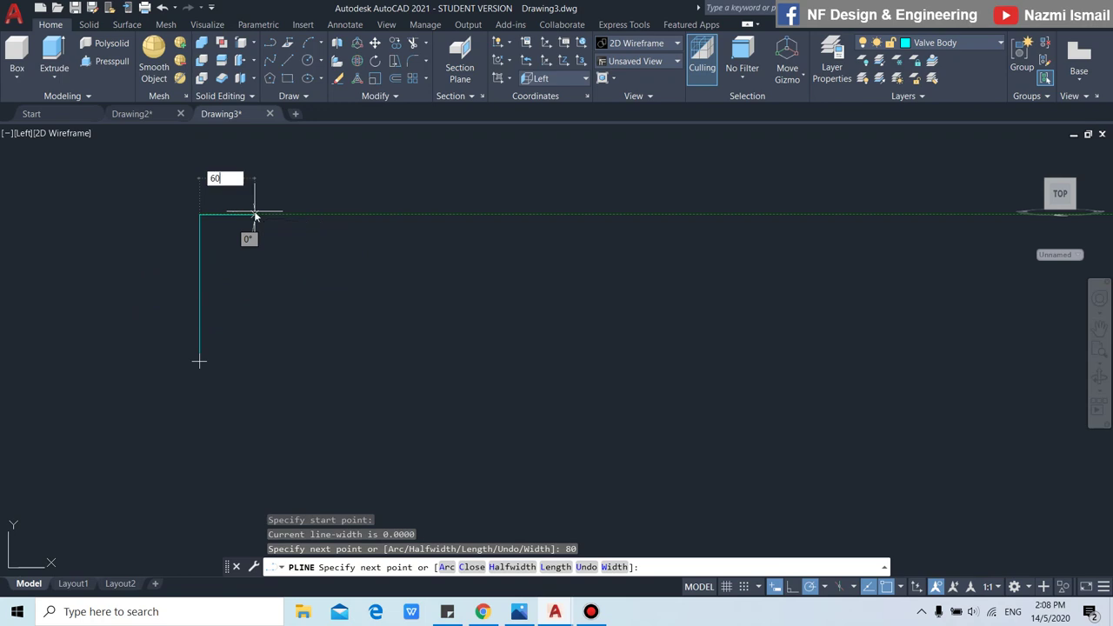
key("Return")
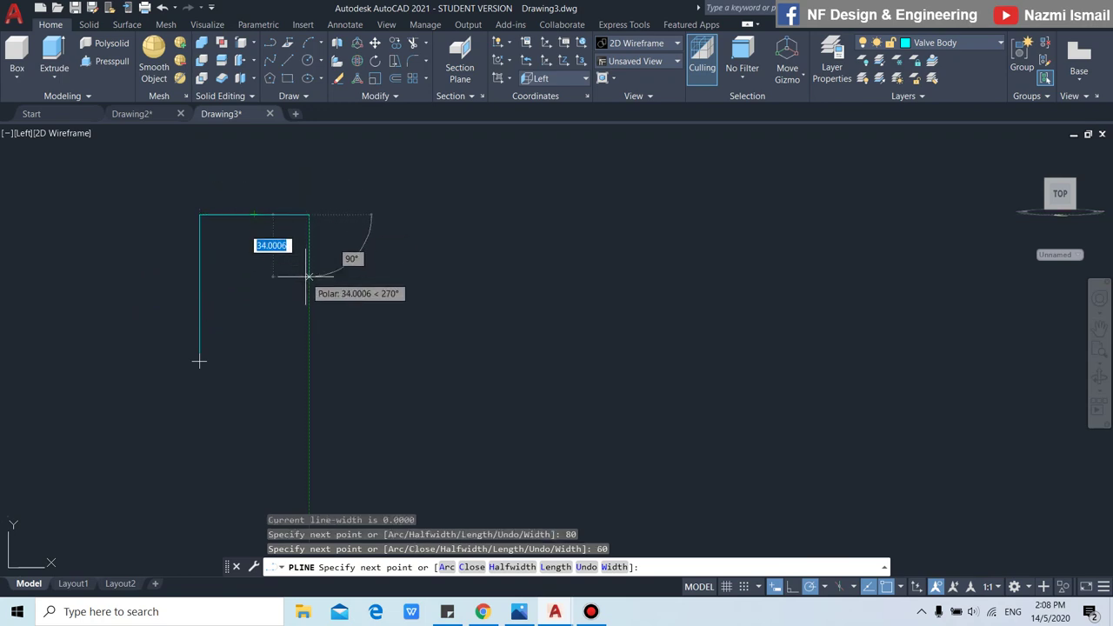
type("50")
key("Return")
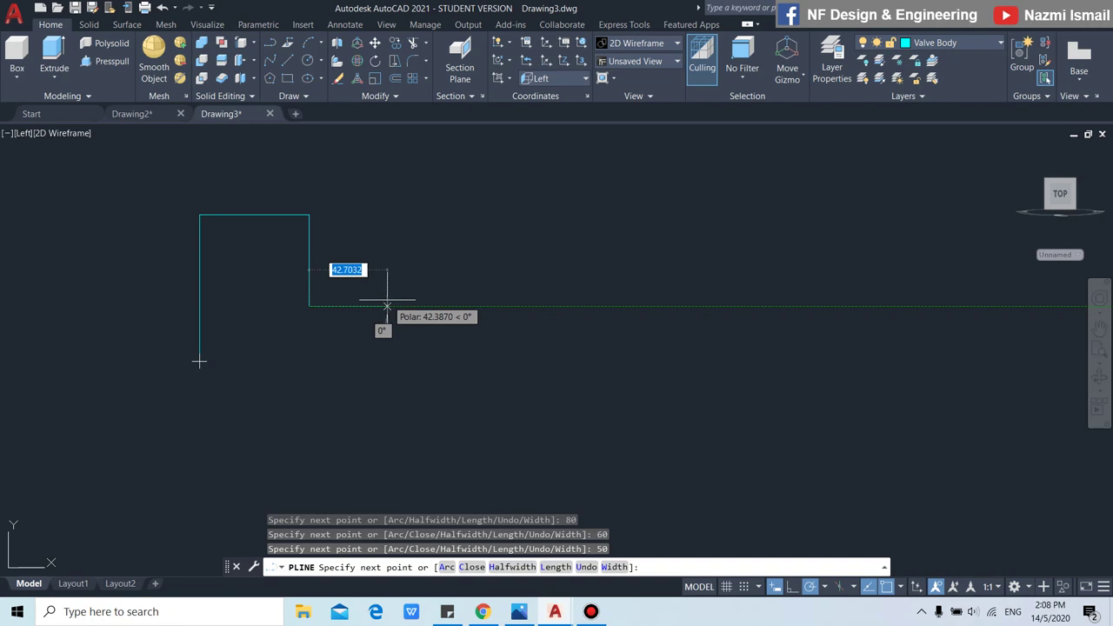
type("50")
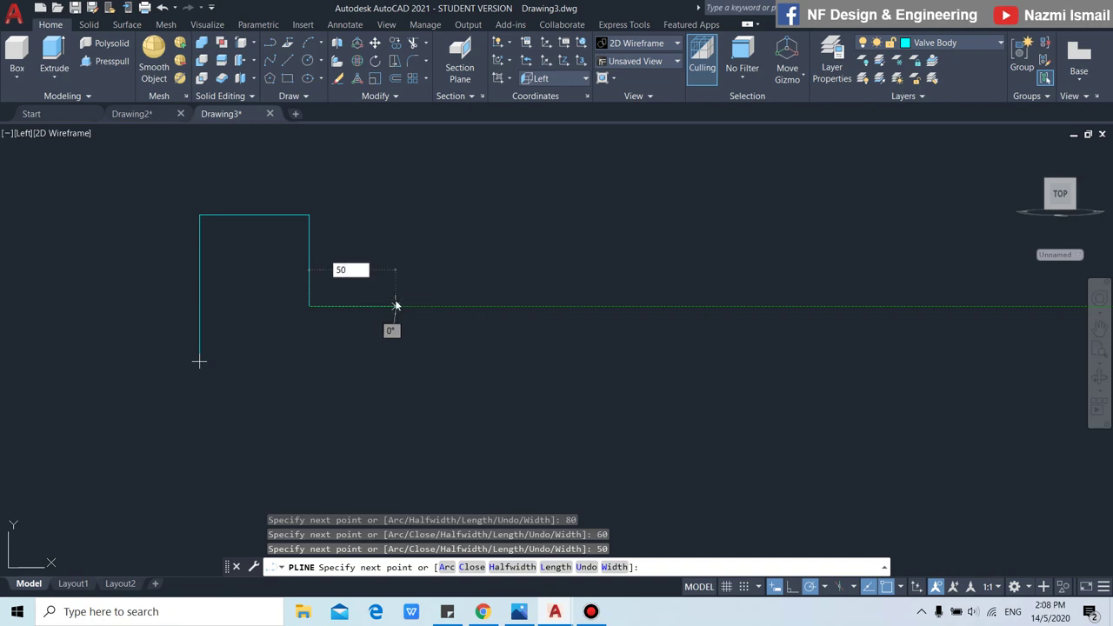
key("Return")
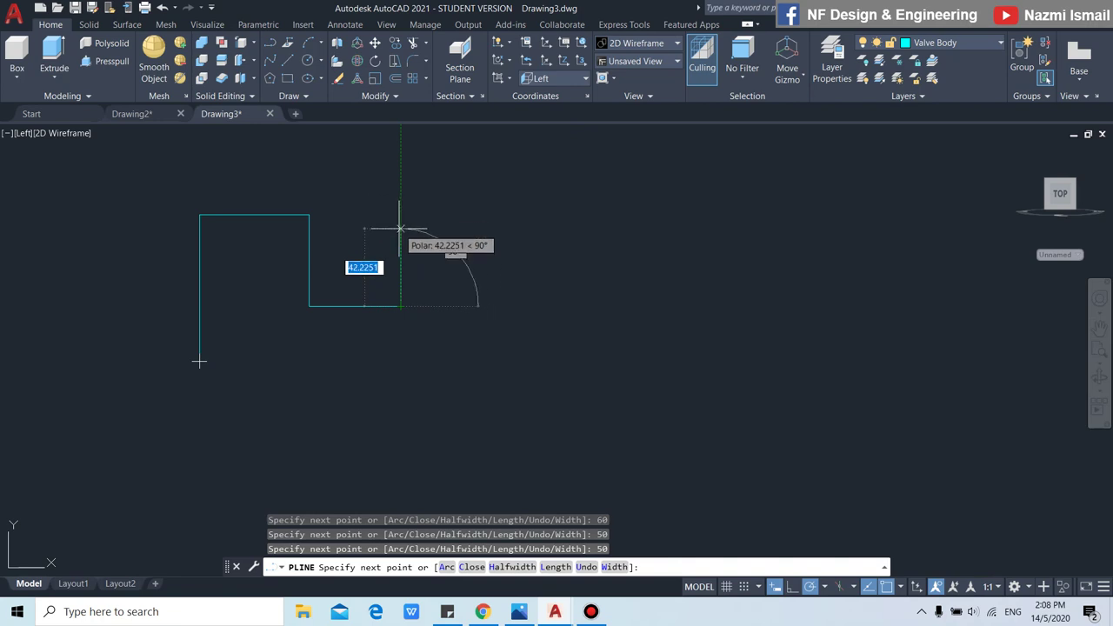
type("50")
key("Return")
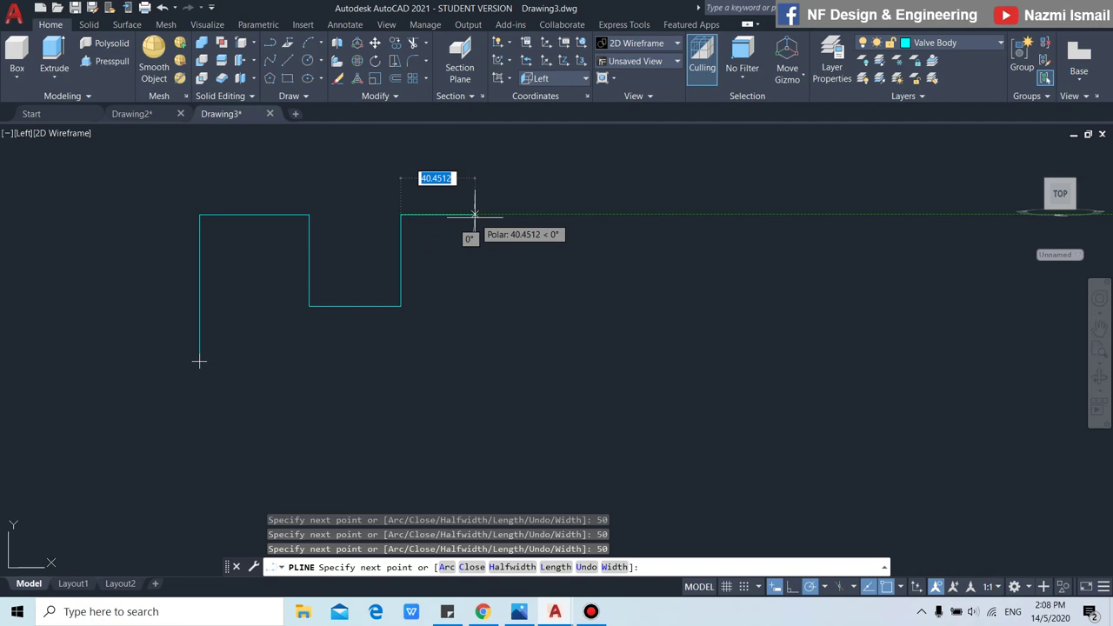
Add a 50 segment right, drop to the base line and close the outline.
type("50")
key("Return")
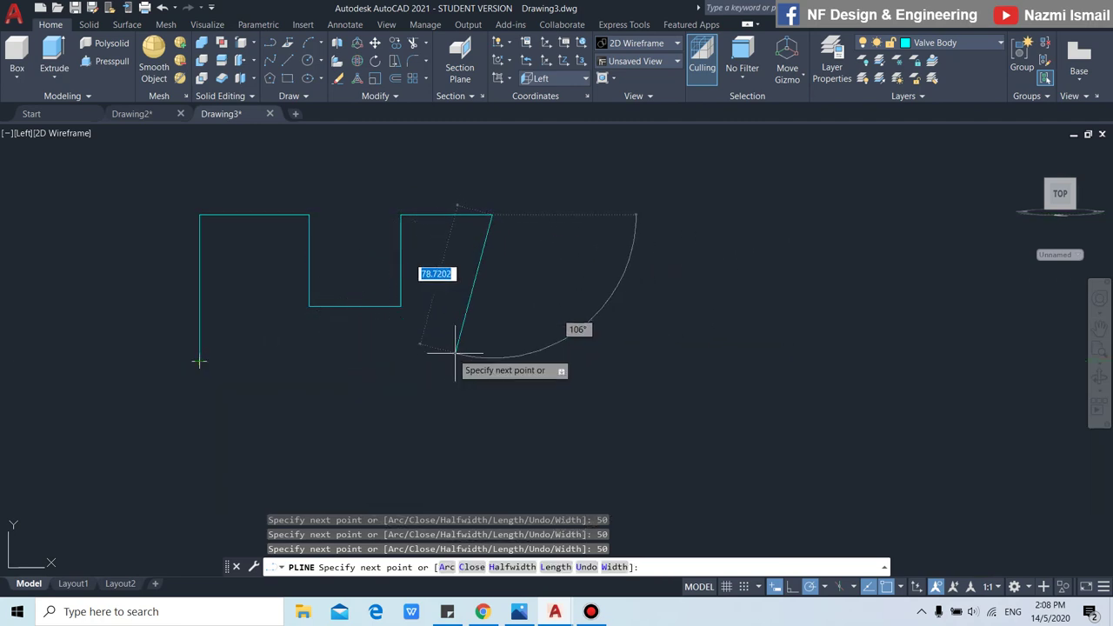
left_click(493, 362)
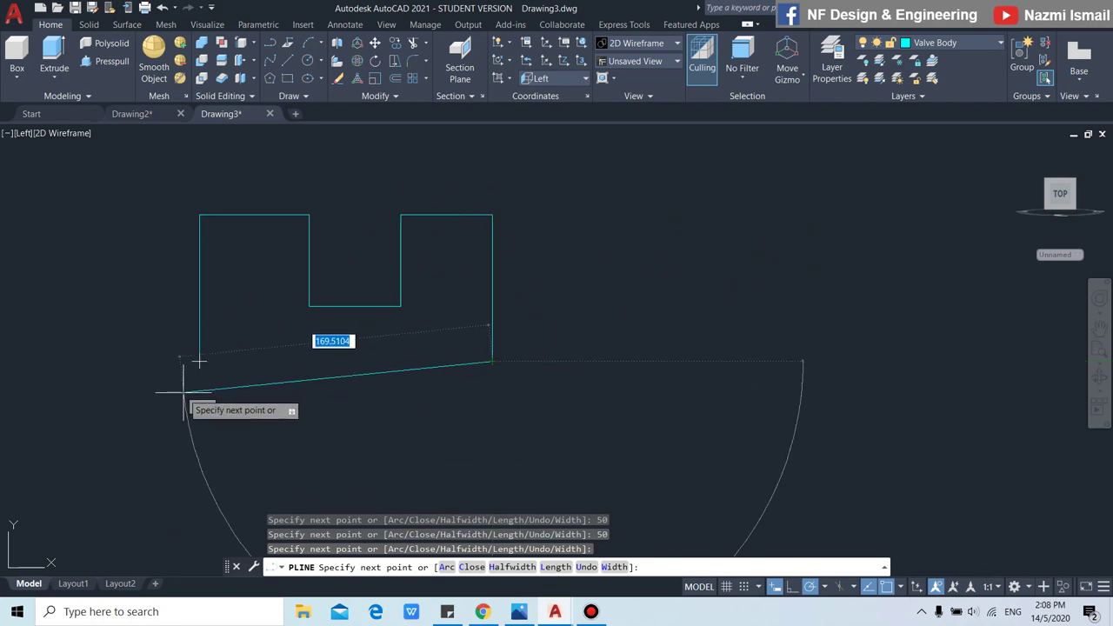
left_click(199, 361)
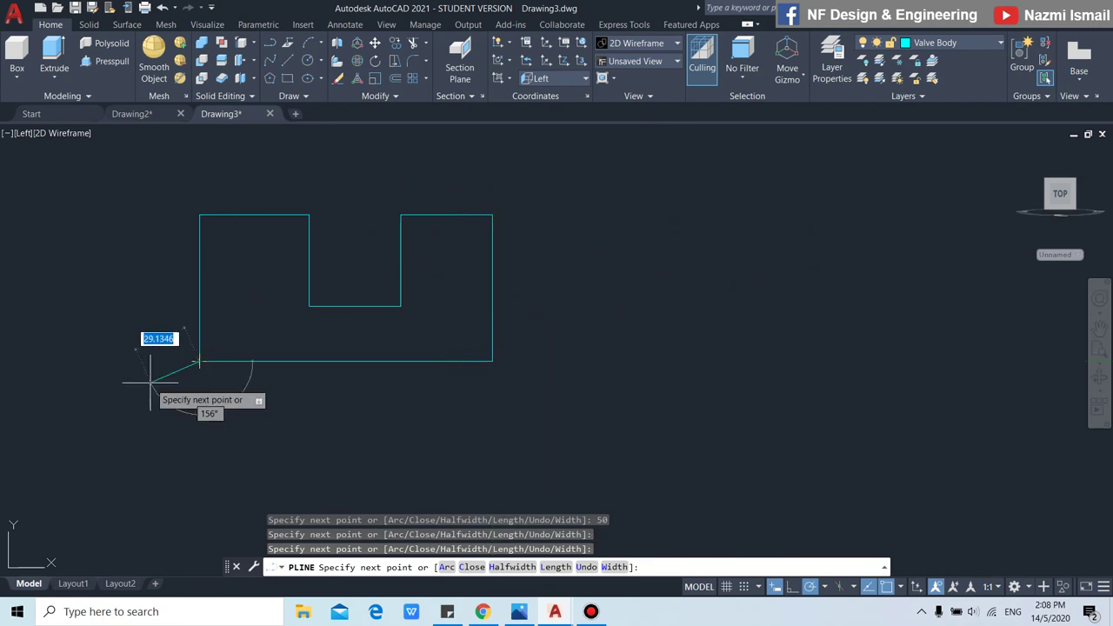
key("Return")
scroll(287, 330, "down", 5)
scroll(368, 330, "up", 4)
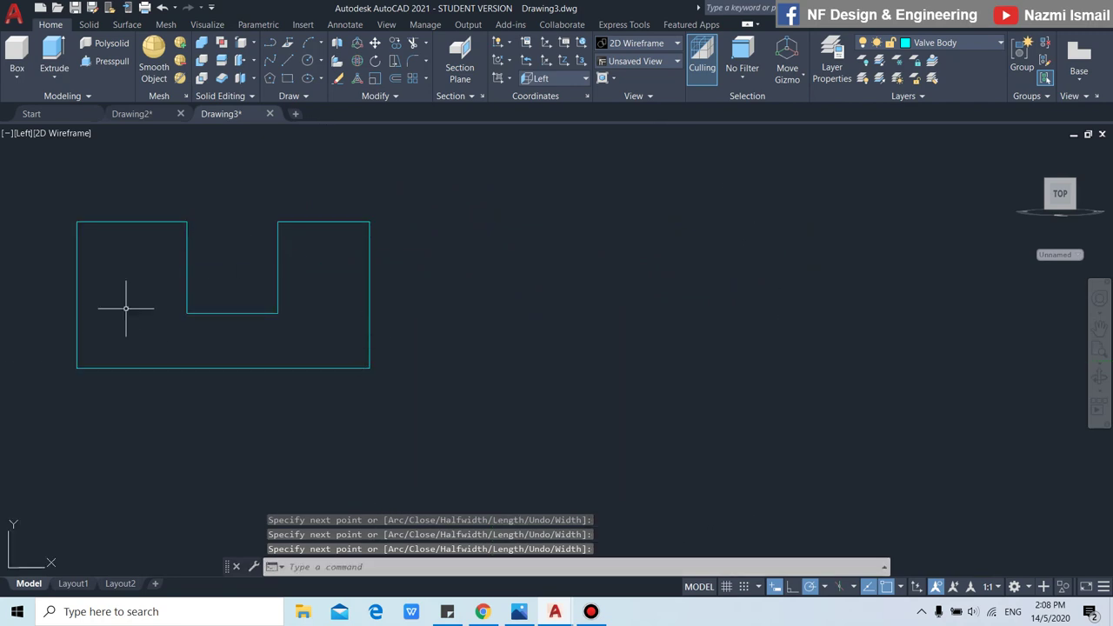
scroll(339, 313, "down", 2)
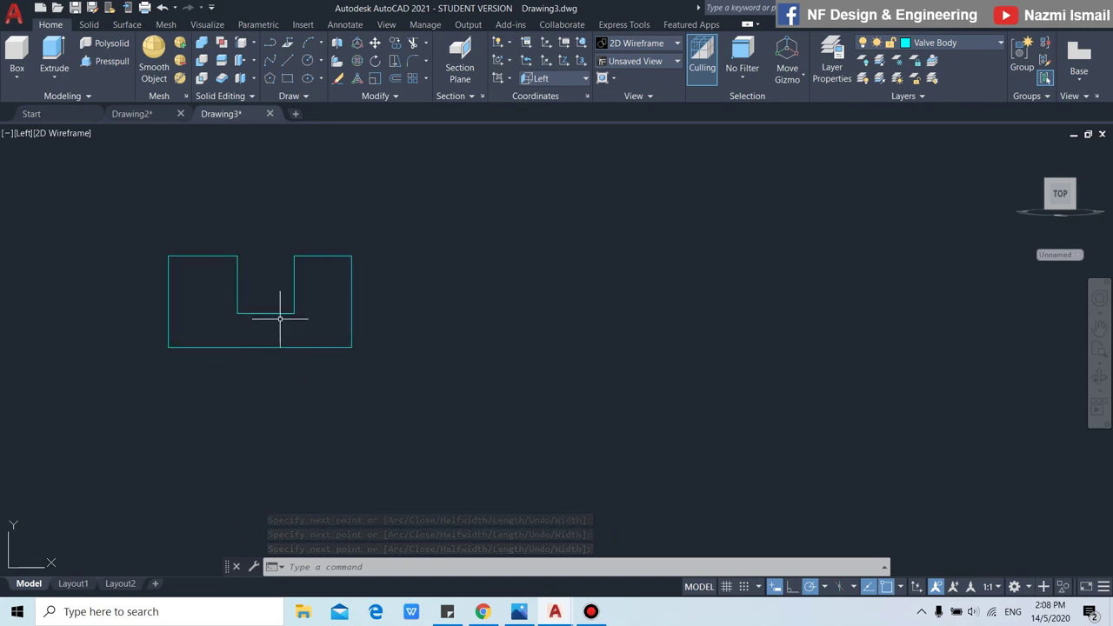
Draw a 300 by 100 rectangle from the outline's bottom-right corner.
middle_click_drag(319, 329, 301, 322)
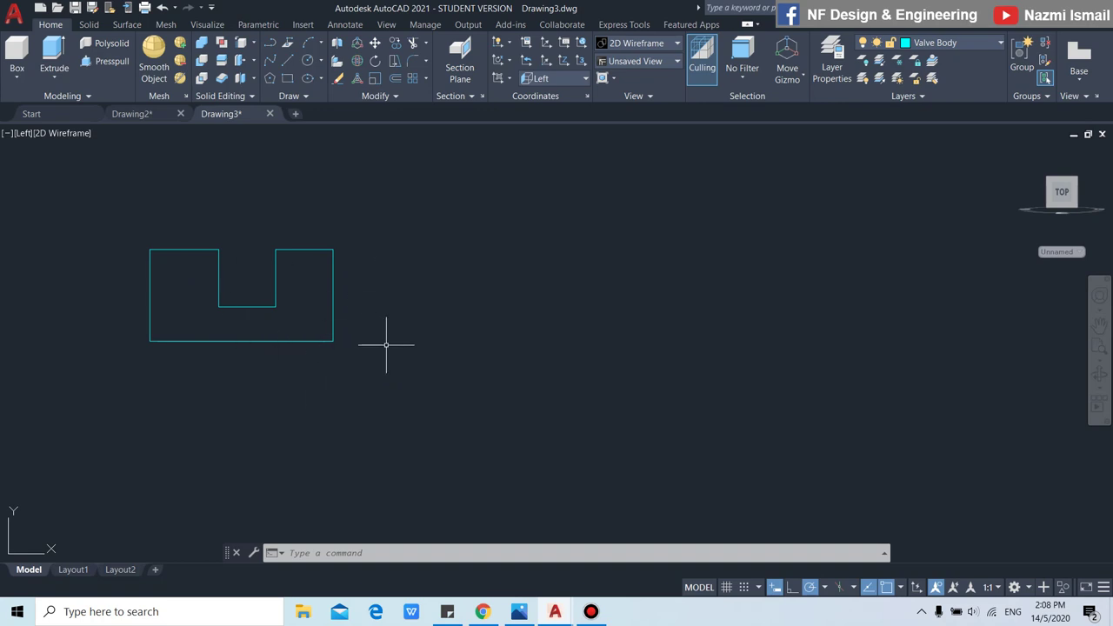
type("r")
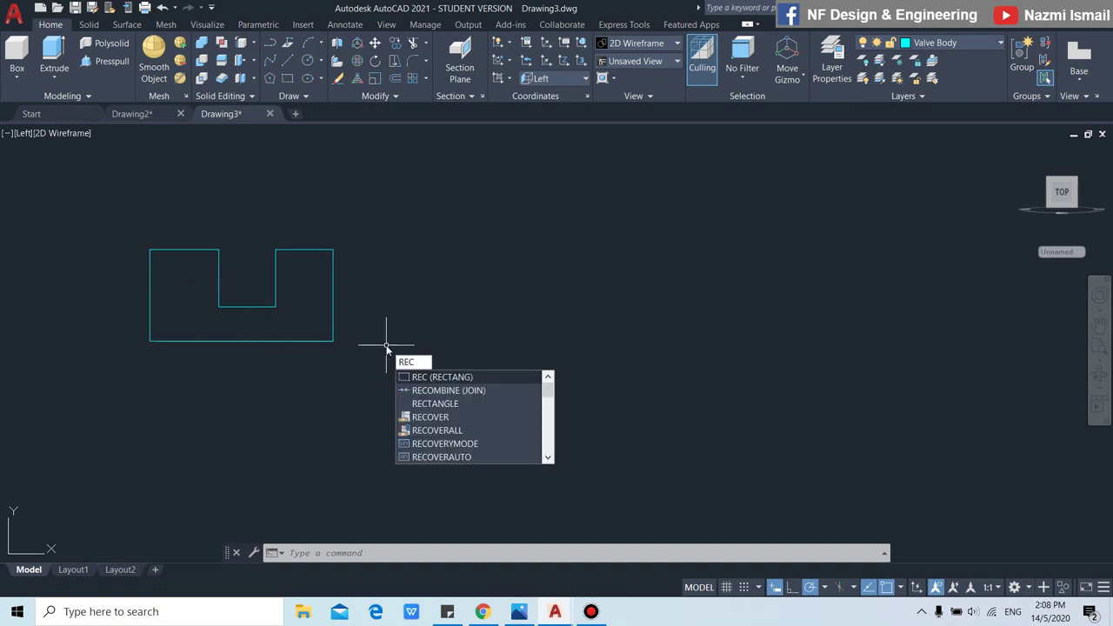
key("Return")
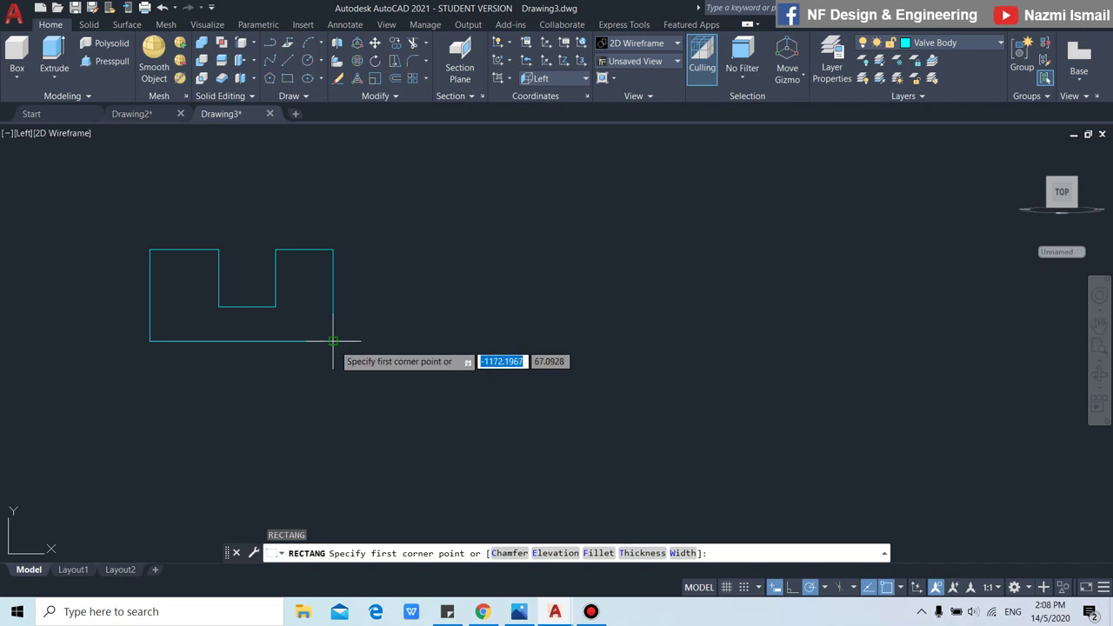
left_click(334, 341)
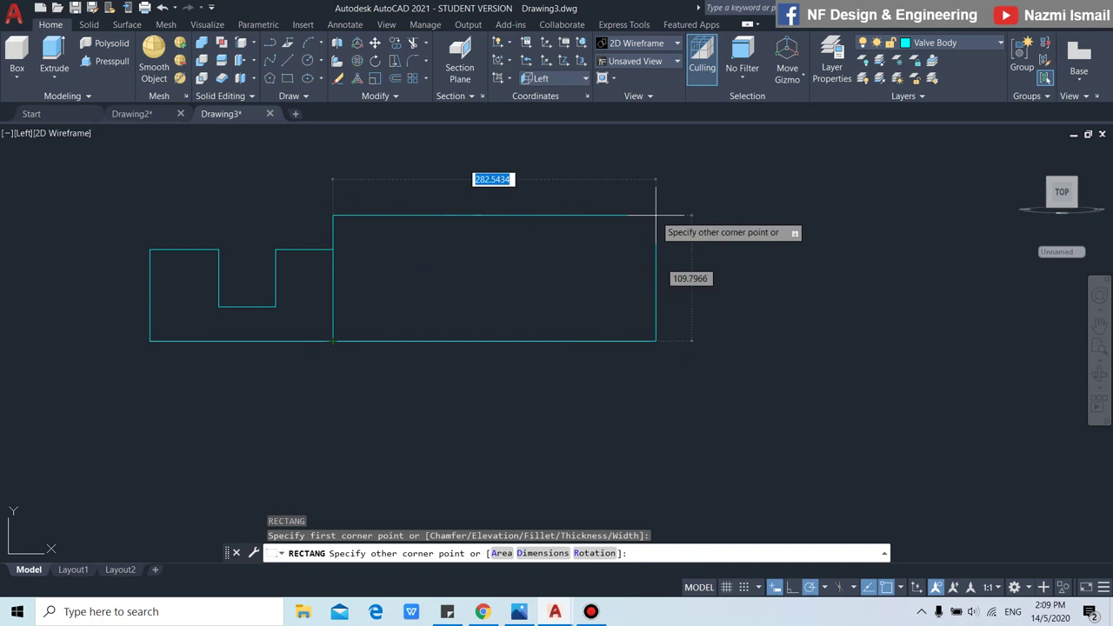
type("300")
key("Tab")
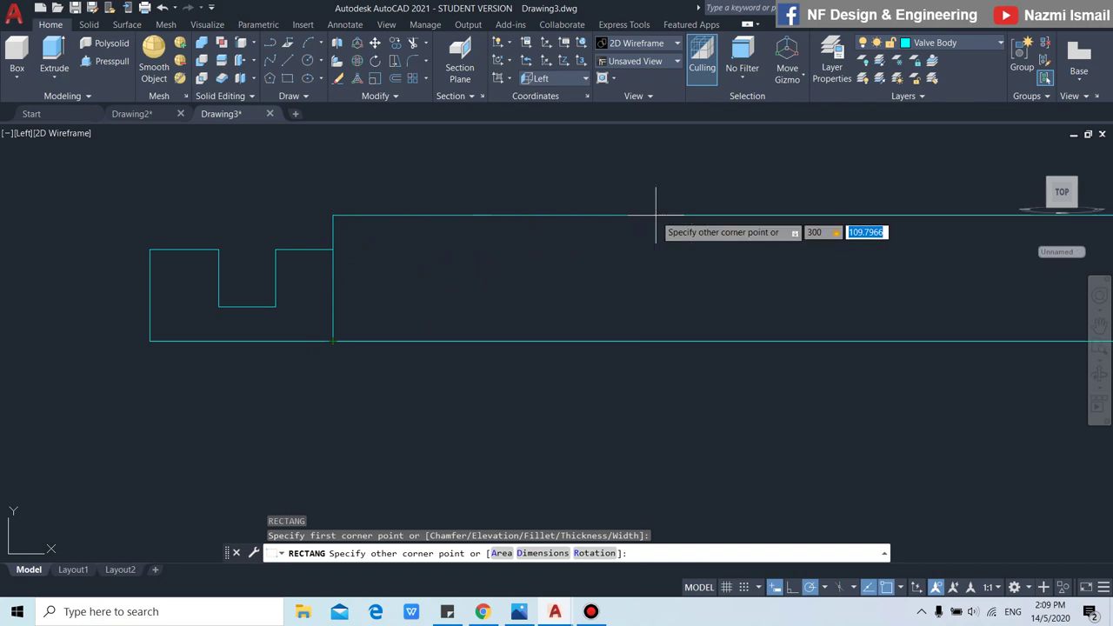
type("100")
key("Return")
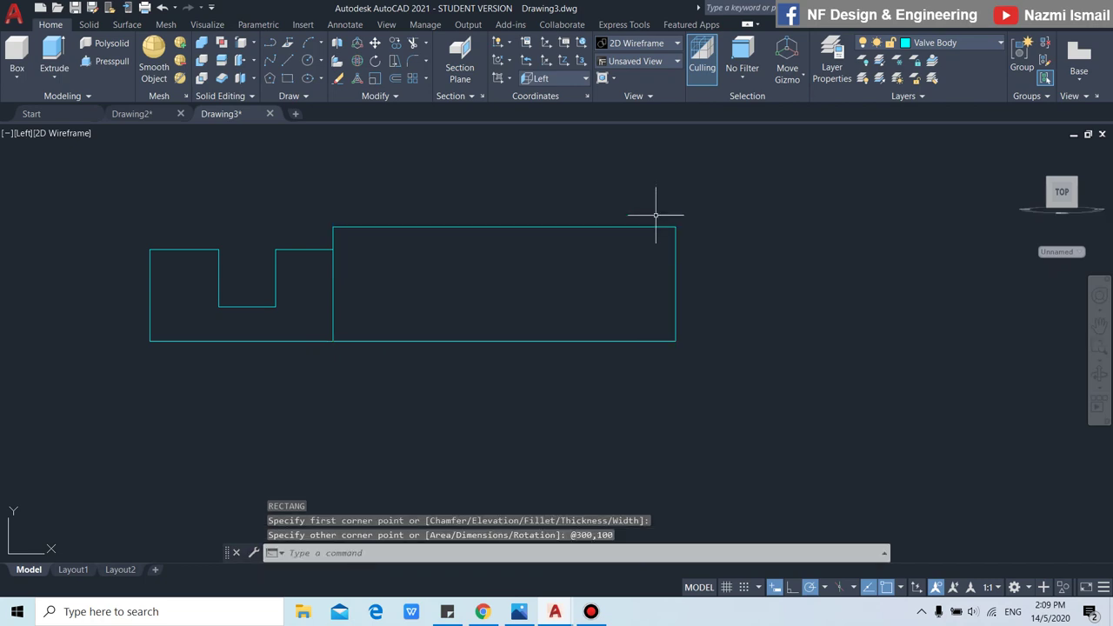
scroll(522, 287, "down", 2)
scroll(514, 291, "down", 1)
scroll(479, 365, "up", 2)
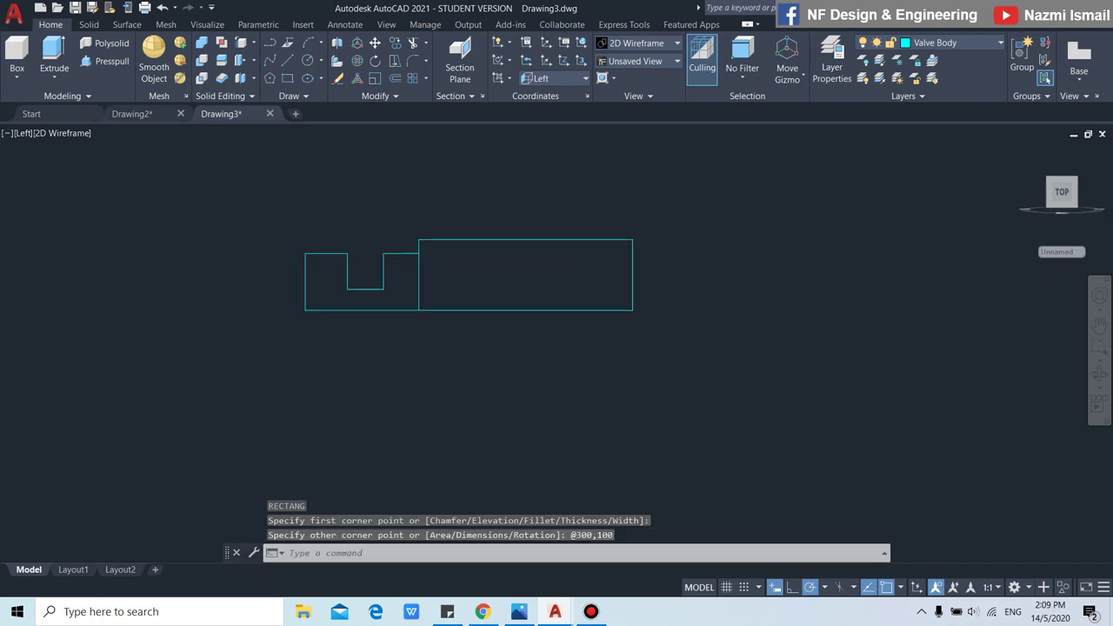
scroll(513, 313, "up", 2)
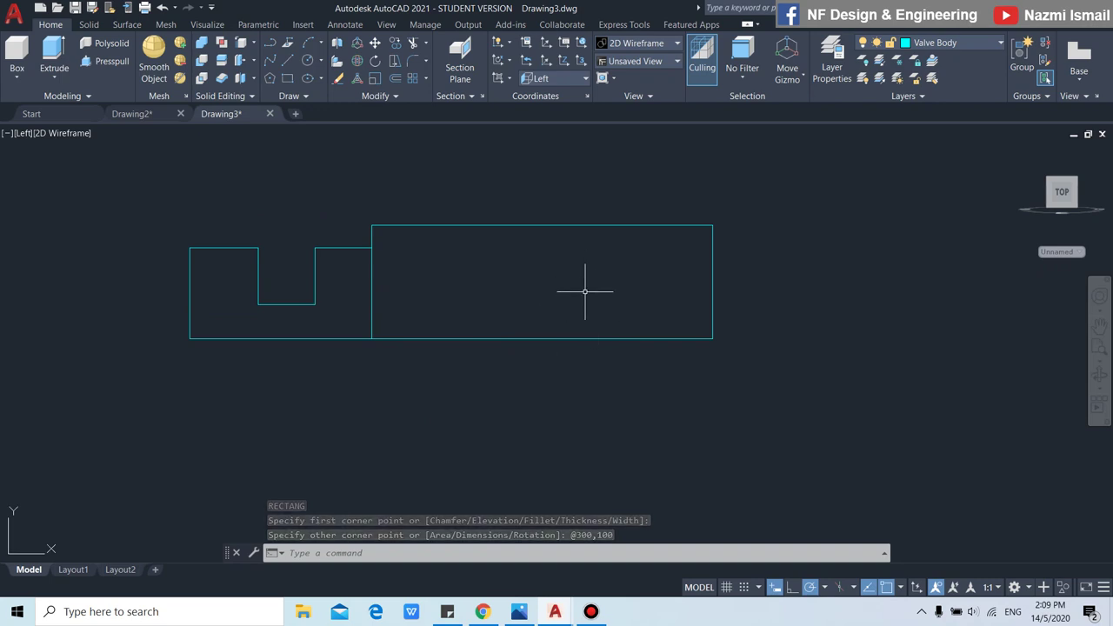
middle_click_drag(586, 293, 584, 311)
Draw a 50 by 20 rectangle at the big rectangle's top-edge midpoint.
type("rec")
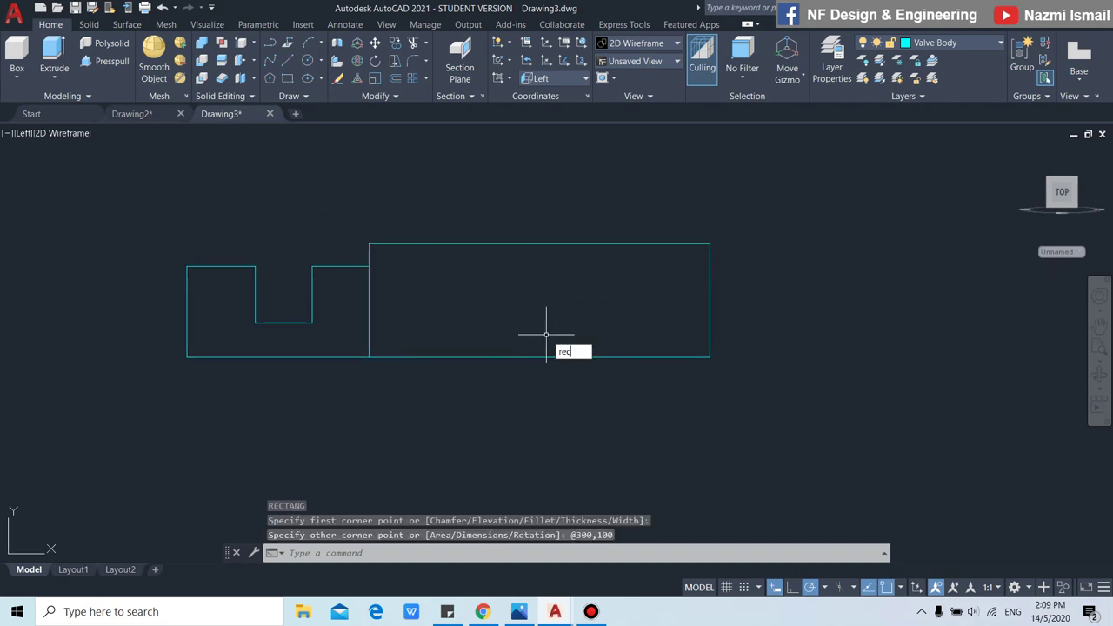
key("Return")
left_click(539, 243)
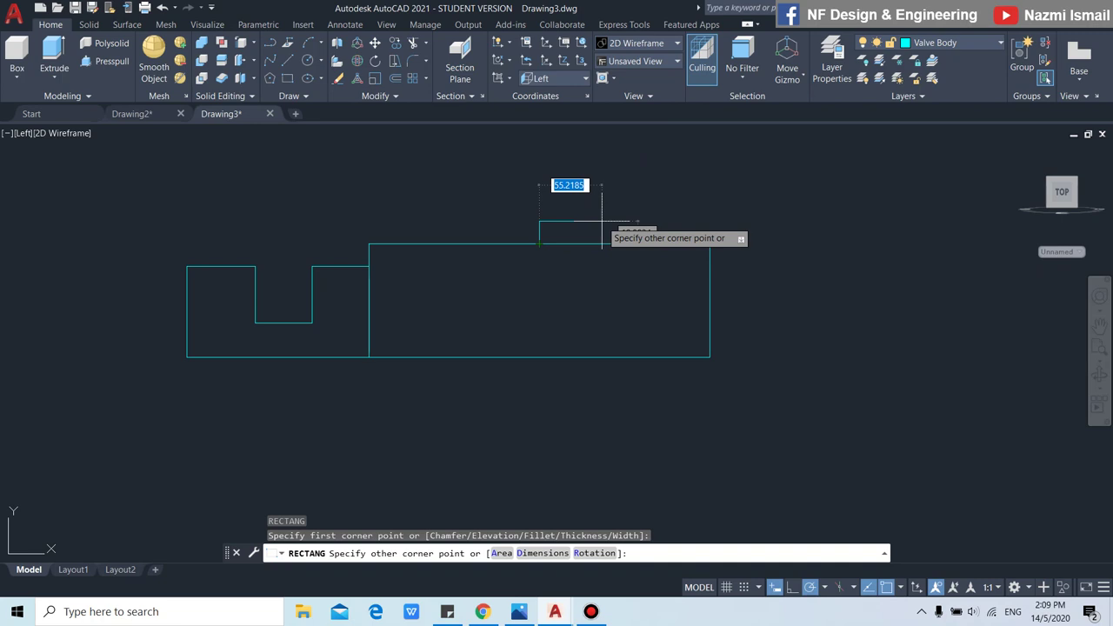
type("50")
type(",20")
key("Return")
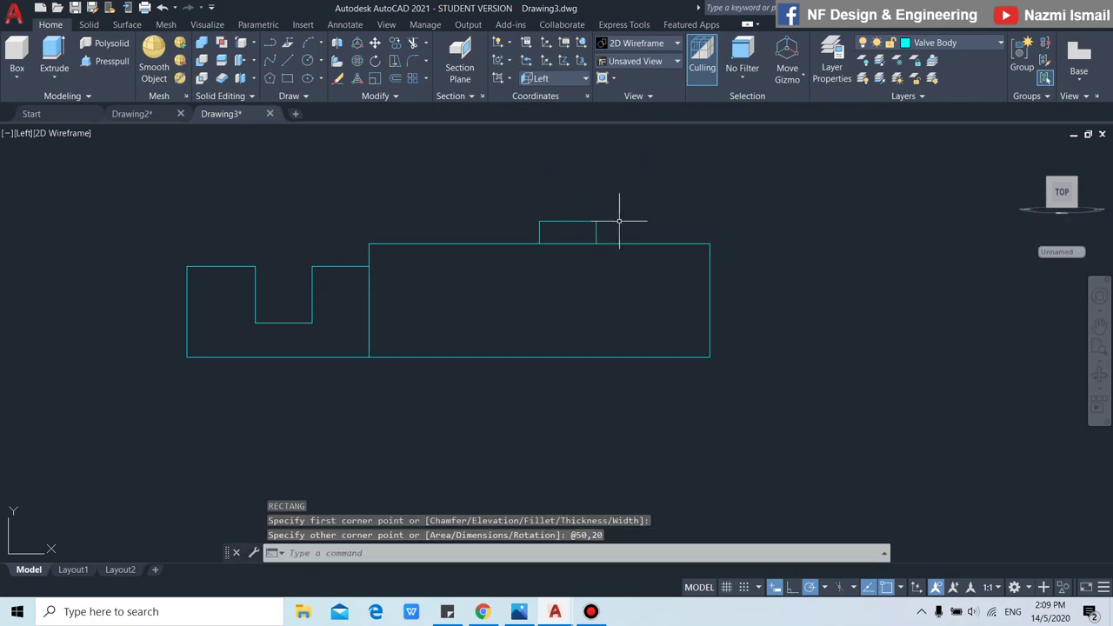
Draw a 90 by 20 rectangle from the small rectangle's top-left corner.
type("rec")
key("Return")
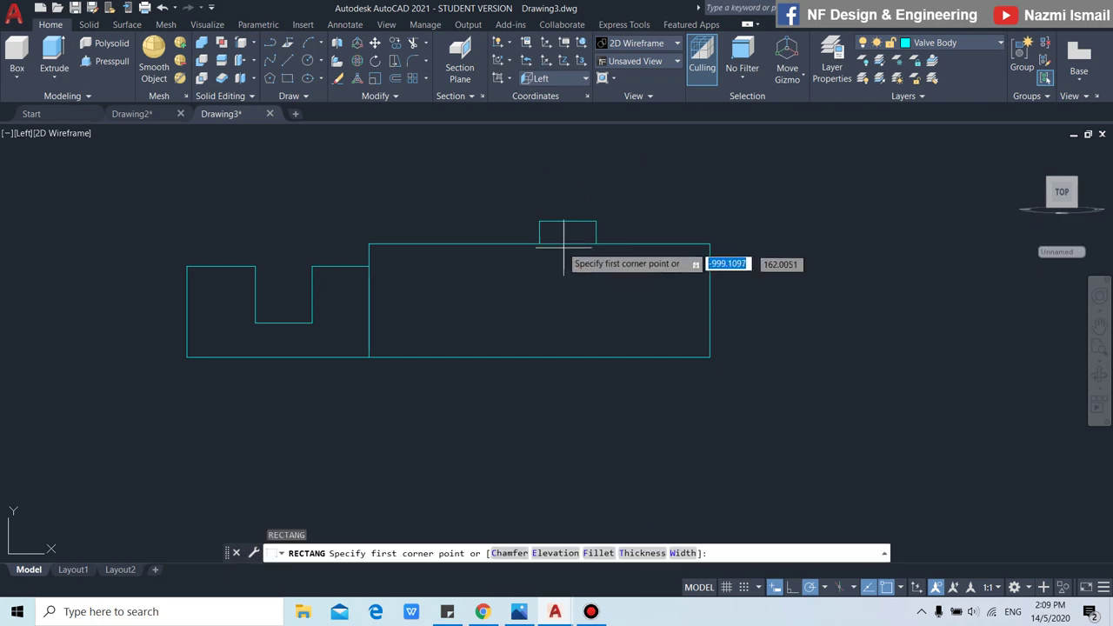
left_click(539, 221)
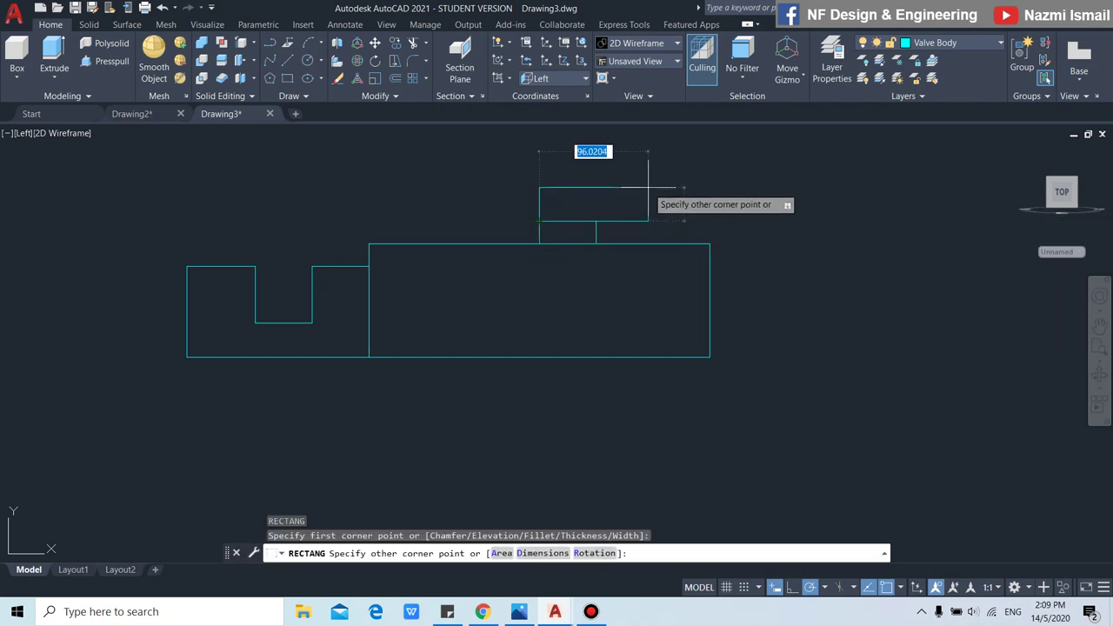
type("90")
key("Tab")
type("20")
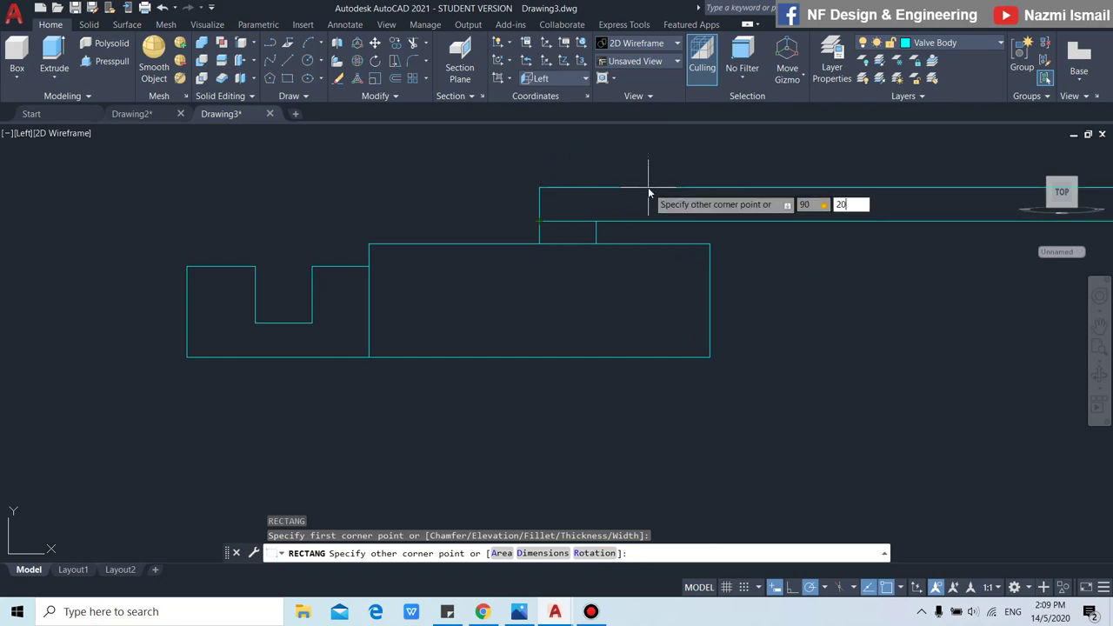
key("Return")
Copy the 90 by 20 rectangle directly on top of itself.
type("co")
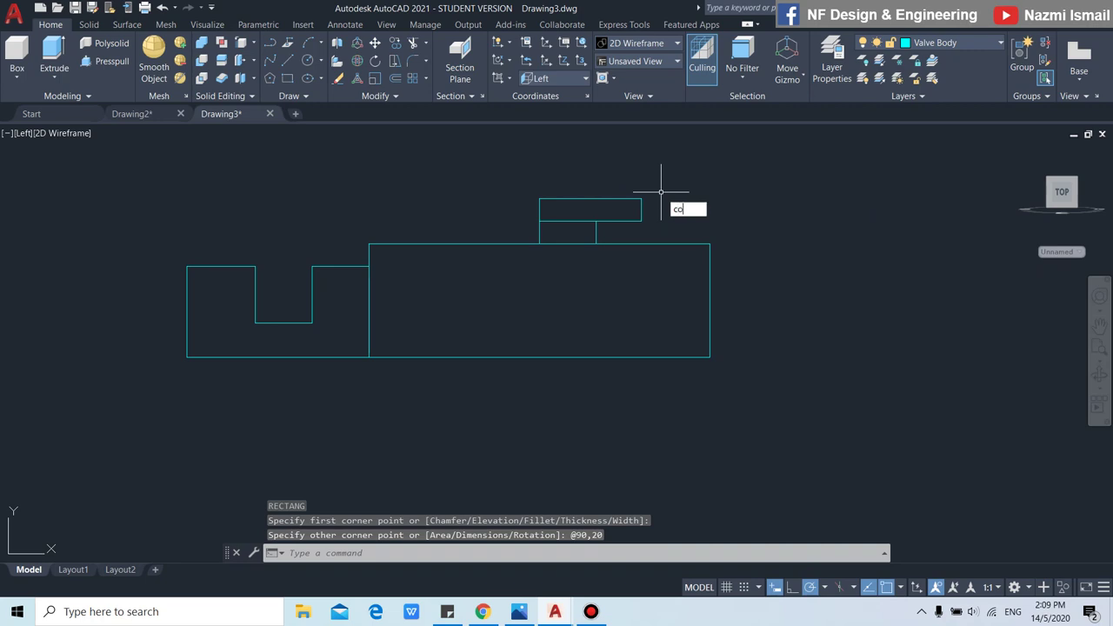
key("Return")
left_click(643, 221)
key("Return")
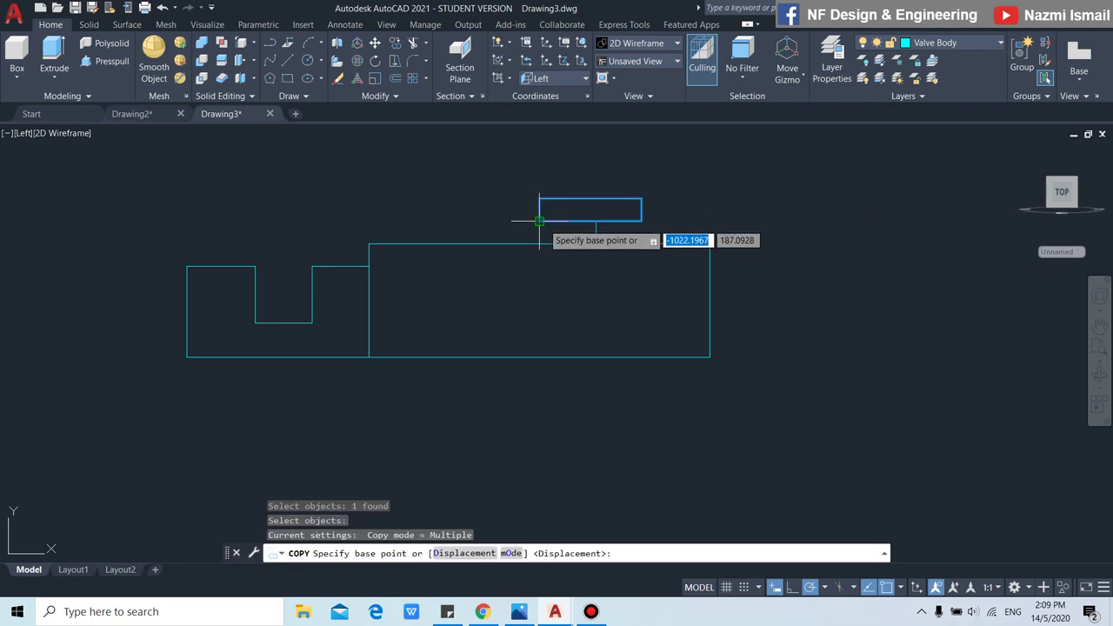
left_click(539, 221)
left_click(539, 198)
key("Escape")
scroll(521, 252, "down", 1)
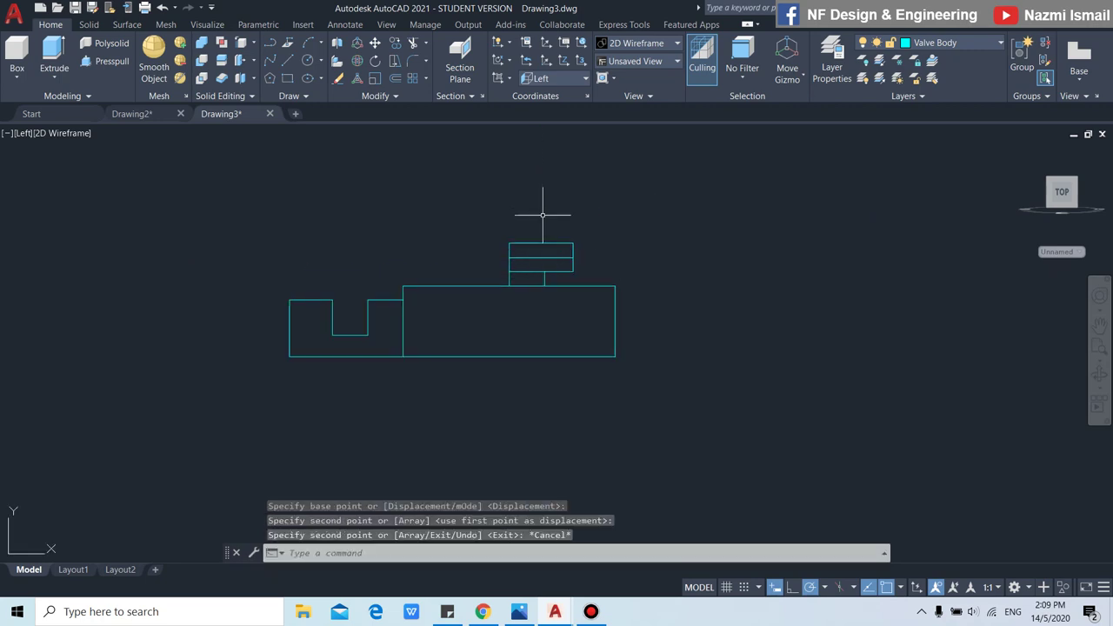
scroll(543, 214, "up", 2)
Draw a 60 by 50 rectangle from the upper rectangle's top-left corner.
type("re")
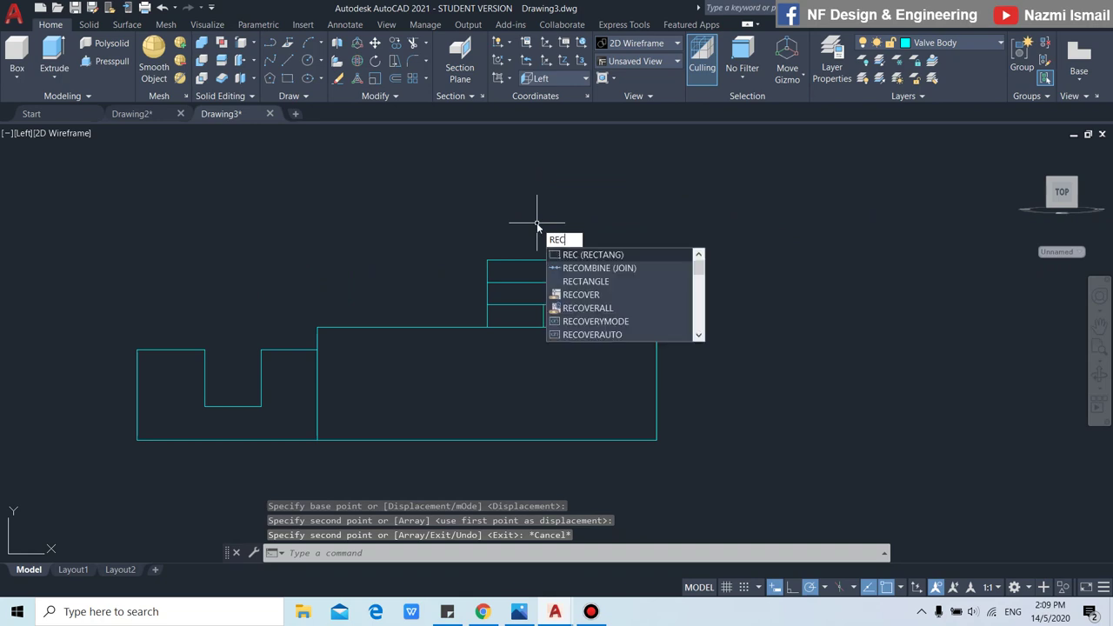
key("Return")
left_click(487, 254)
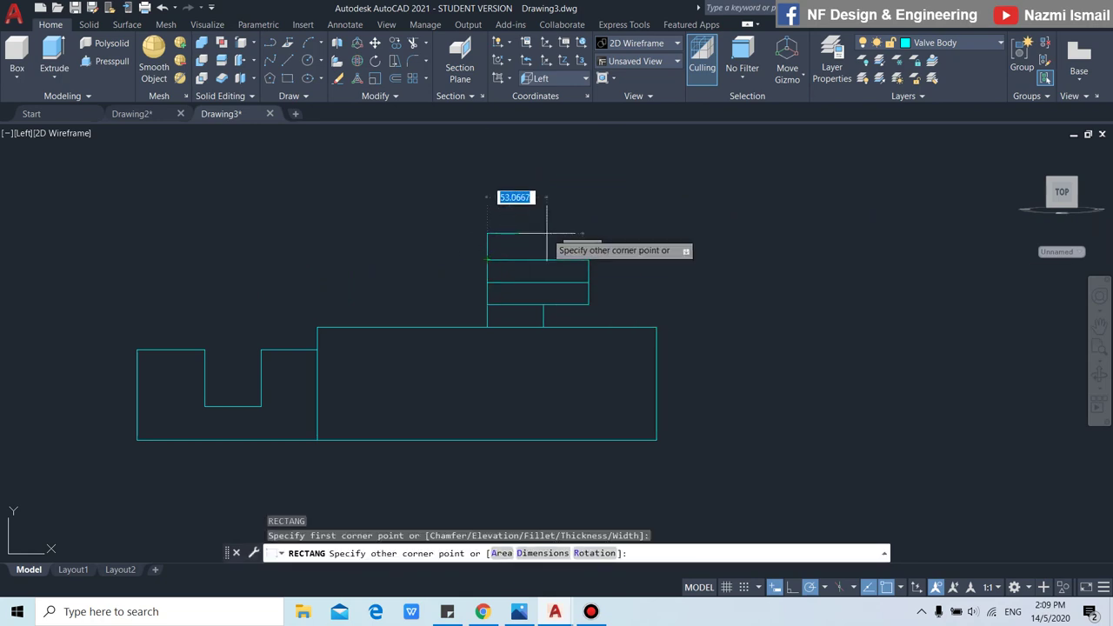
type("60")
key("Tab")
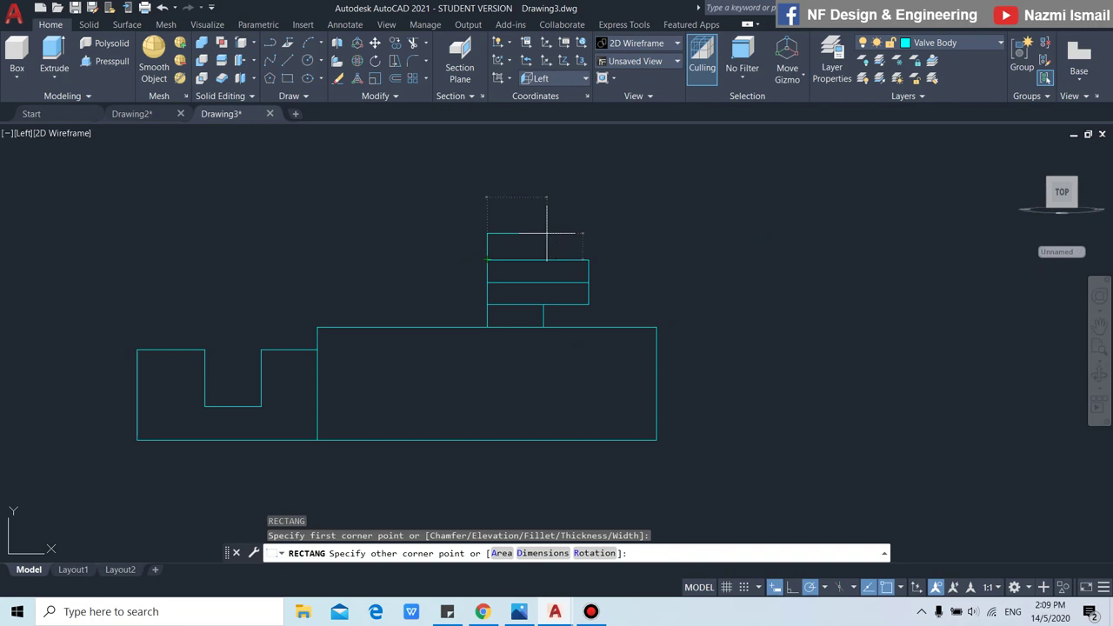
type("50")
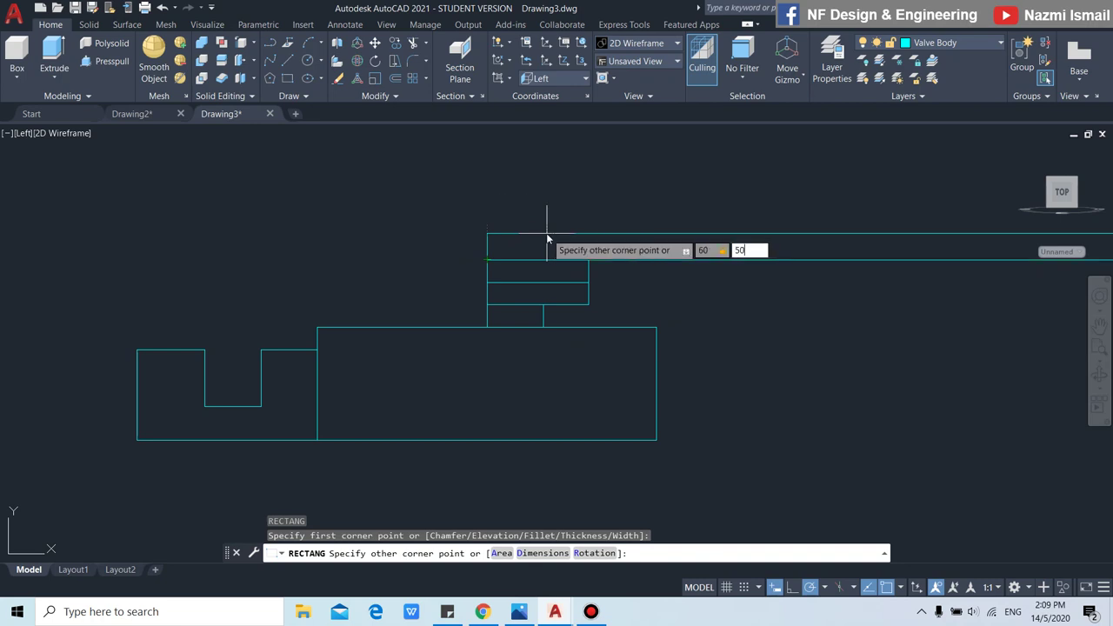
key("Return")
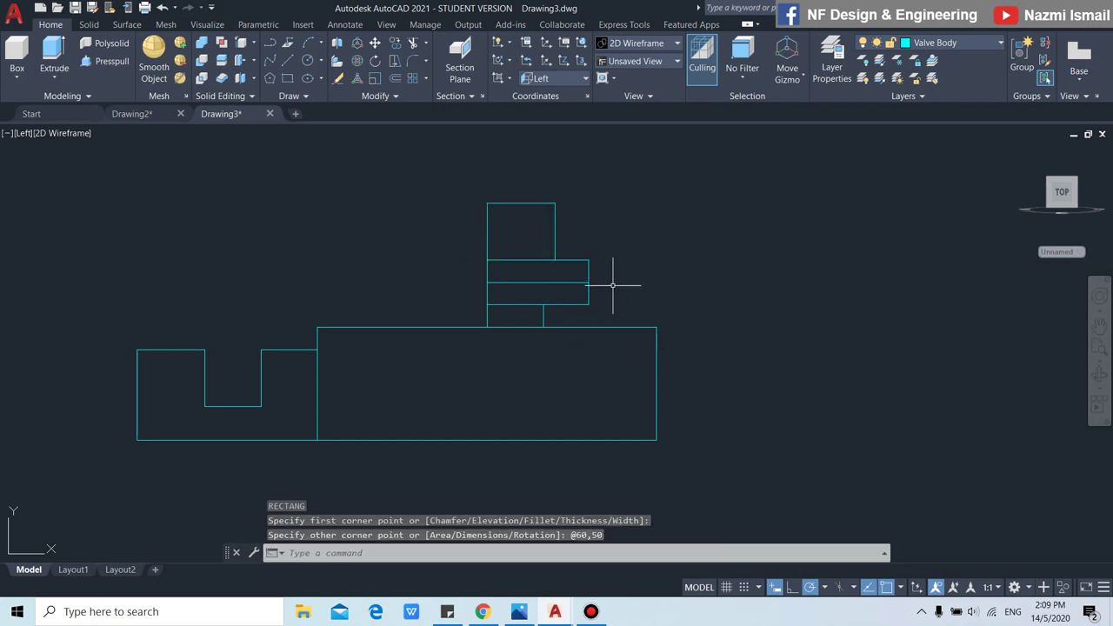
scroll(590, 282, "down", 2)
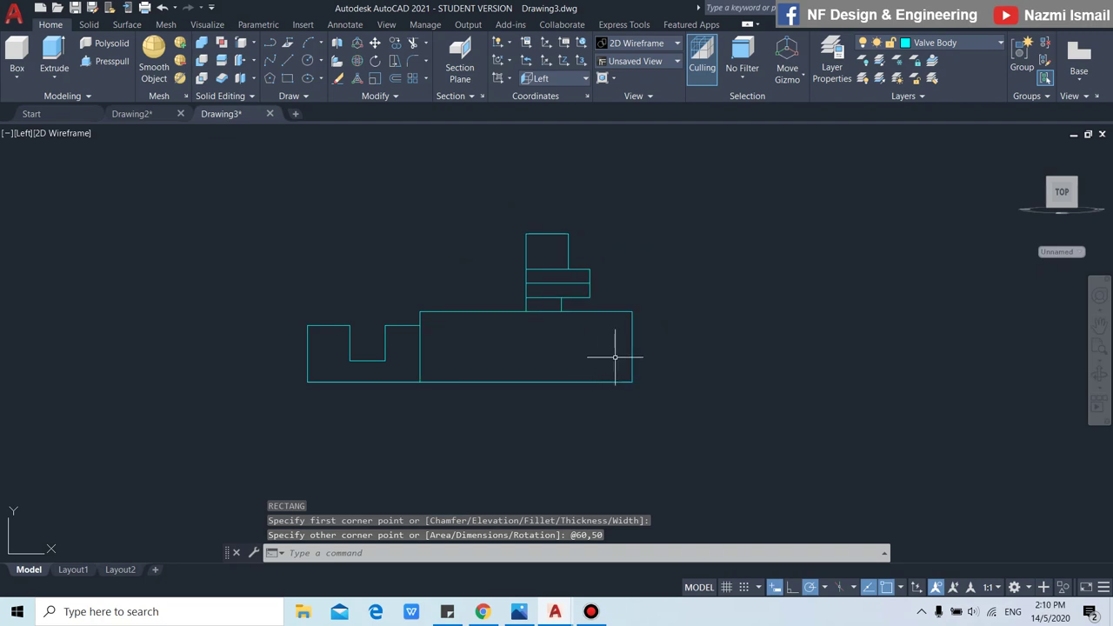
Switch to the SW Isometric view.
left_click(17, 135)
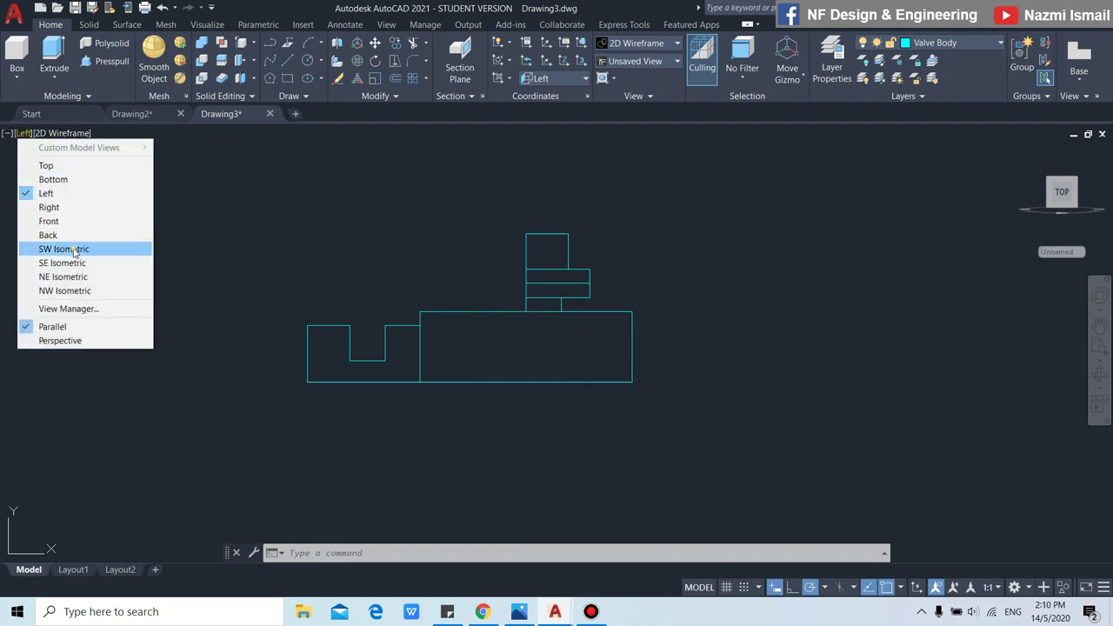
left_click(57, 250)
scroll(601, 319, "up", 2)
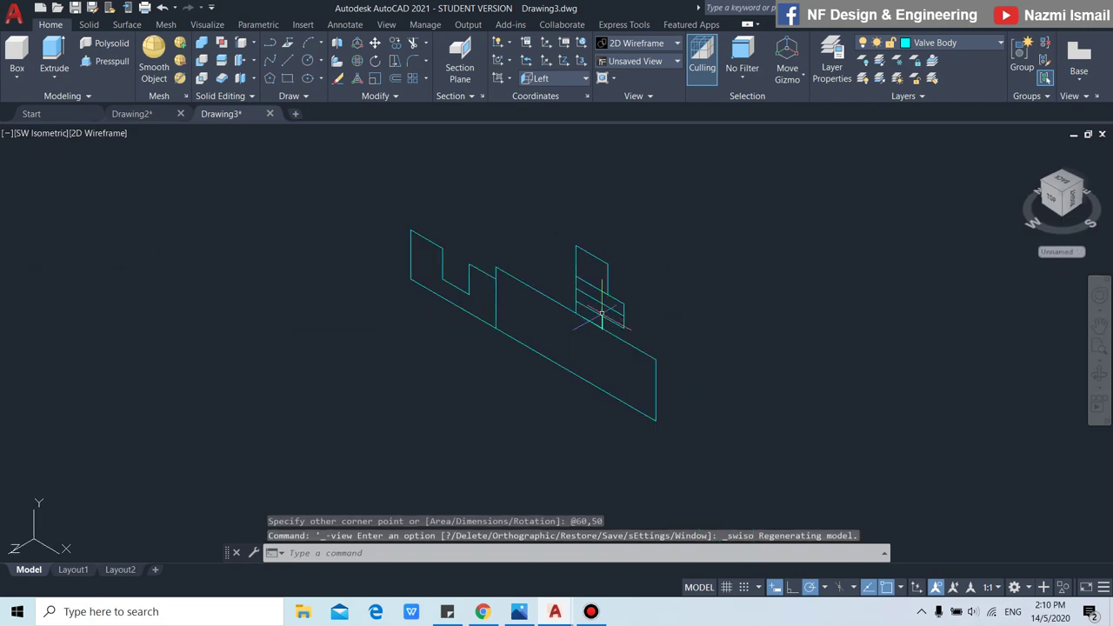
scroll(624, 304, "up", 2)
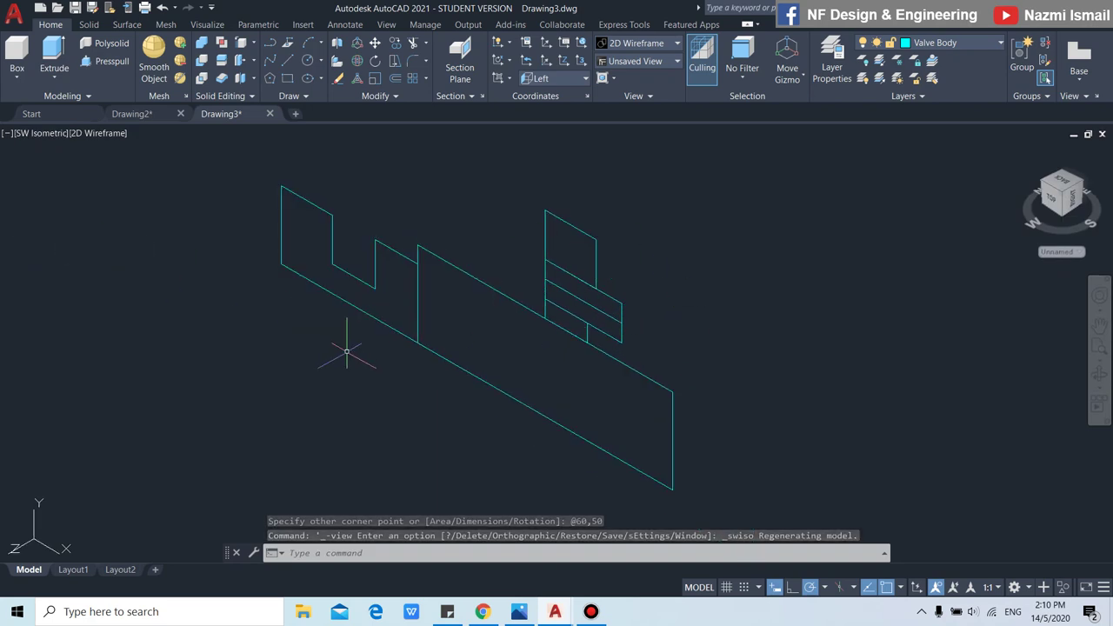
Revolve the flange profile 360° about an axis starting 100 from the midpoint.
type("REV")
key("Return")
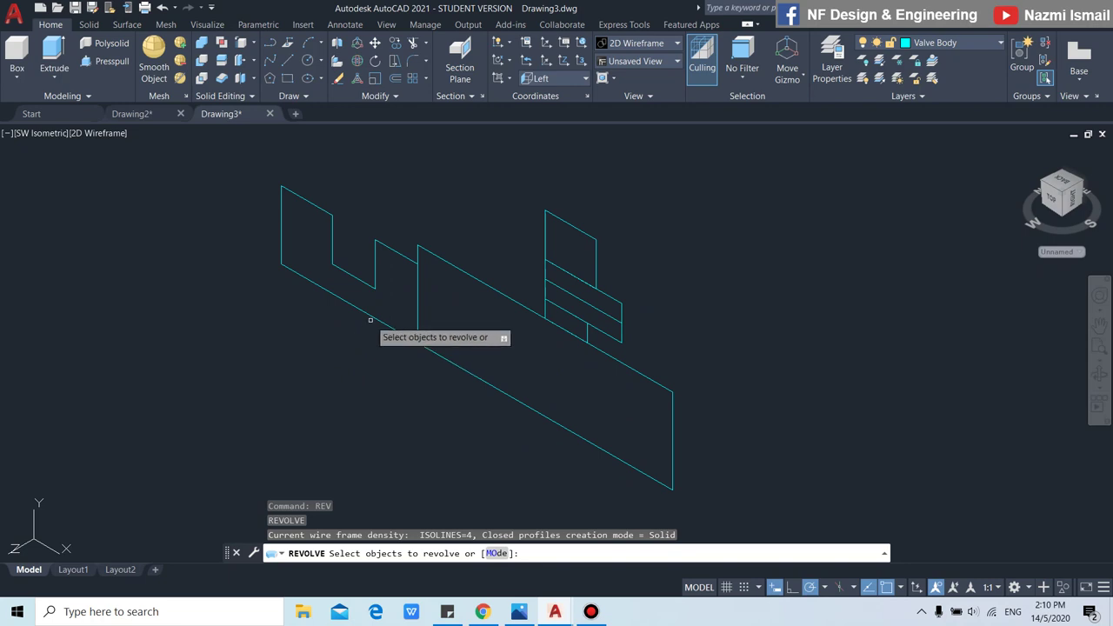
left_click(369, 320)
key("Return")
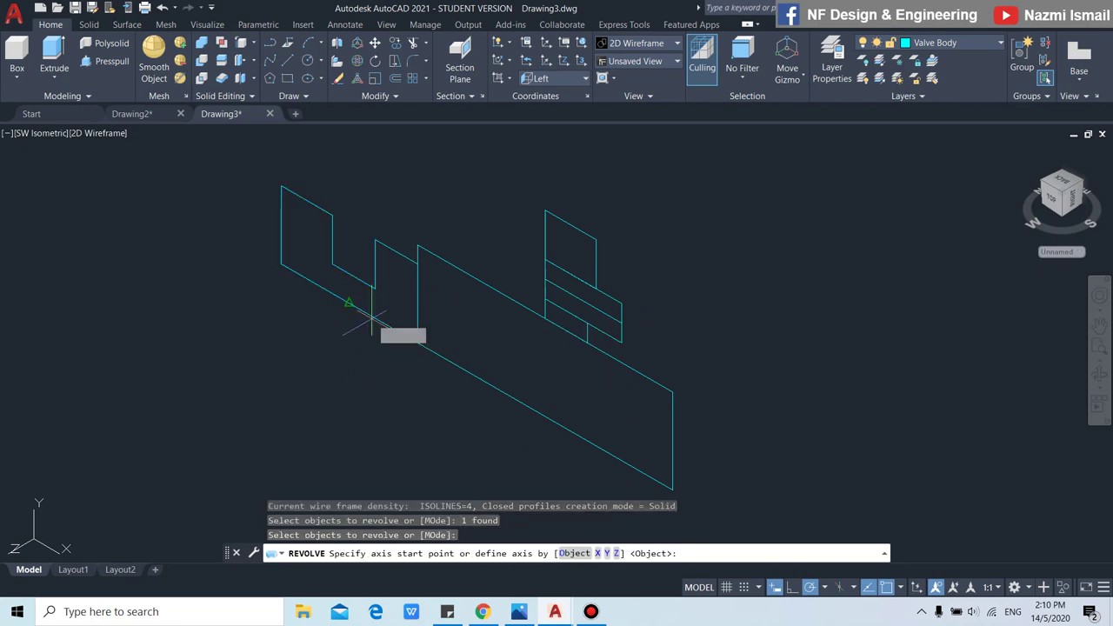
scroll(372, 321, "down", 2)
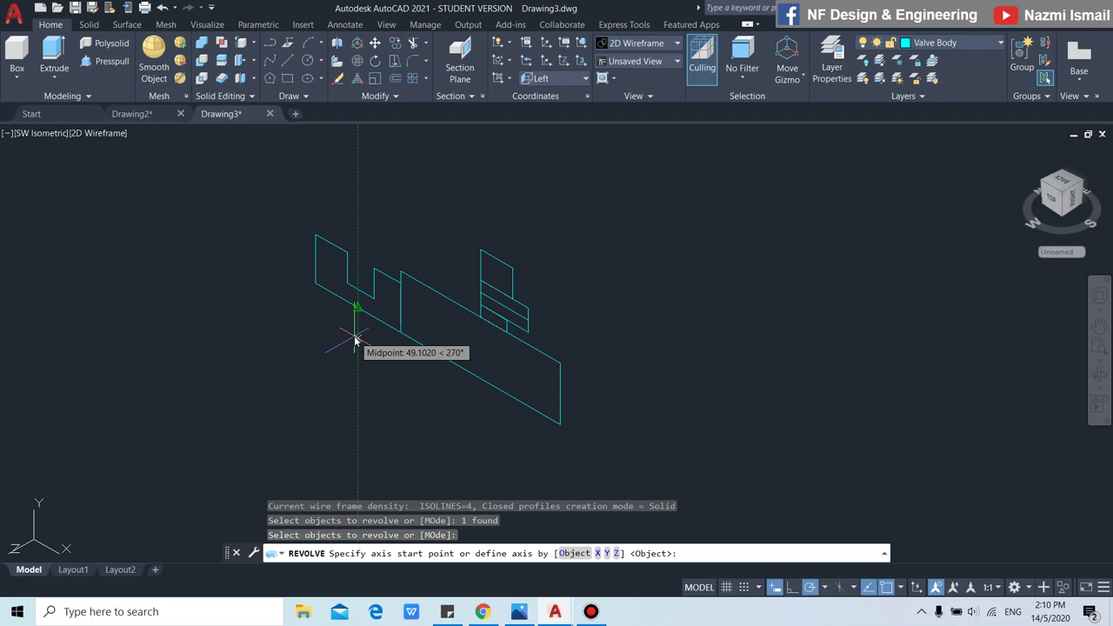
type("100")
key("Return")
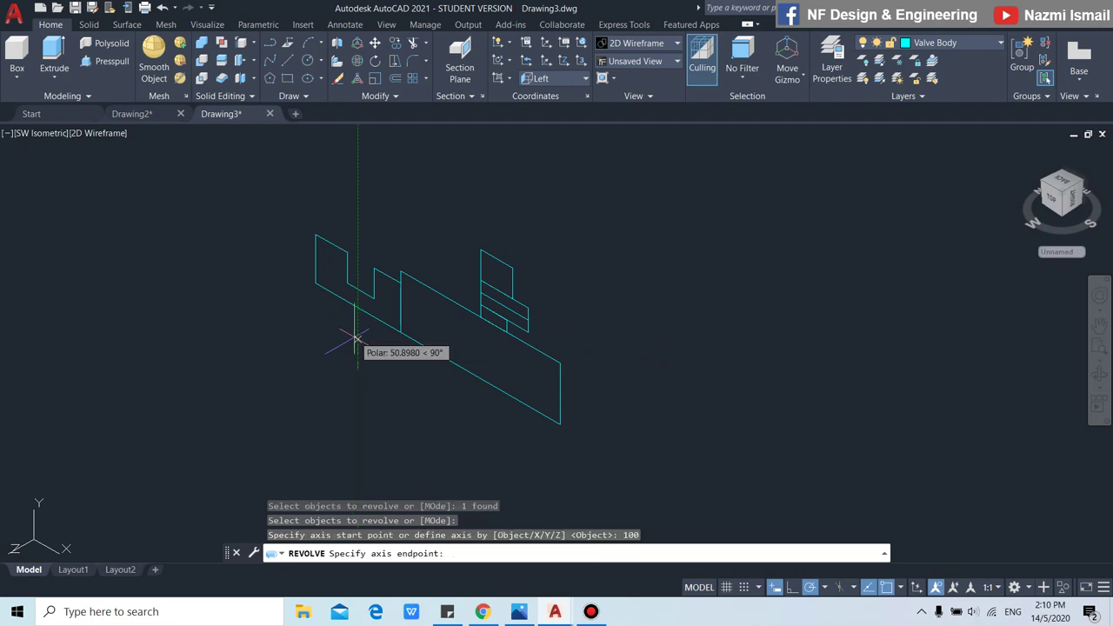
left_click(309, 339)
type("360")
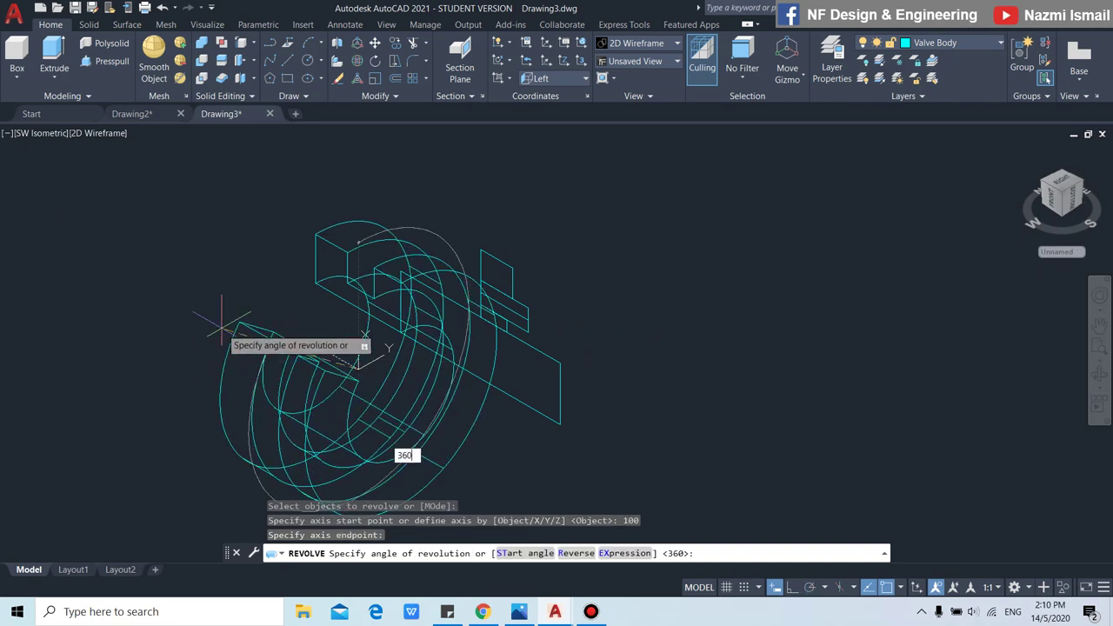
key("Return")
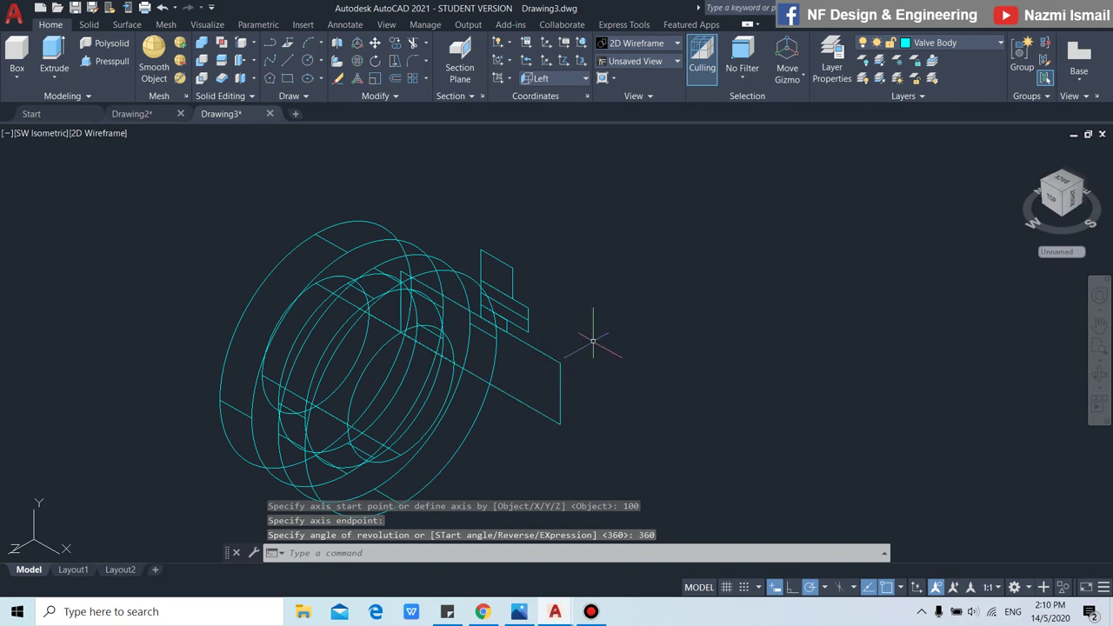
type("rev")
Revolve the large 300 by 100 body rectangle a full 360° about an axis starting 100 along.
key("Return")
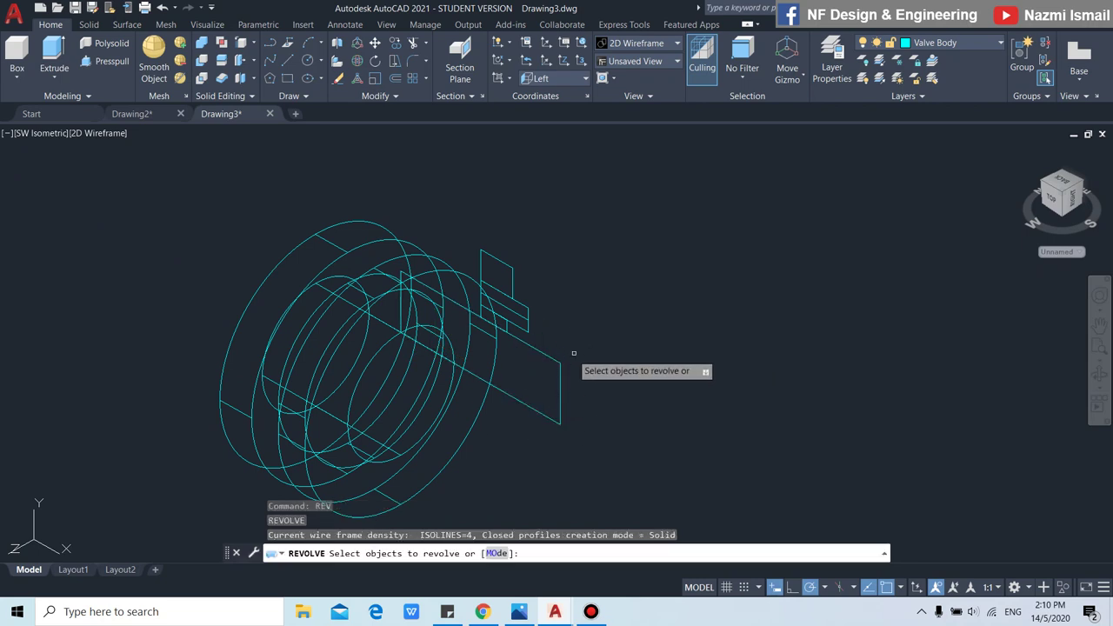
left_click(560, 370)
key("Return")
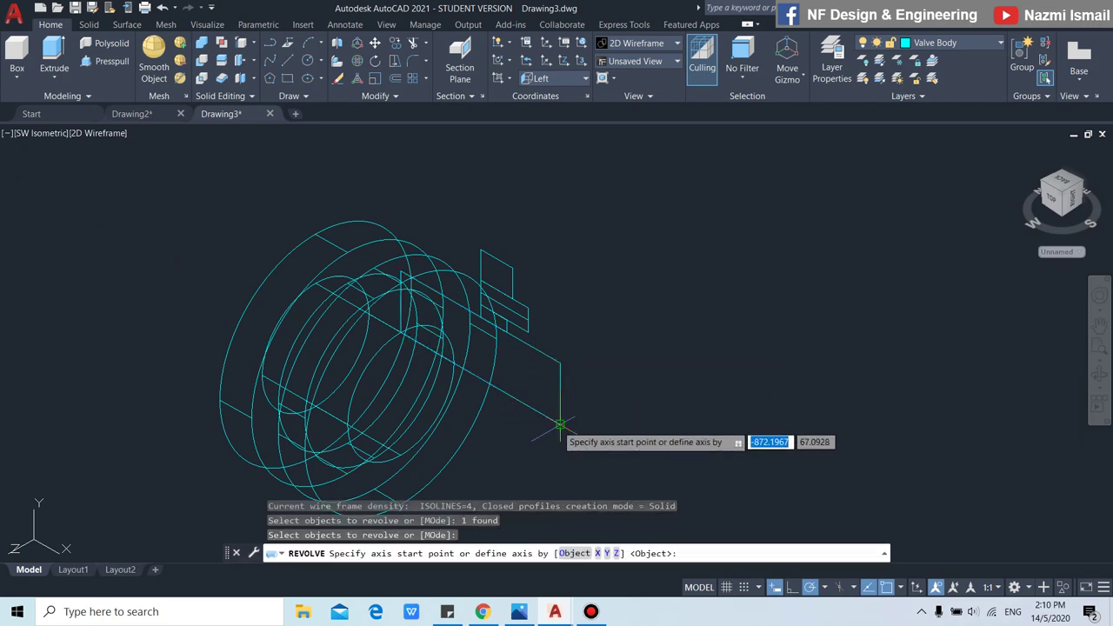
type("100")
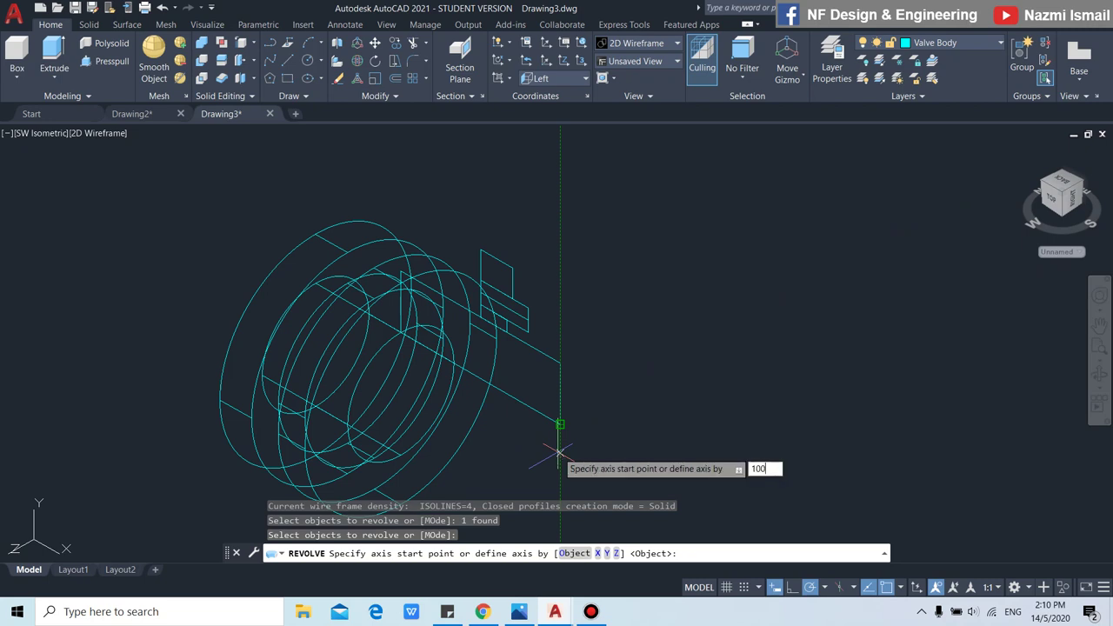
key("Return")
scroll(576, 400, "down", 3)
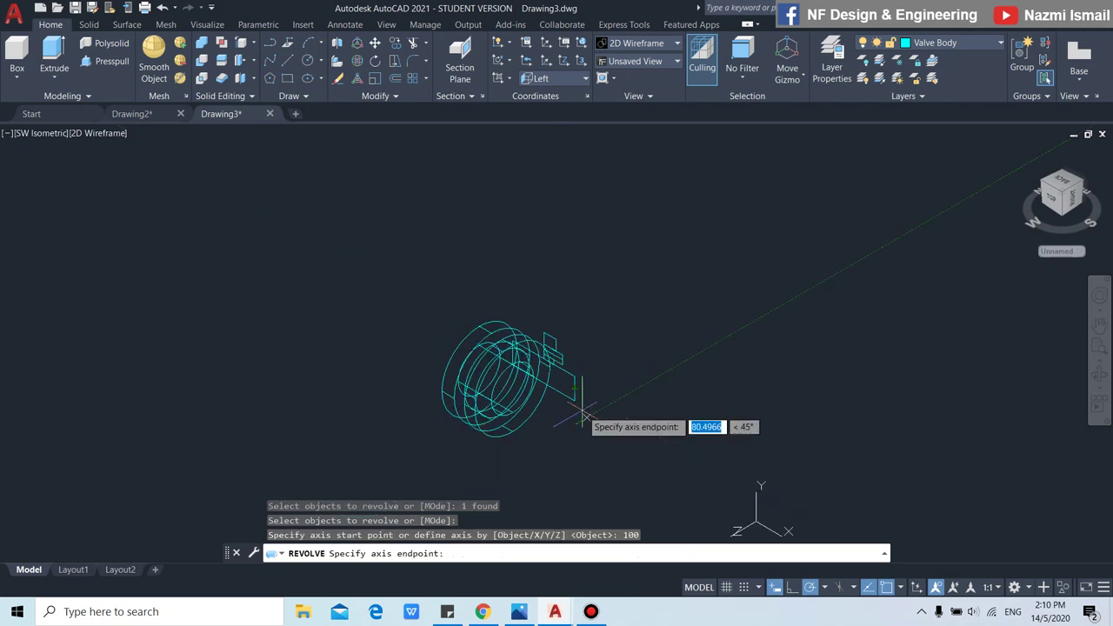
scroll(580, 420, "up", 5)
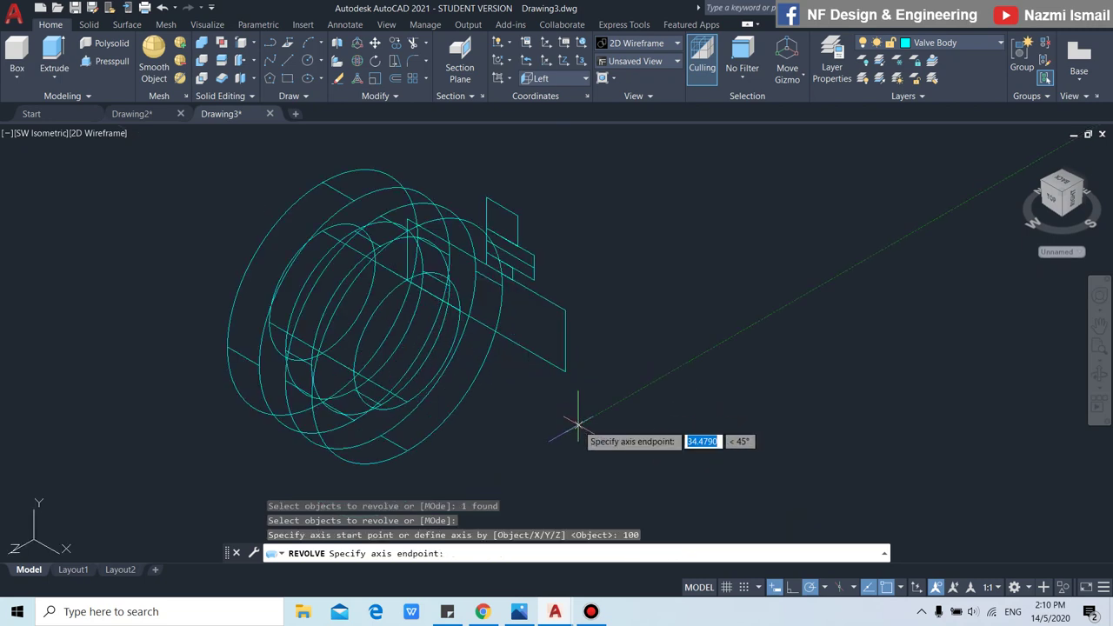
left_click(517, 403)
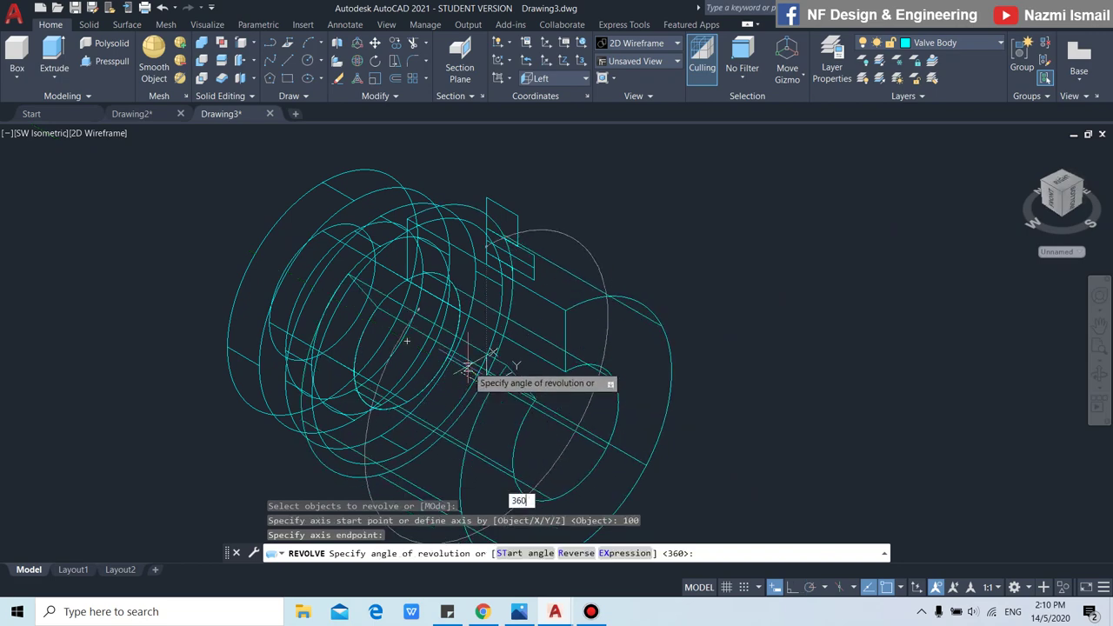
key("Return")
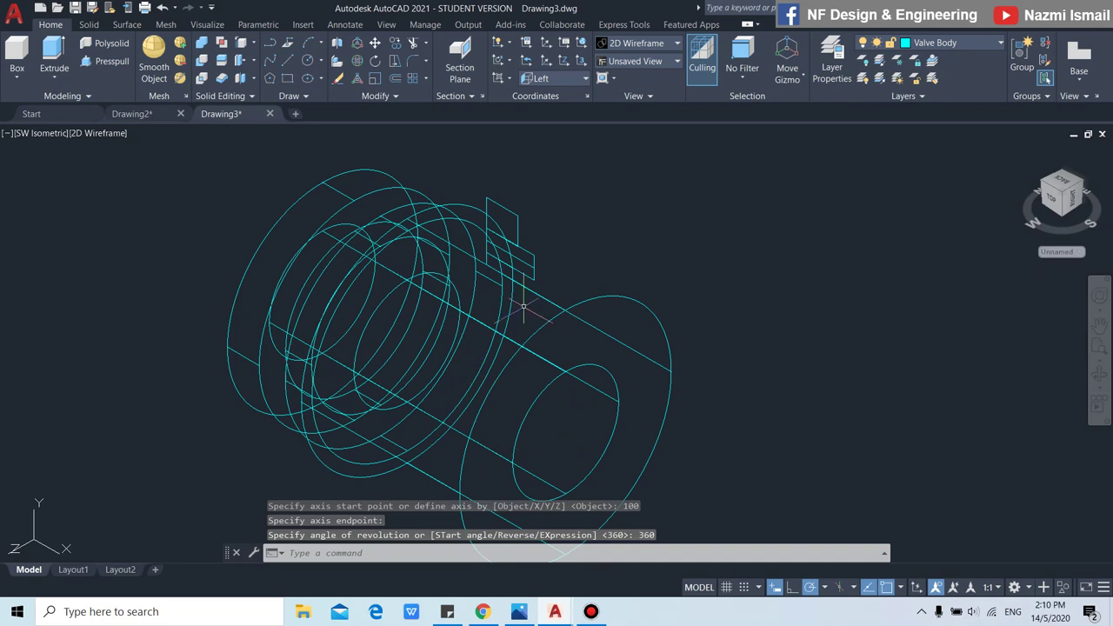
Zoom in on the small stacked rectangles above the revolved body.
scroll(487, 365, "down", 3)
scroll(480, 419, "up", 2)
scroll(521, 409, "up", 1)
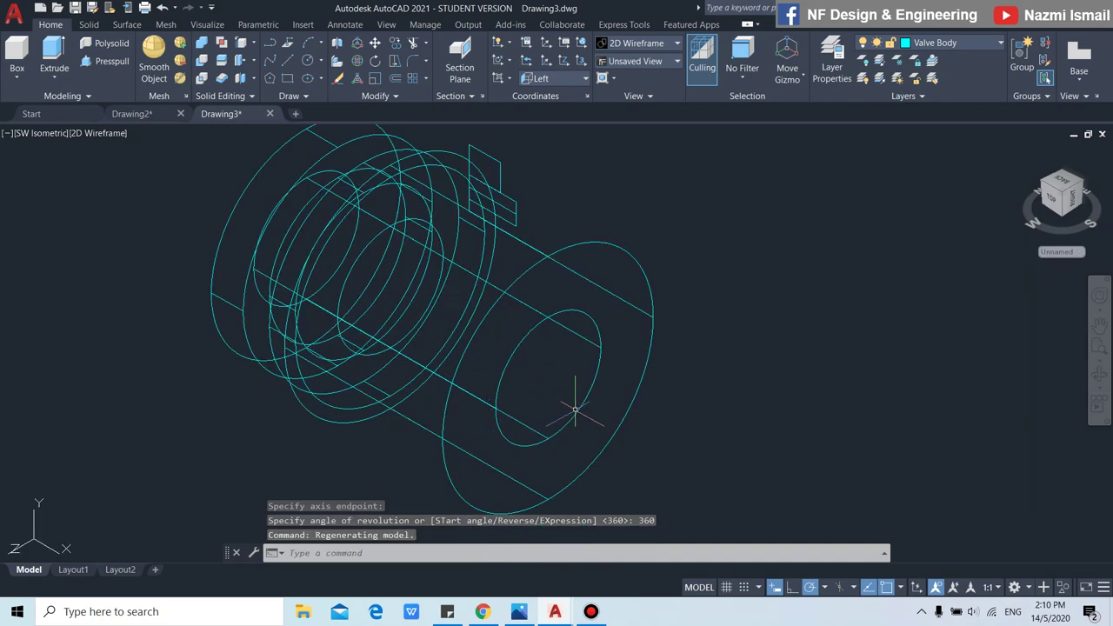
scroll(575, 409, "down", 1)
scroll(539, 391, "down", 3)
scroll(511, 371, "up", 2)
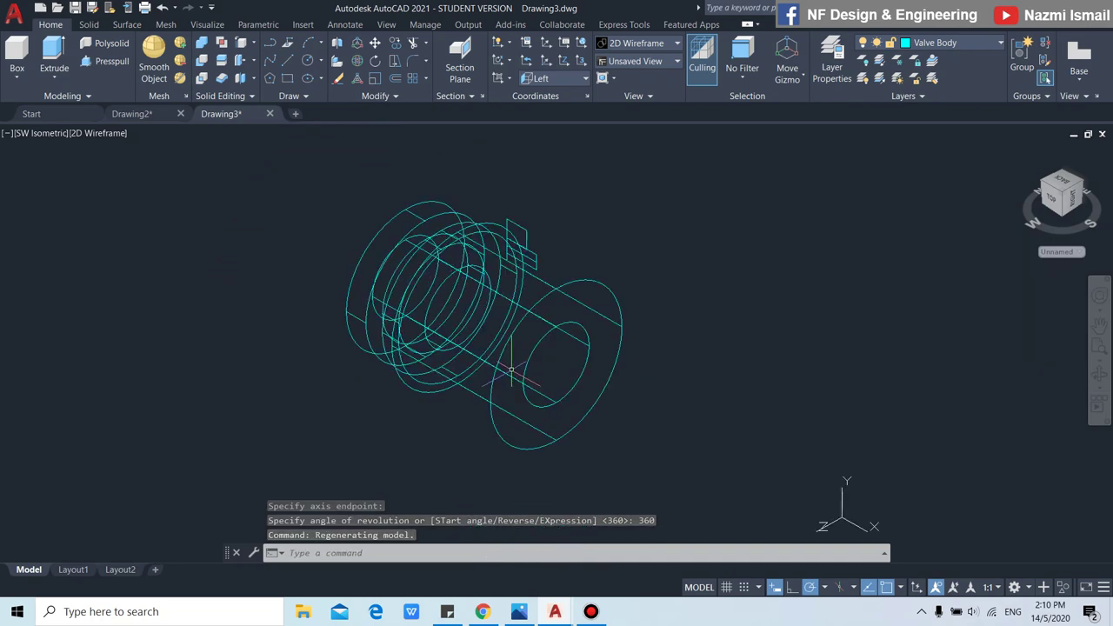
scroll(522, 235, "up", 4)
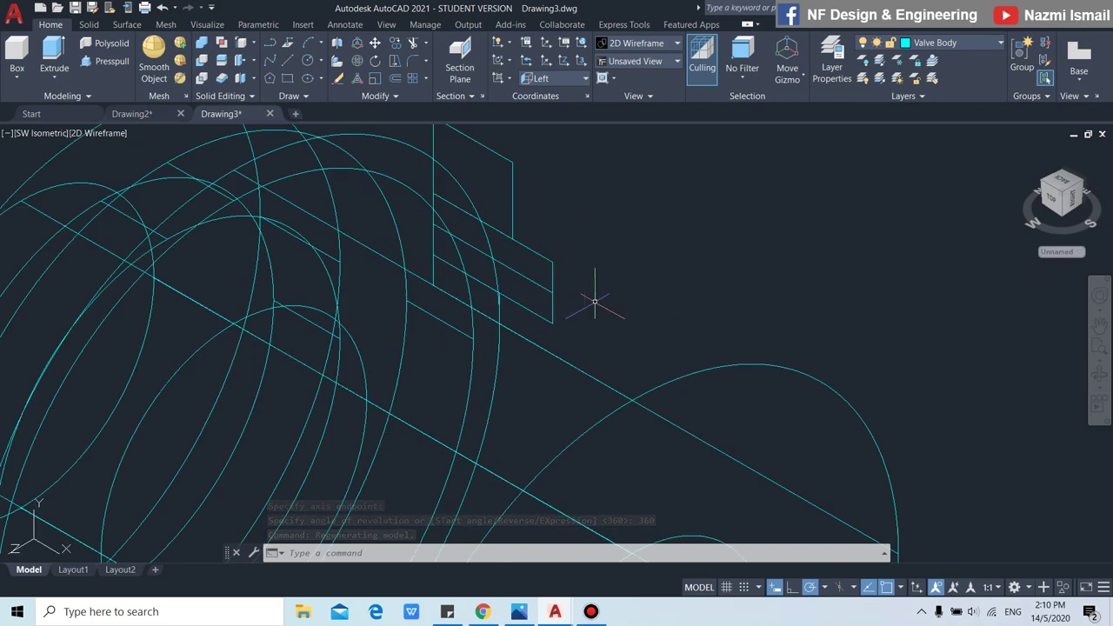
type("rec")
key("Return")
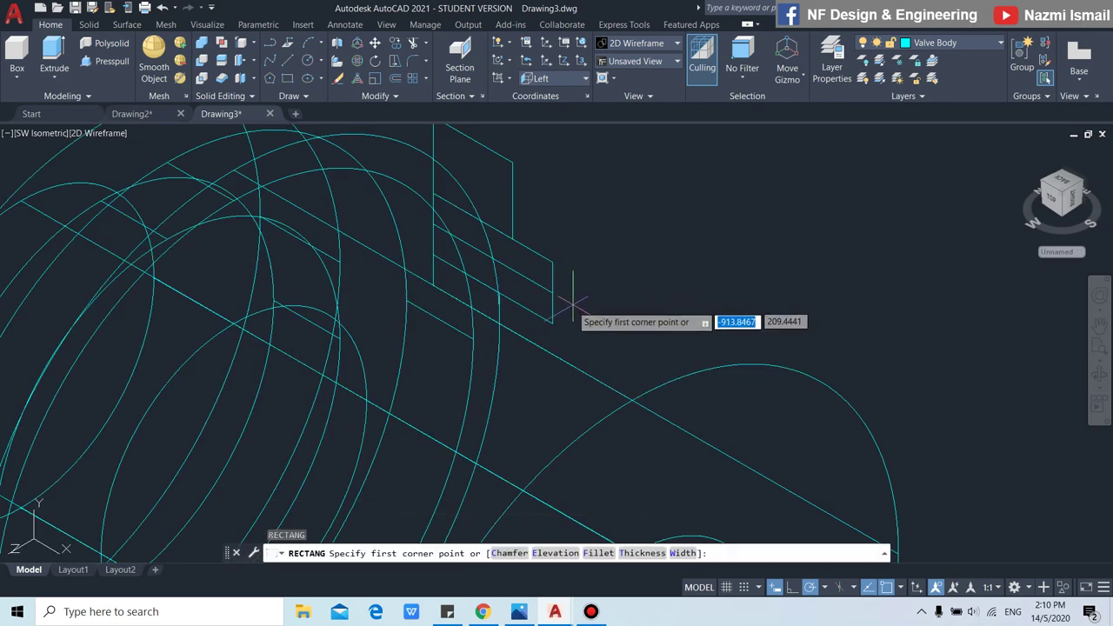
key("Escape")
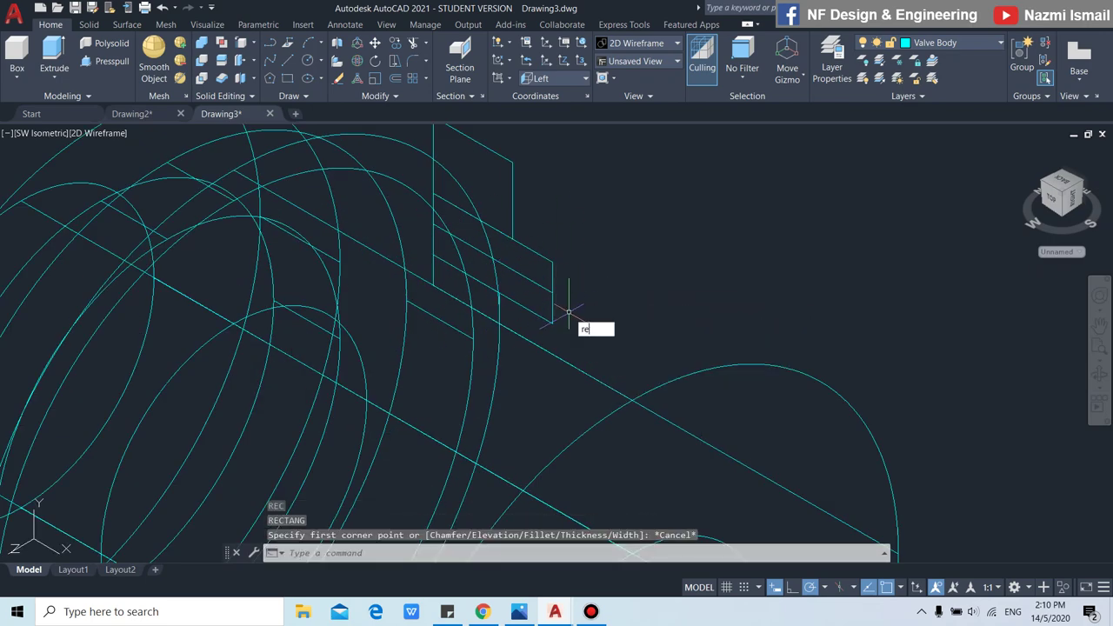
key("Return")
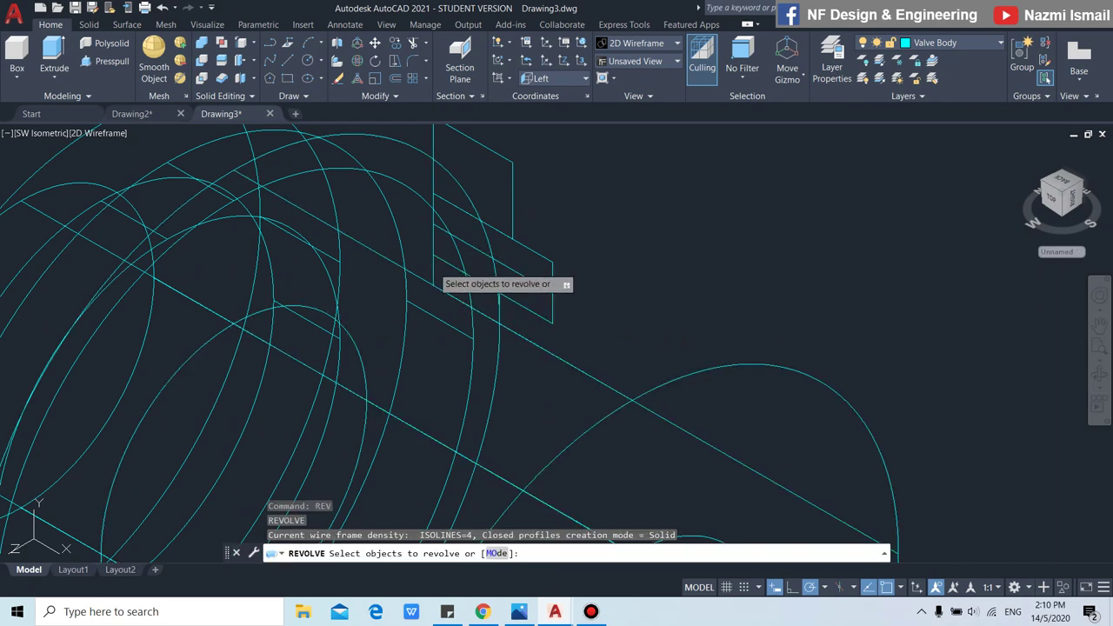
Select the four stacked top rectangles as the revolve profiles.
left_click(447, 261)
left_click(433, 252)
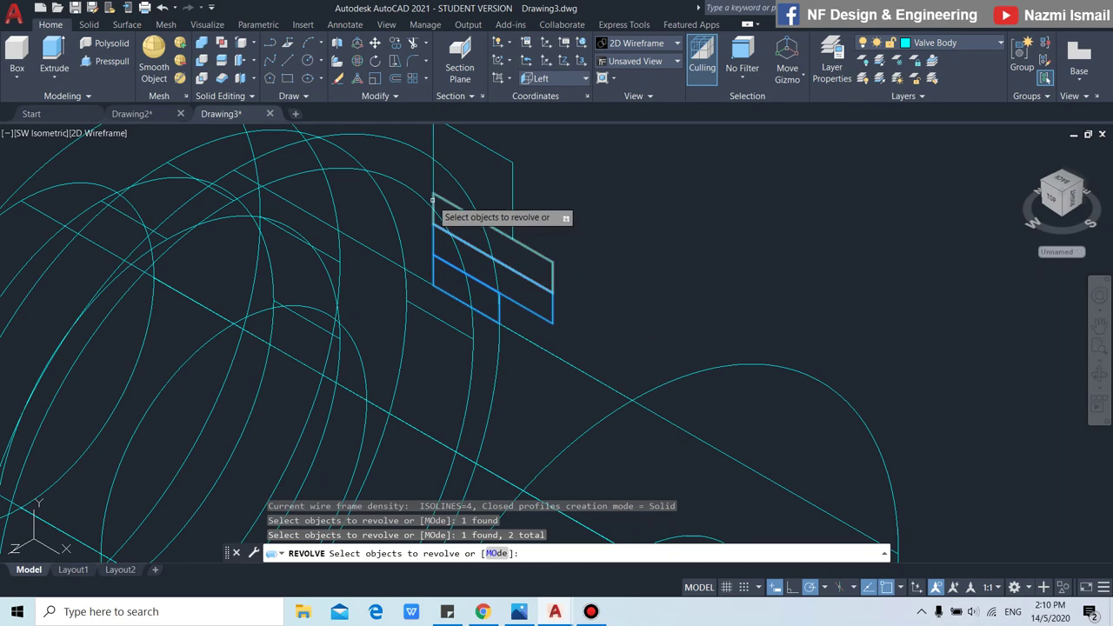
left_click(434, 203)
left_click(433, 189)
key("Return")
scroll(565, 374, "down", 4)
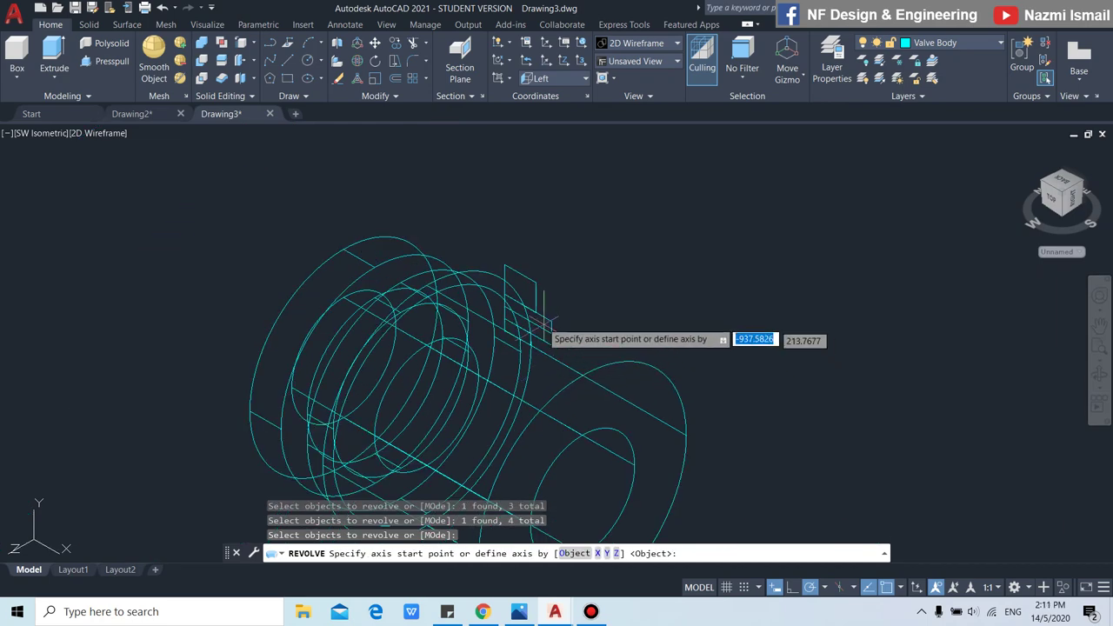
scroll(496, 372, "up", 4)
Revolve them a full 360° about a vertical axis through the profile corner into rings.
left_click(490, 360)
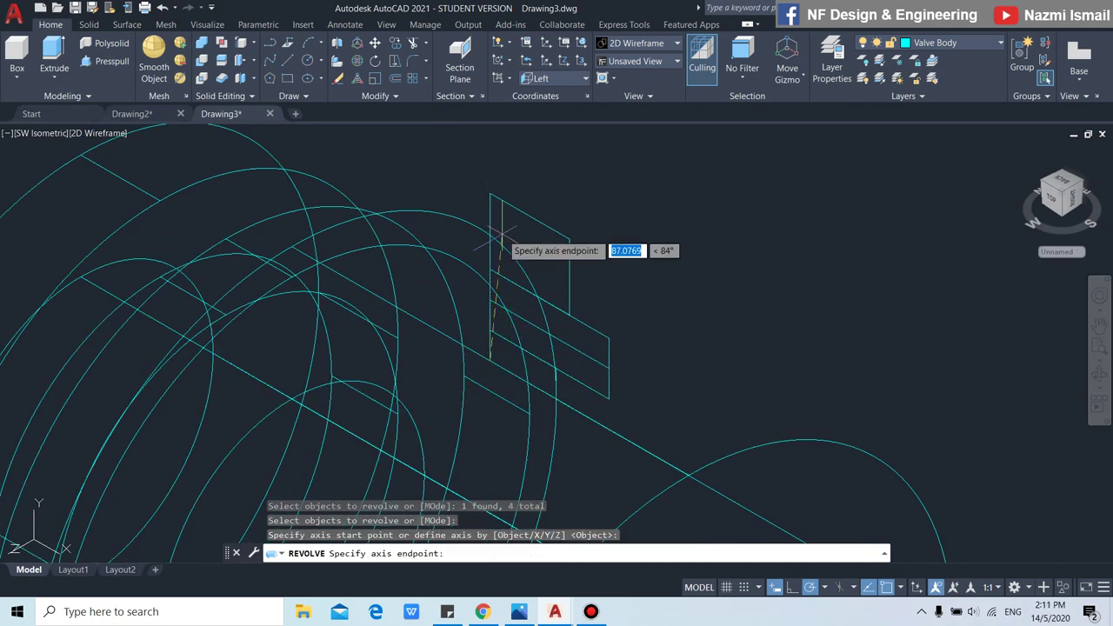
left_click(493, 196)
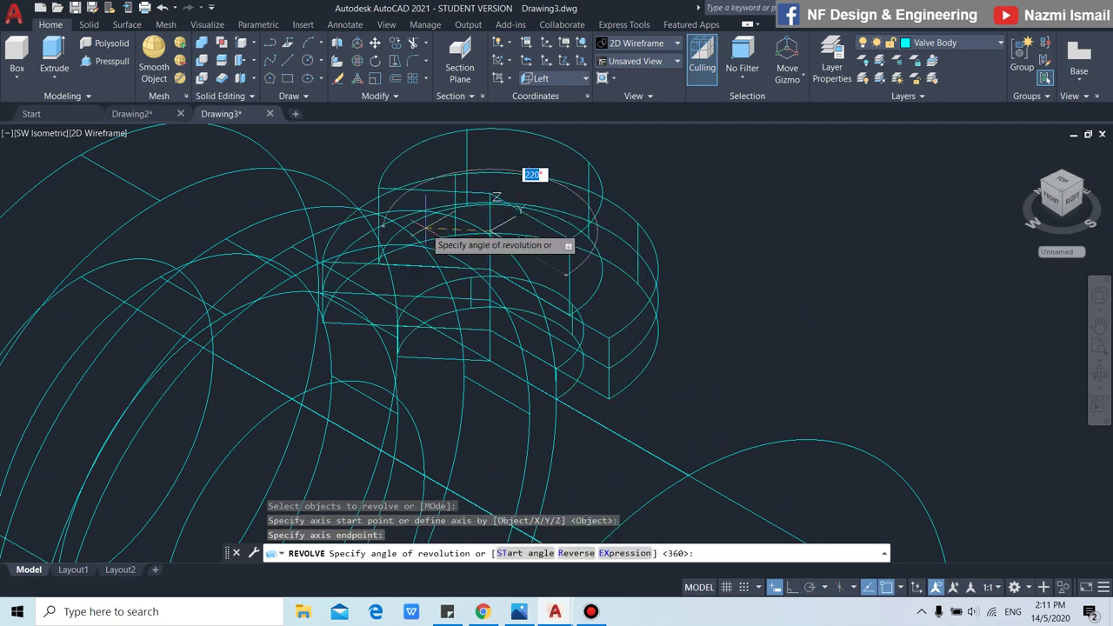
key("Return")
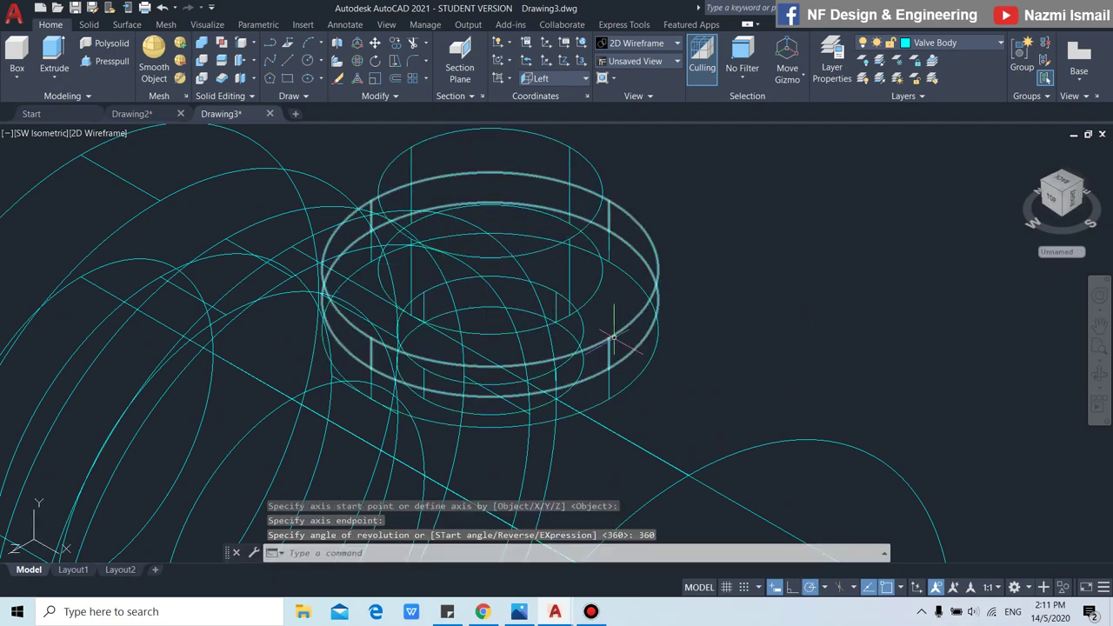
scroll(492, 364, "down", 3)
middle_click_drag(468, 374, 599, 277, "shift")
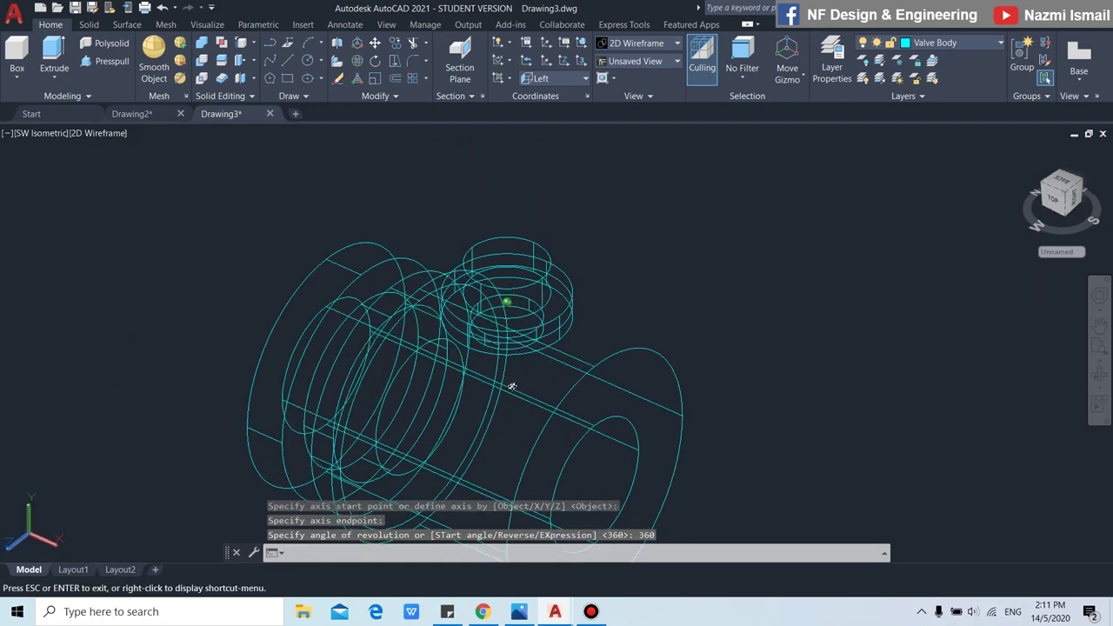
scroll(598, 276, "down", 2)
scroll(554, 360, "up", 3)
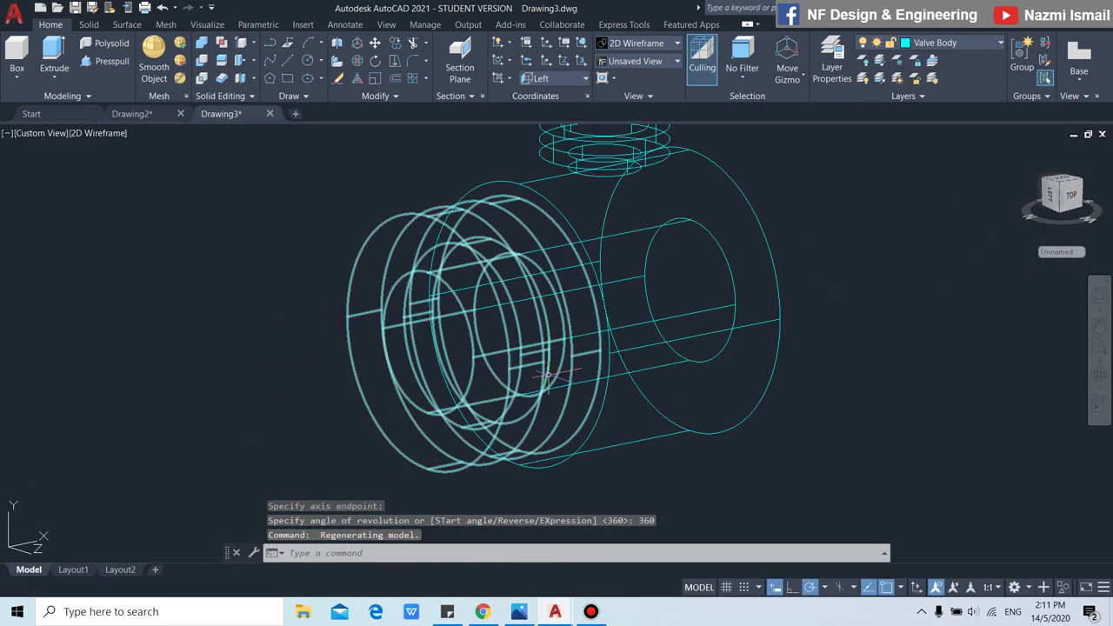
middle_click_drag(565, 418, 448, 426, "shift")
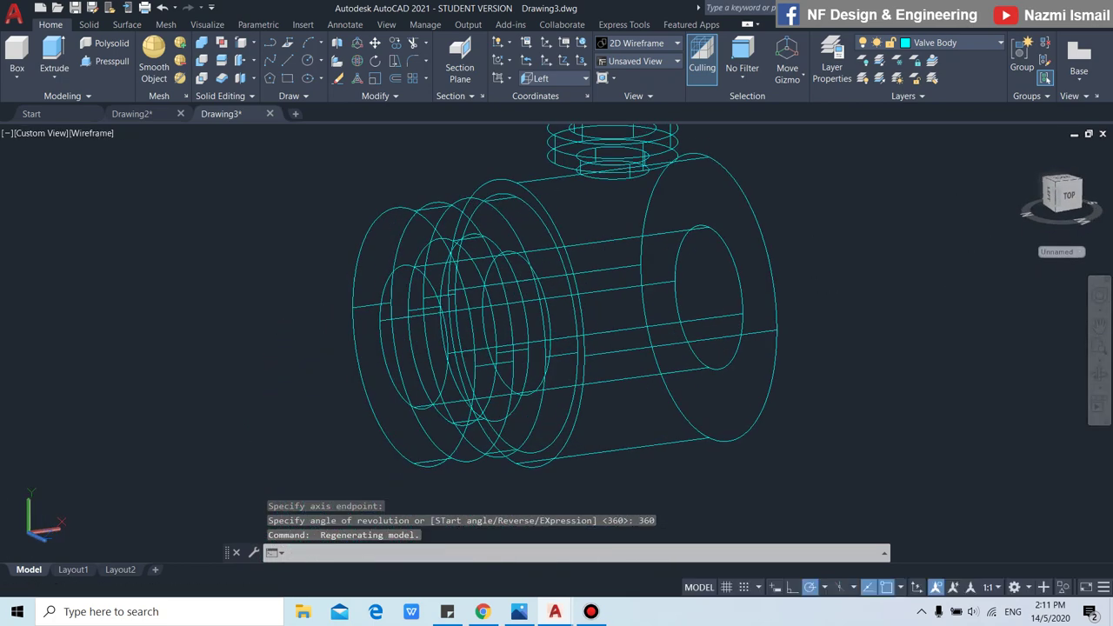
scroll(440, 353, "up", 2)
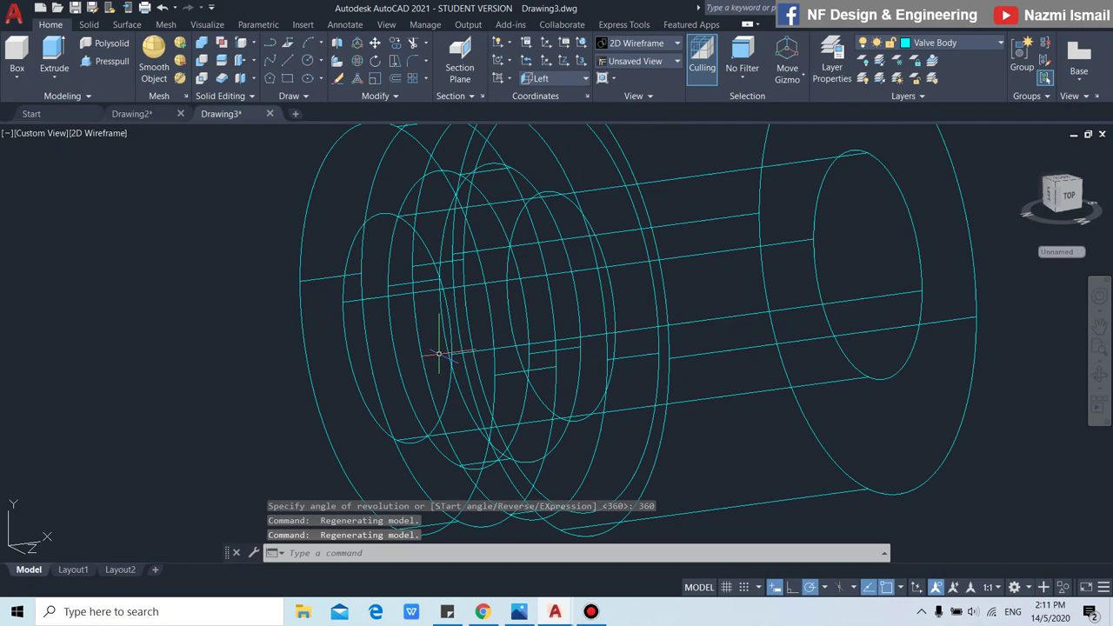
scroll(440, 354, "down", 2)
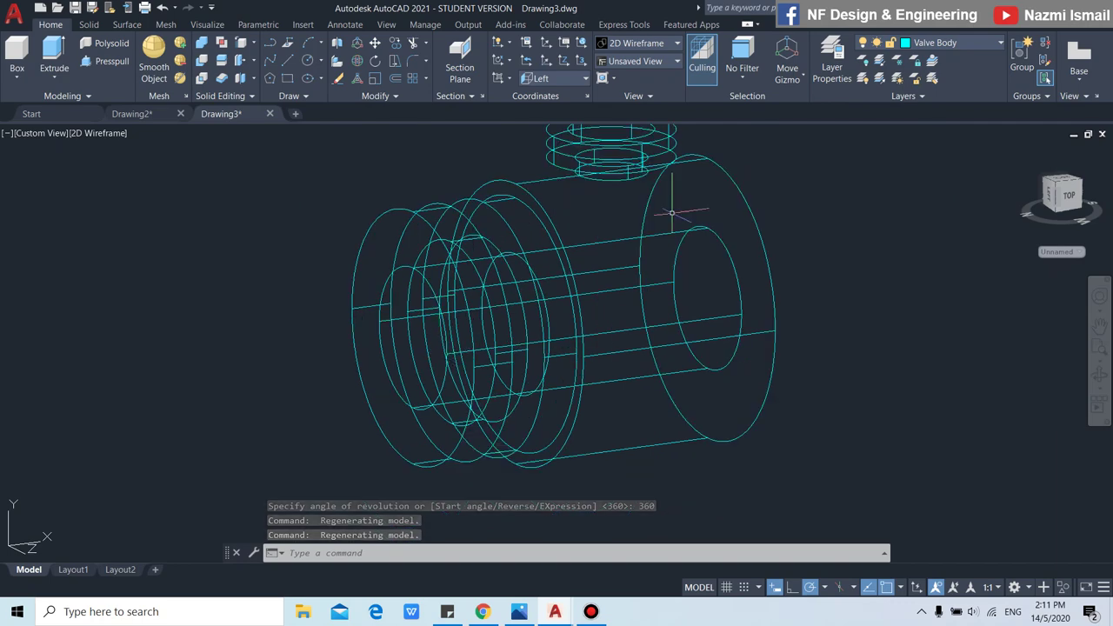
Reset the UCS to World, then set it to the Back orientation.
left_click(573, 79)
left_click(557, 95)
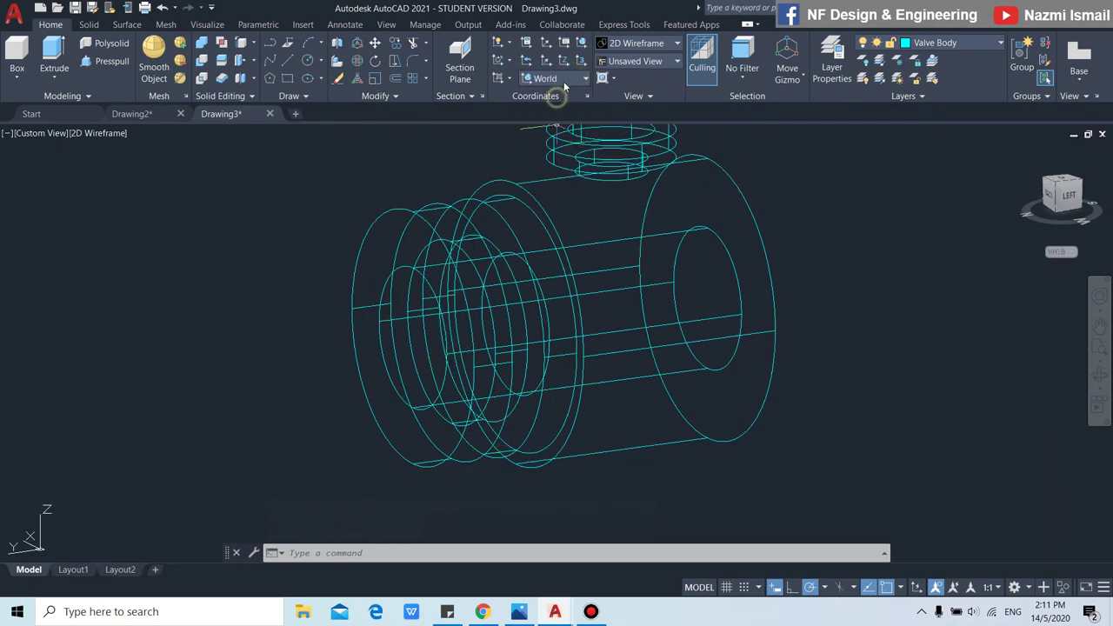
left_click(564, 79)
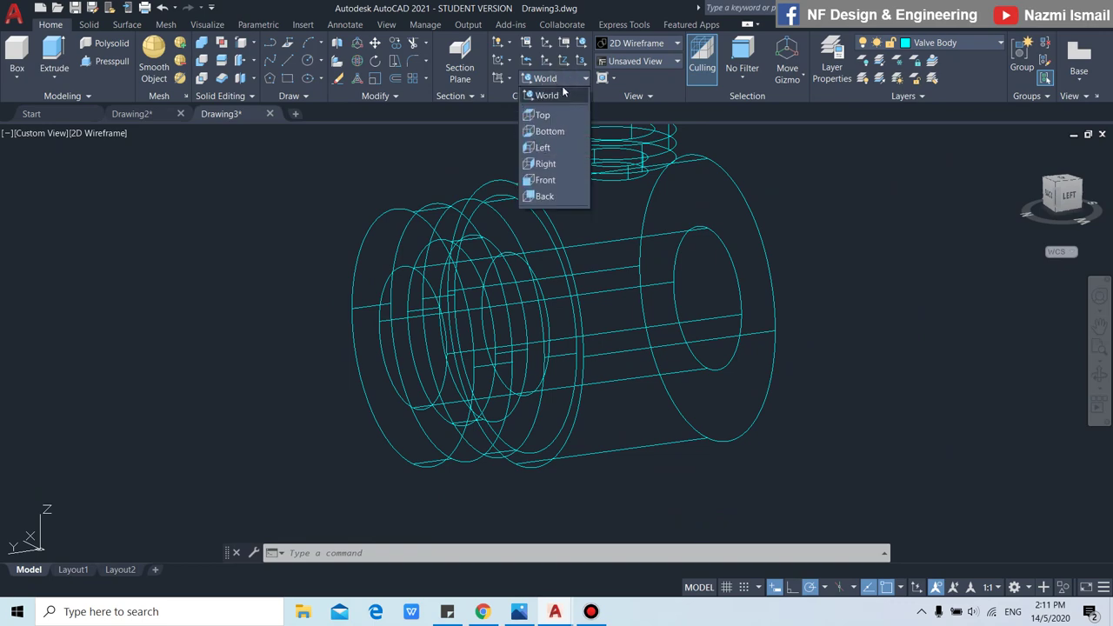
left_click(550, 198)
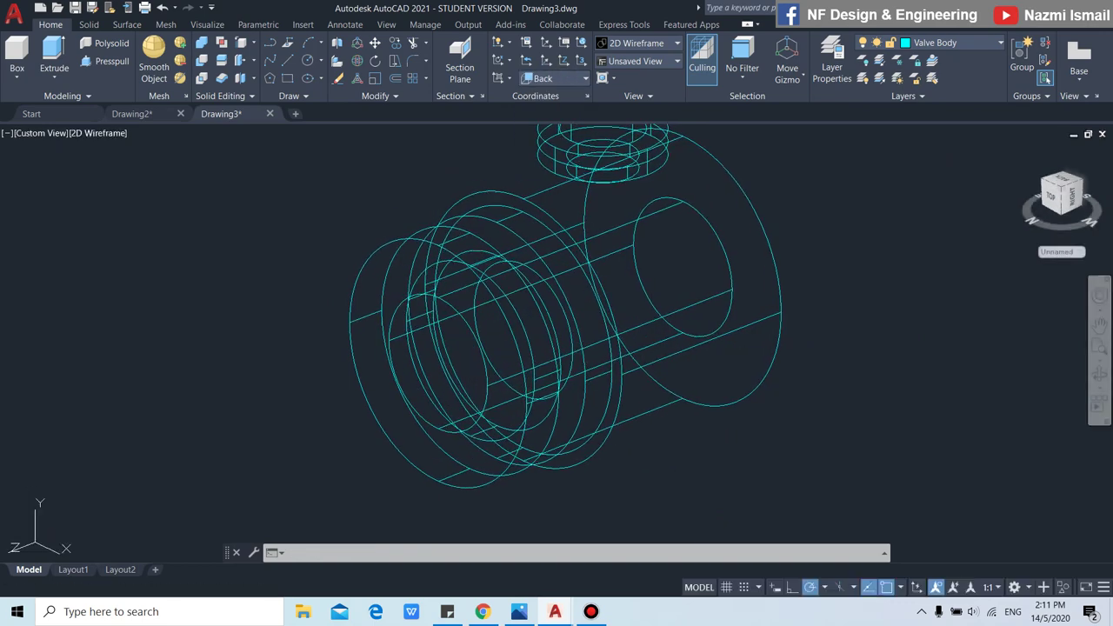
scroll(440, 370, "up", 2)
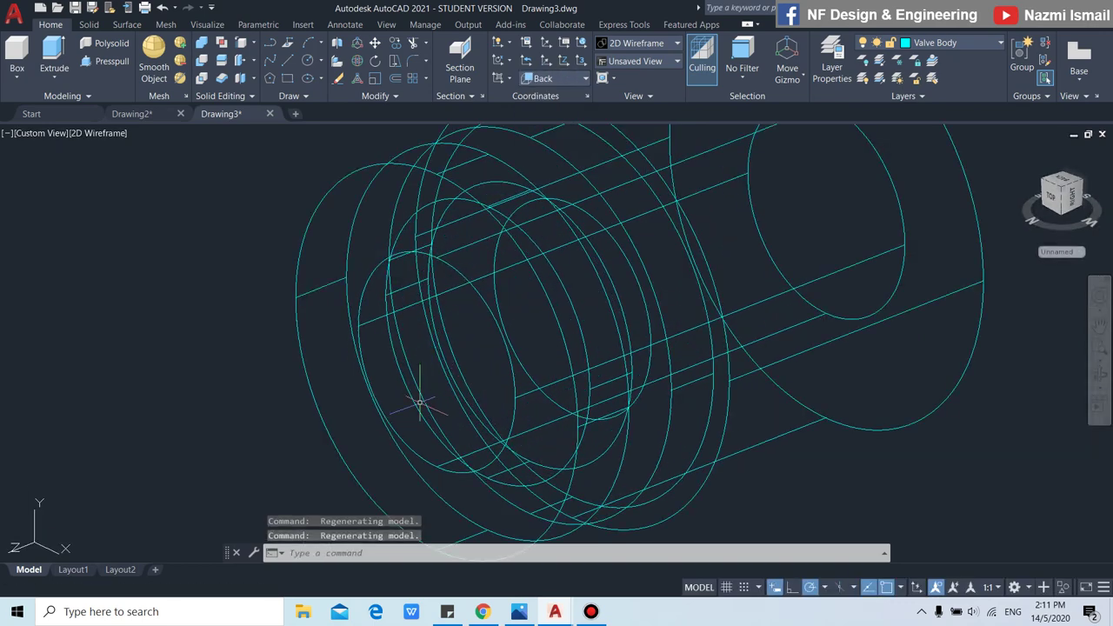
type("C")
Draw a radius-15 circle centred 140 units out on the flange face.
key("Return")
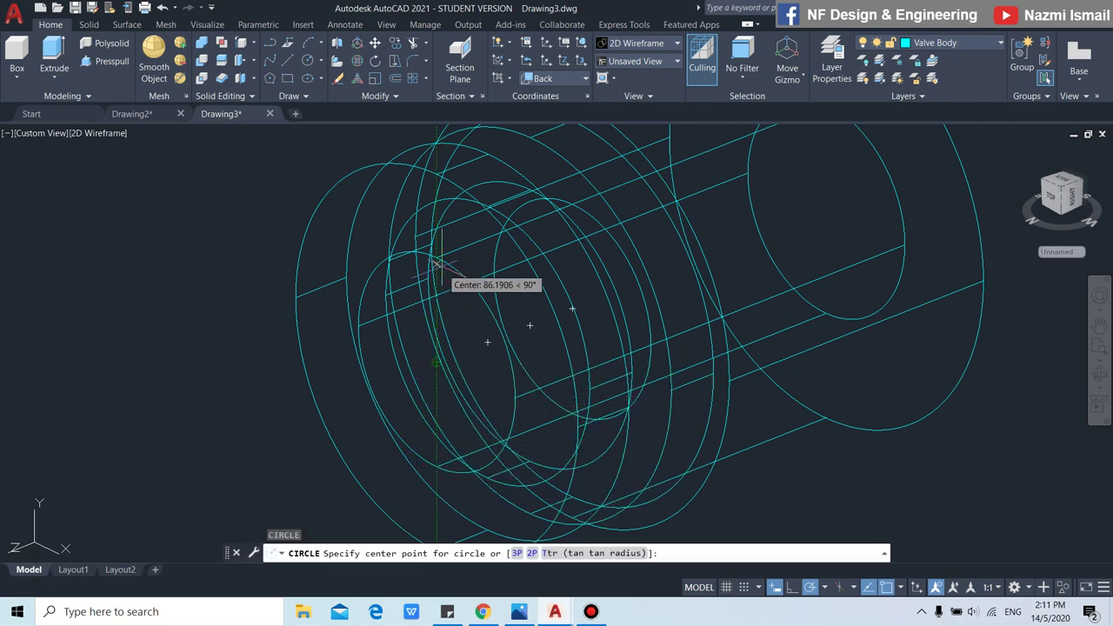
type("140")
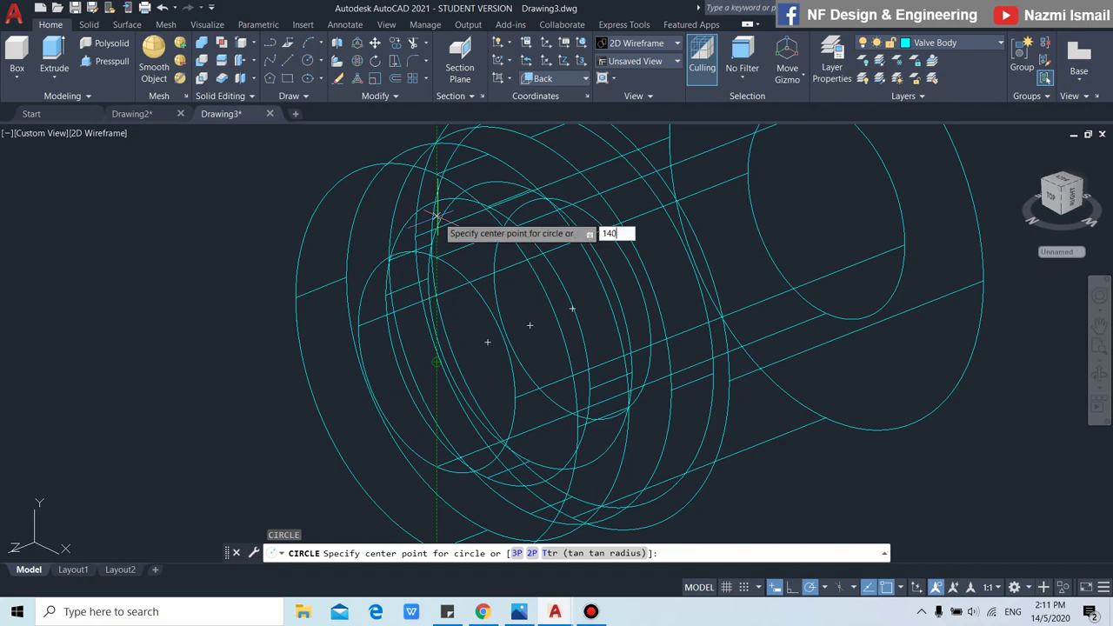
key("Return")
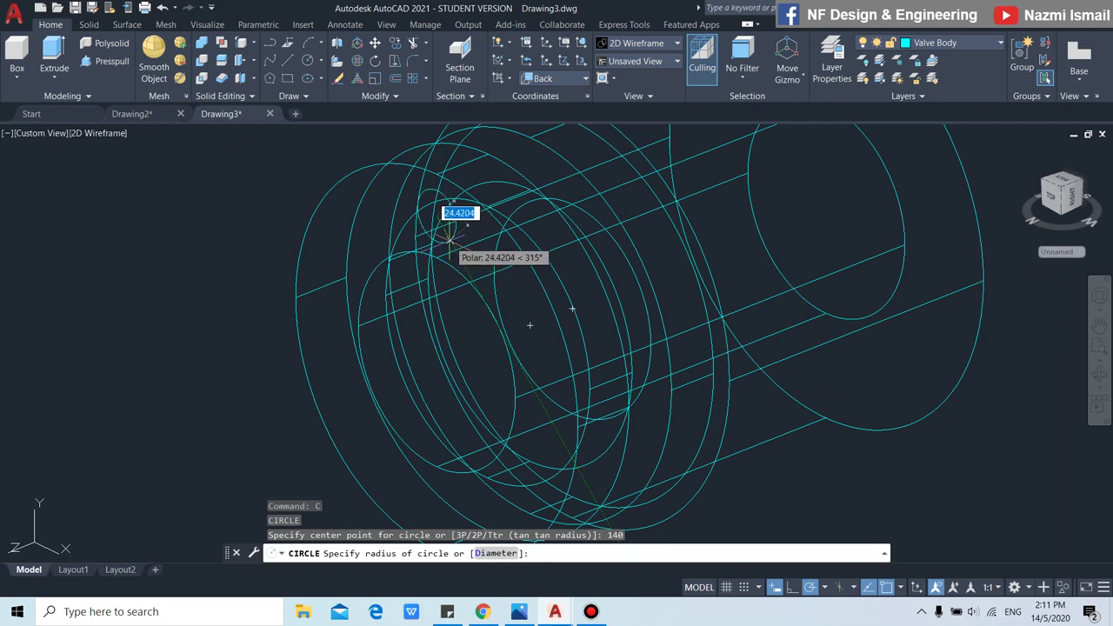
scroll(449, 235, "up", 2)
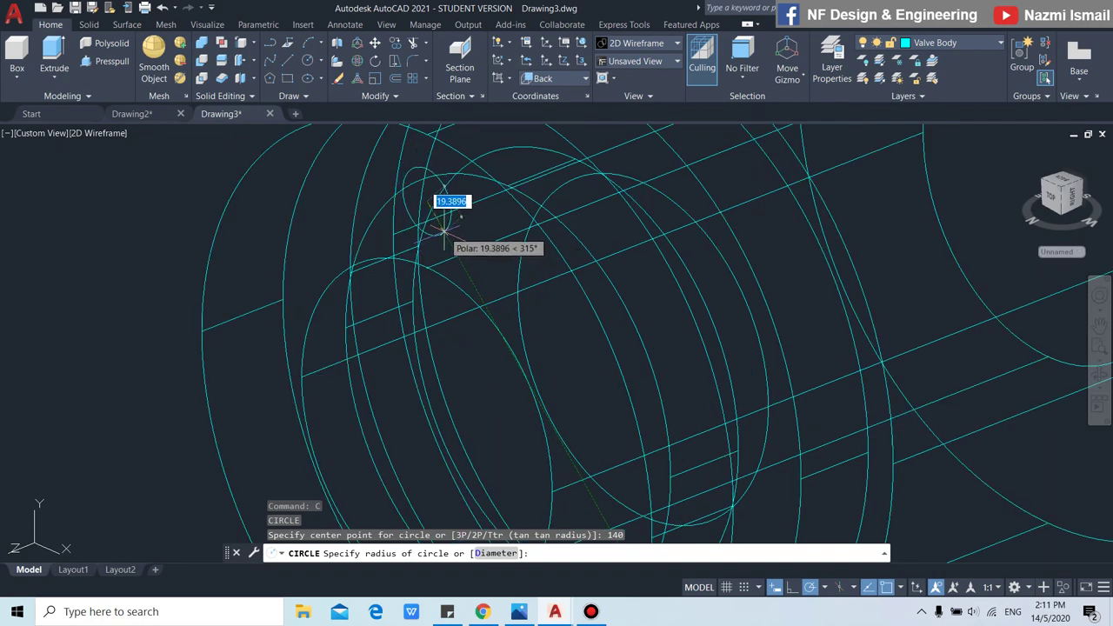
type("1")
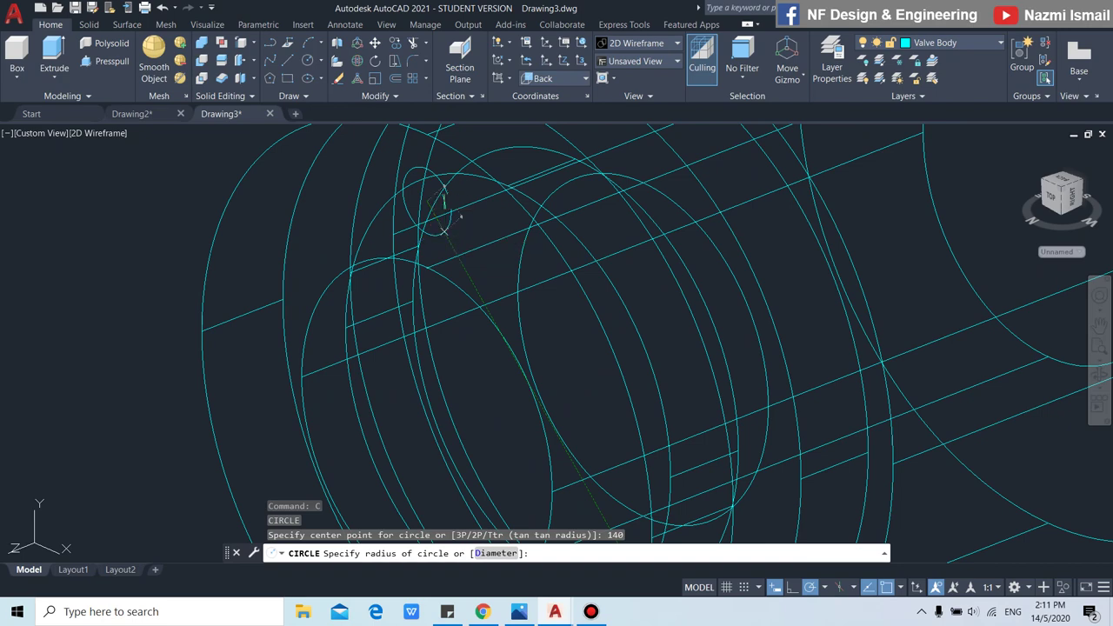
type("5")
key("Return")
scroll(443, 222, "down", 5)
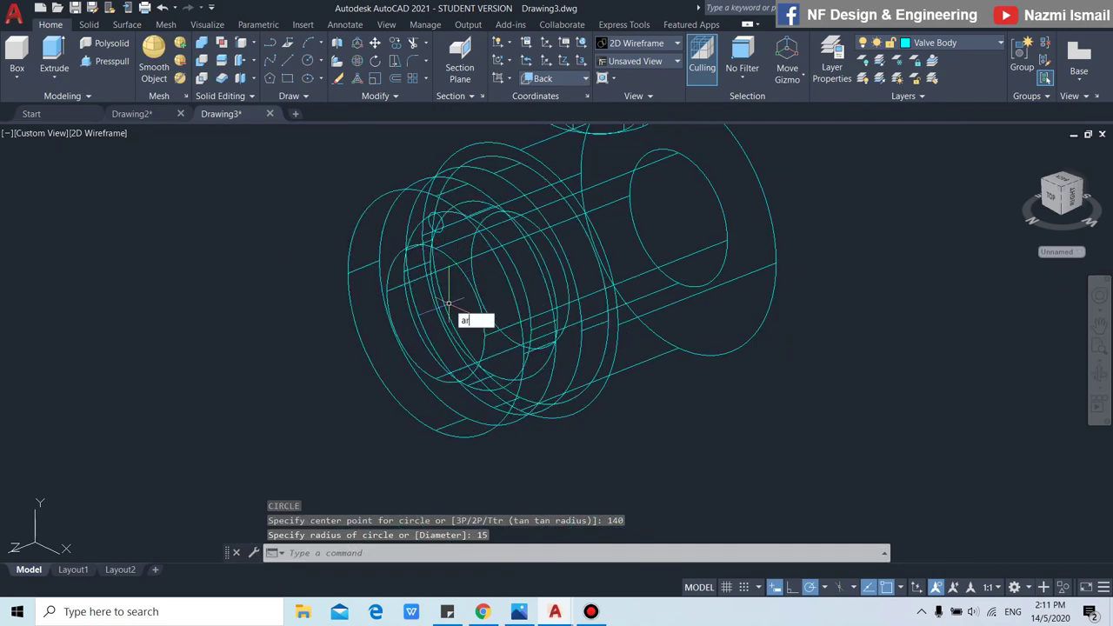
Polar-array the circle into 12 bolt holes around the flange centre.
key("Return")
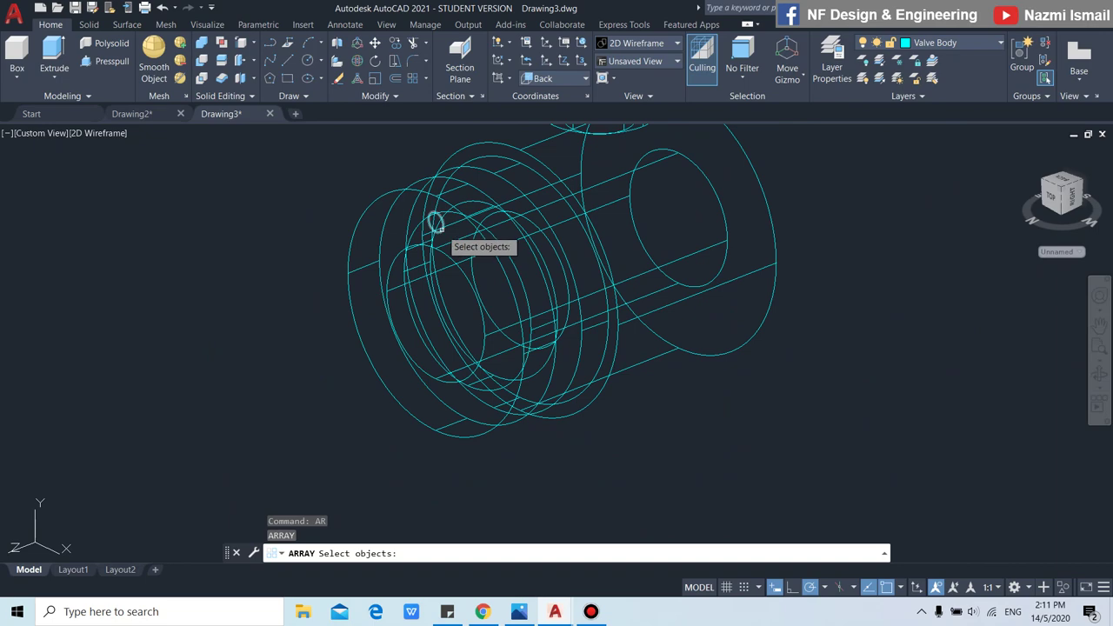
left_click(436, 223)
key("Return")
left_click(484, 309)
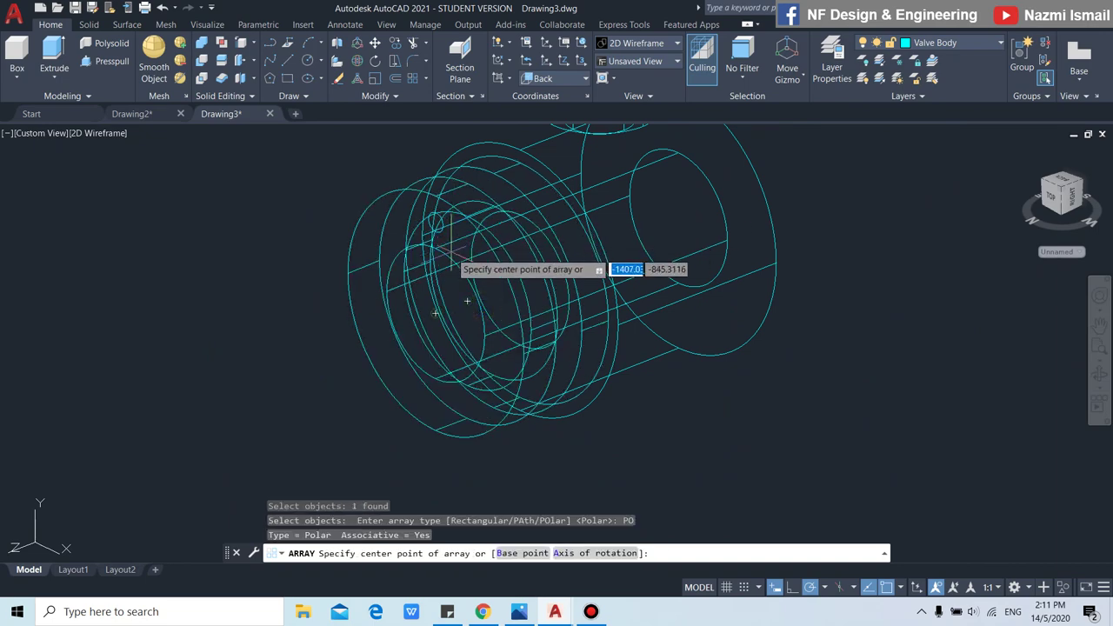
left_click(455, 231)
type("12")
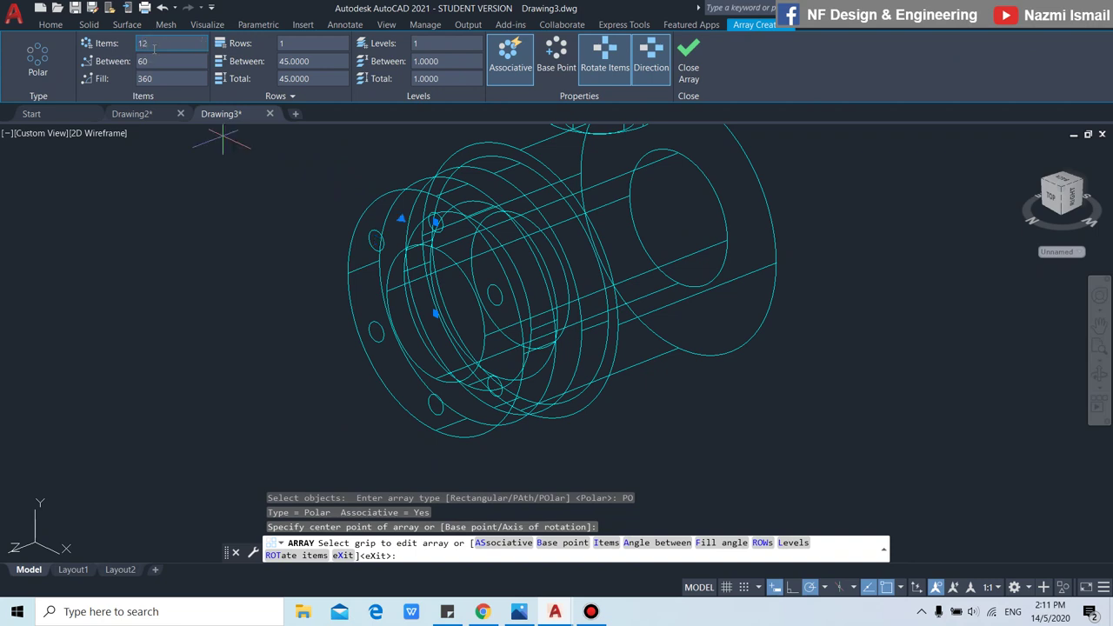
key("Return")
key("Return")
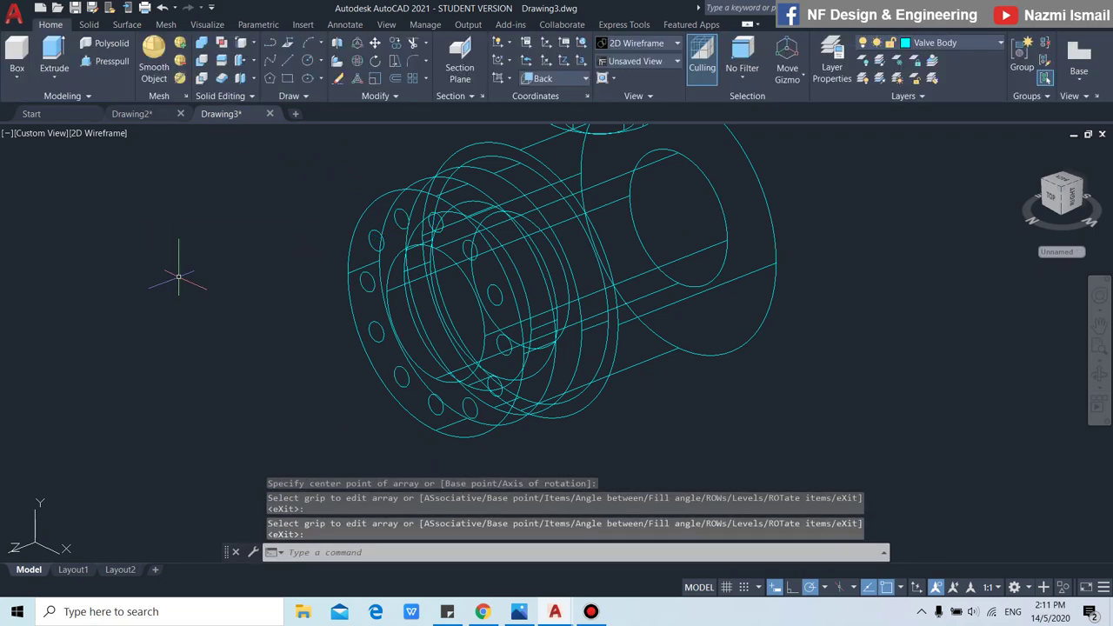
type("press")
key("Return")
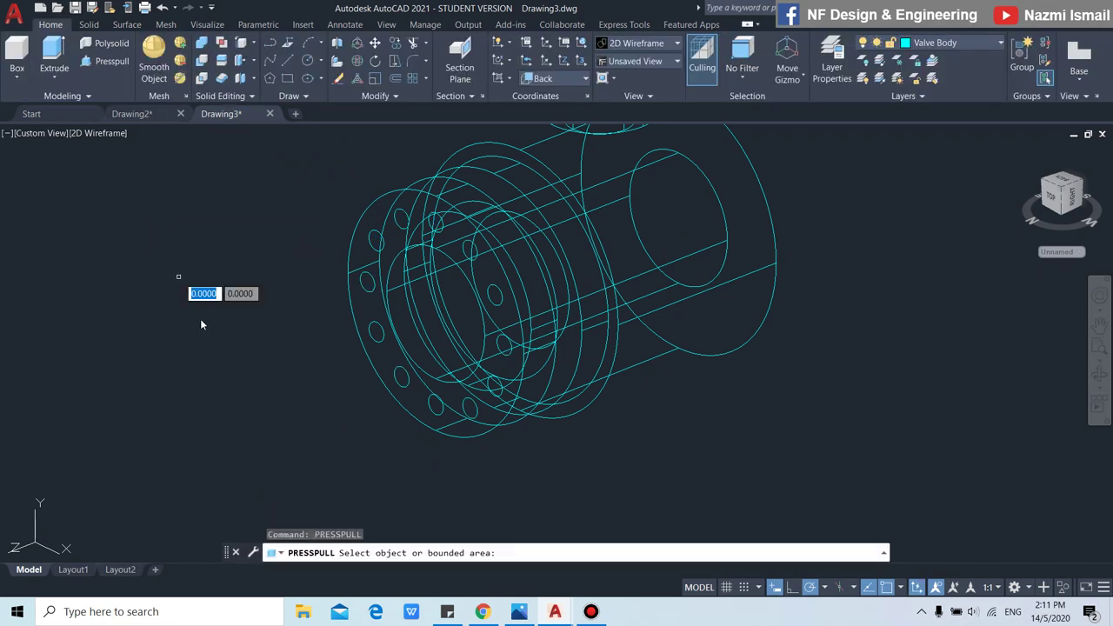
Pick the first seven bolt-hole circles for press-pull, around the left side of the flange.
scroll(492, 273, "up", 1)
scroll(463, 268, "up", 1)
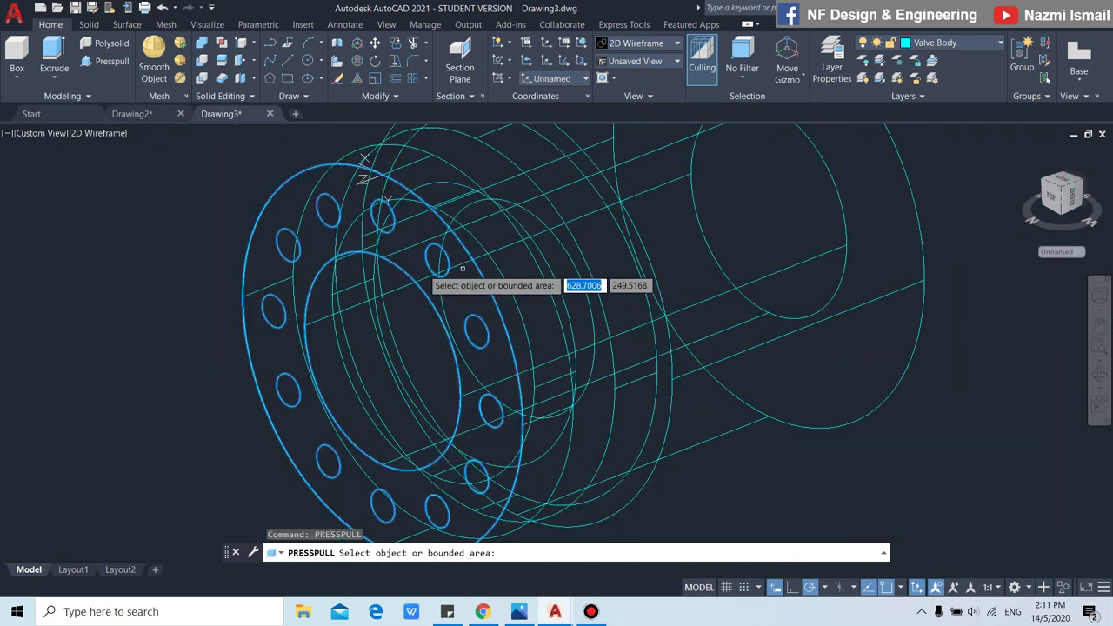
left_click(376, 209)
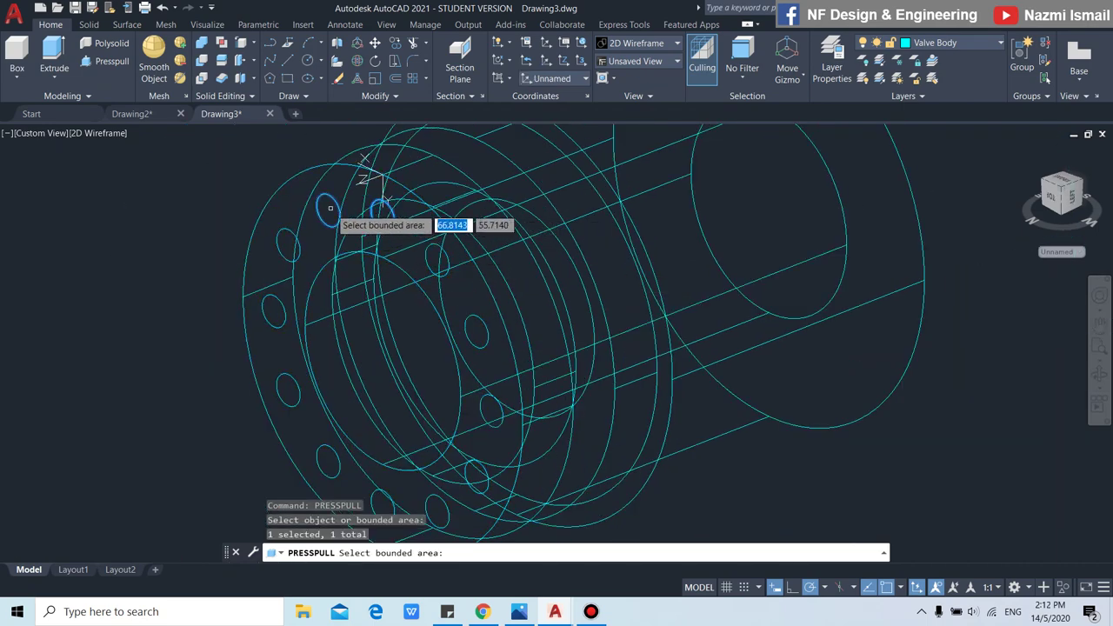
left_click(330, 208)
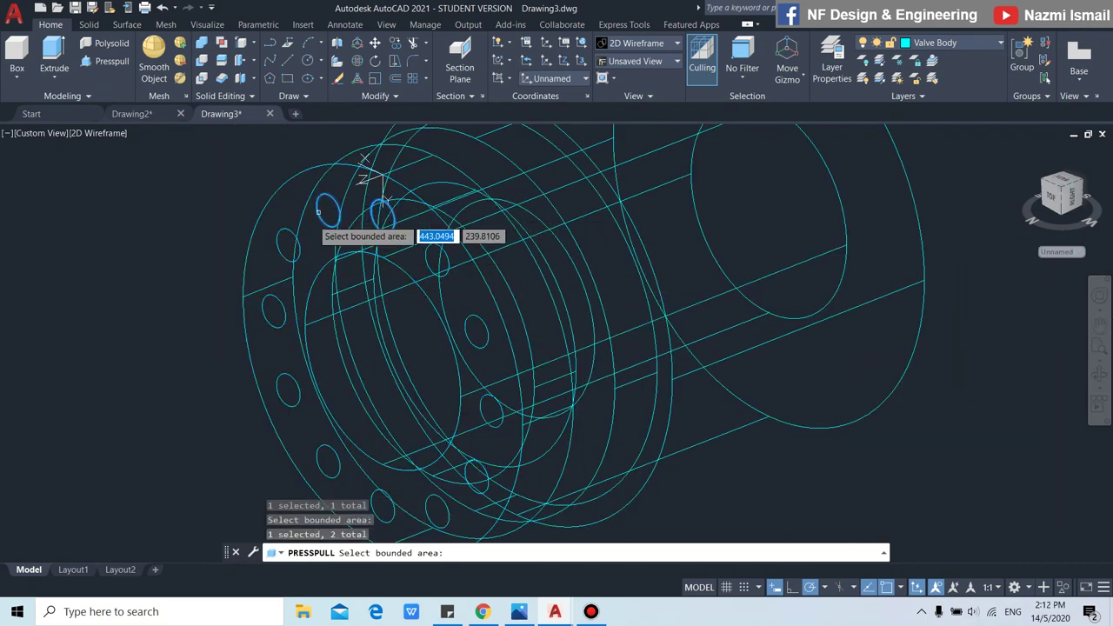
left_click(285, 245)
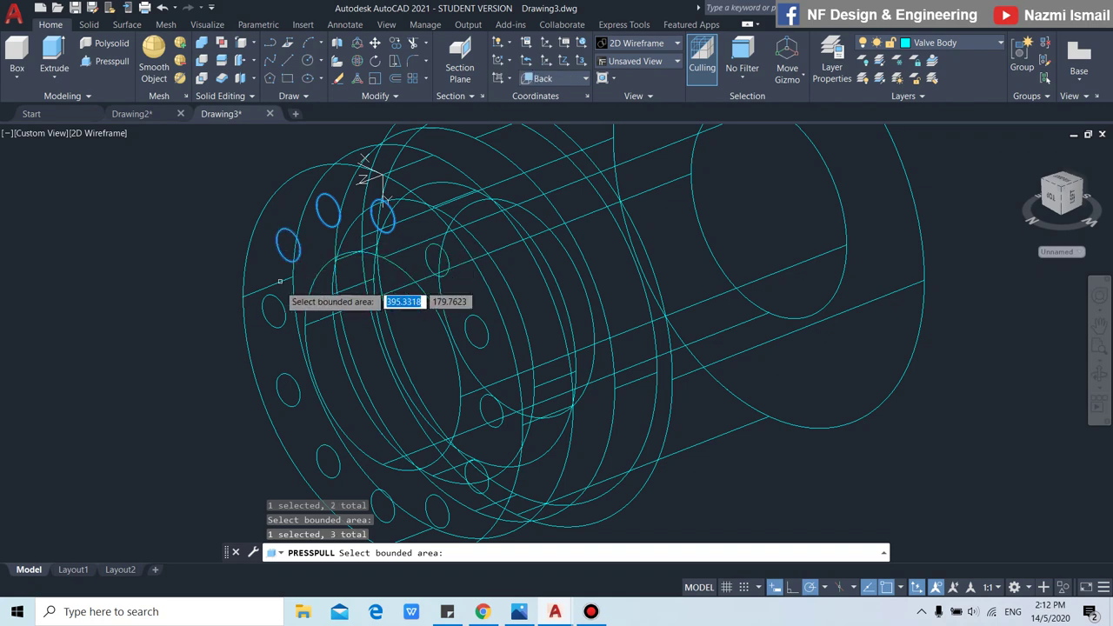
left_click(275, 313)
left_click(288, 389)
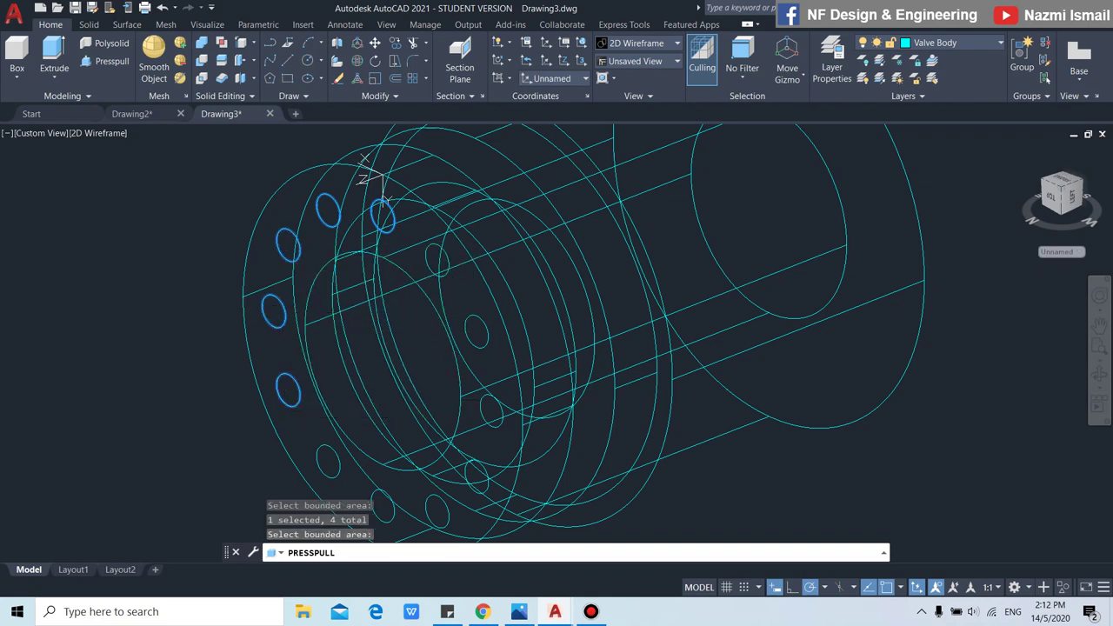
left_click(328, 461)
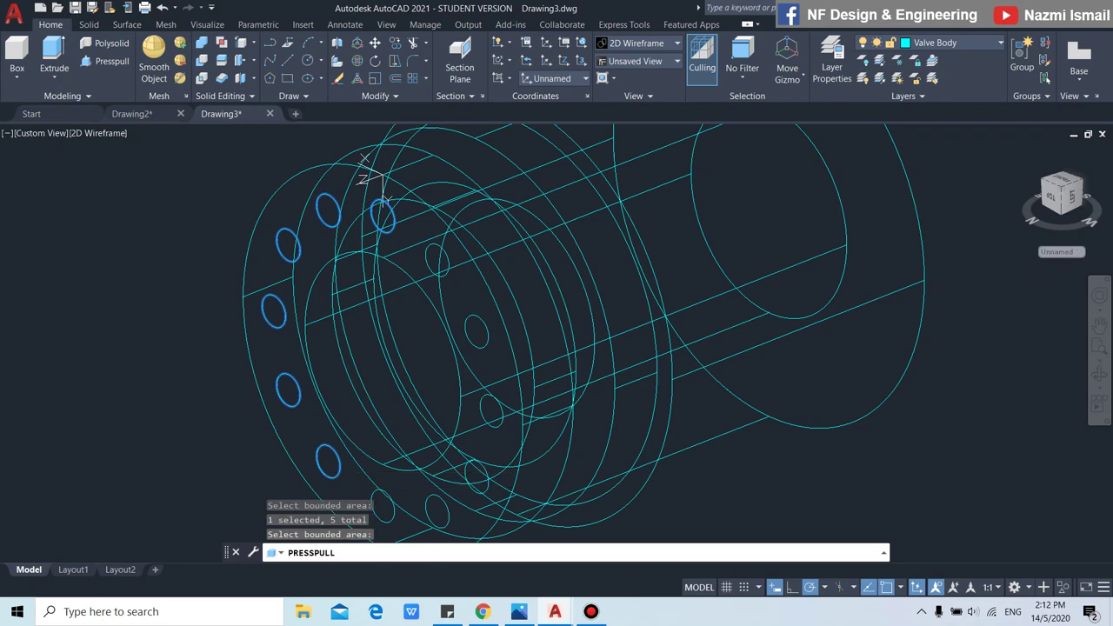
left_click(383, 507)
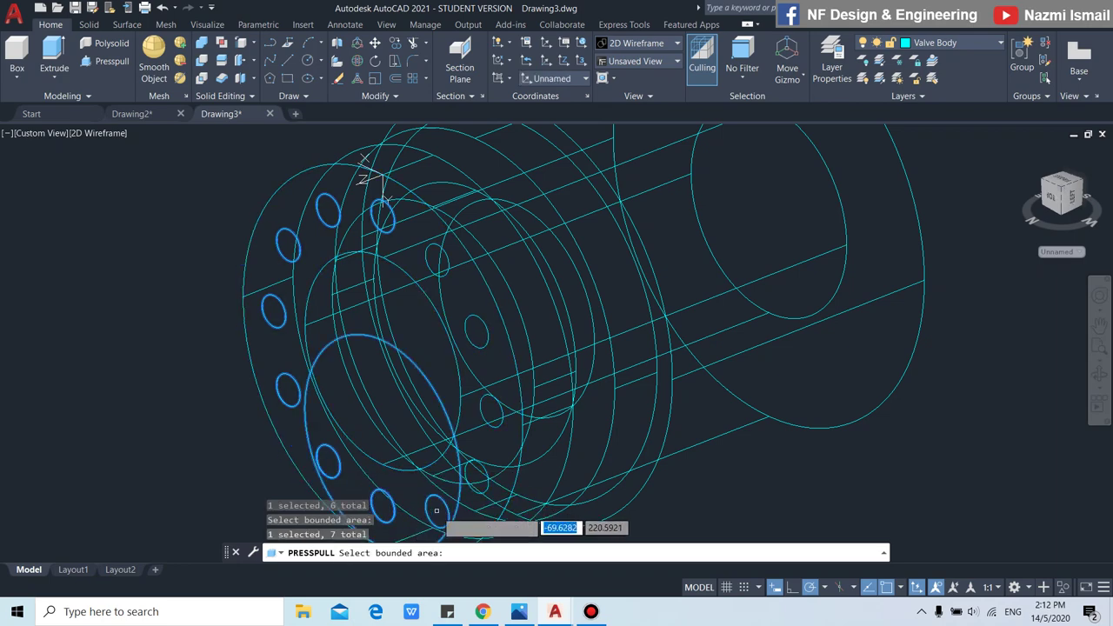
scroll(468, 343, "down", 2)
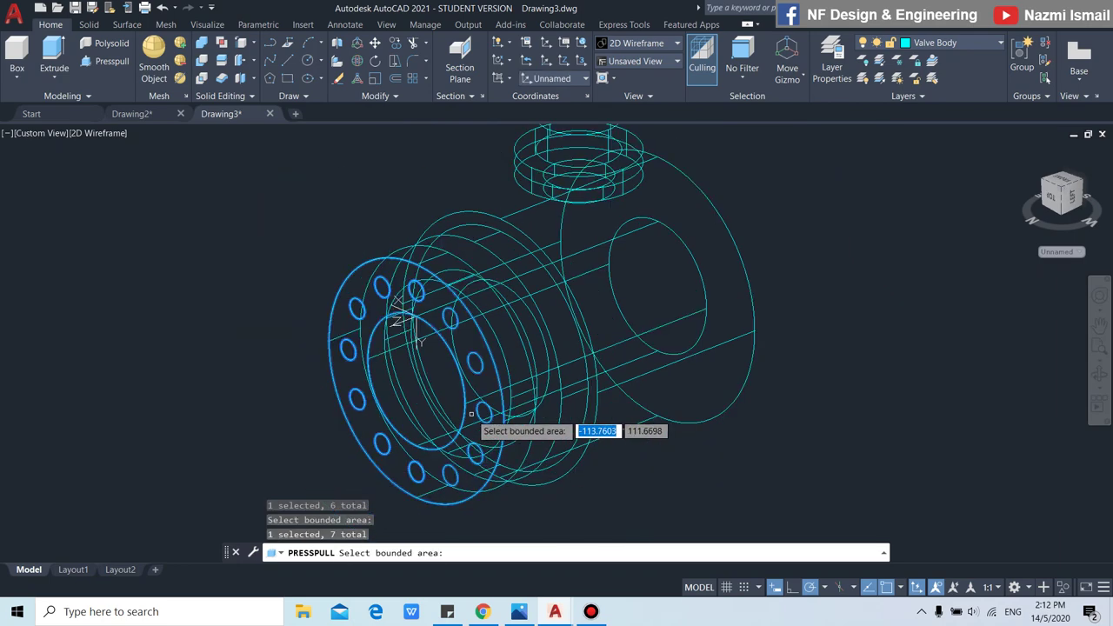
scroll(461, 494, "up", 2)
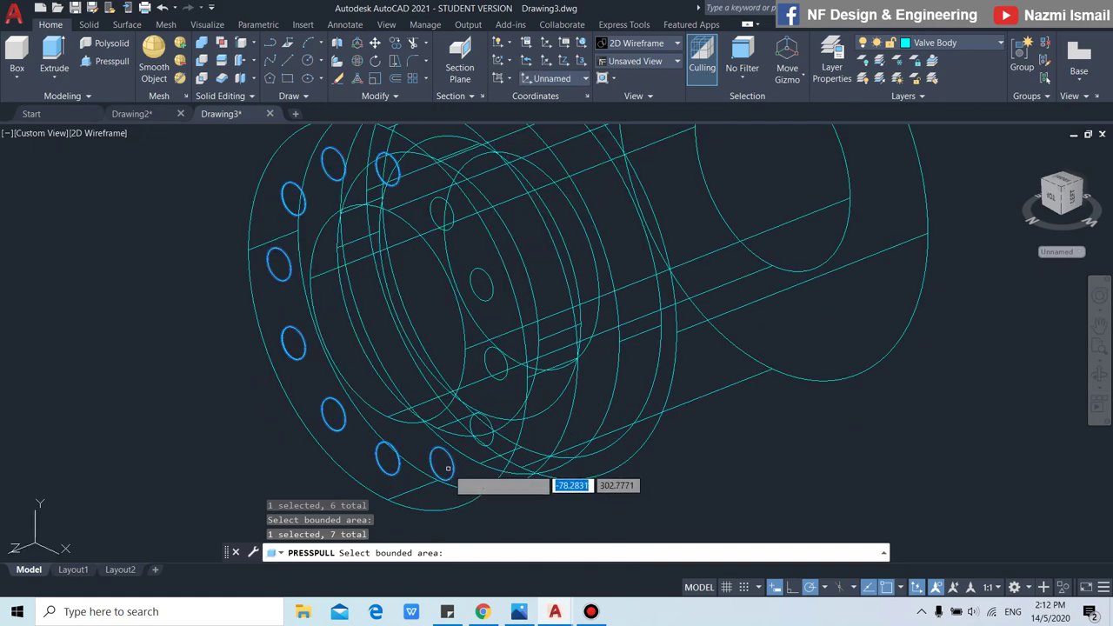
Add the remaining five holes and set the extrusion height to form bolt cylinders.
left_click(448, 469)
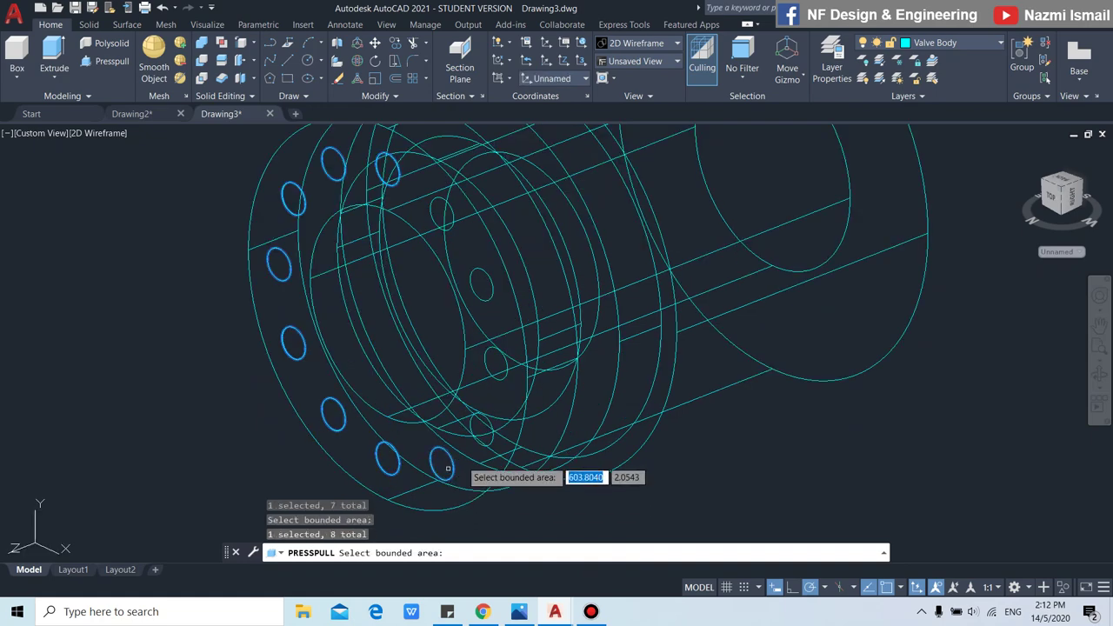
left_click(481, 429)
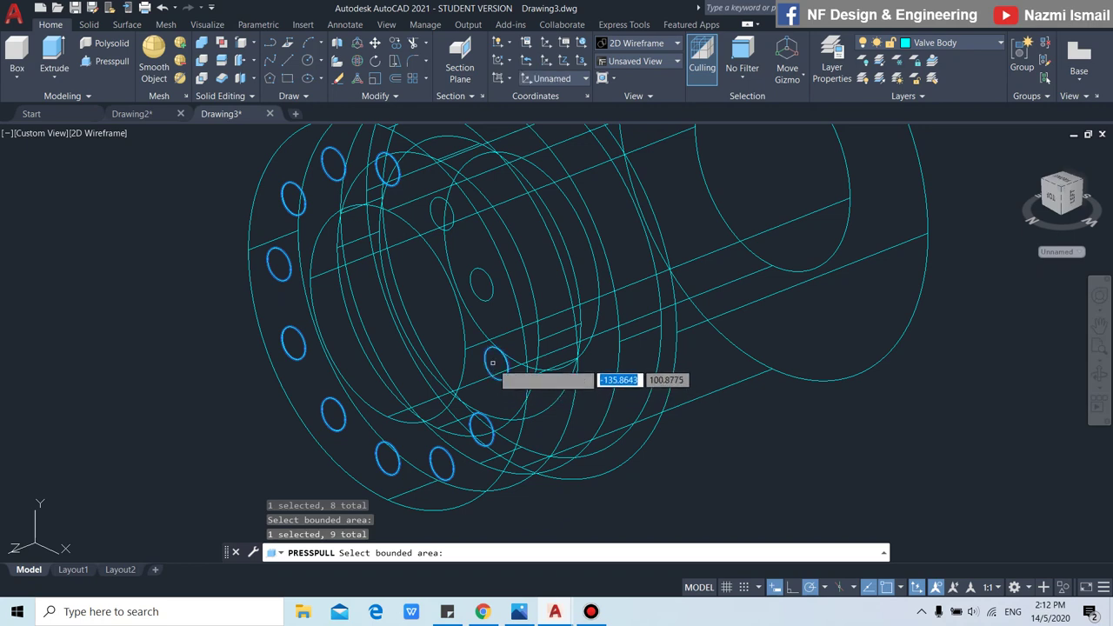
left_click(493, 363)
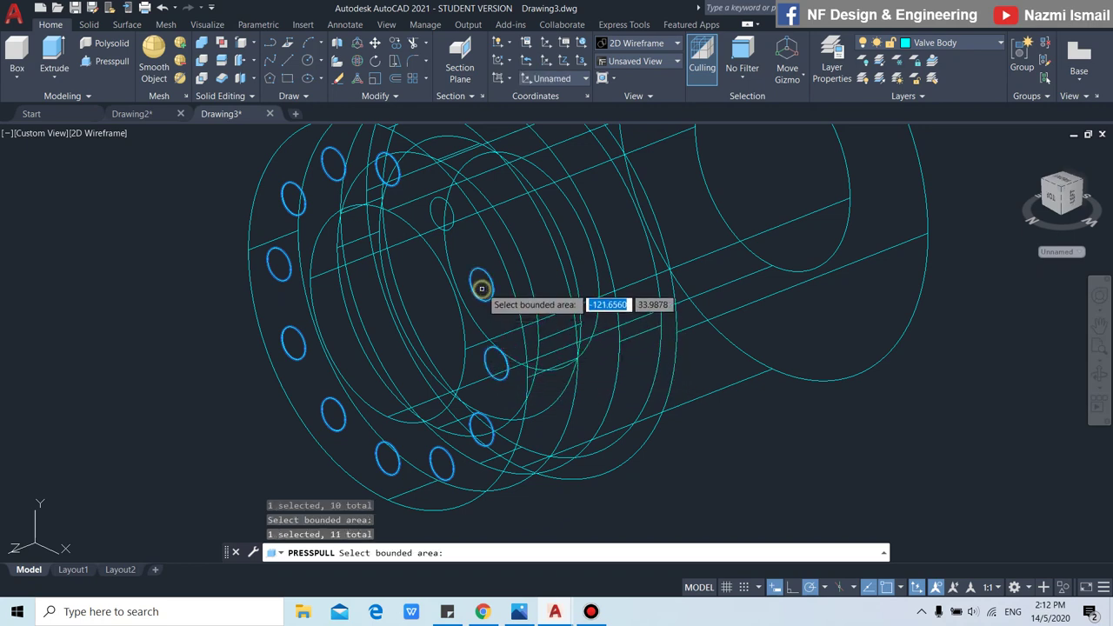
left_click(481, 284)
left_click(434, 229)
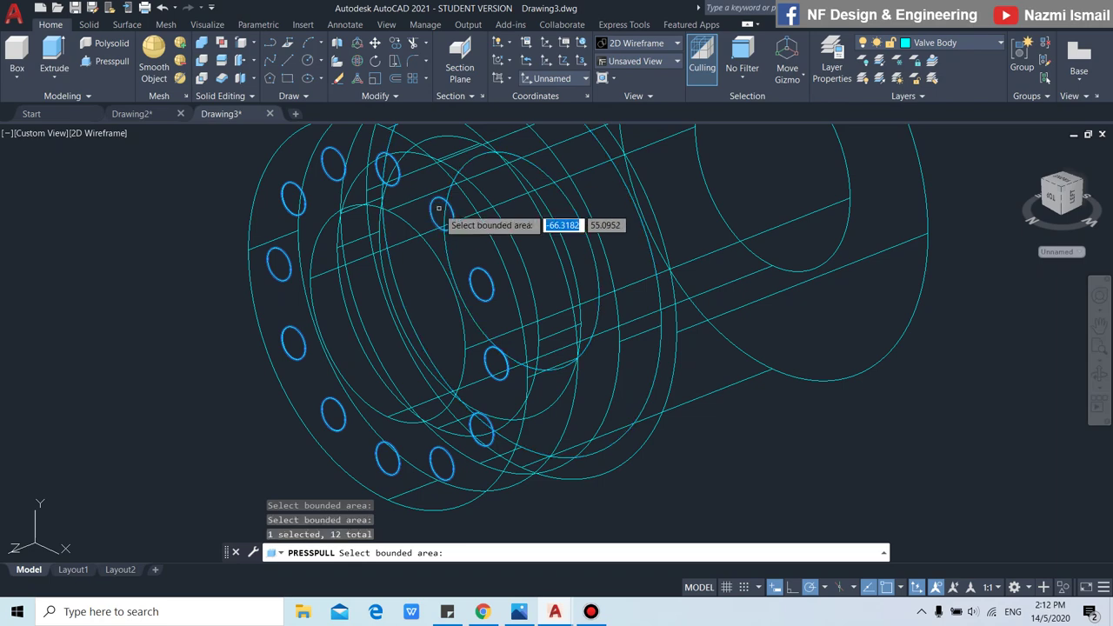
key("Return")
mouse_move(413, 359)
middle_mouse_down("shift")
mouse_move(395, 445)
mouse_move(488, 370)
mouse_move(613, 309)
mouse_move(470, 313)
middle_mouse_up("shift")
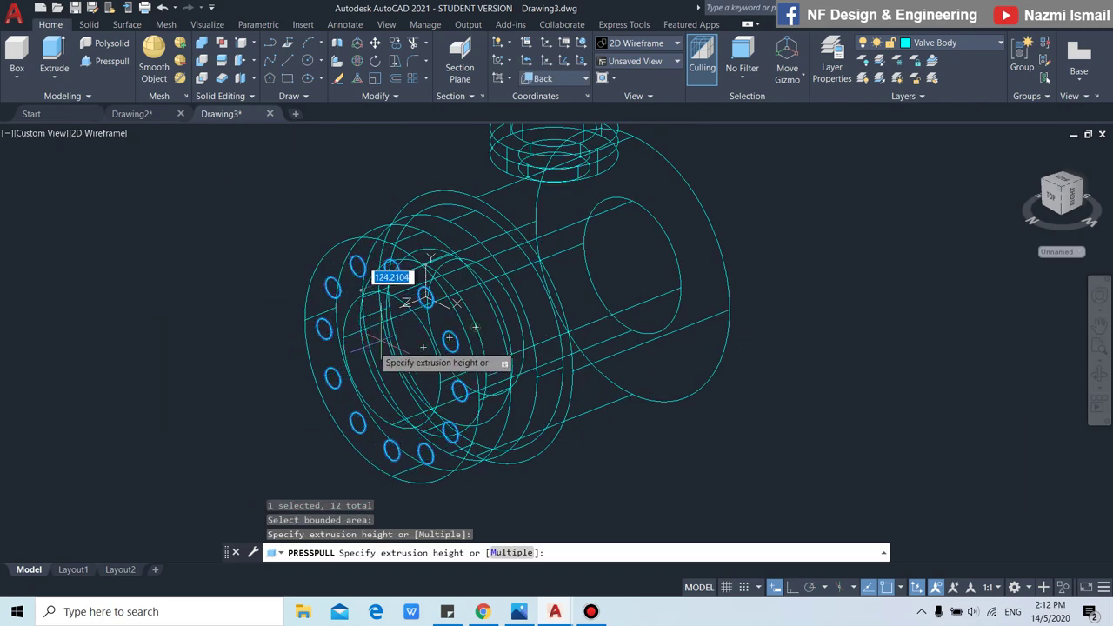
scroll(391, 348, "up", 3)
left_click(452, 186)
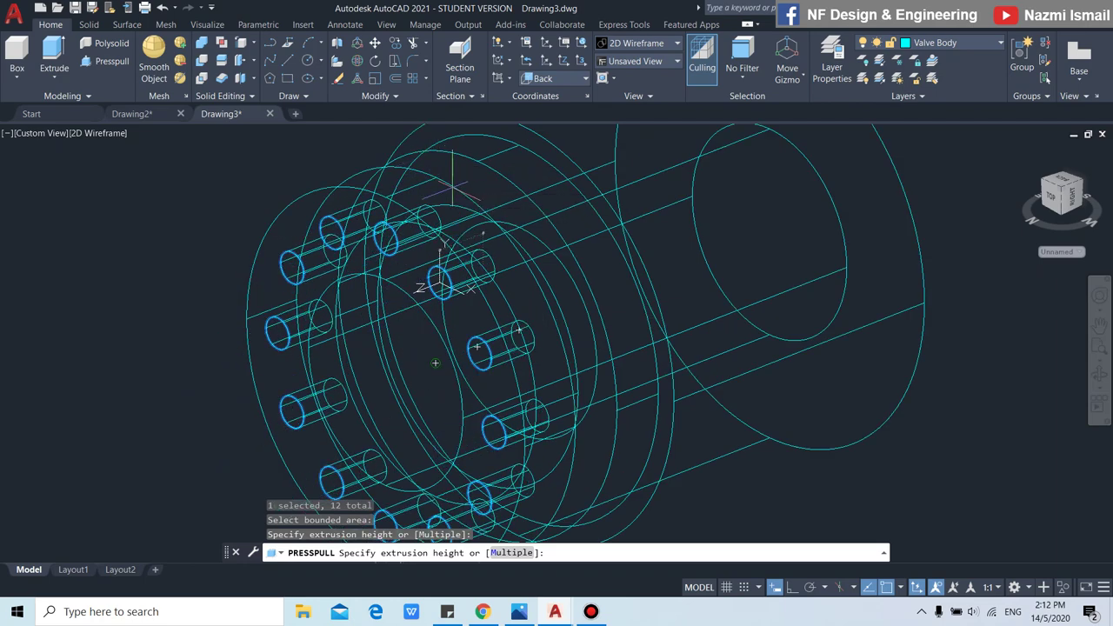
Preview the model in Conceptual style, then revert to 2D Wireframe before choosing a layer.
left_click(120, 137)
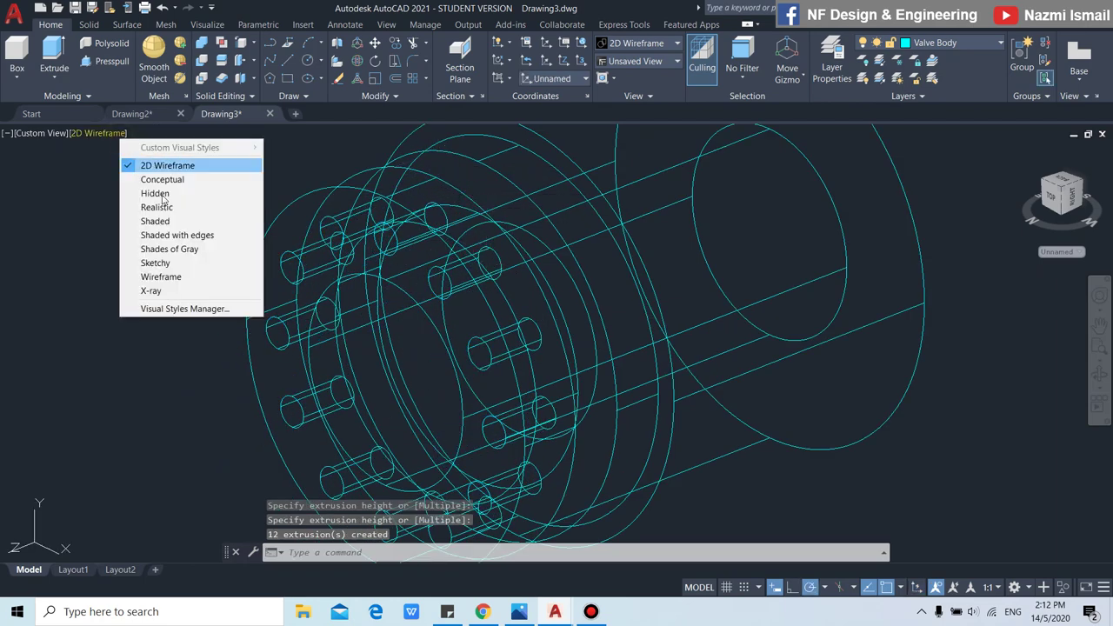
left_click(173, 181)
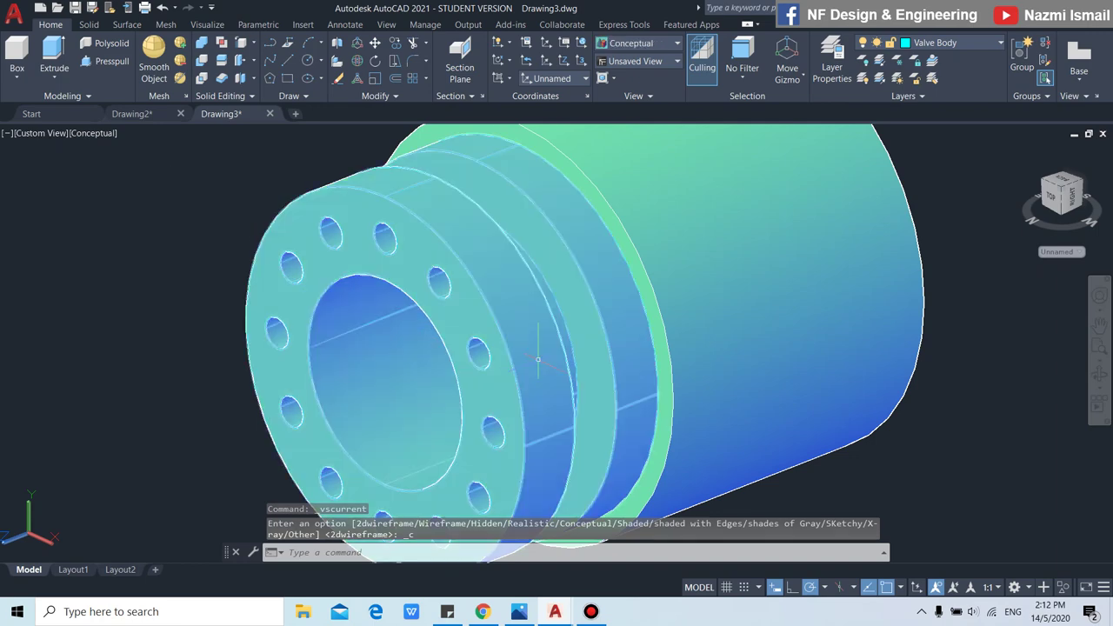
left_click(96, 132)
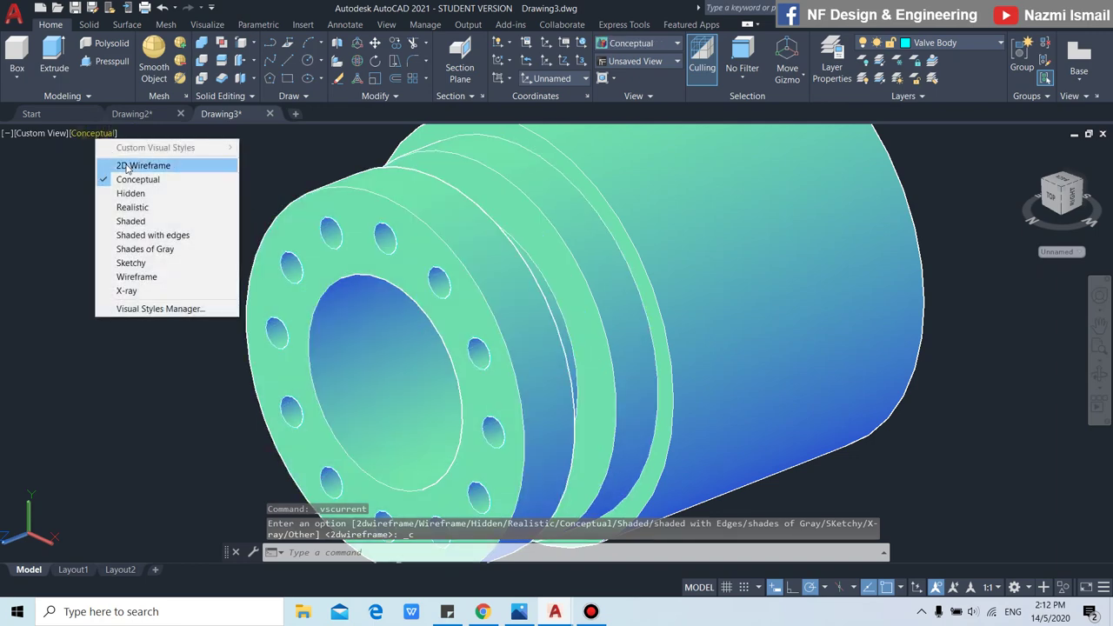
left_click(126, 163)
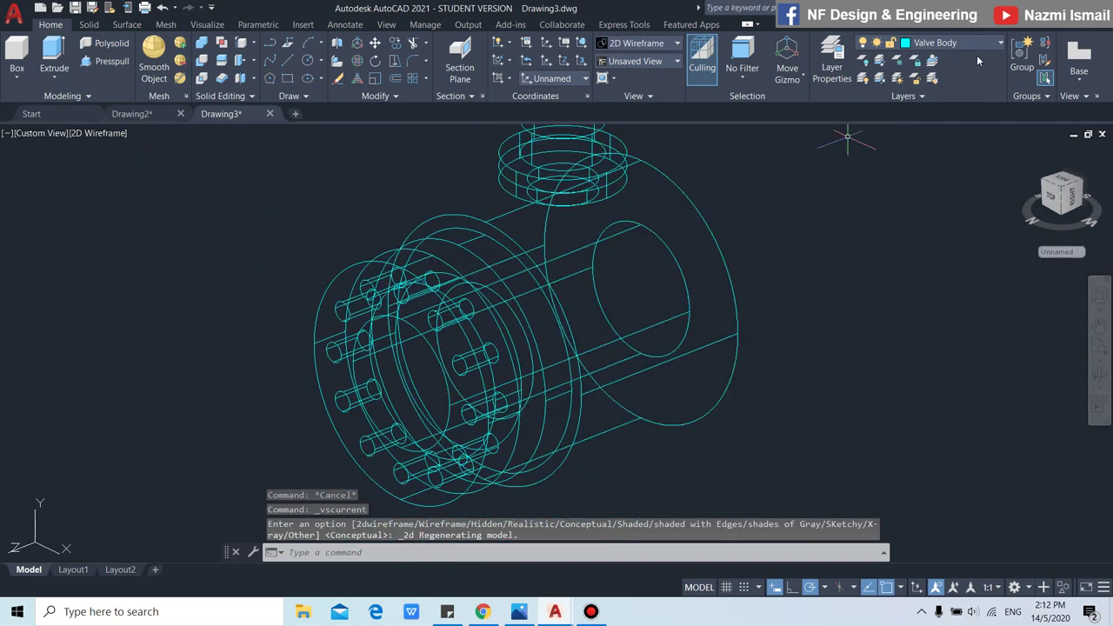
left_click(983, 45)
Make Bolting the current layer.
left_click(932, 77)
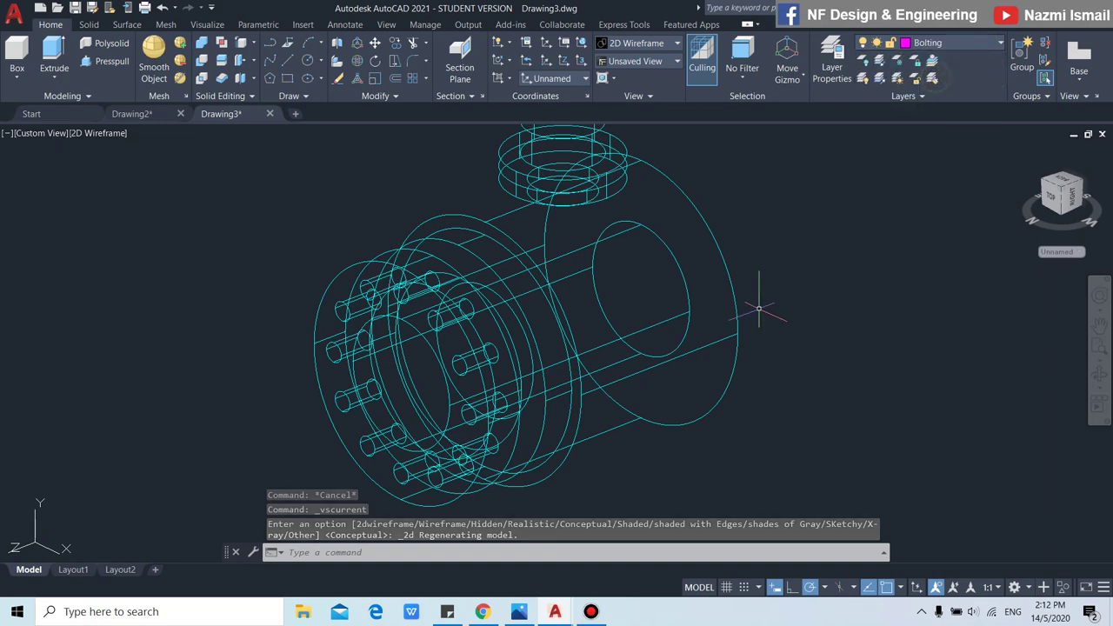
mouse_move(639, 464)
middle_mouse_down("shift")
mouse_move(650, 469)
mouse_move(490, 427)
middle_mouse_up("shift")
scroll(490, 426, "up", 2)
type("POL")
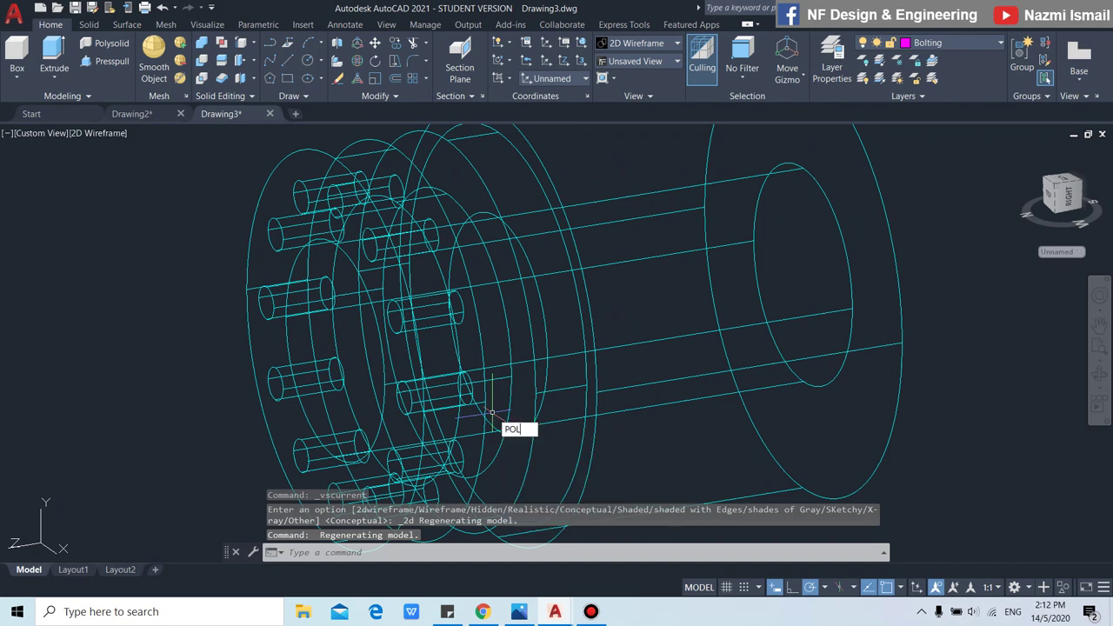
Draw a six-sided inscribed polygon of radius 17 centred 150 from the axis.
key("Return")
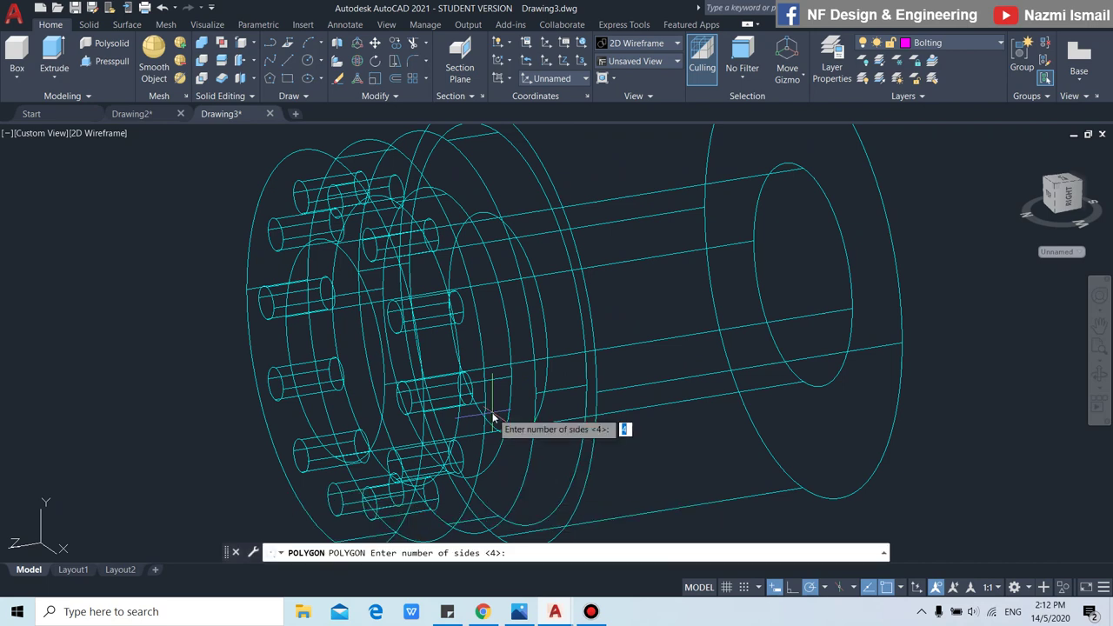
key("Return")
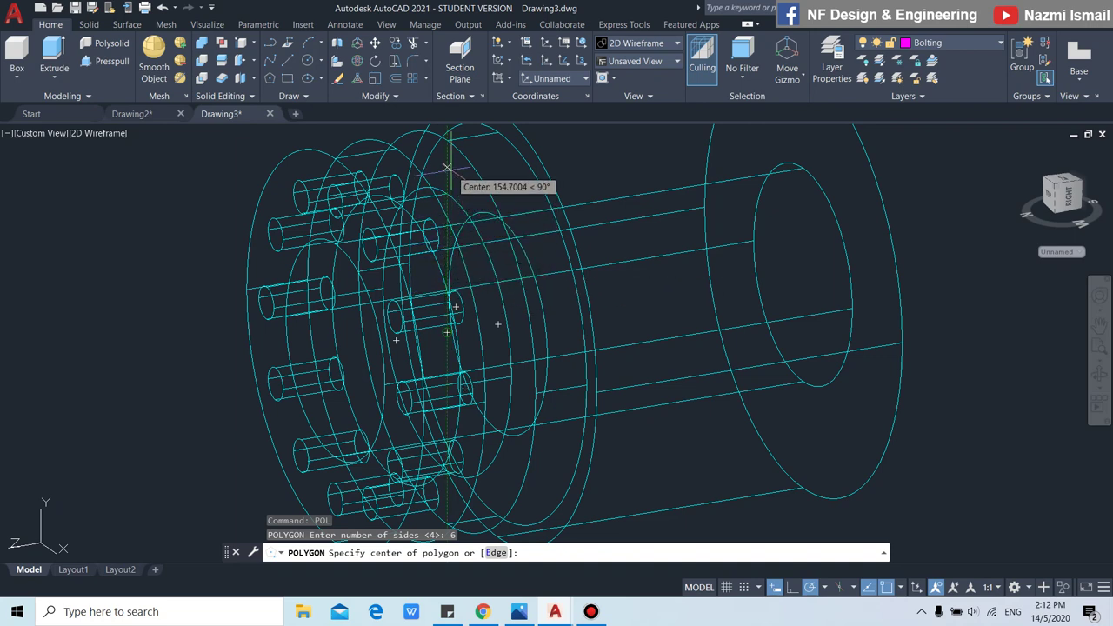
type("150")
key("Return")
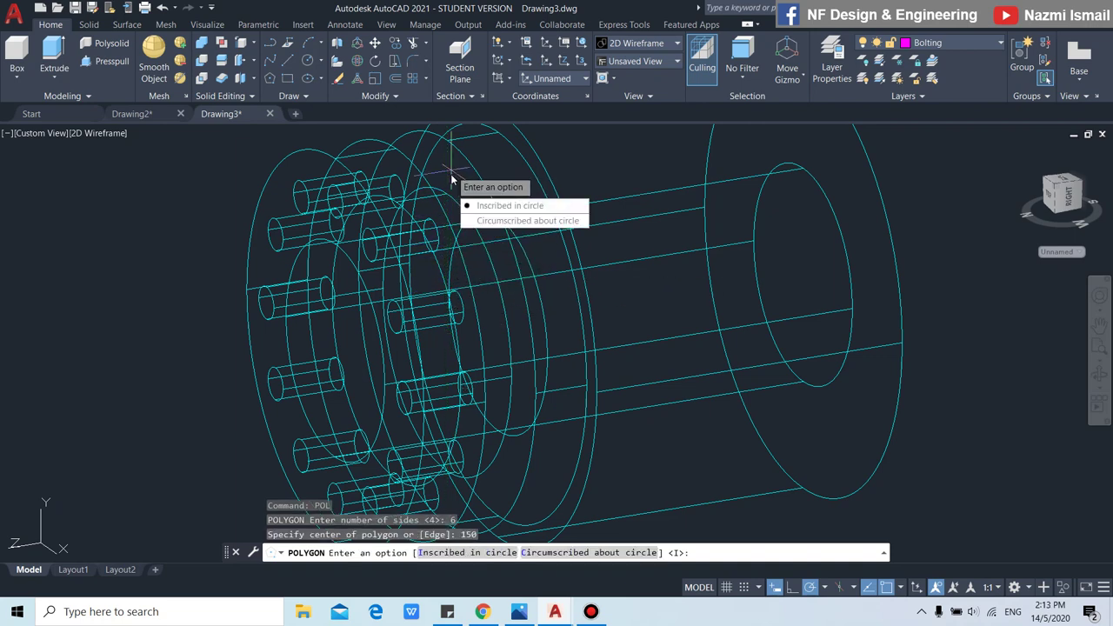
left_click(476, 209)
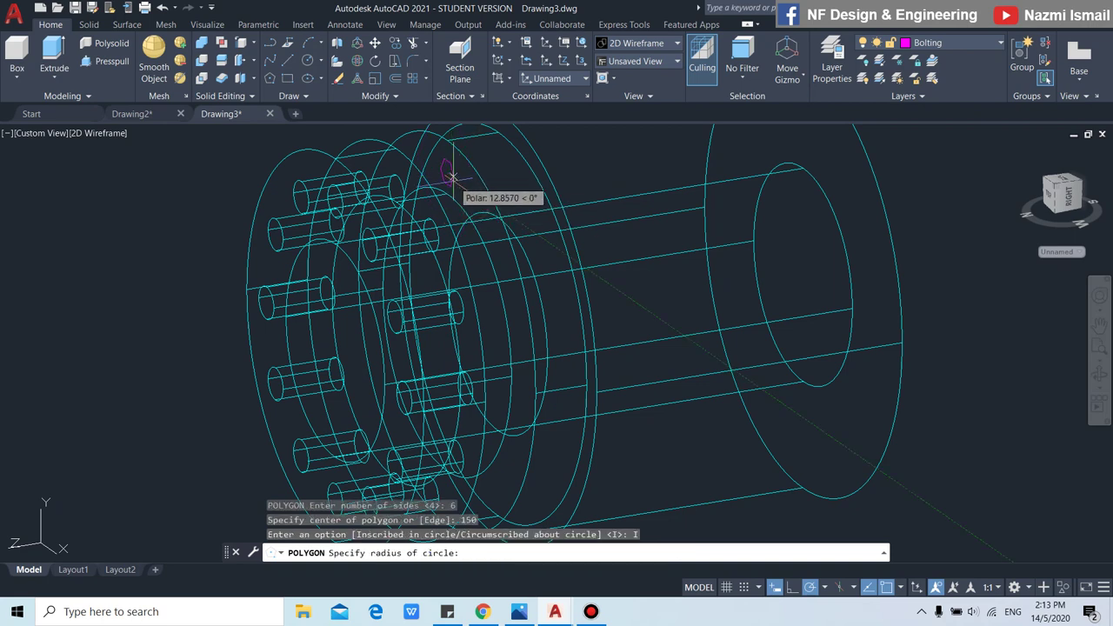
type("17")
key("Return")
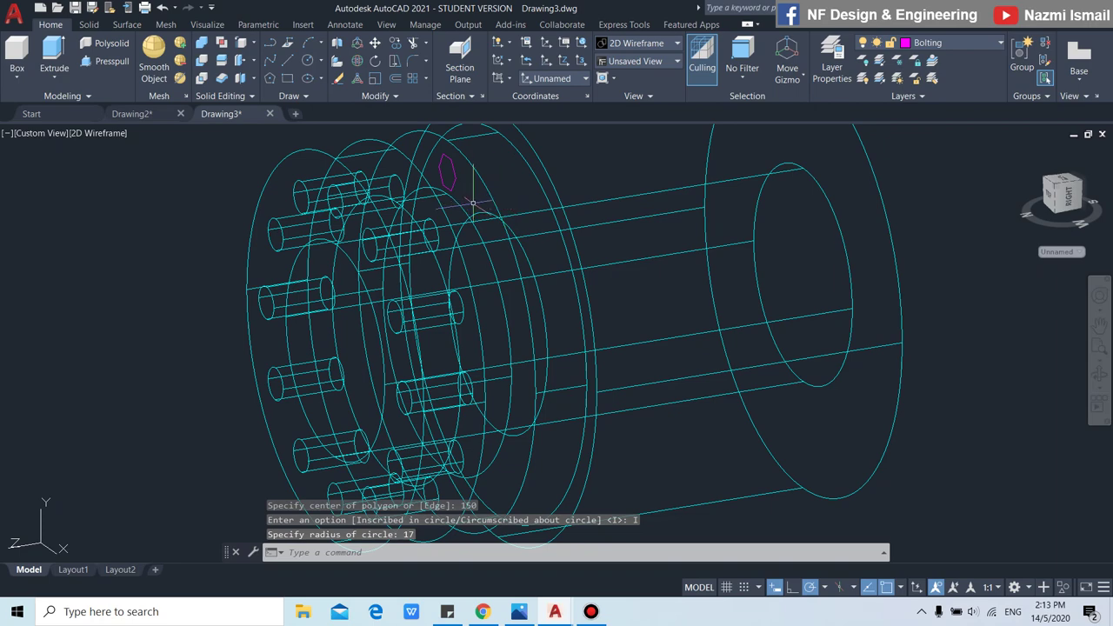
Extrude the hexagon 10 units into a bolt head.
scroll(472, 202, "down", 2)
scroll(469, 204, "up", 5)
type("ext")
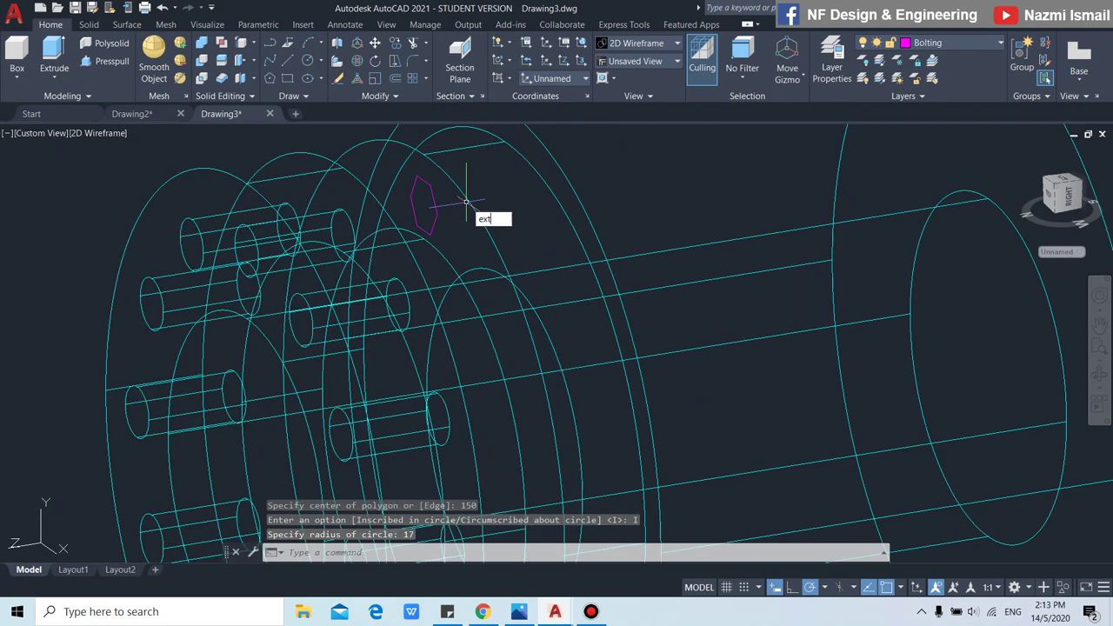
key("Return")
left_click(434, 207)
key("Return")
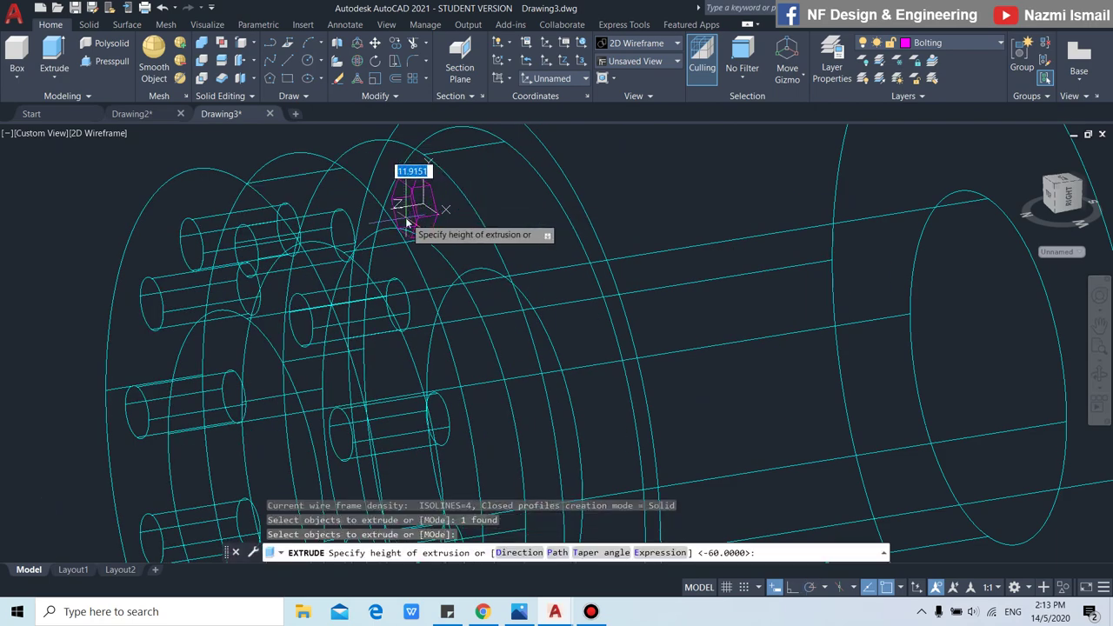
type("10")
key("Return")
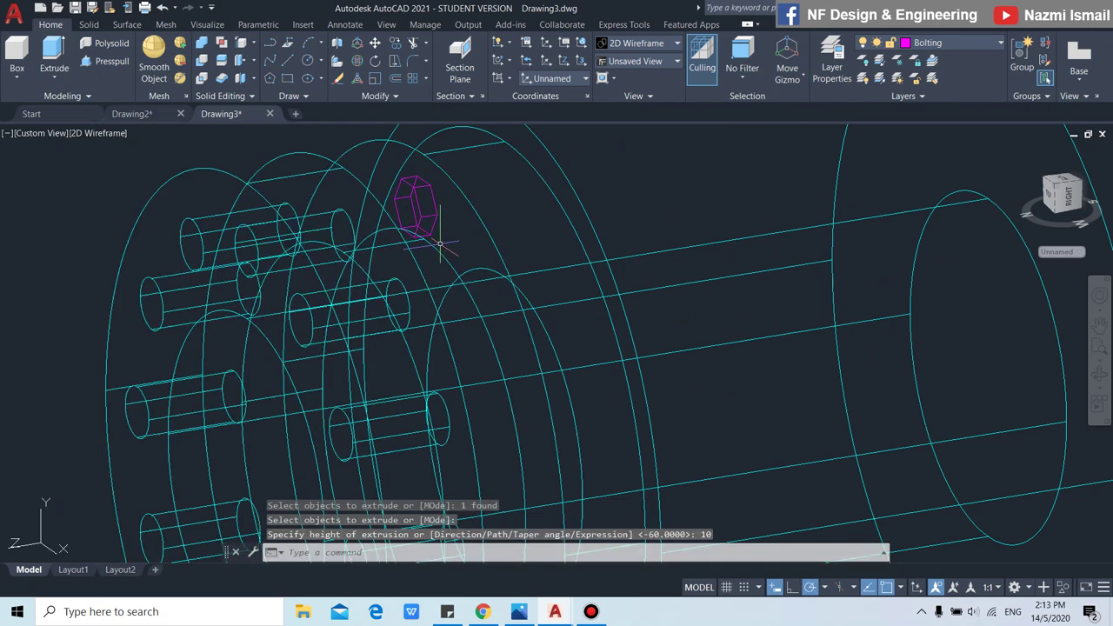
type("CYL")
Add a radius-15, 20-high cylinder centred midway between two points on the head.
key("Return")
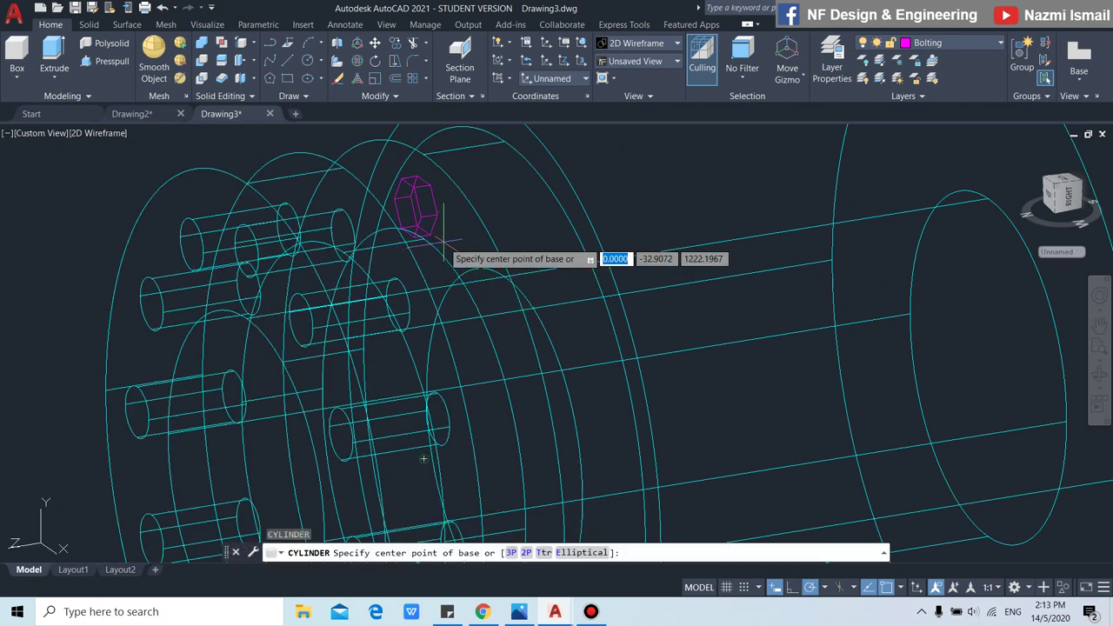
right_click(444, 246, "shift")
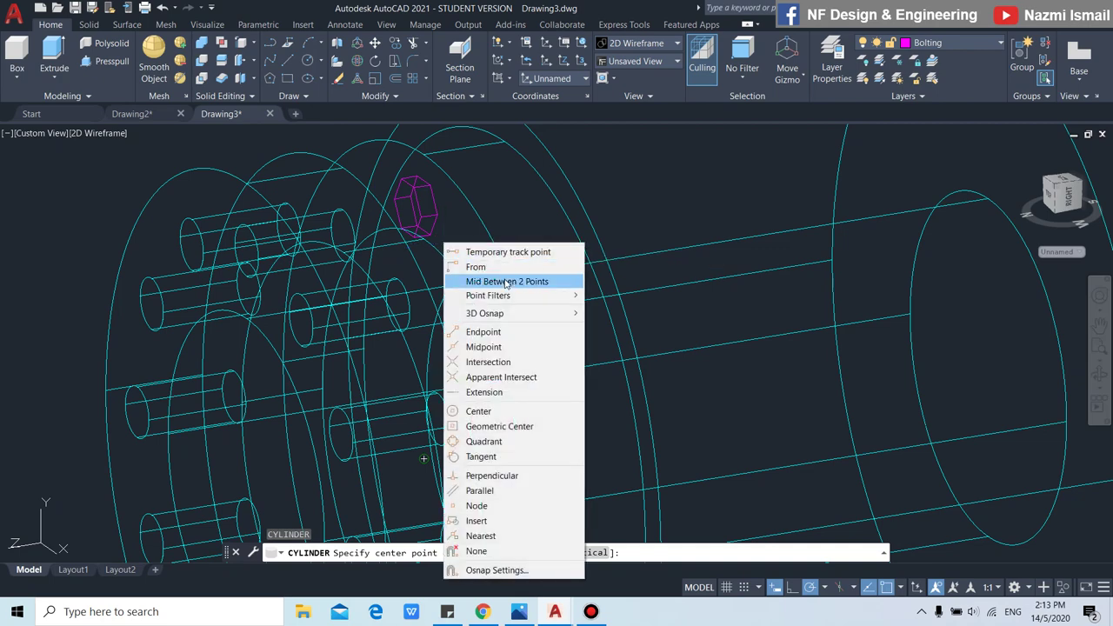
scroll(413, 218, "up", 4)
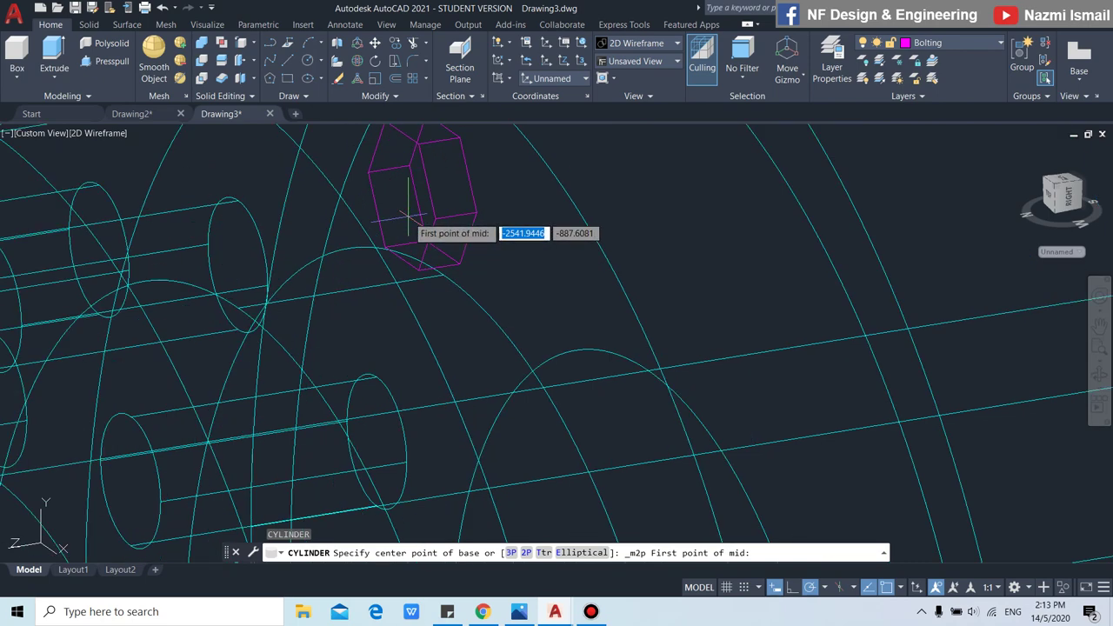
left_click(374, 172)
left_click(435, 219)
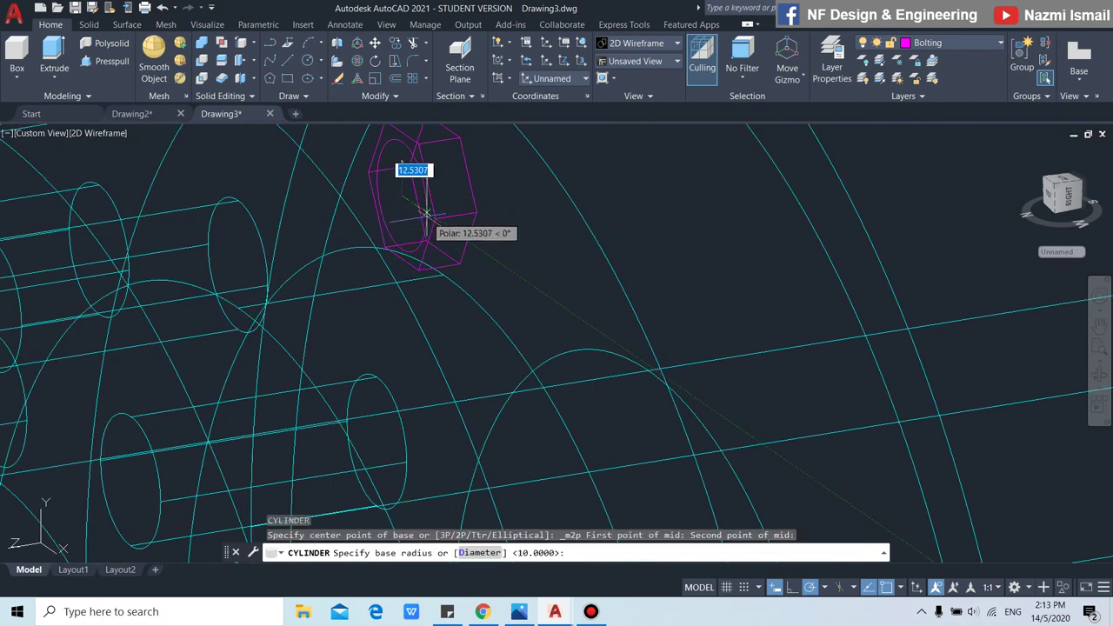
type("15")
key("Return")
scroll(418, 222, "down", 2)
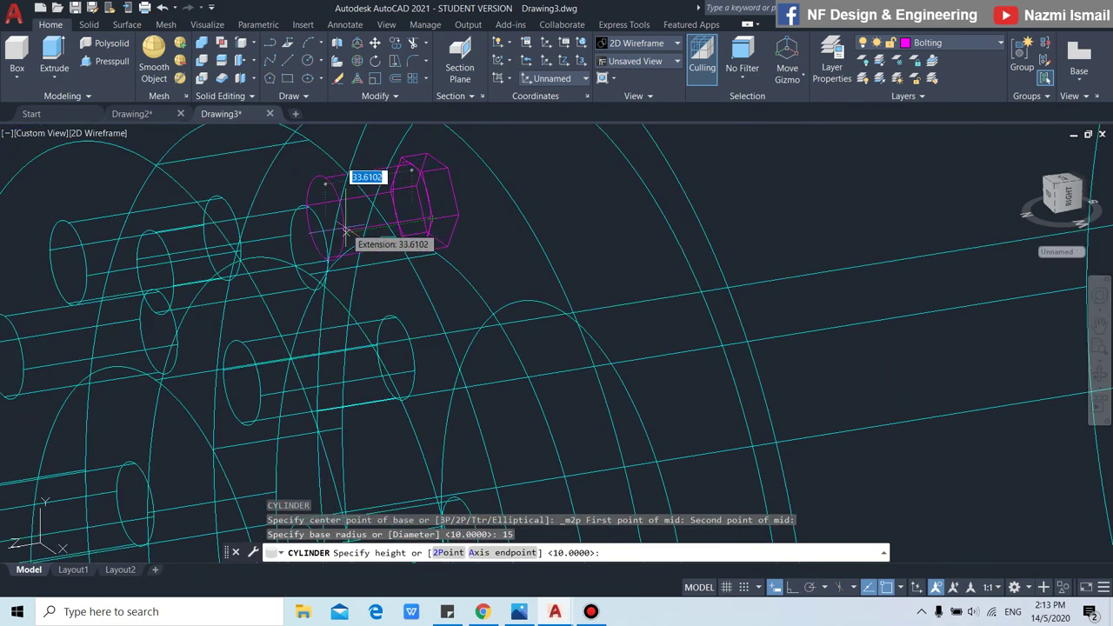
type("3")
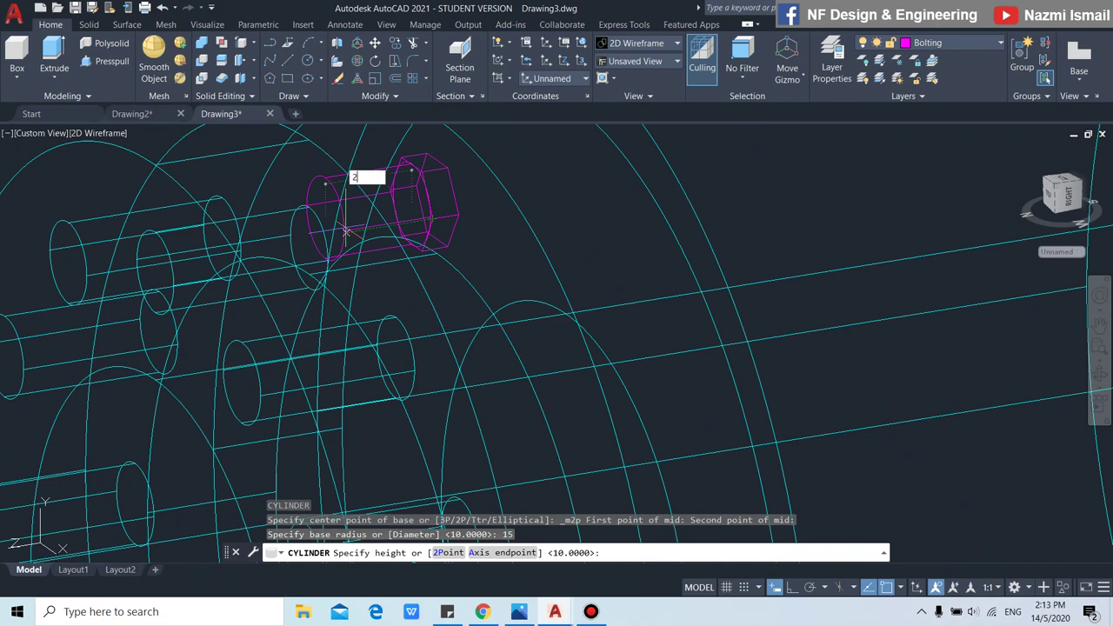
key("Return")
scroll(439, 171, "down", 4)
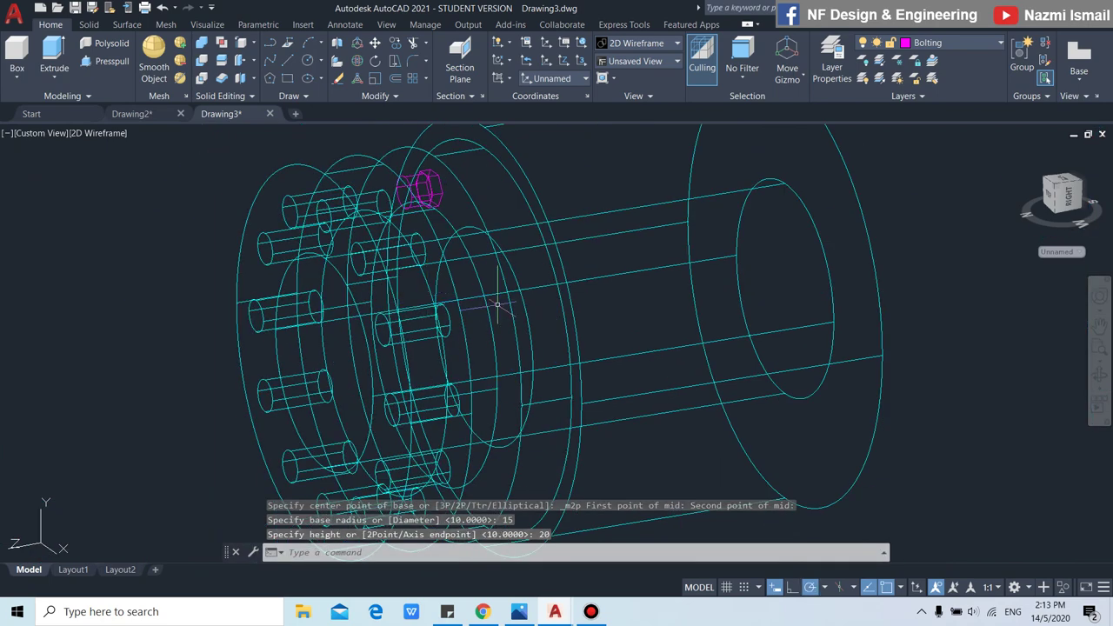
Grip-stretch the cylinder's height by 5.
mouse_move(328, 353)
middle_mouse_down("shift")
mouse_move(548, 330)
mouse_move(522, 264)
middle_mouse_up("shift")
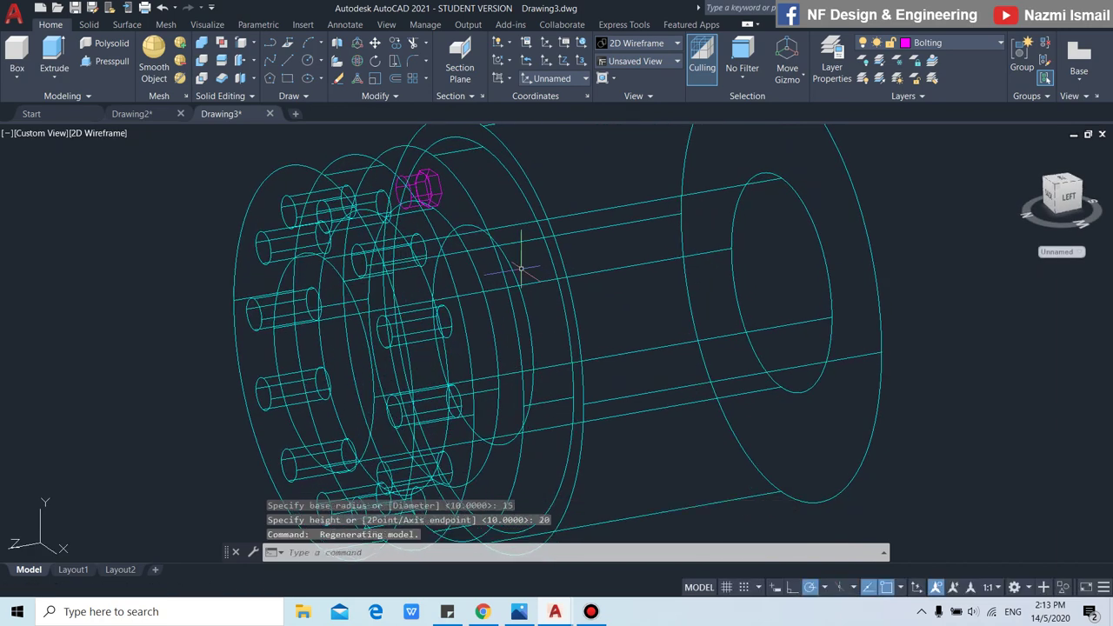
scroll(412, 172, "up", 3)
scroll(412, 172, "up", 3)
left_click(412, 205)
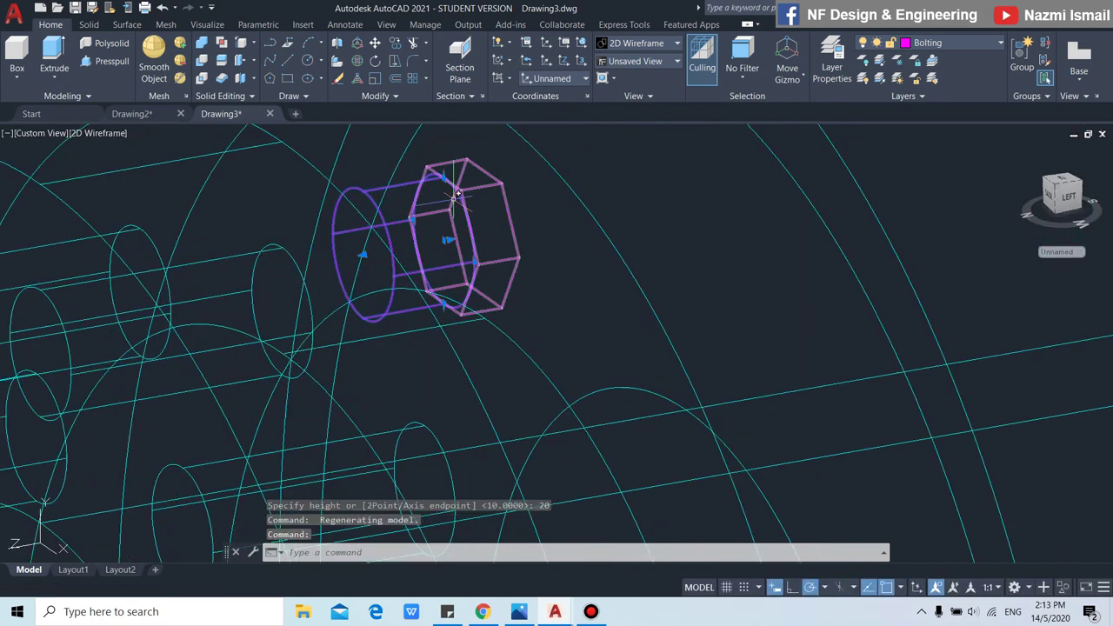
scroll(412, 202, "up", 3)
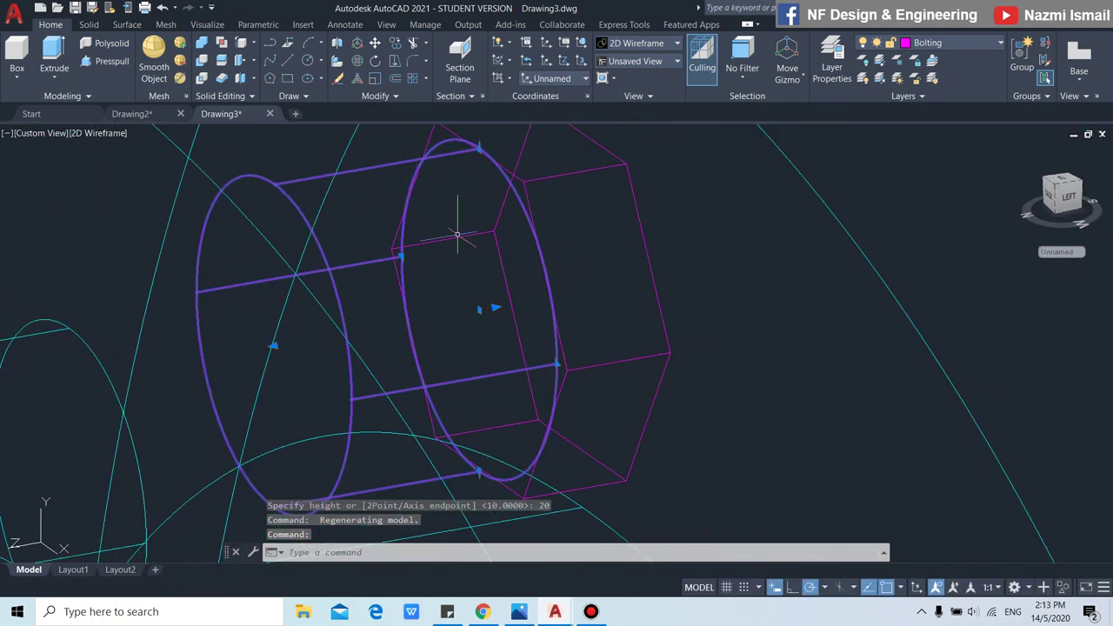
left_click(478, 148)
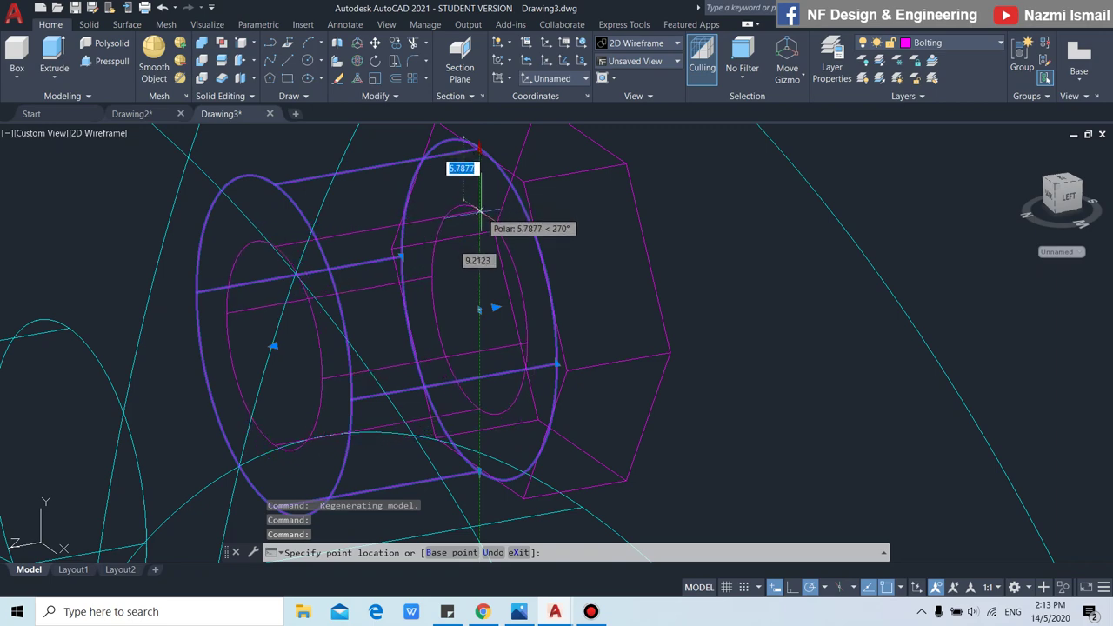
type("5")
key("Return")
key("Escape")
scroll(487, 226, "down", 3)
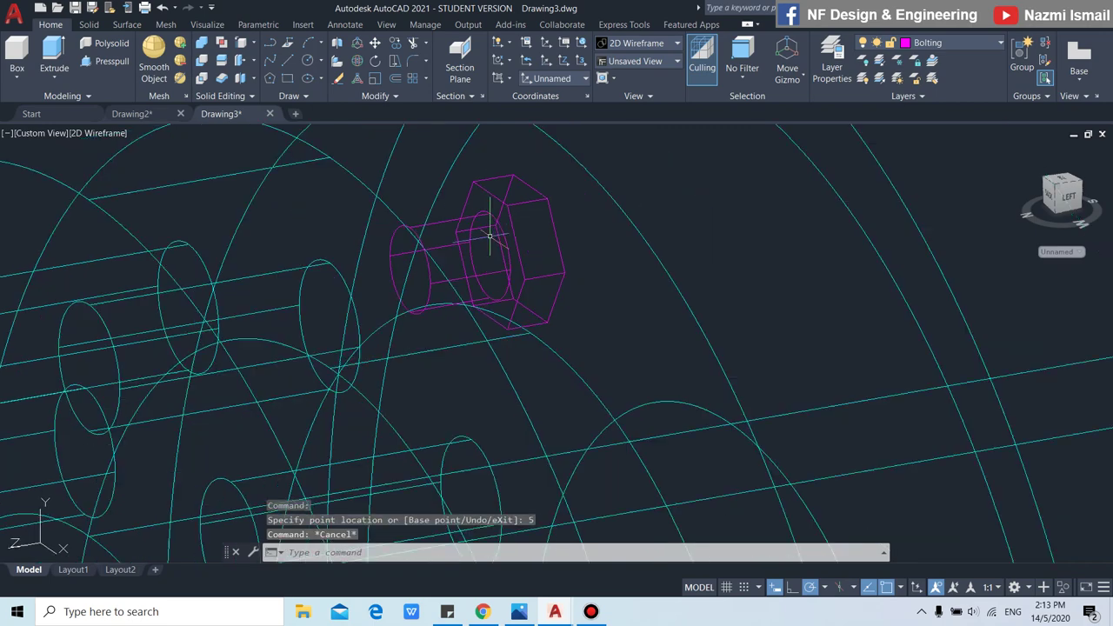
scroll(408, 204, "down", 3)
middle_click_drag(409, 204, 520, 301, "shift")
scroll(491, 271, "down", 2)
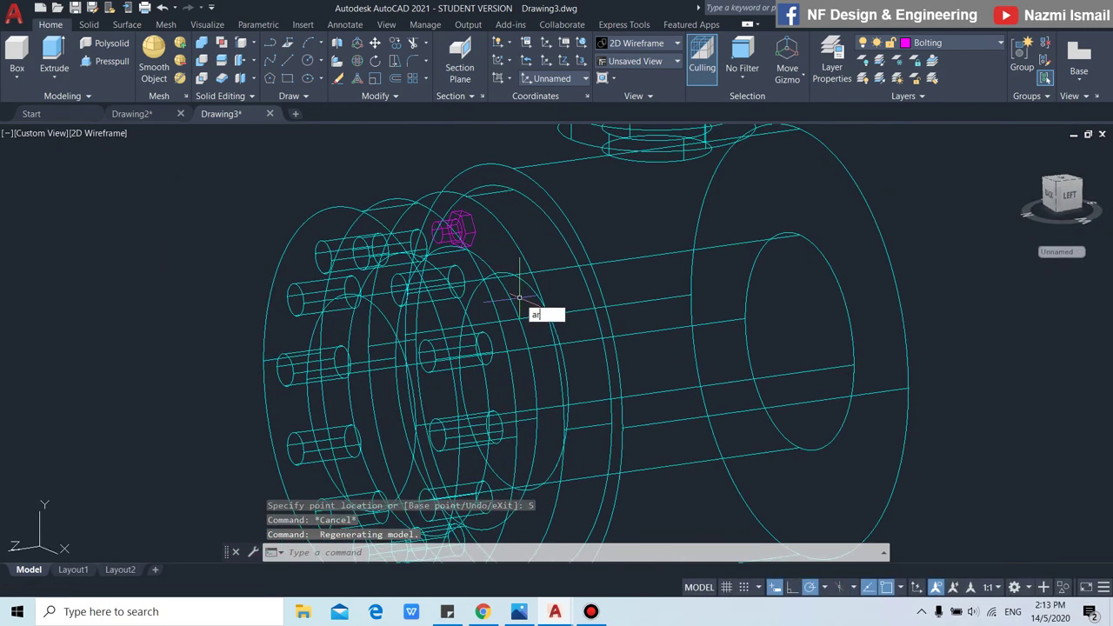
Polar-array the bolt head and shank around the flange centre as 12 copies.
key("Return")
left_click(474, 223)
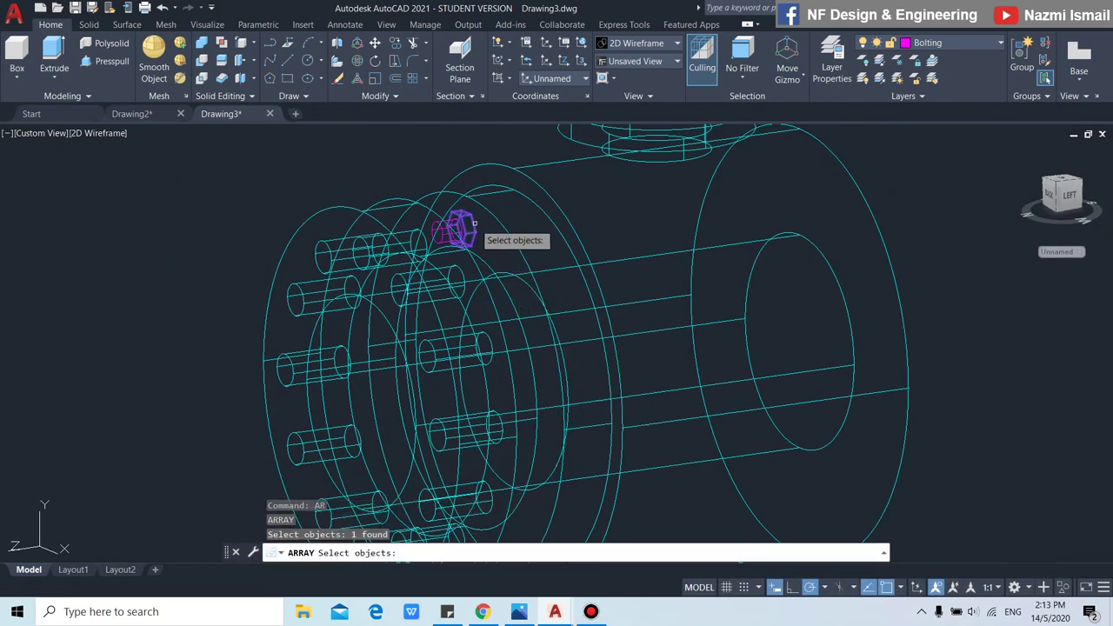
left_click(458, 227)
key("Return")
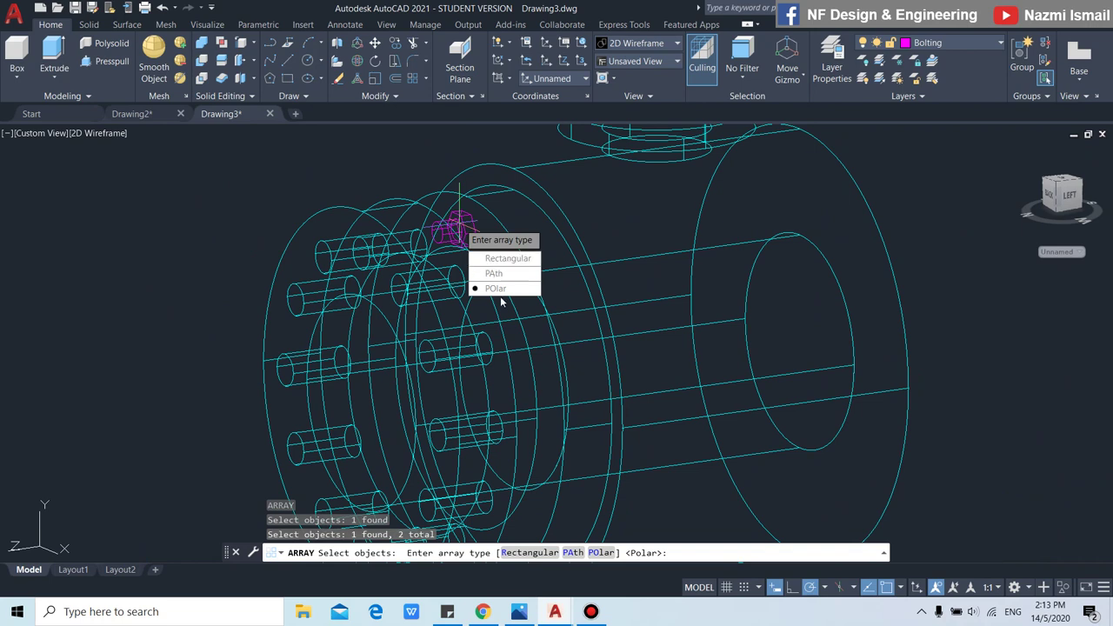
left_click(501, 296)
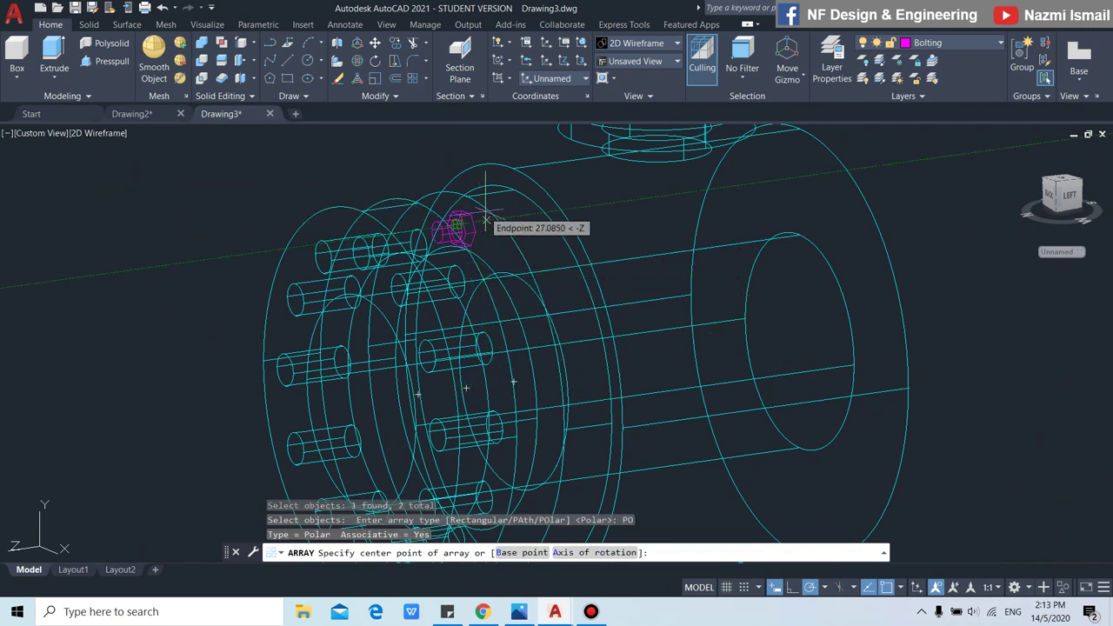
middle_click_drag(519, 244, 516, 211)
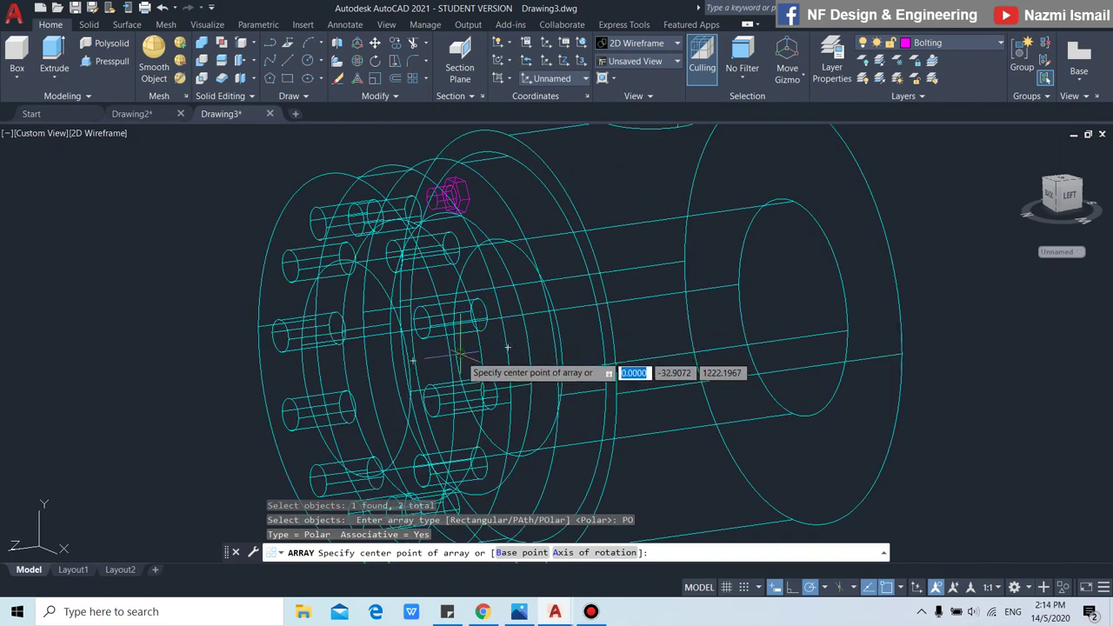
left_click(461, 353)
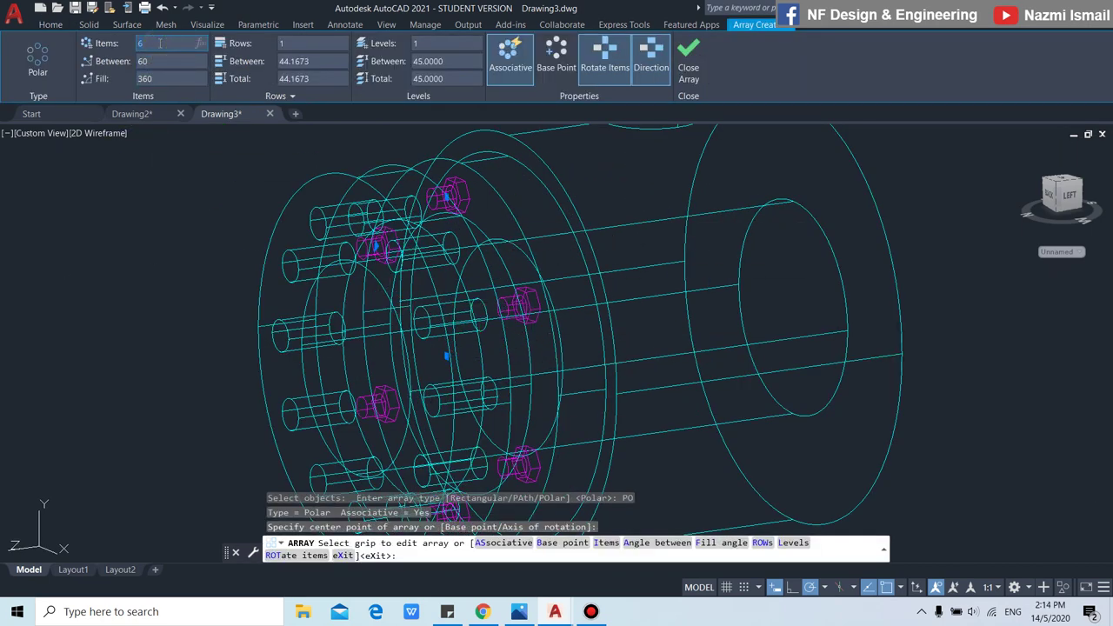
type("2")
key("Return")
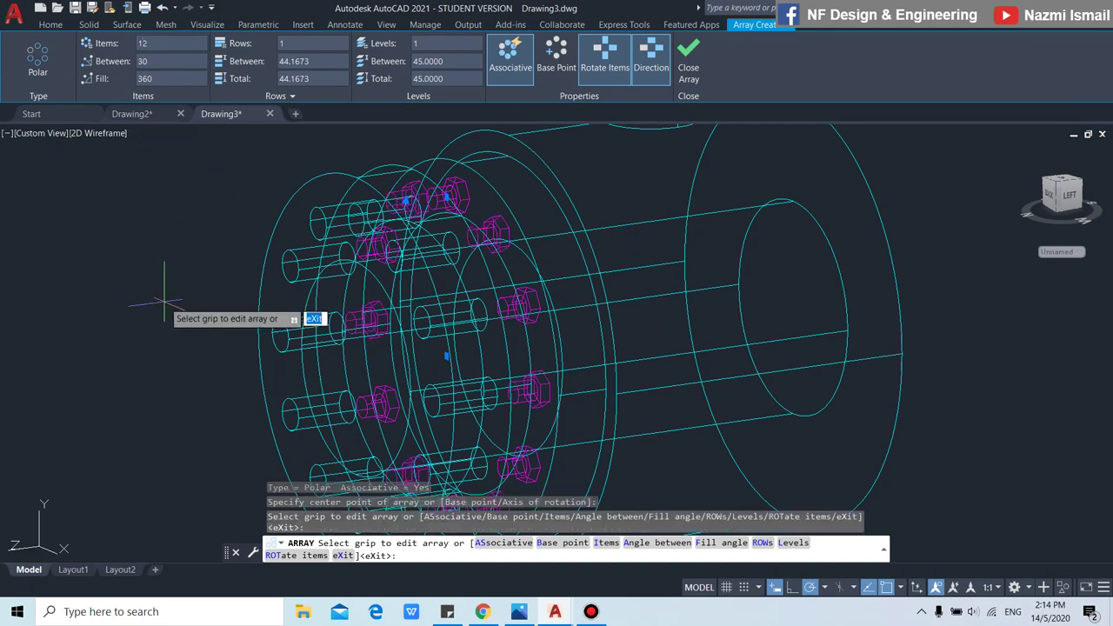
key("Return")
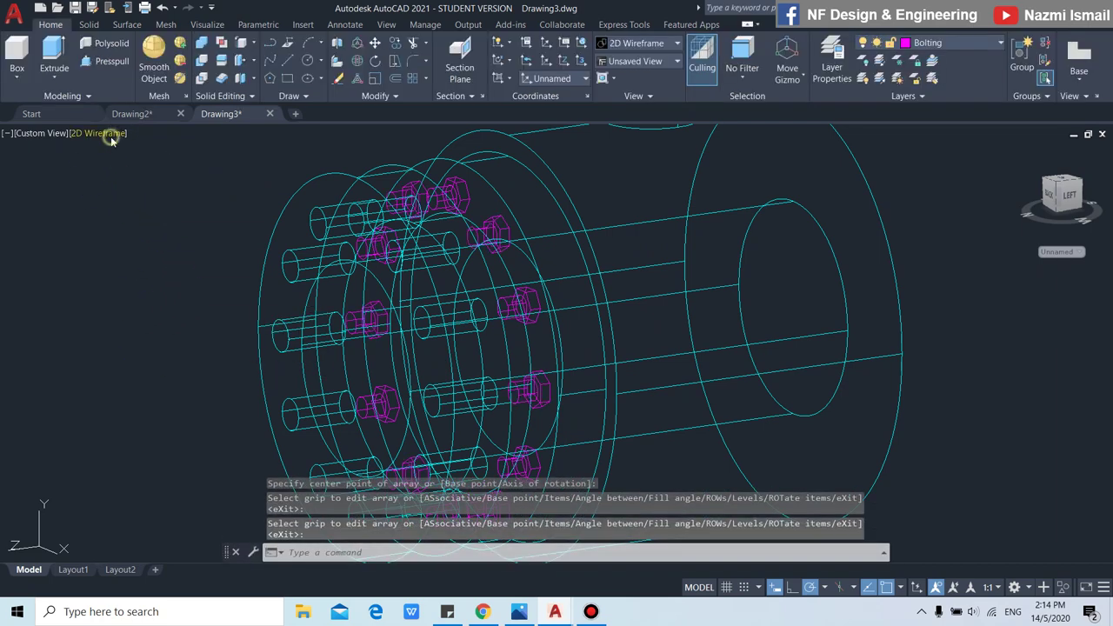
left_click(110, 134)
left_click(161, 180)
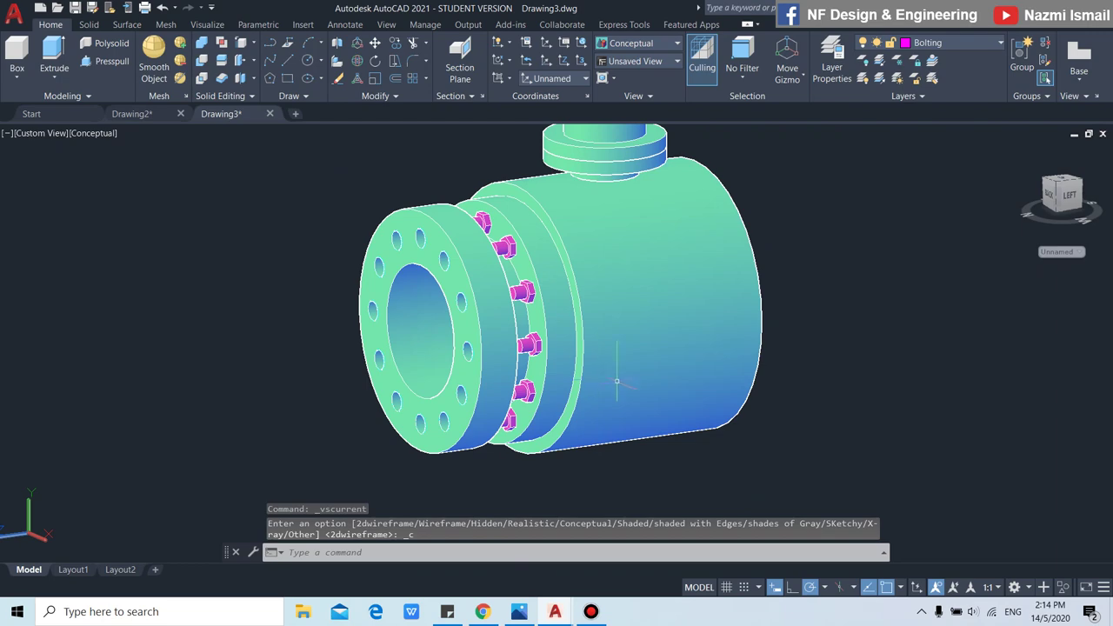
middle_click_drag(617, 381, 599, 426, "shift")
scroll(600, 426, "down", 5)
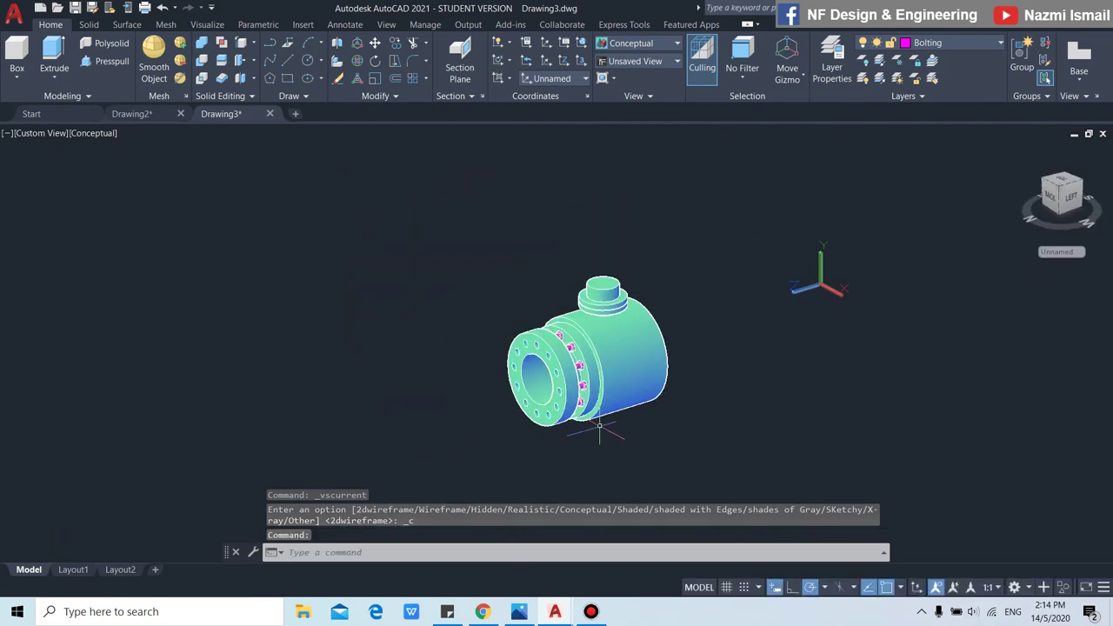
scroll(618, 339, "up", 4)
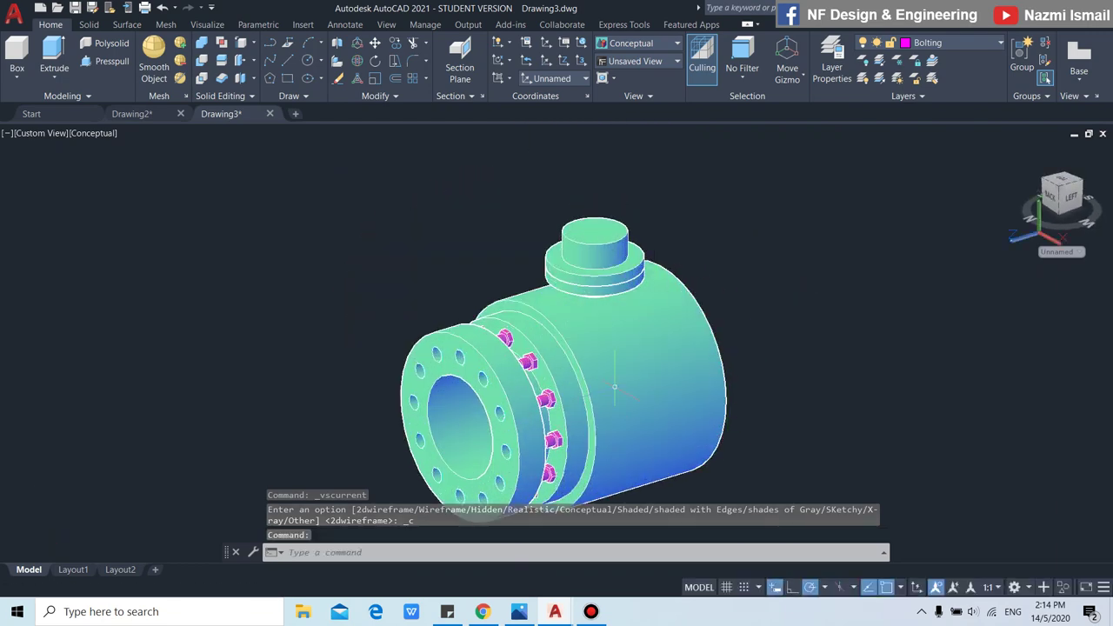
scroll(625, 228, "up", 5)
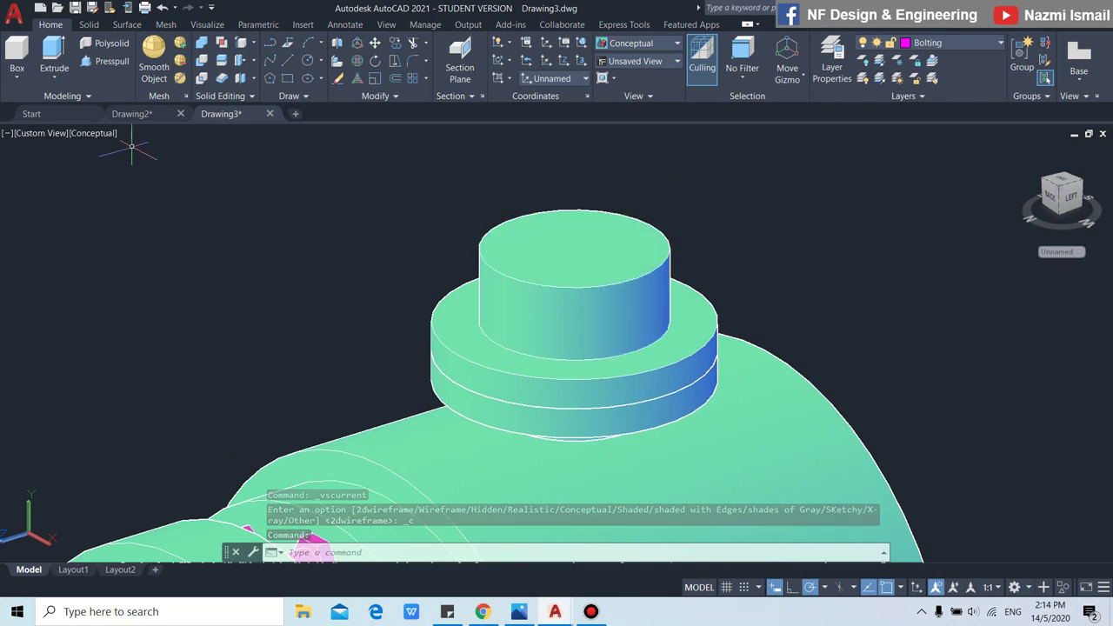
left_click(103, 133)
Return to wireframe display, make Valve Body the current layer and set the UCS to World.
left_click(133, 168)
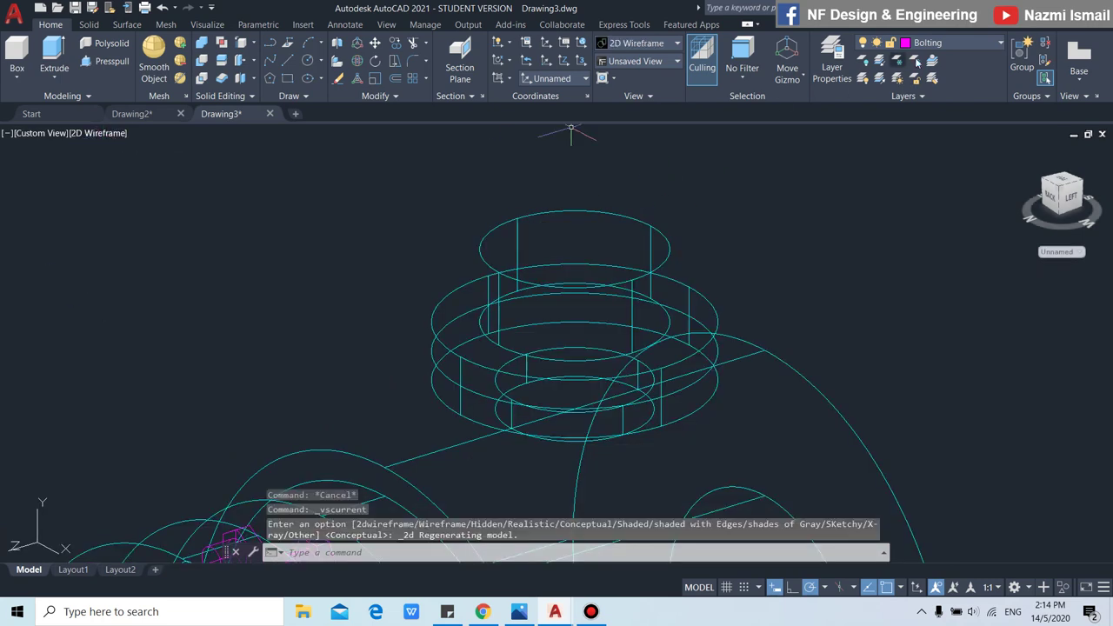
left_click(971, 45)
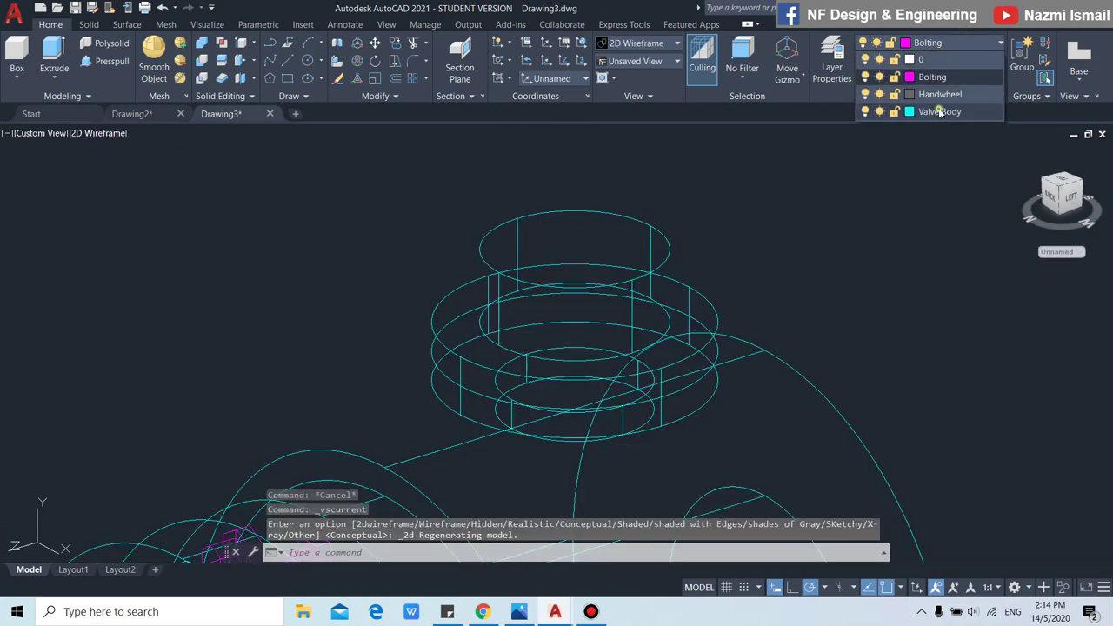
left_click(940, 112)
middle_click_drag(687, 261, 652, 279)
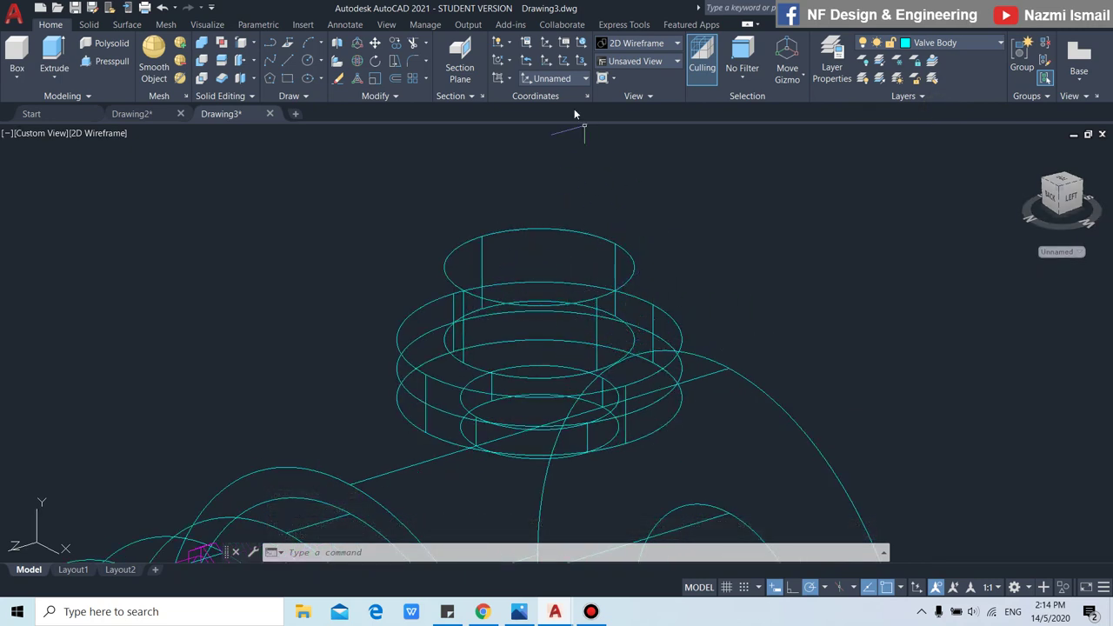
left_click(582, 80)
left_click(553, 96)
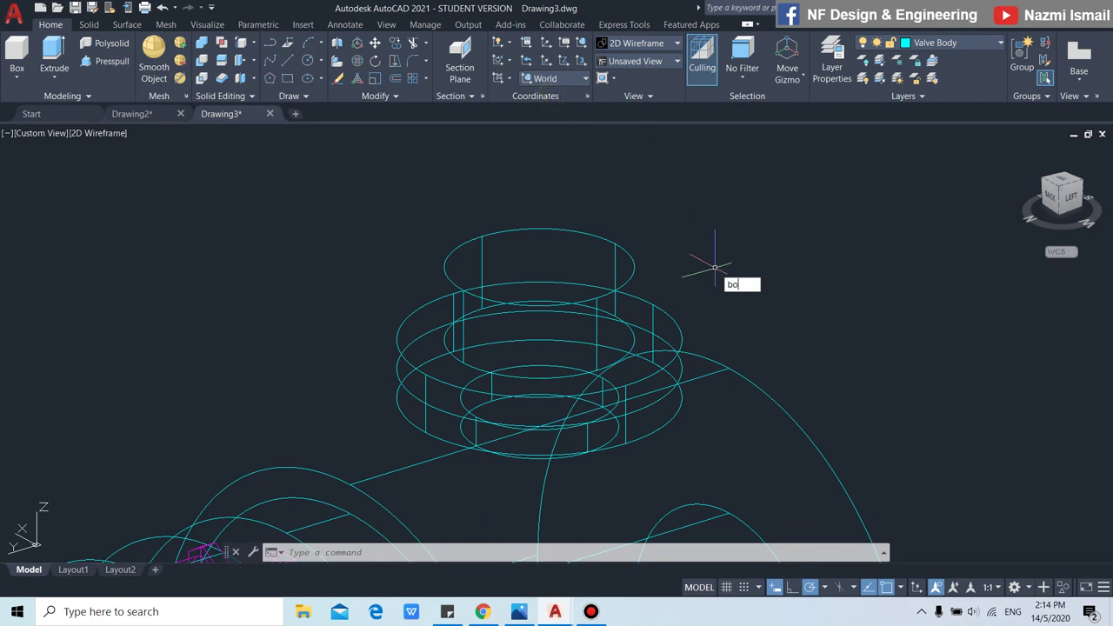
Draw a 120×120×50 box solid.
type("x")
key("Return")
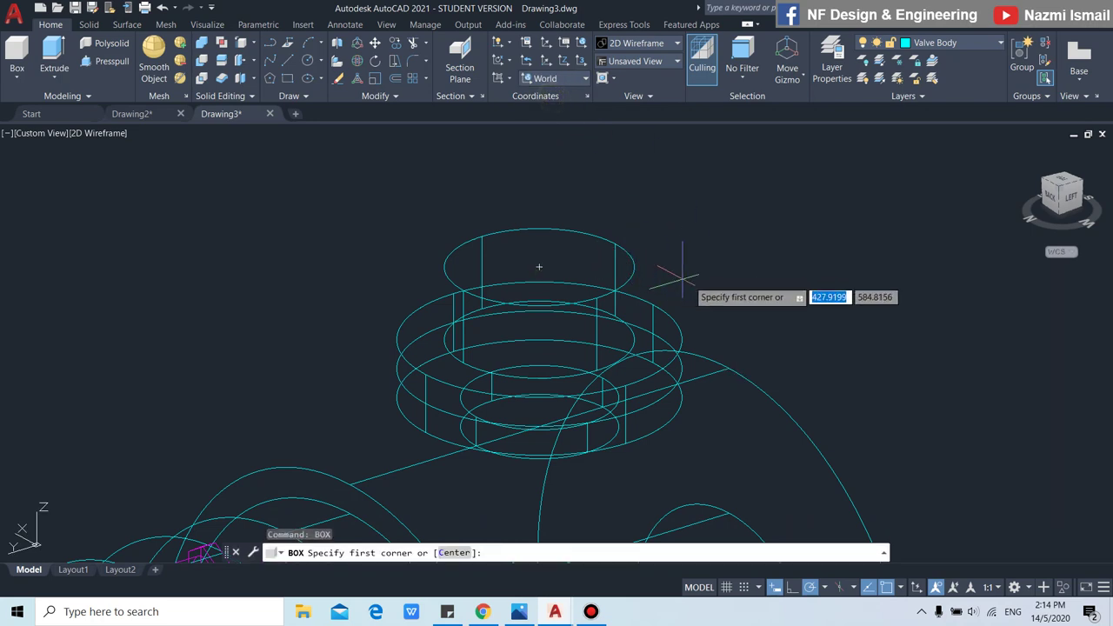
scroll(615, 289, "down", 2)
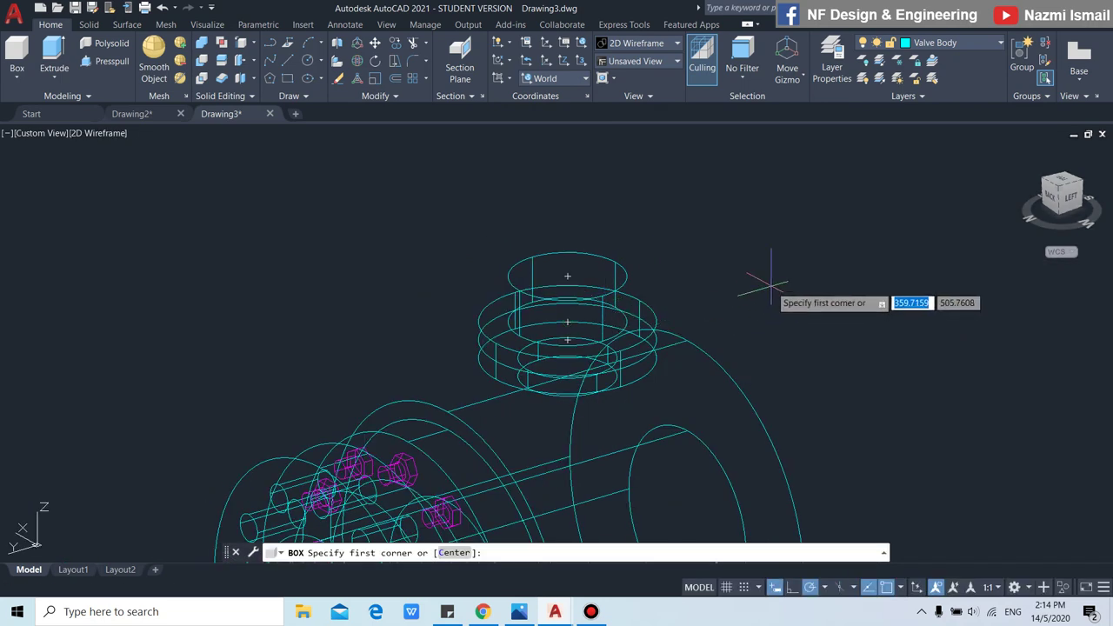
left_click(742, 280)
type("120")
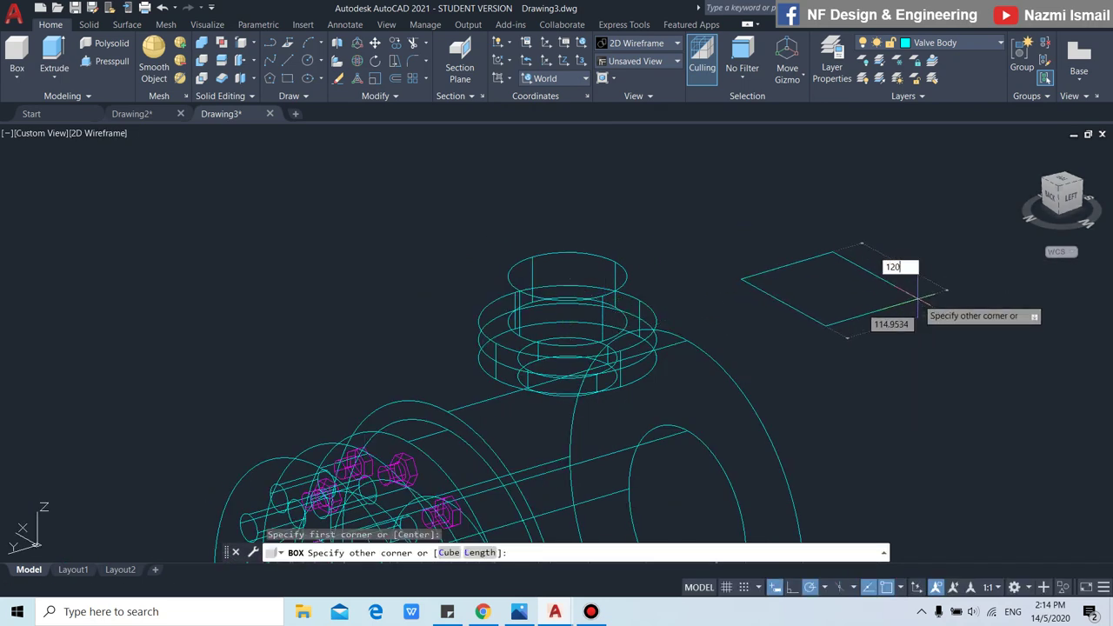
key("Tab")
type("12")
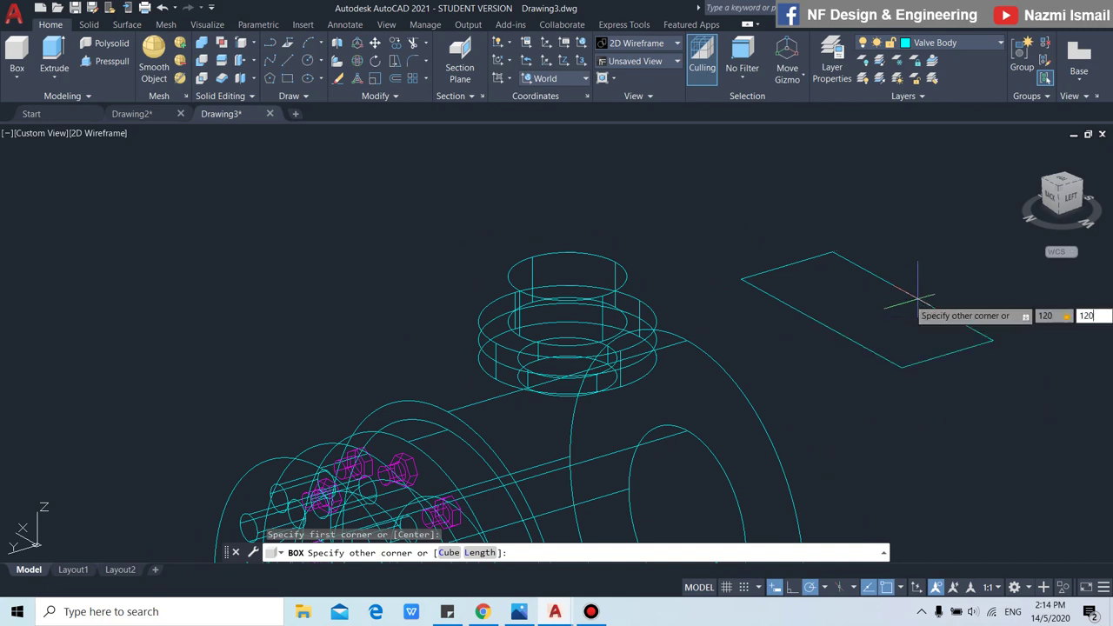
key("Tab")
type("50")
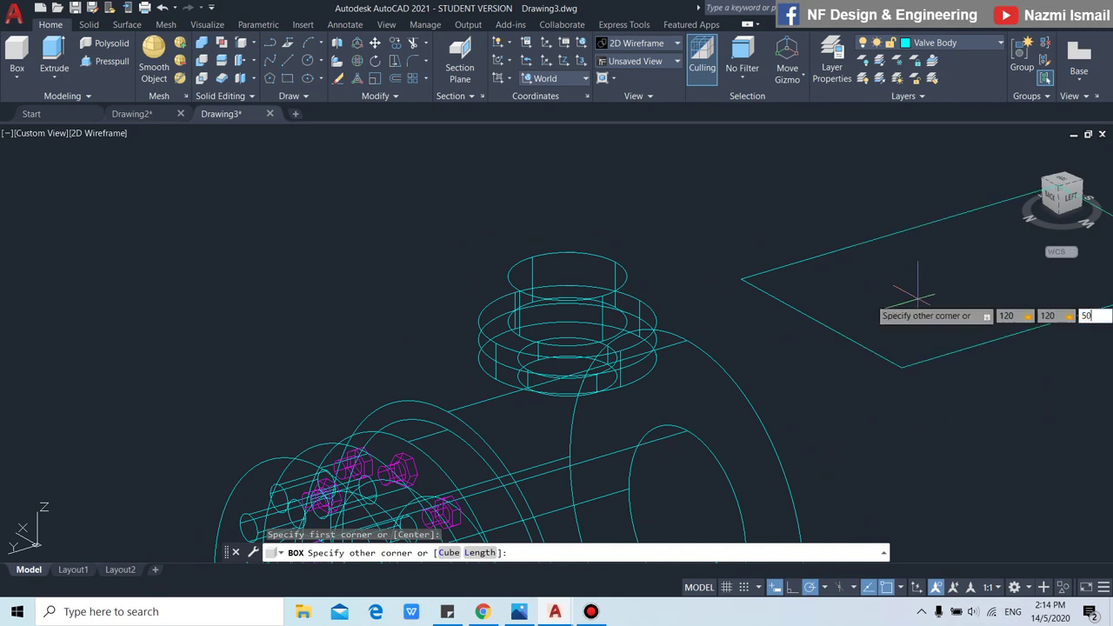
key("Return")
Move the new box onto the top cylinder.
type("m")
key("Return")
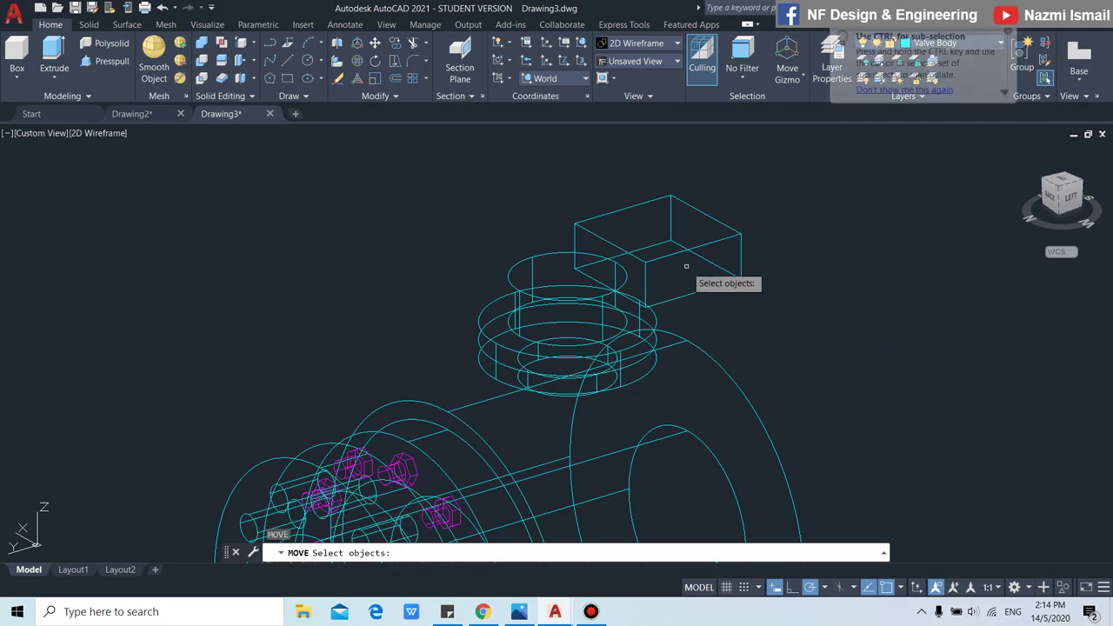
left_click(681, 253)
key("Return")
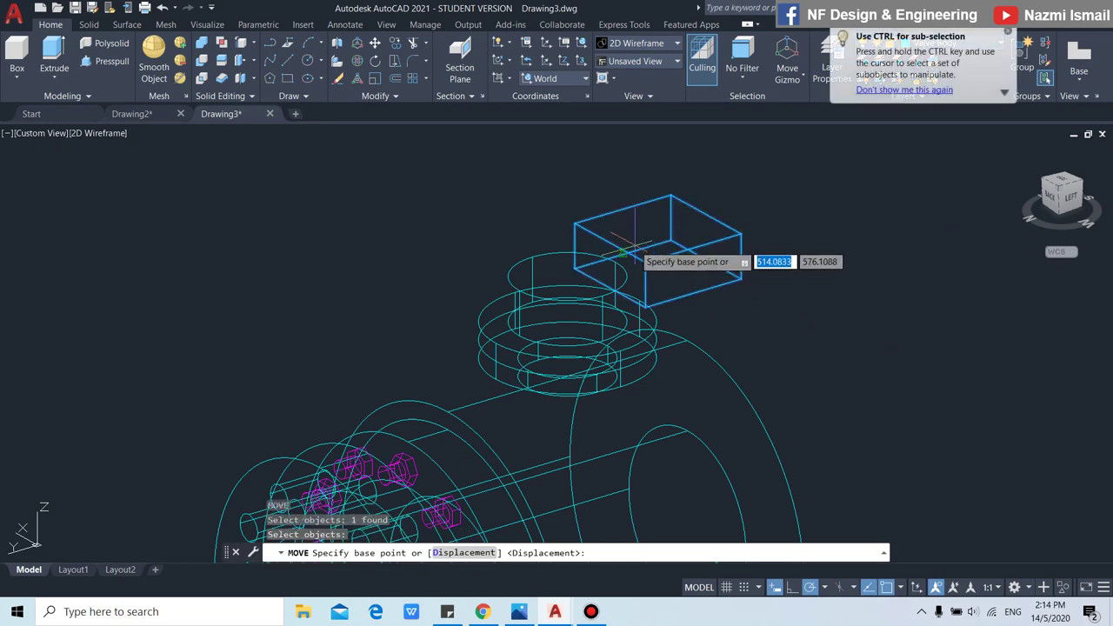
scroll(639, 251, "up", 3)
left_click(582, 248)
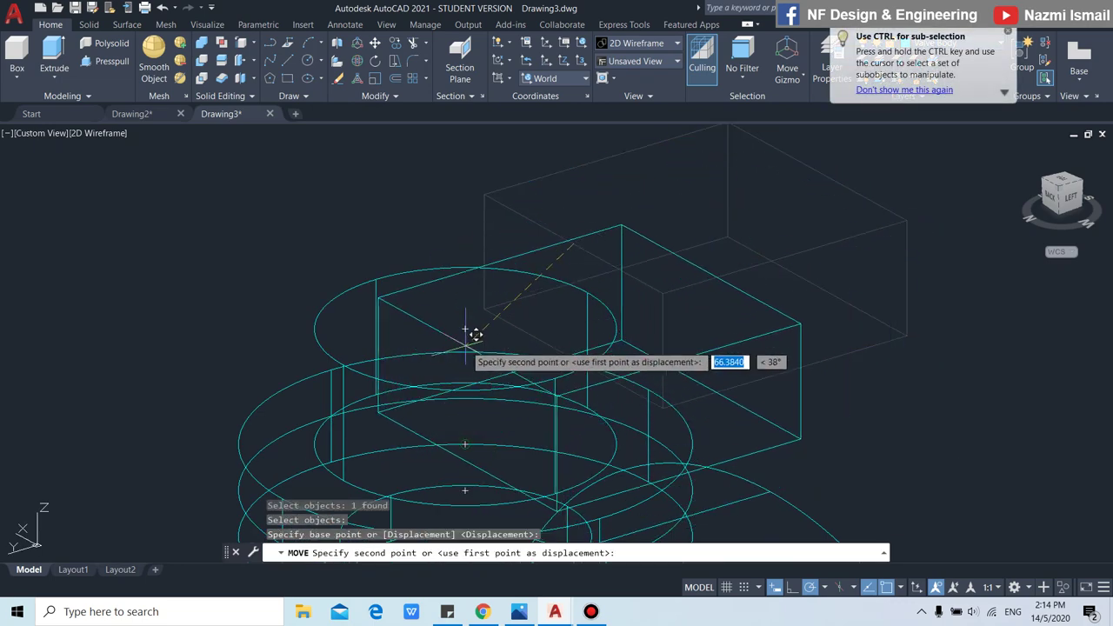
left_click(472, 318)
scroll(549, 248, "down", 2)
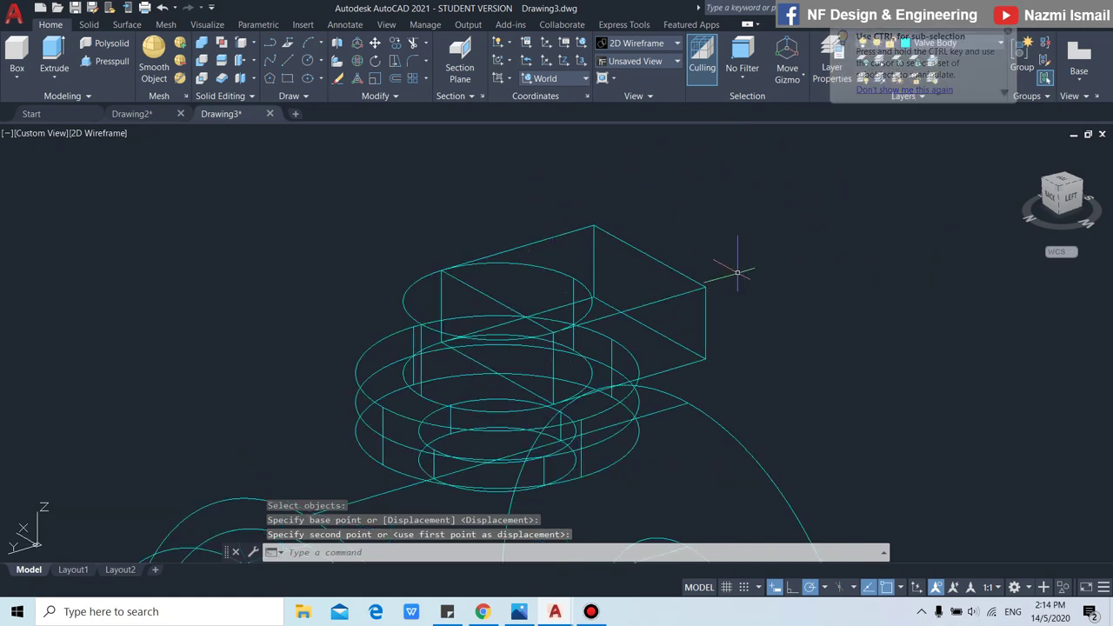
Union the box with the top cylinder into one solid.
type("uni")
key("Return")
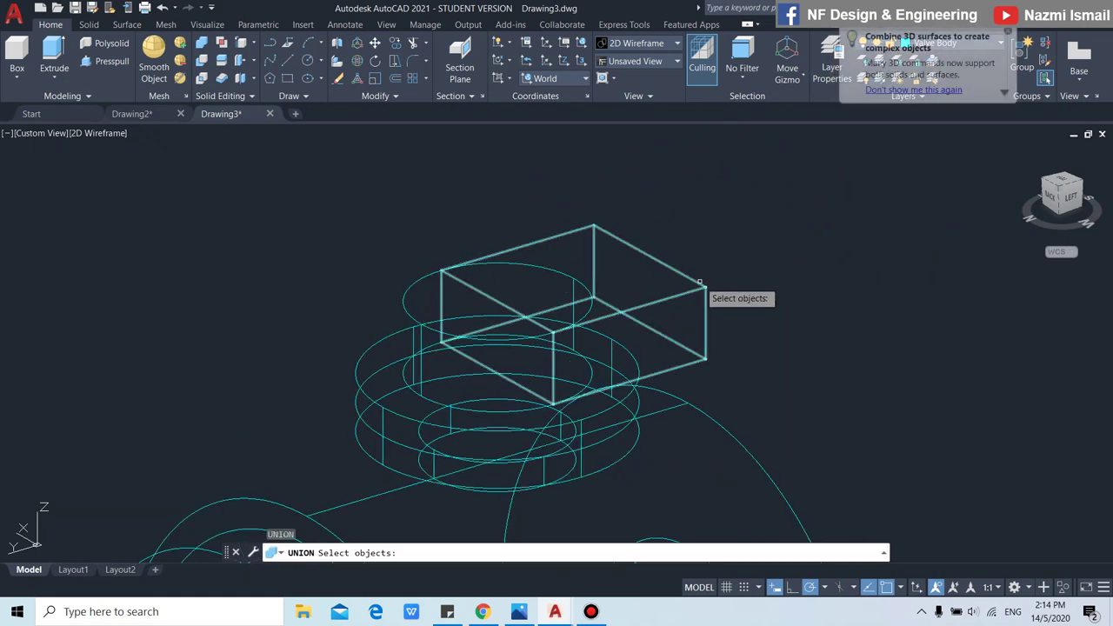
left_click(701, 282)
left_click(544, 268)
key("Return")
scroll(704, 259, "down", 2)
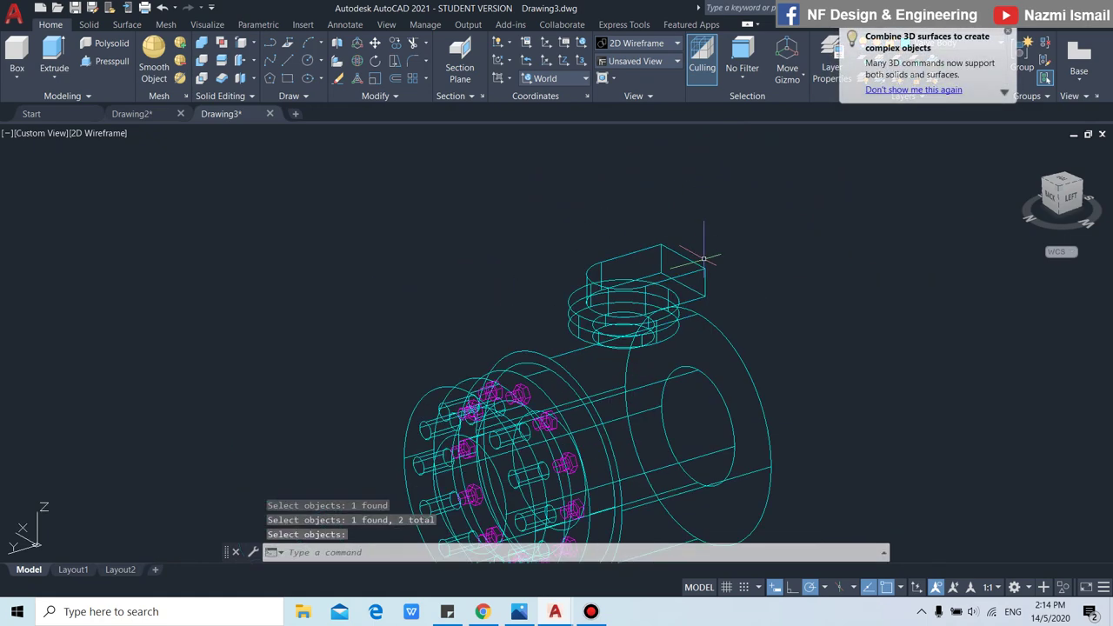
scroll(713, 298, "up", 4)
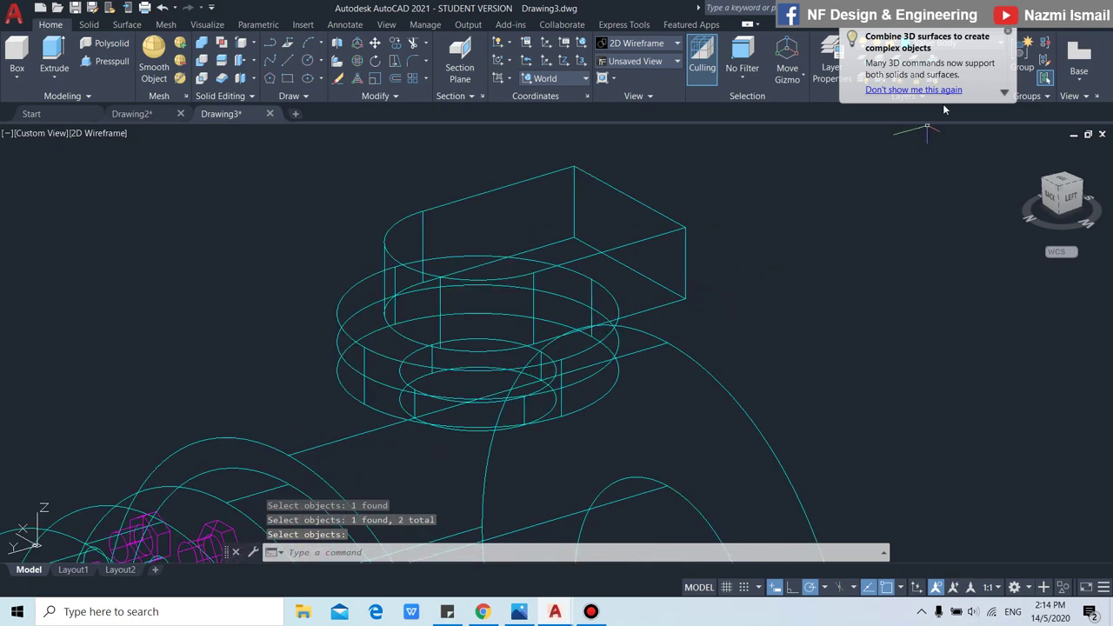
Make Handwheel the current layer.
left_click(1008, 32)
left_click(975, 44)
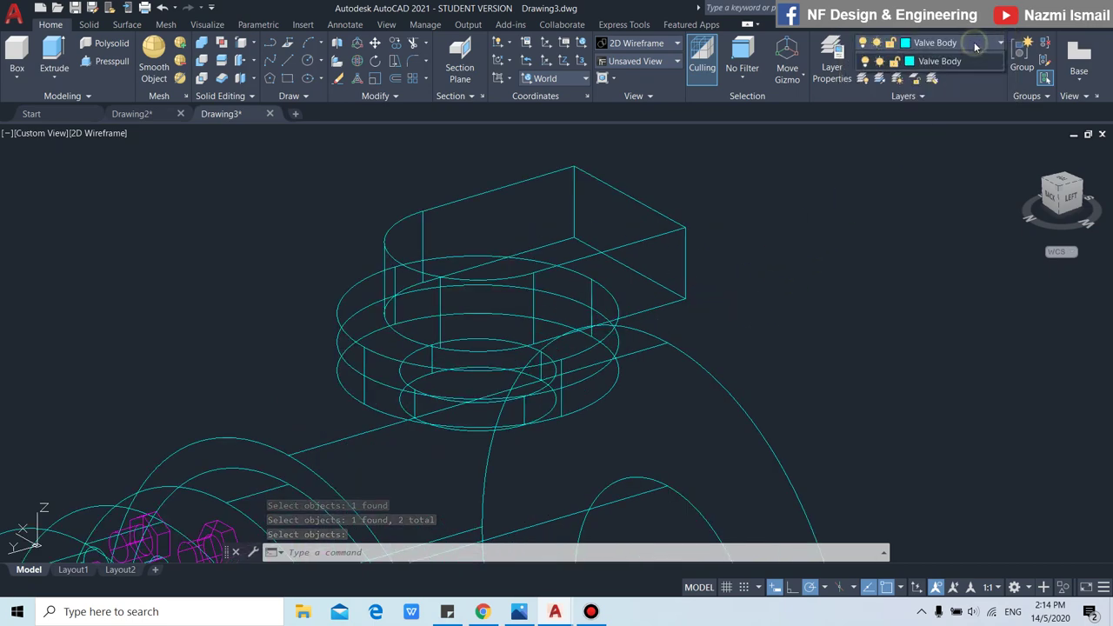
left_click(946, 93)
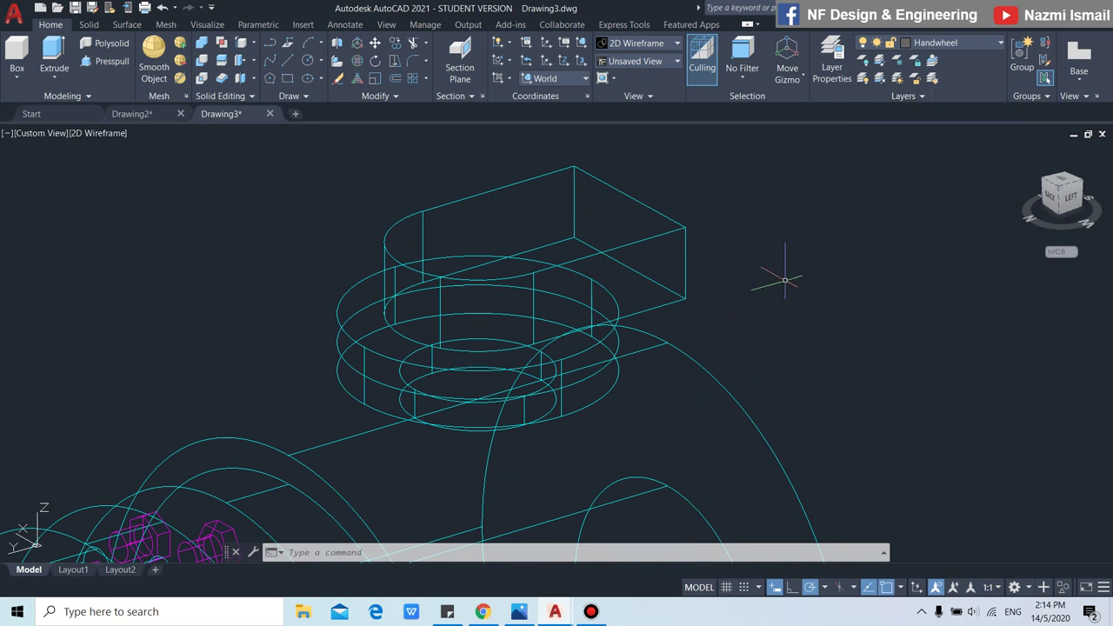
Switch the UCS to Left and draw a radius-10, 50-high cylinder 15 from the midpoint.
left_click(566, 80)
left_click(532, 163)
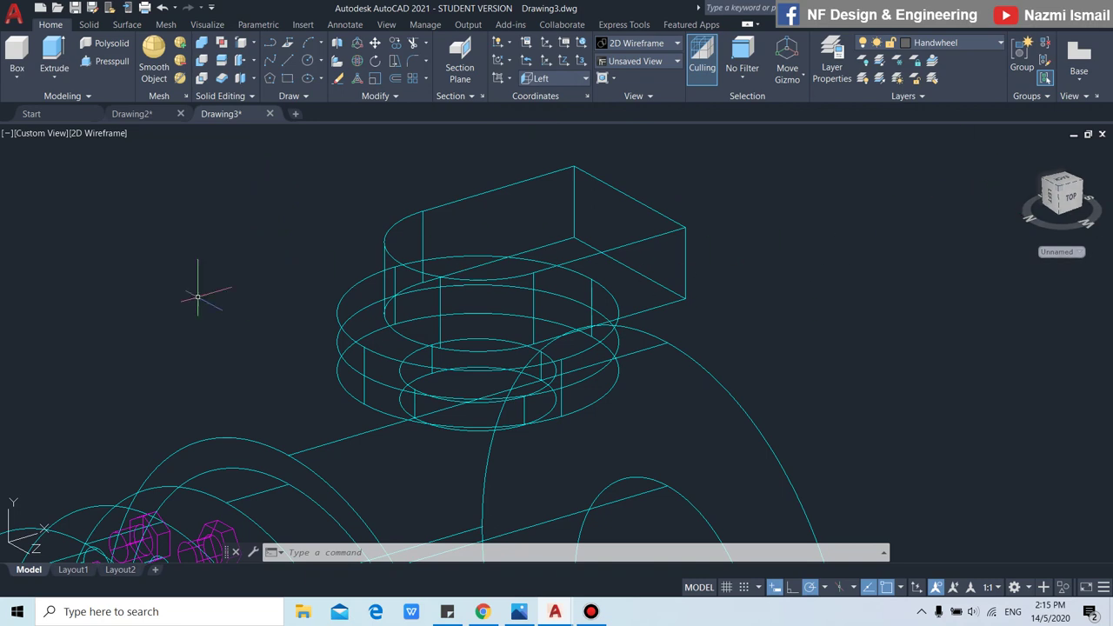
type("cyl")
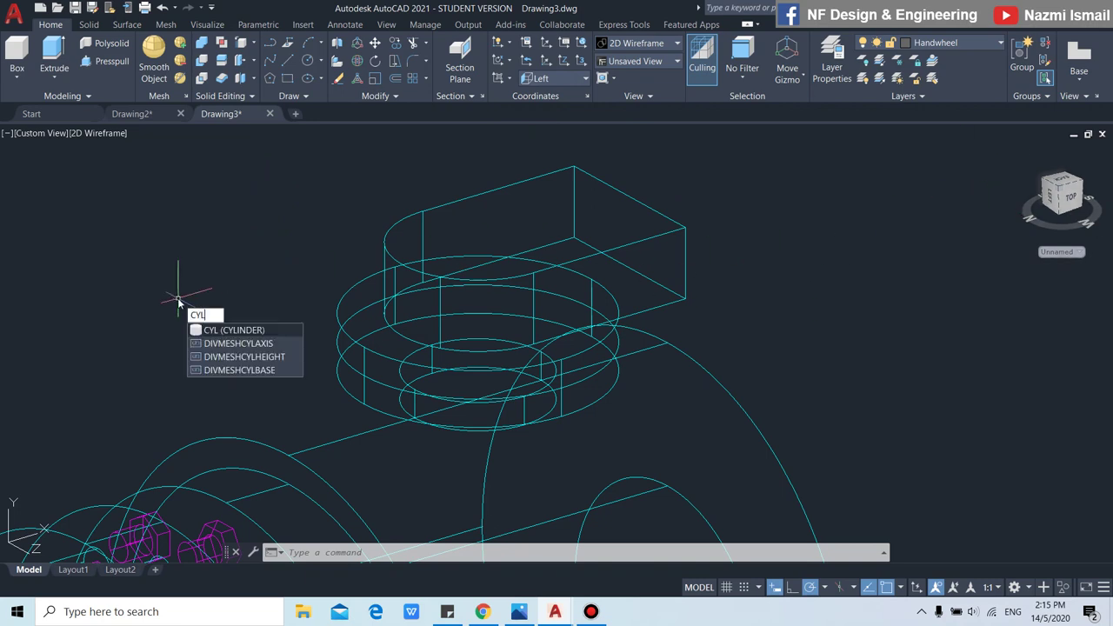
key("Return")
scroll(667, 256, "up", 3)
scroll(700, 252, "up", 2)
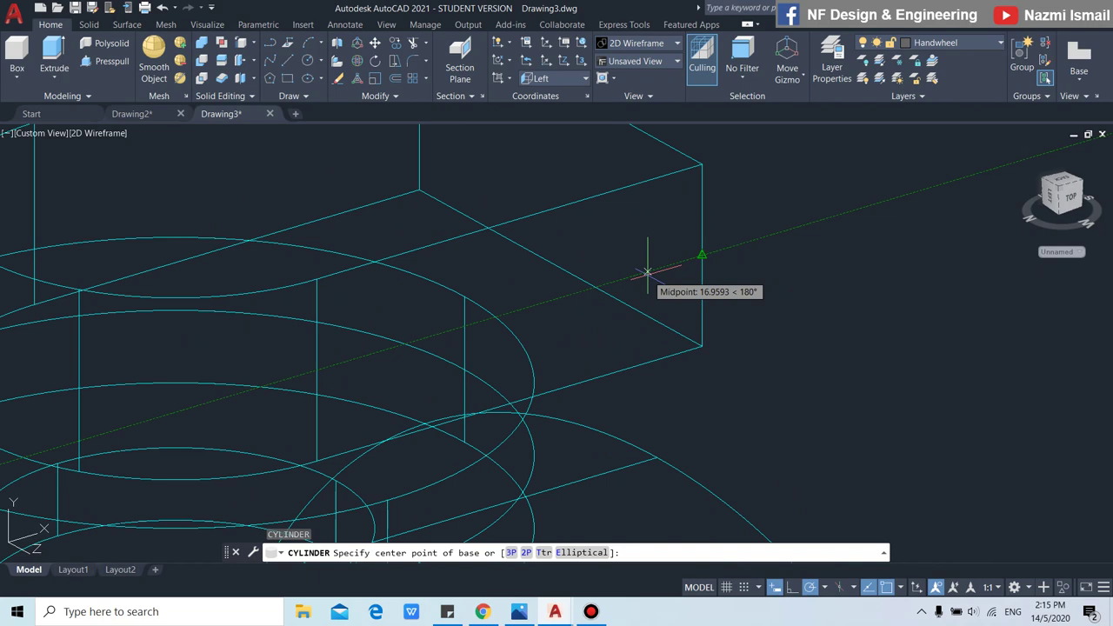
type("15")
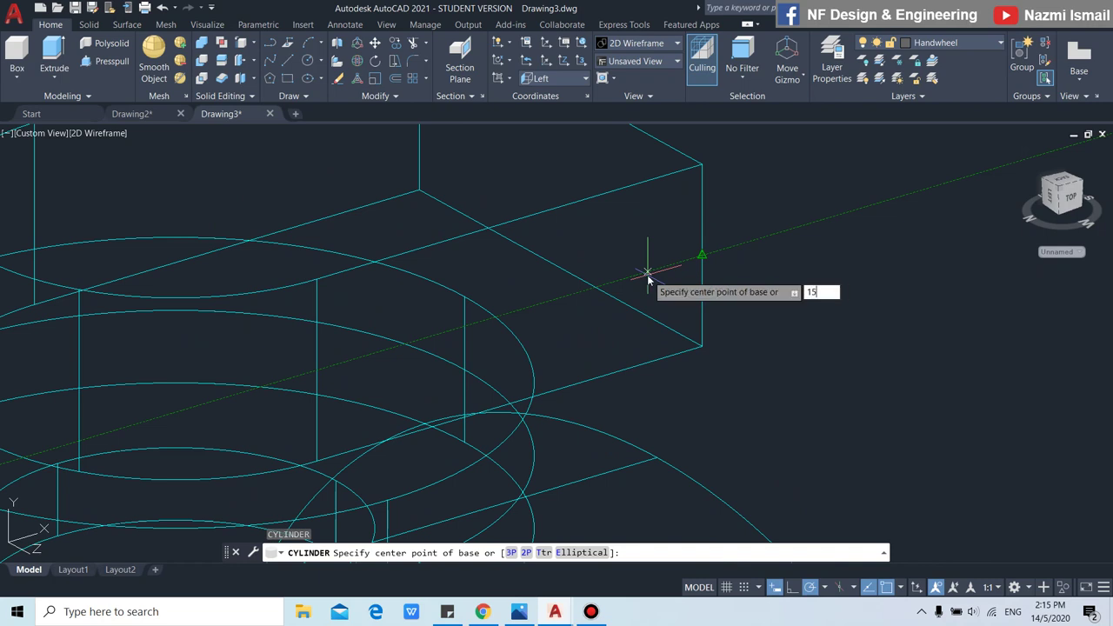
key("Return")
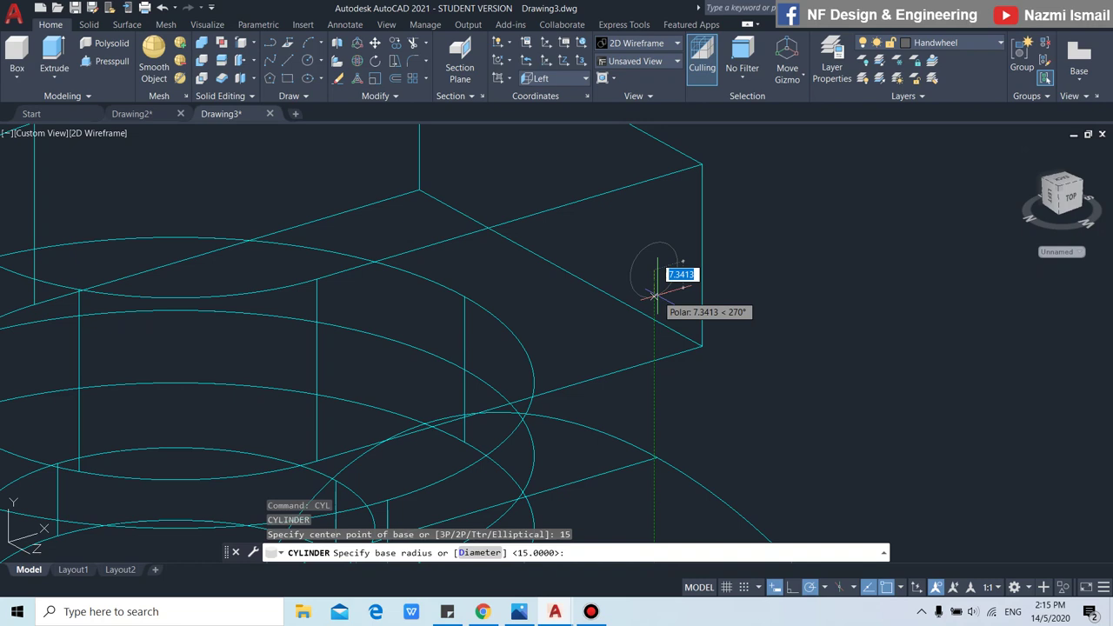
type("10")
key("Return")
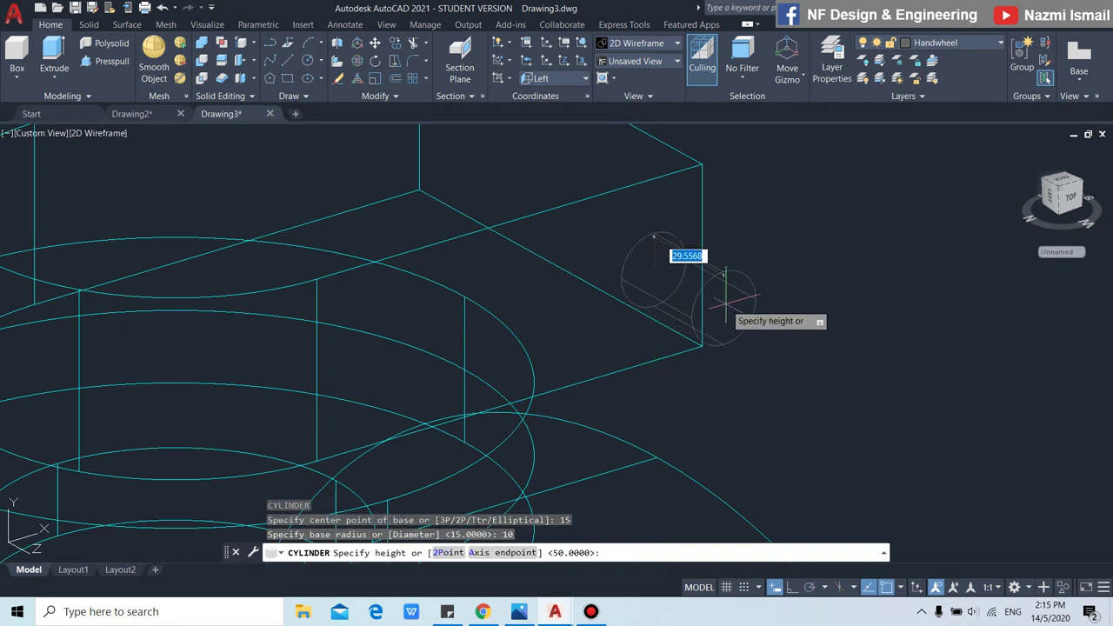
type("50")
key("Return")
scroll(729, 322, "down", 4)
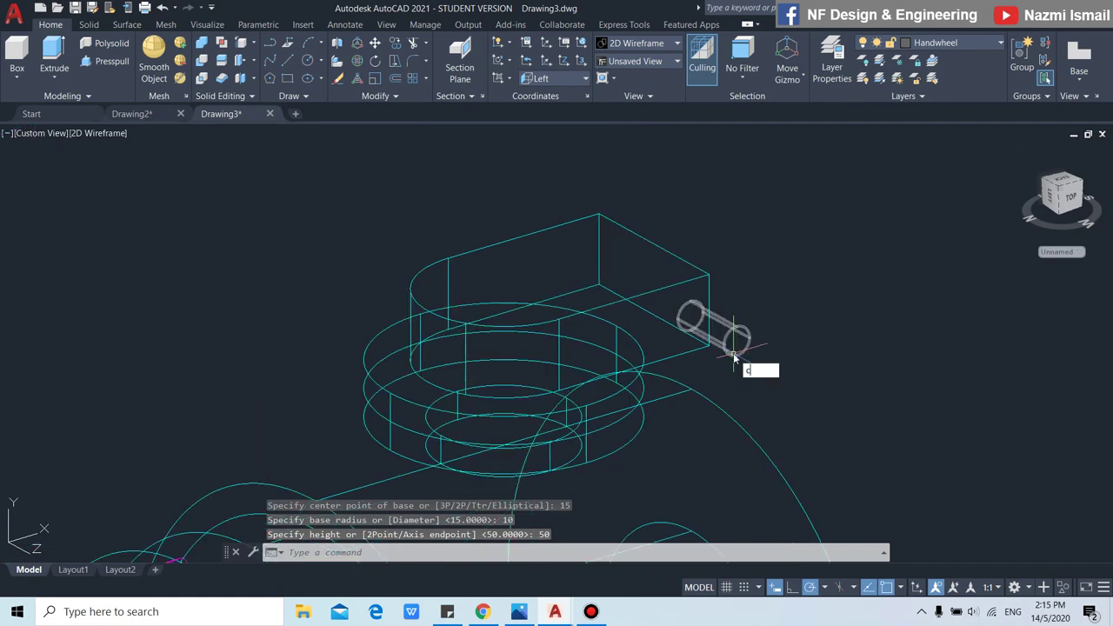
Add a radius-30, 60-long cylinder on the stem.
key("Return")
scroll(735, 357, "up", 3)
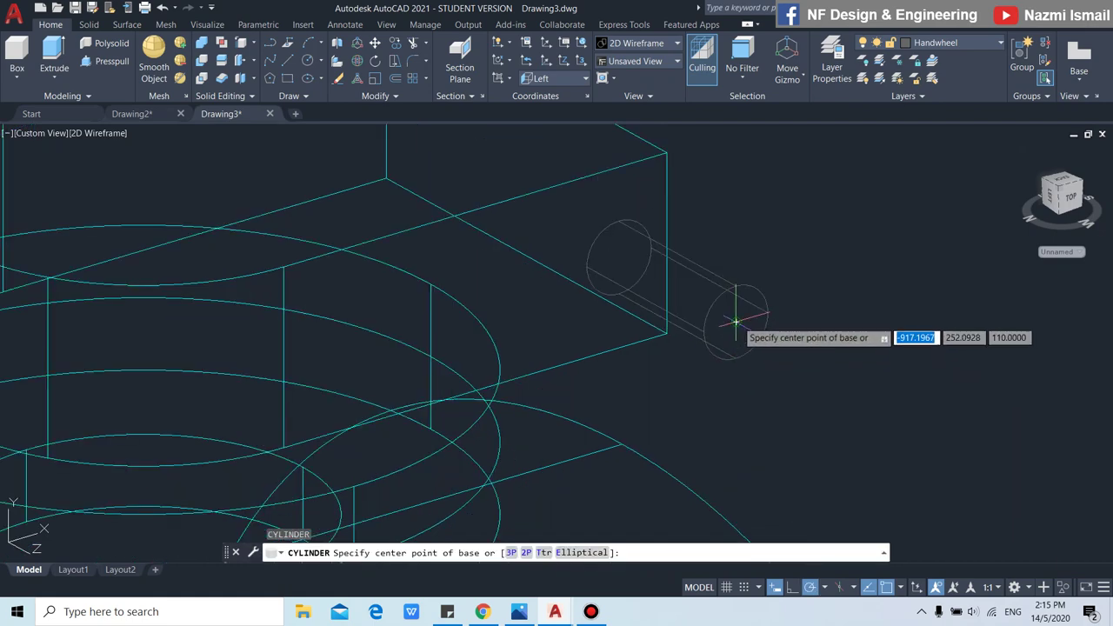
left_click(735, 322)
type("30")
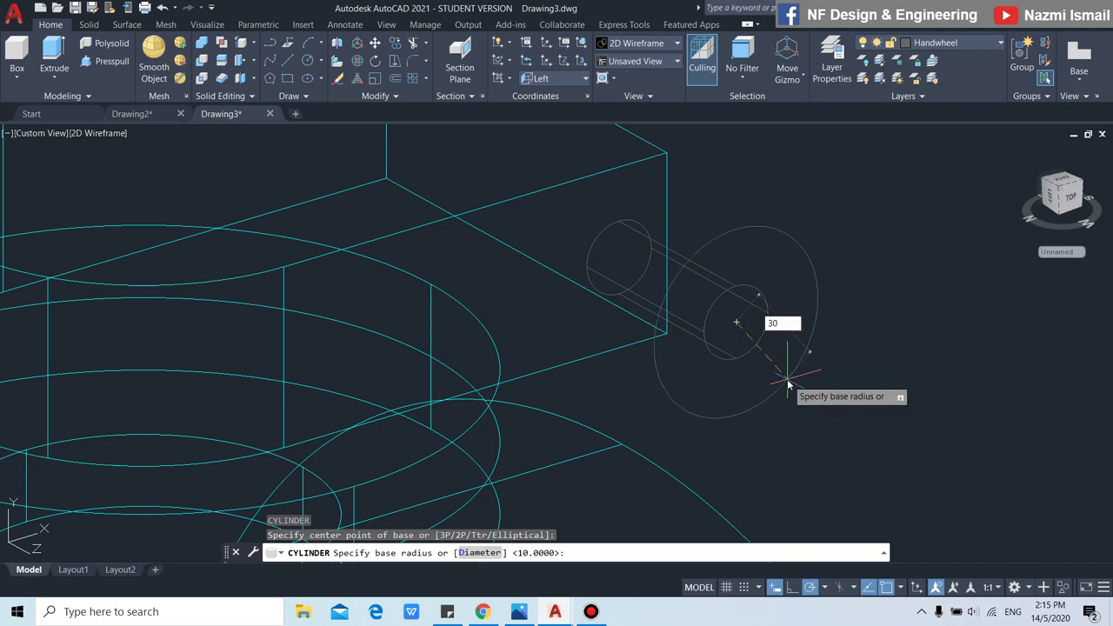
key("Return")
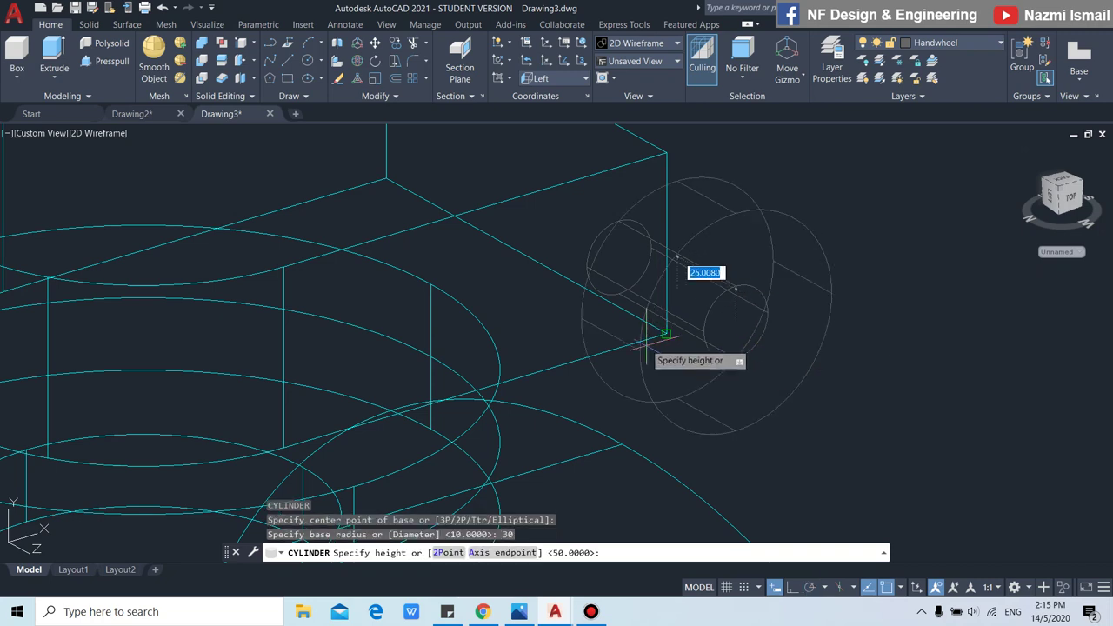
scroll(696, 348, "down", 2)
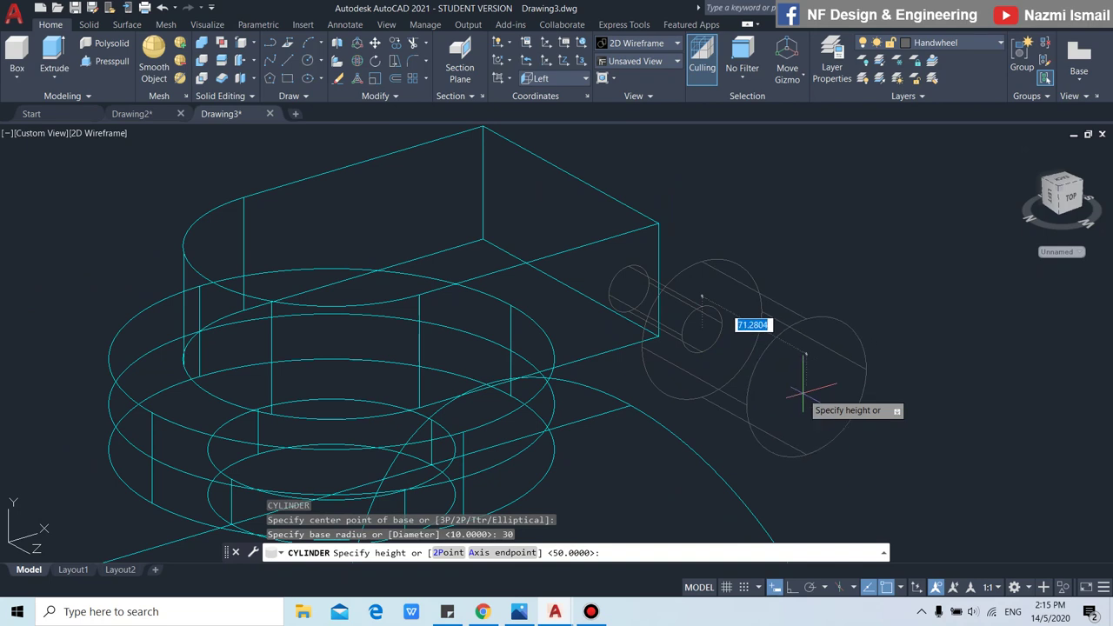
type("60")
key("Return")
scroll(758, 348, "down", 2)
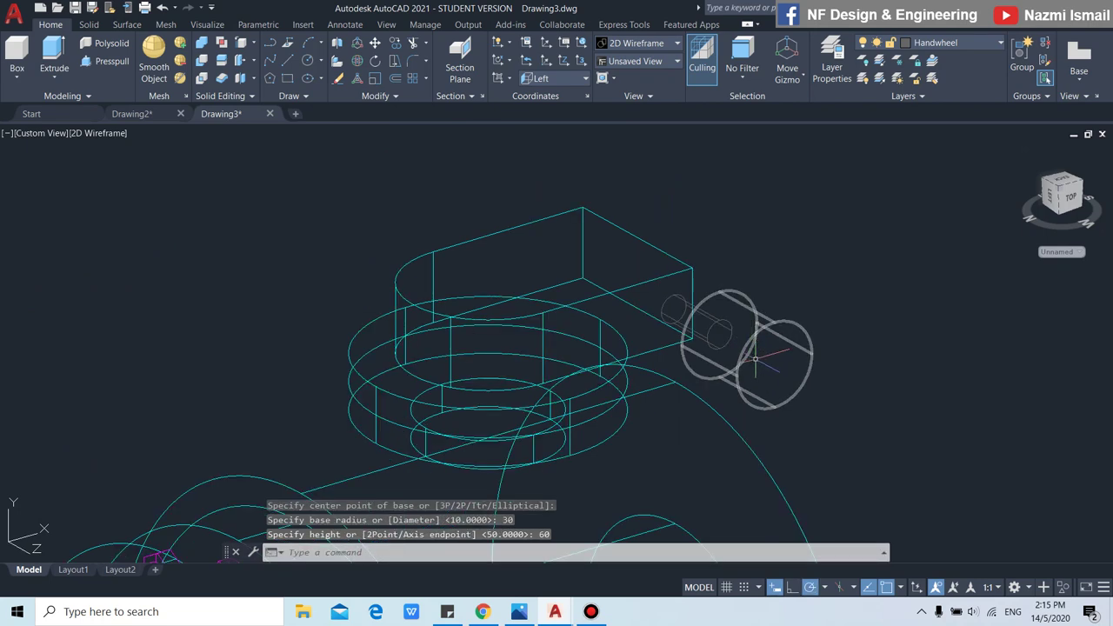
middle_click_drag(849, 406, 874, 413, "shift")
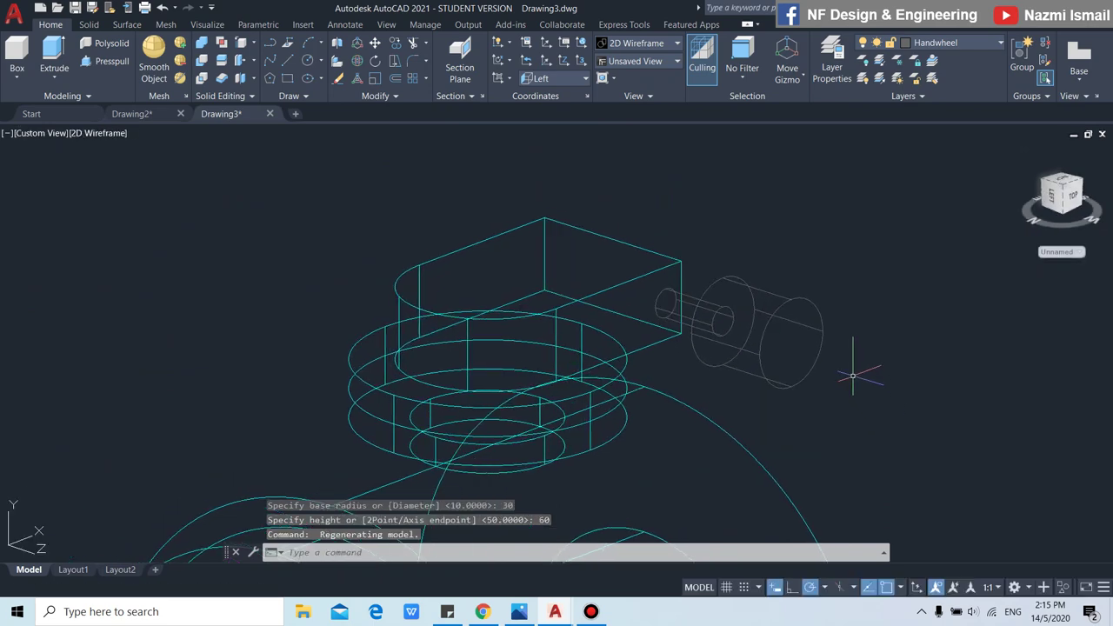
scroll(852, 376, "up", 3)
Add a radius-10, 20-long cylinder centred on the larger cylinder's end face.
type("CYL")
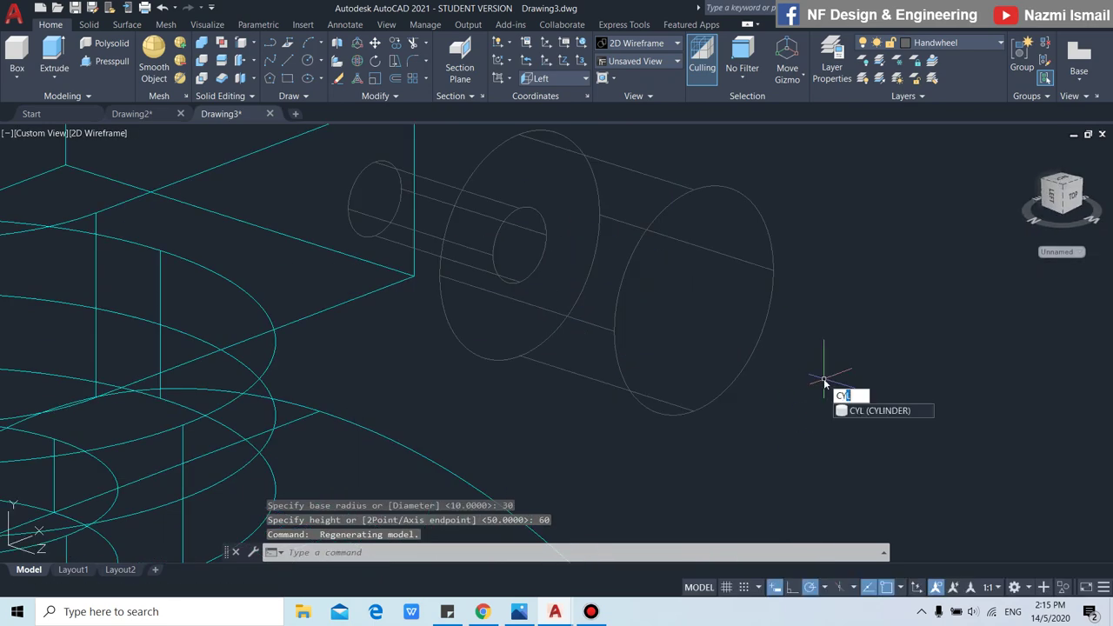
key("Return")
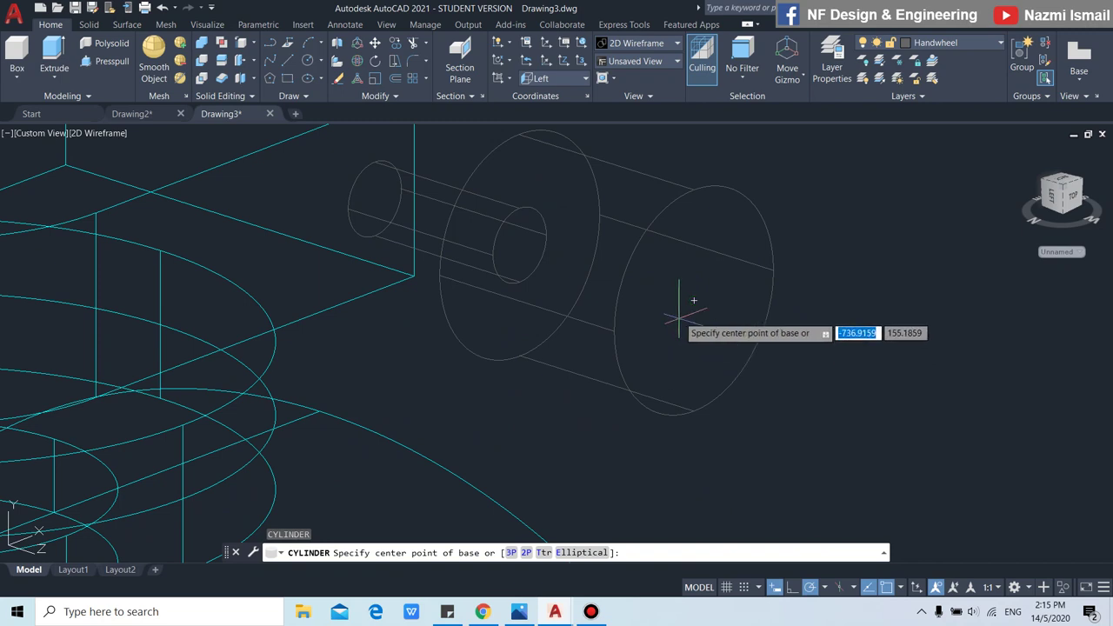
left_click(692, 298)
type("10")
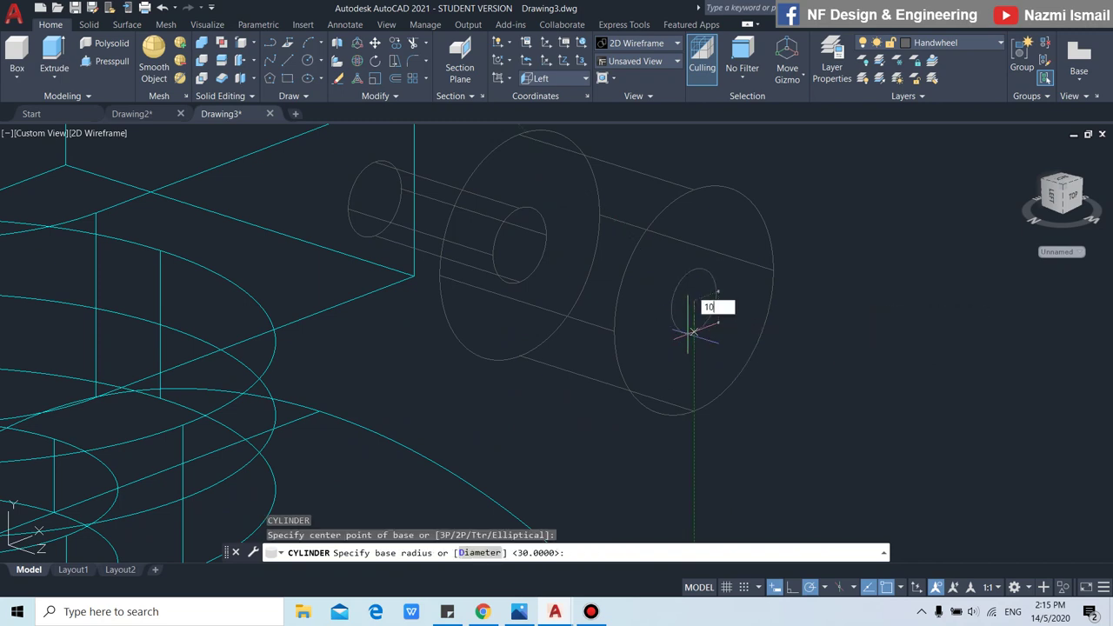
key("Return")
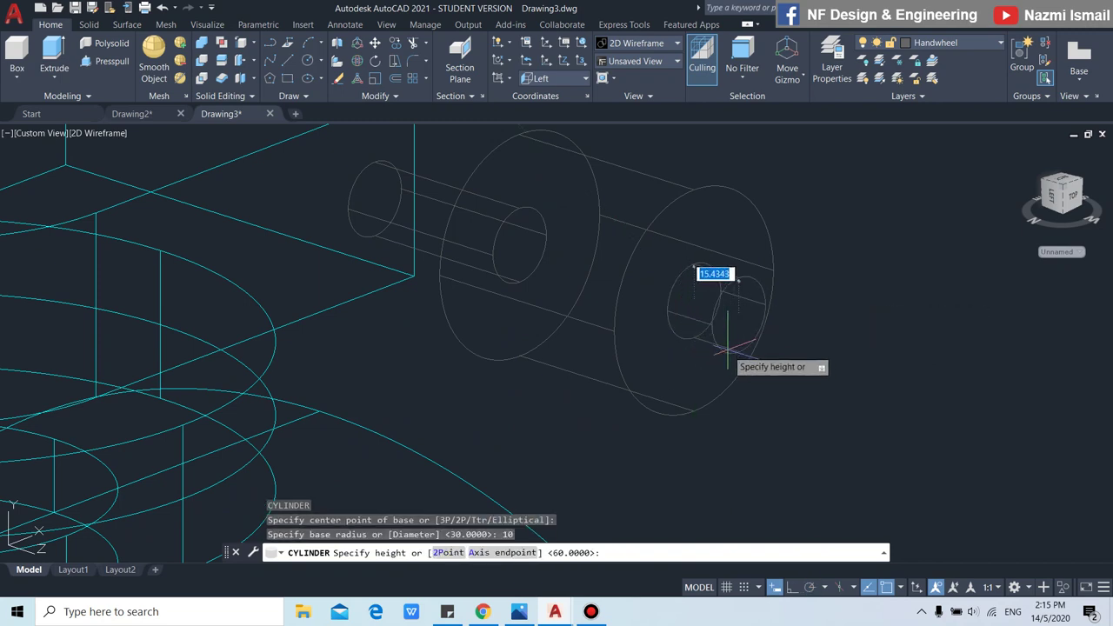
type("20")
key("Return")
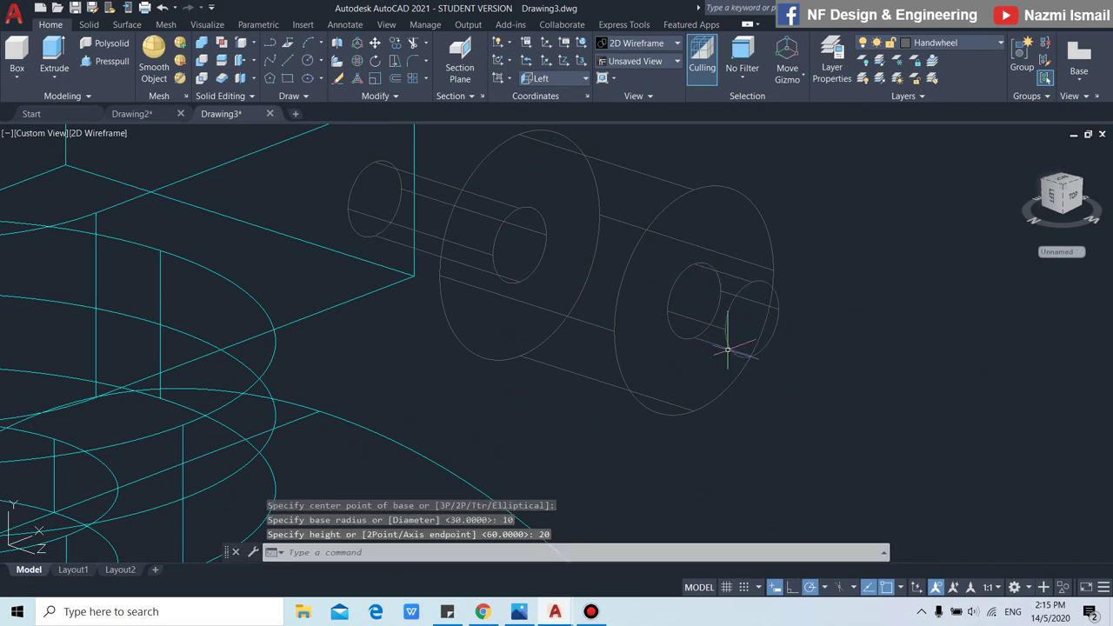
scroll(757, 374, "down", 2)
scroll(792, 401, "down", 2)
Draw a radius-150 circle centred on the small cylinder's end.
type("c")
key("Return")
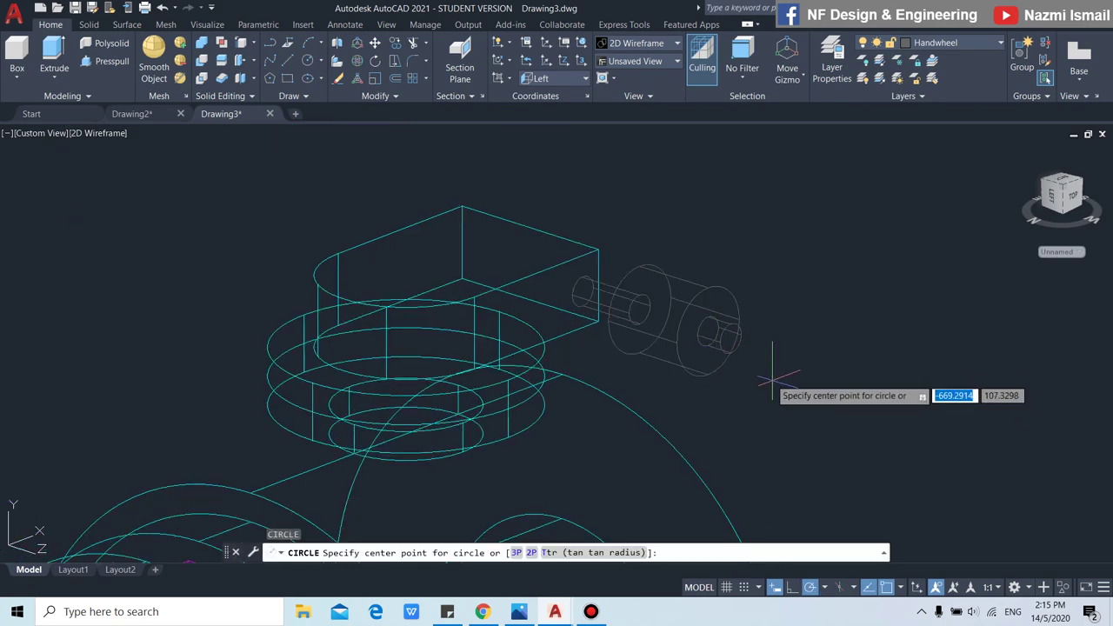
left_click(710, 331)
type("150")
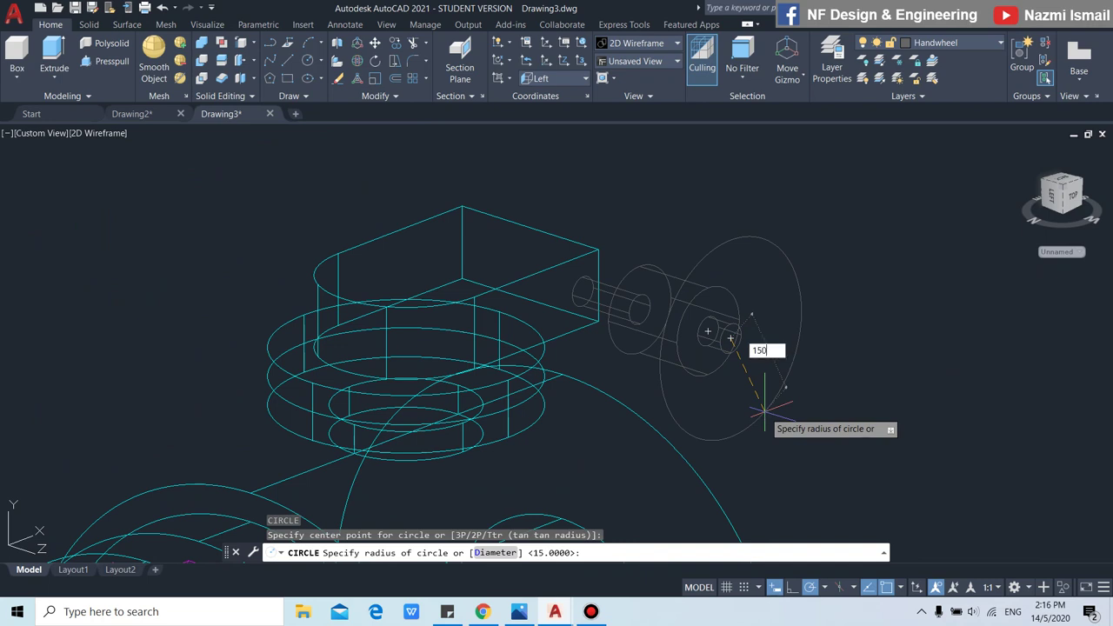
key("Return")
scroll(755, 396, "down", 2)
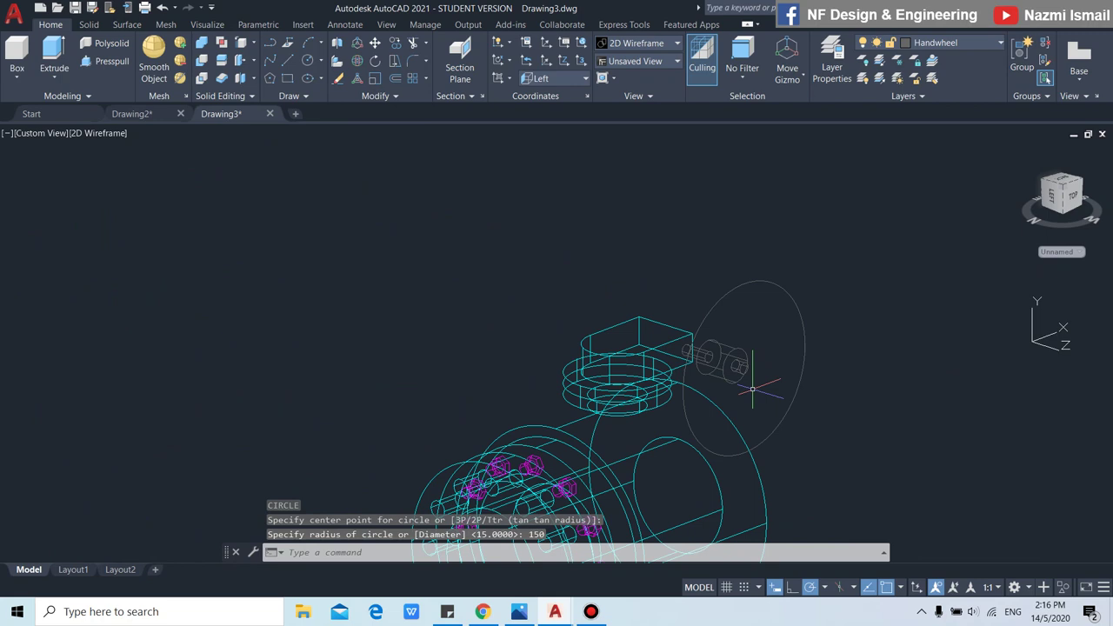
Move the 150 circle 30 along the Z axis with Ortho on.
type("m")
key("Return")
left_click(795, 421)
key("Return")
scroll(813, 426, "up", 2)
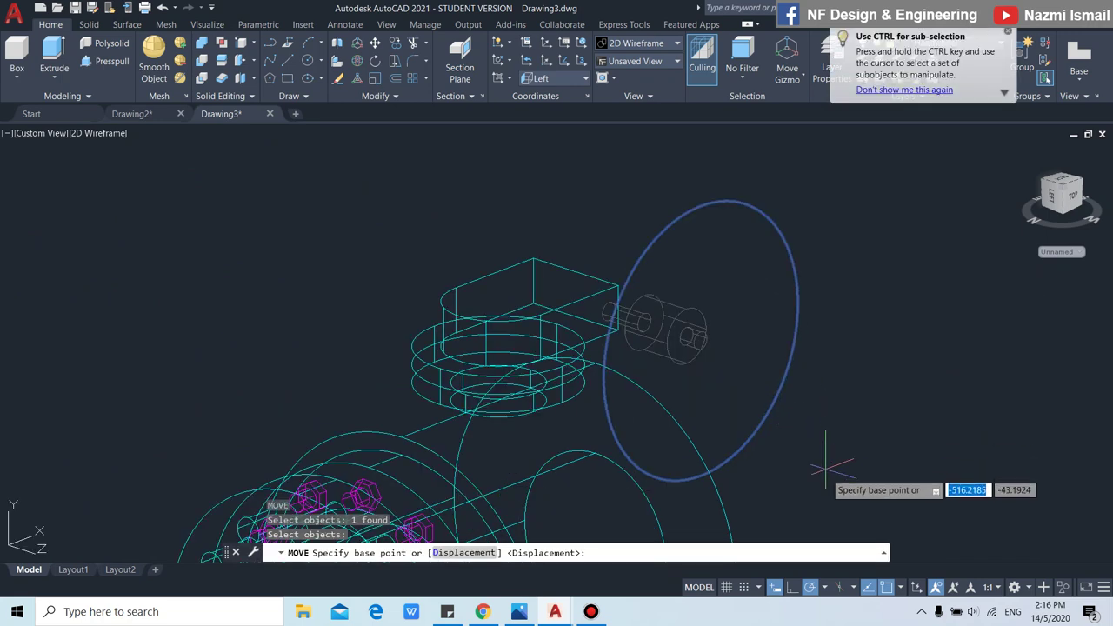
left_click(793, 589)
left_click(842, 371)
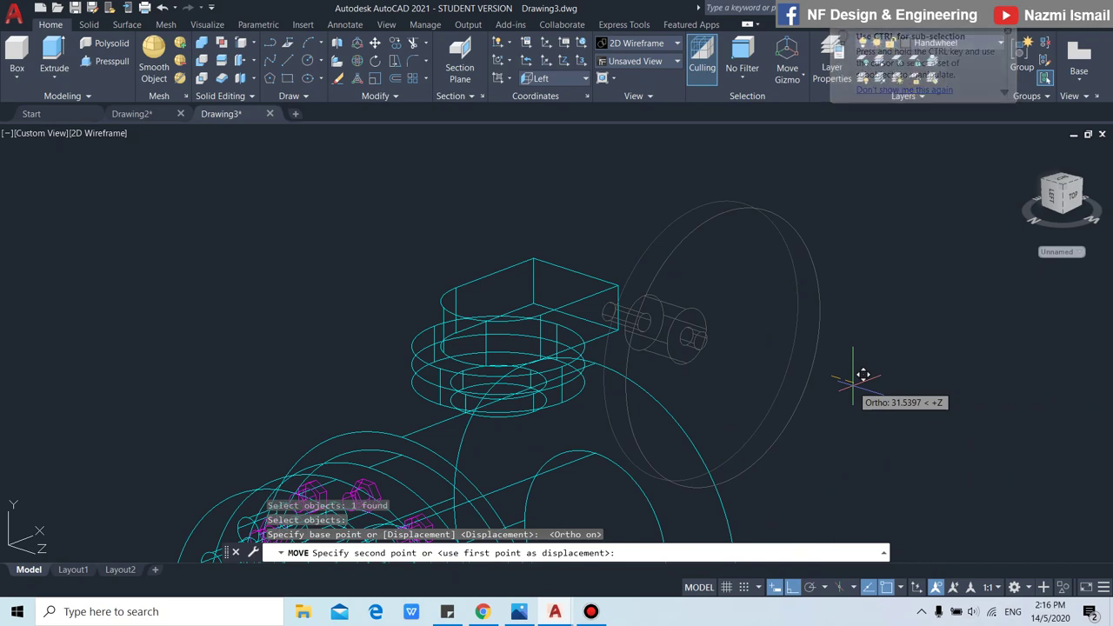
type("30")
key("Return")
mouse_move(816, 435)
middle_mouse_down("shift")
mouse_move(878, 423)
mouse_move(781, 426)
mouse_move(781, 404)
middle_mouse_up("shift")
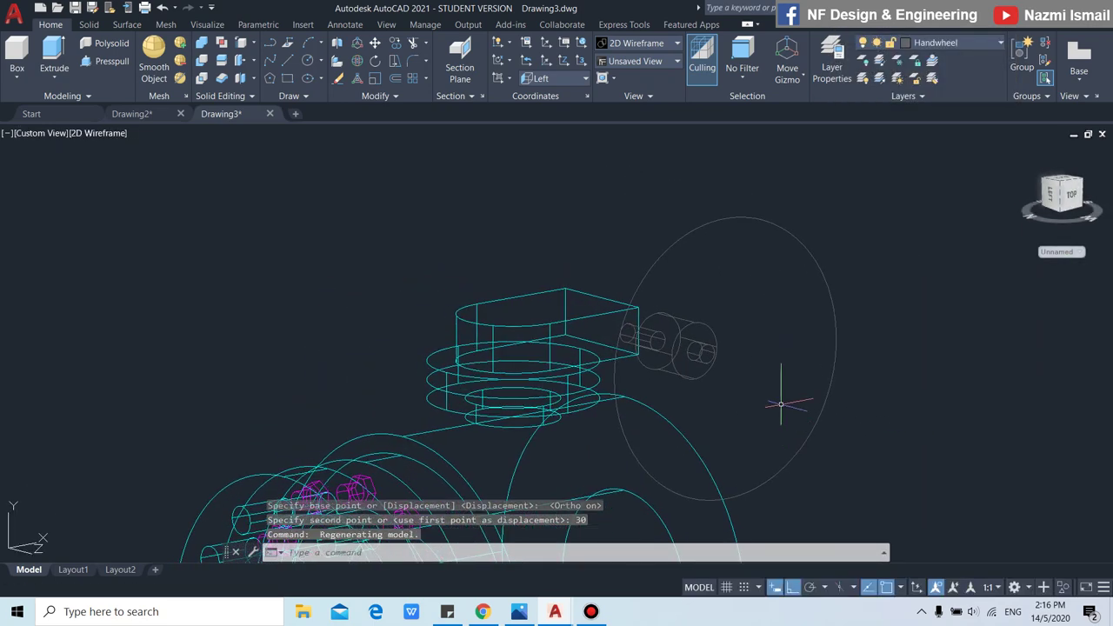
scroll(788, 324, "up", 2)
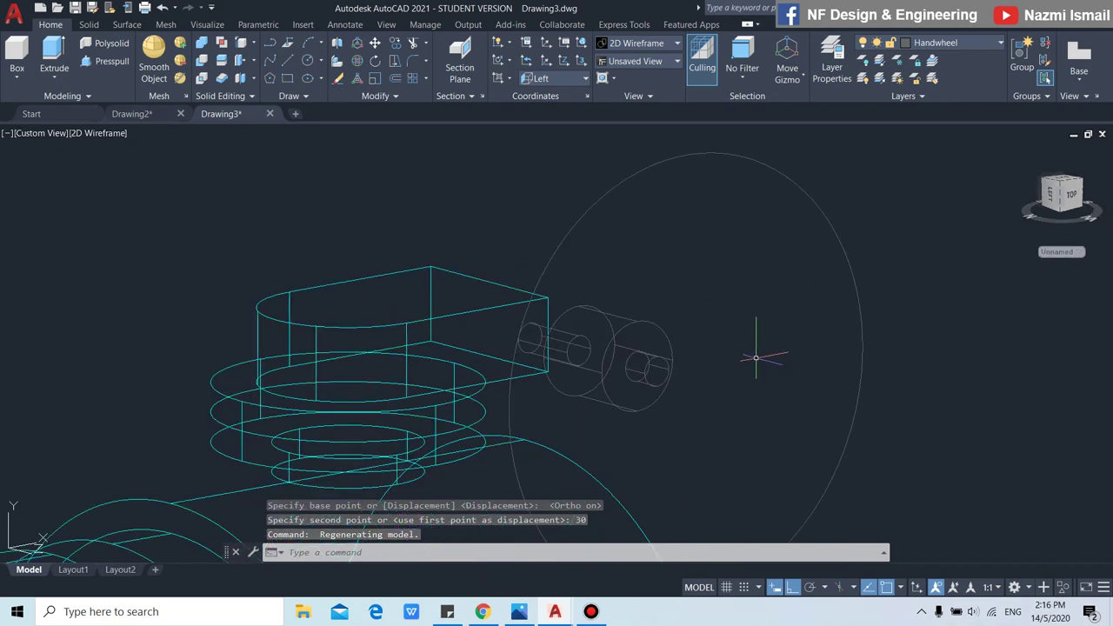
type("L")
Draw a spoke line from the midpoint between two points out to the wheel rim, with Polar on.
key("Return")
scroll(679, 374, "up", 4)
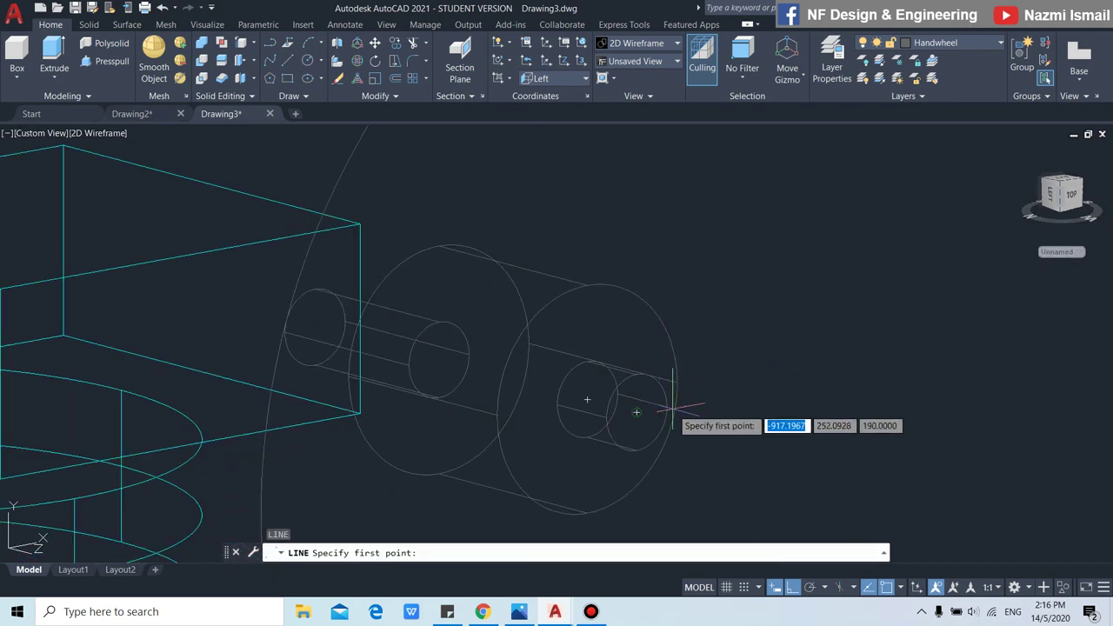
right_click(673, 415, "shift")
left_click(736, 111)
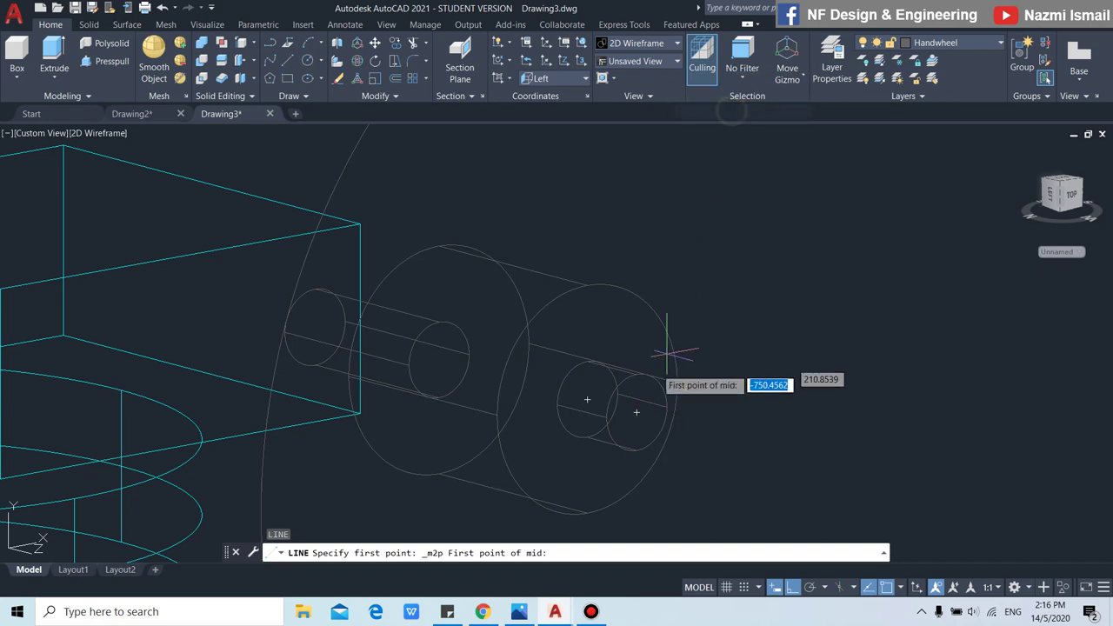
scroll(638, 410, "up", 2)
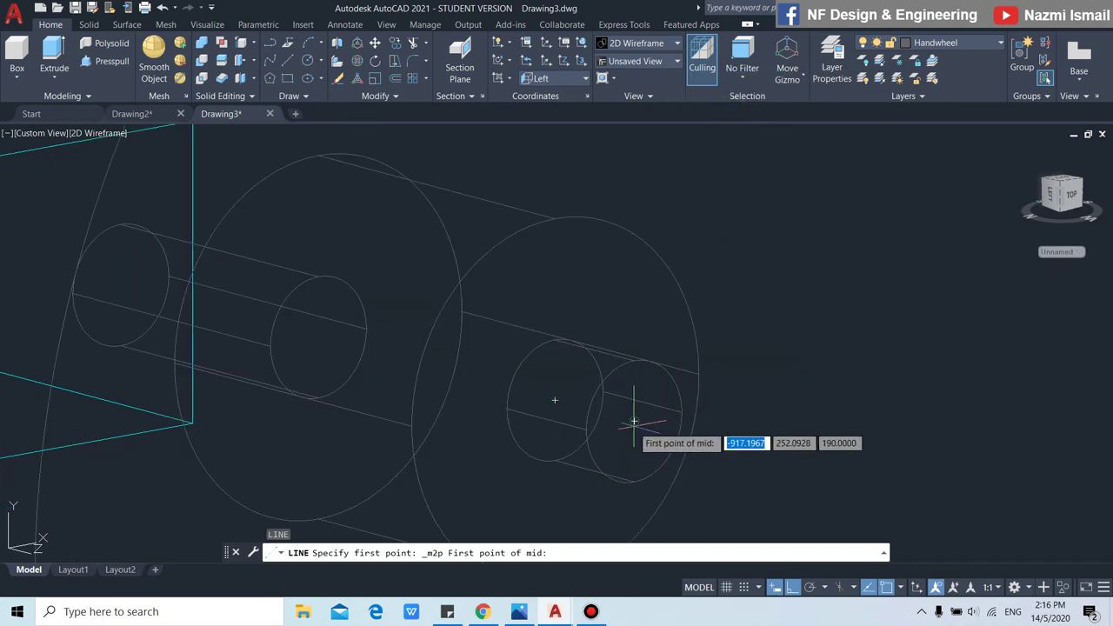
left_click(635, 422)
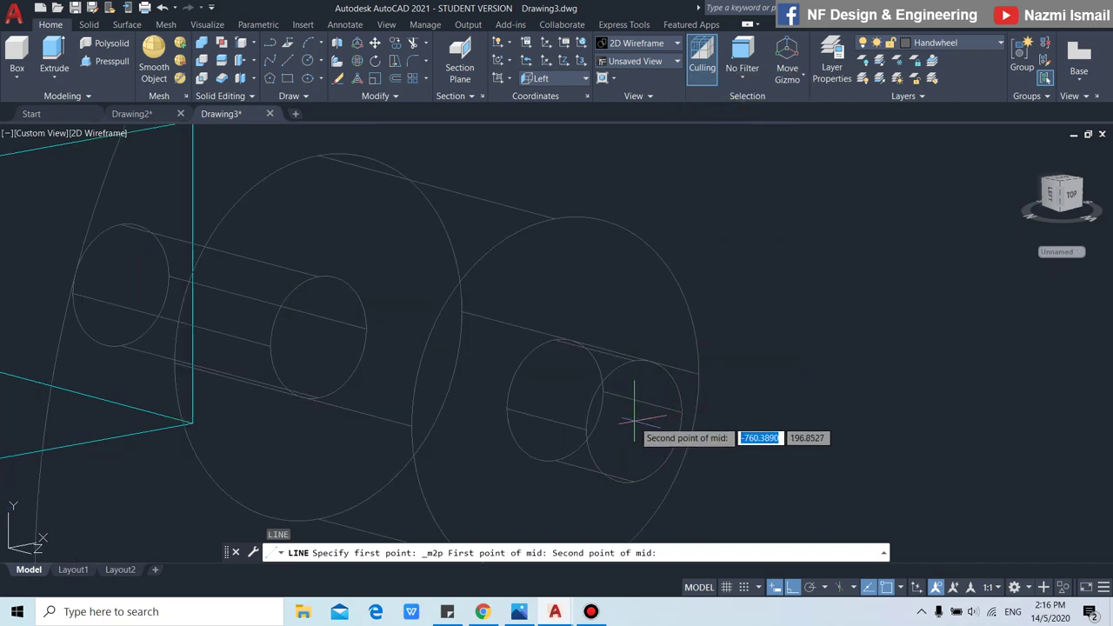
left_click(556, 400)
scroll(557, 400, "down", 3)
scroll(597, 402, "up", 1)
scroll(584, 385, "up", 1)
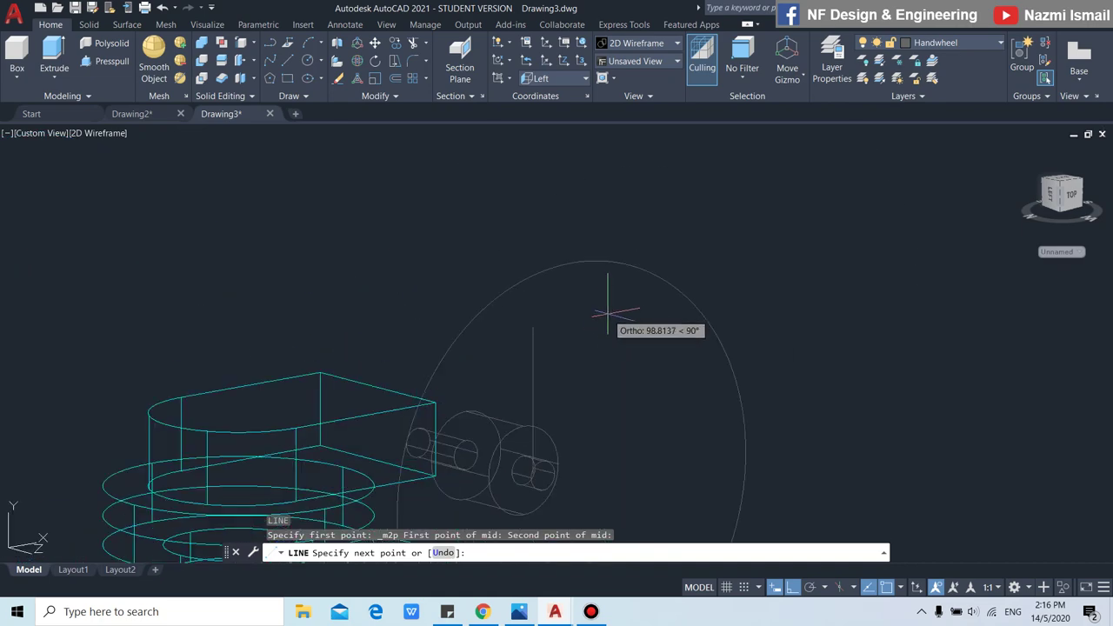
left_click(810, 588)
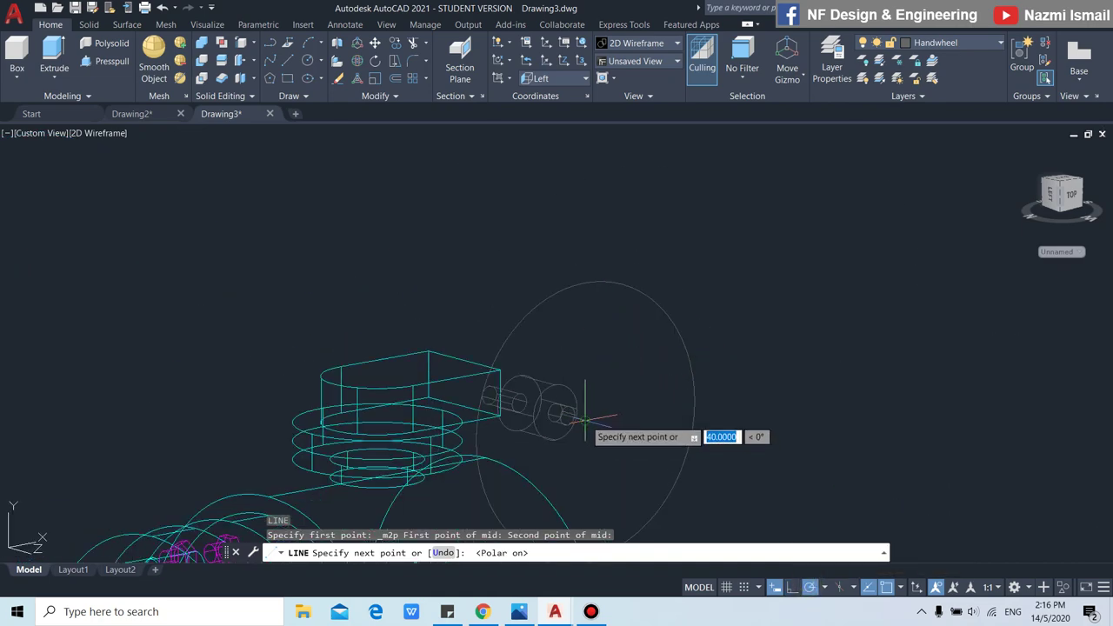
left_click(584, 283)
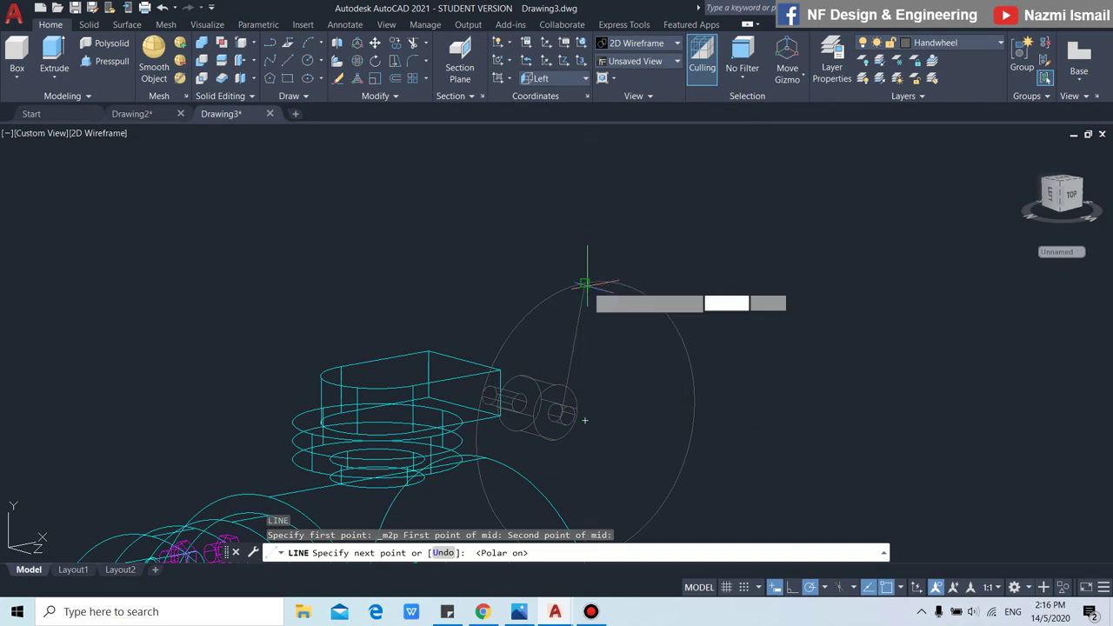
key("Return")
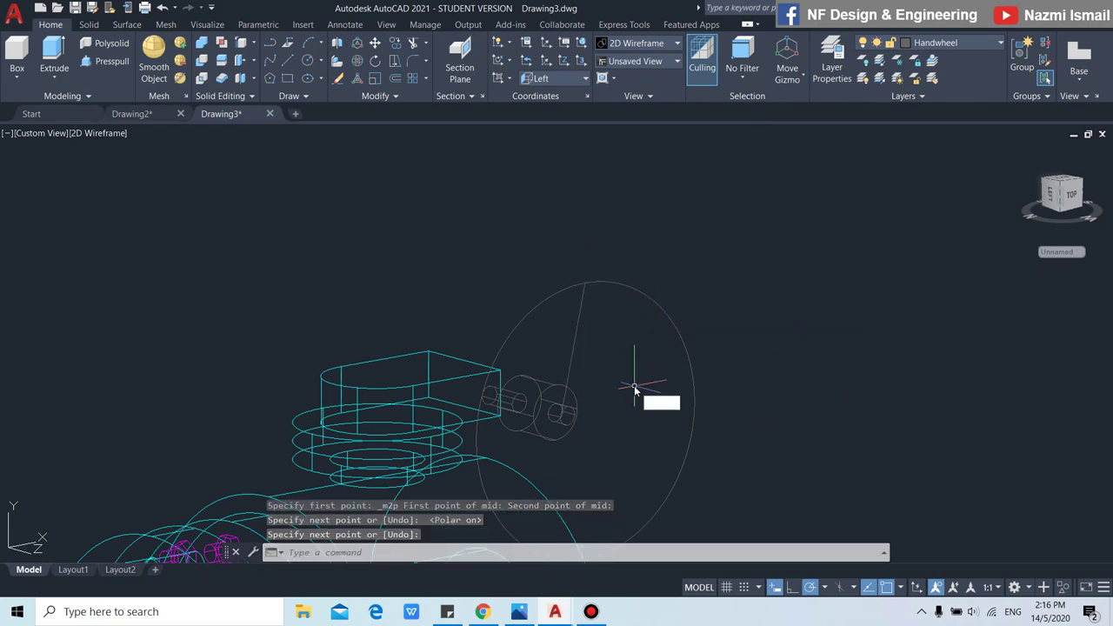
Start a small profile circle centred beside the wheel.
type("c")
key("Return")
left_click(770, 435)
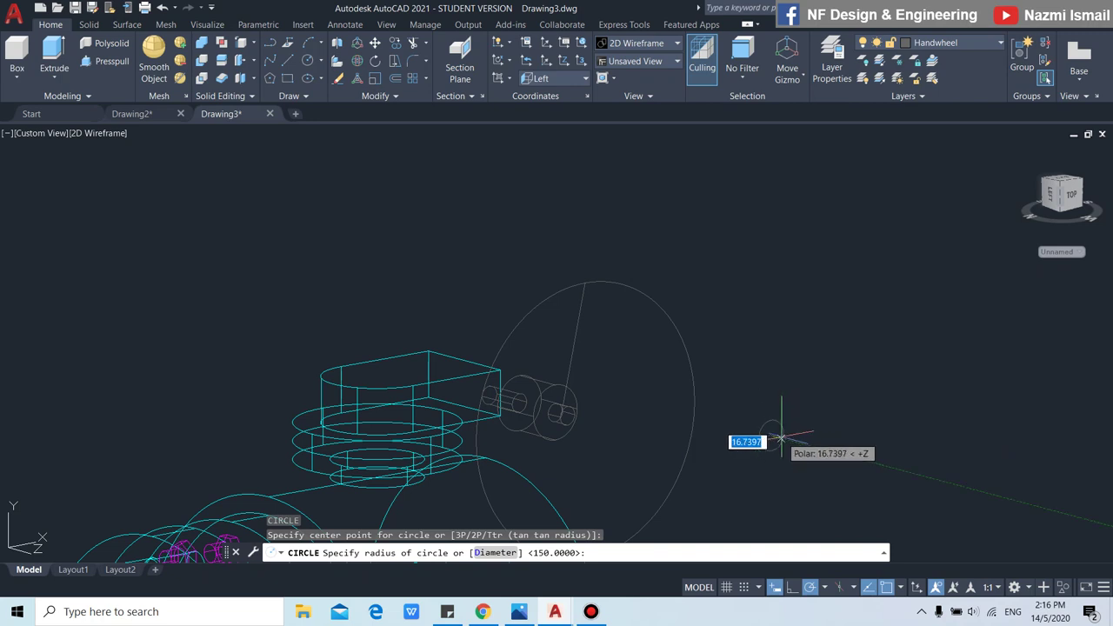
Finish the radius-15 circle and sweep it around the large circle to form the rim tube.
type("1")
key("Return")
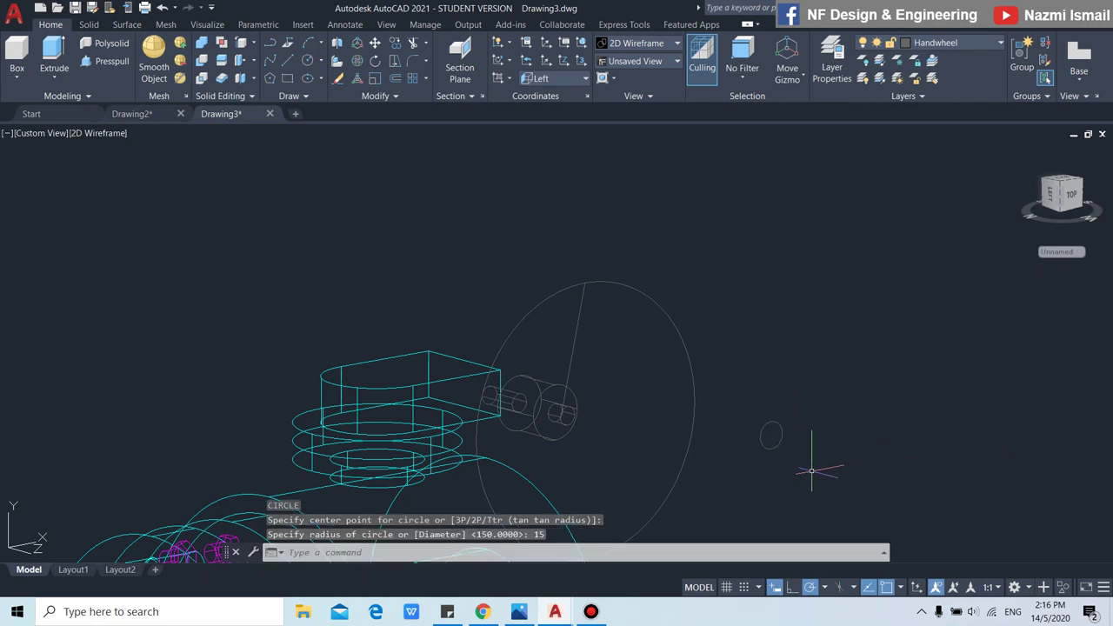
type("SWE")
key("Return")
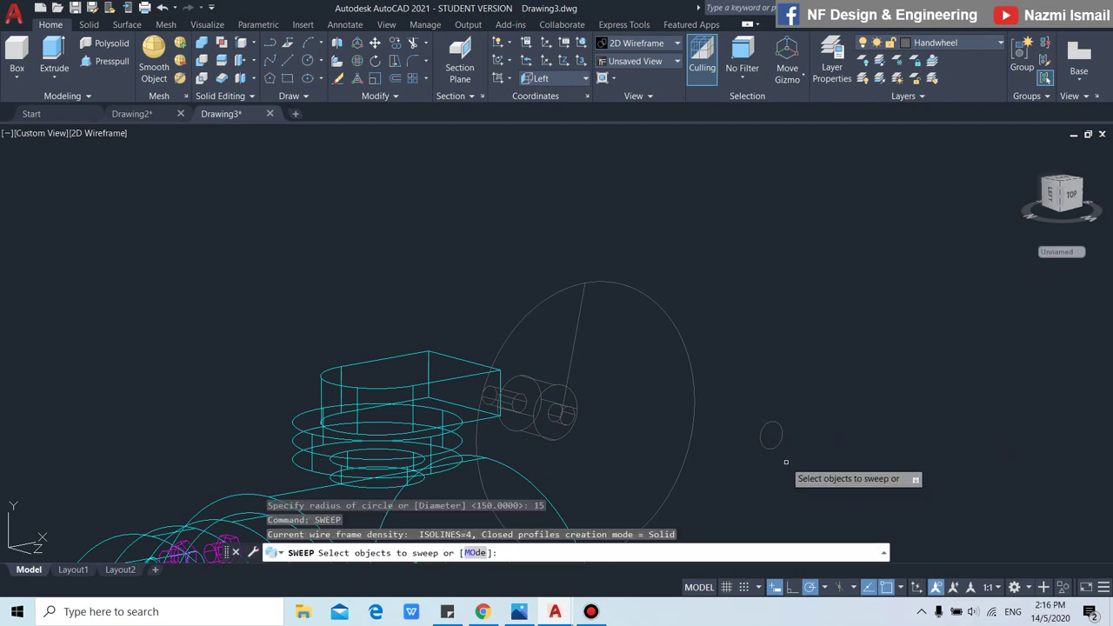
left_click(778, 443)
key("Return")
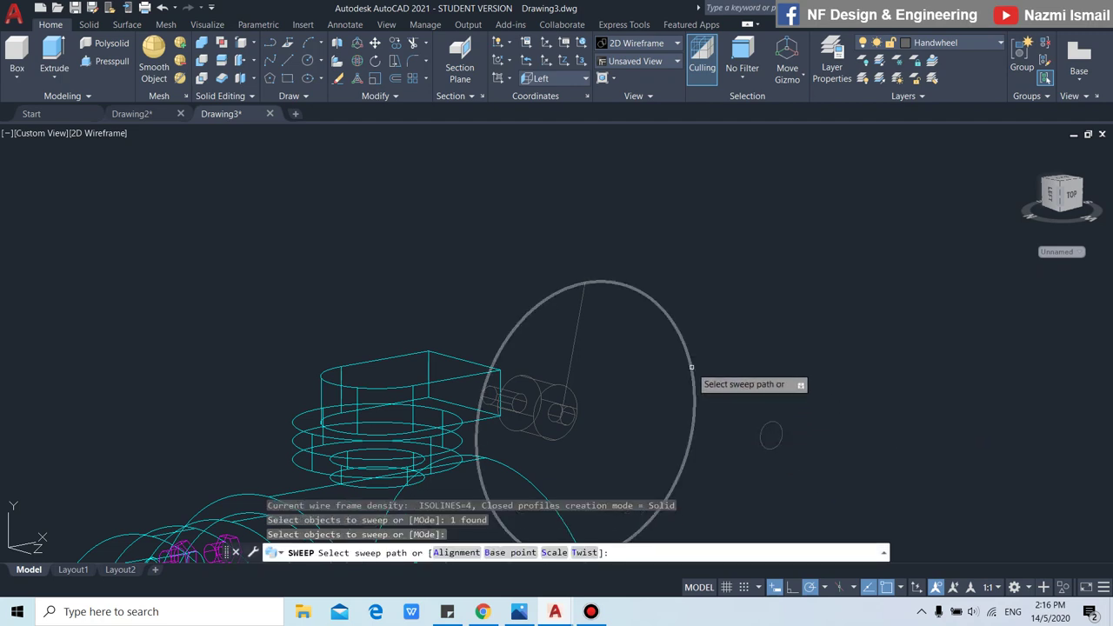
left_click(694, 374)
type("c")
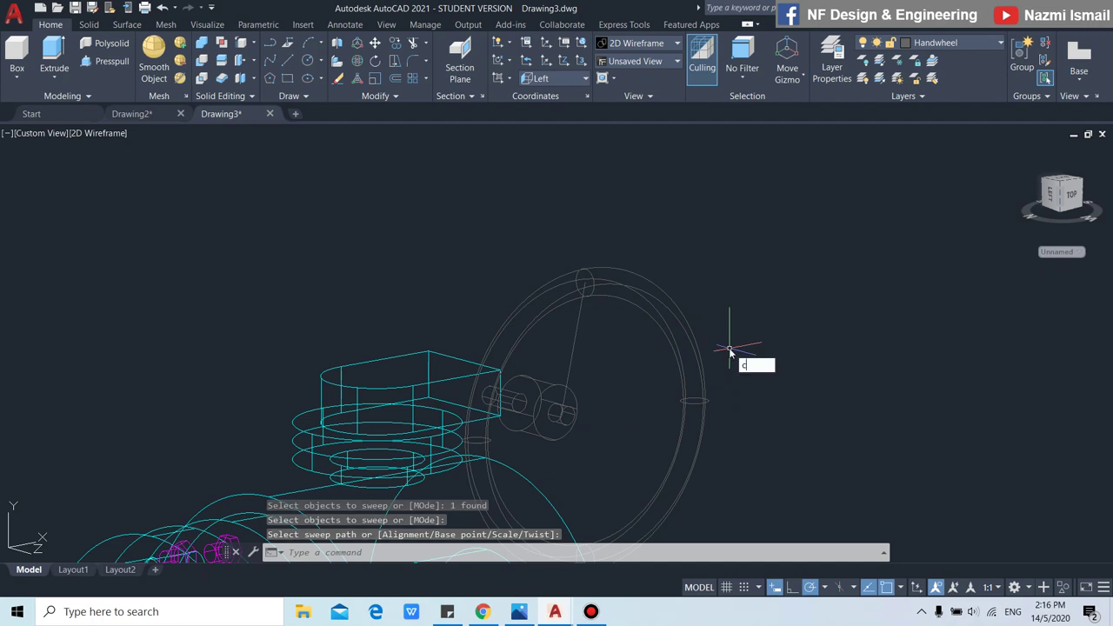
Draw a radius-10 circle and sweep it along the spoke line into a solid rod.
key("Return")
left_click(770, 398)
type("1")
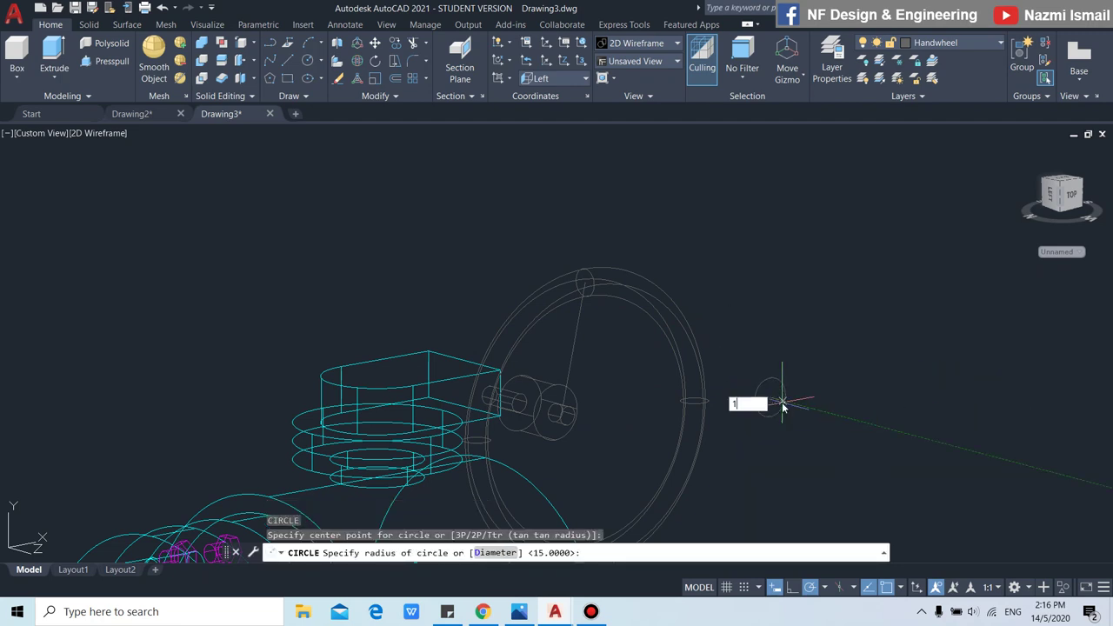
type("0")
key("Return")
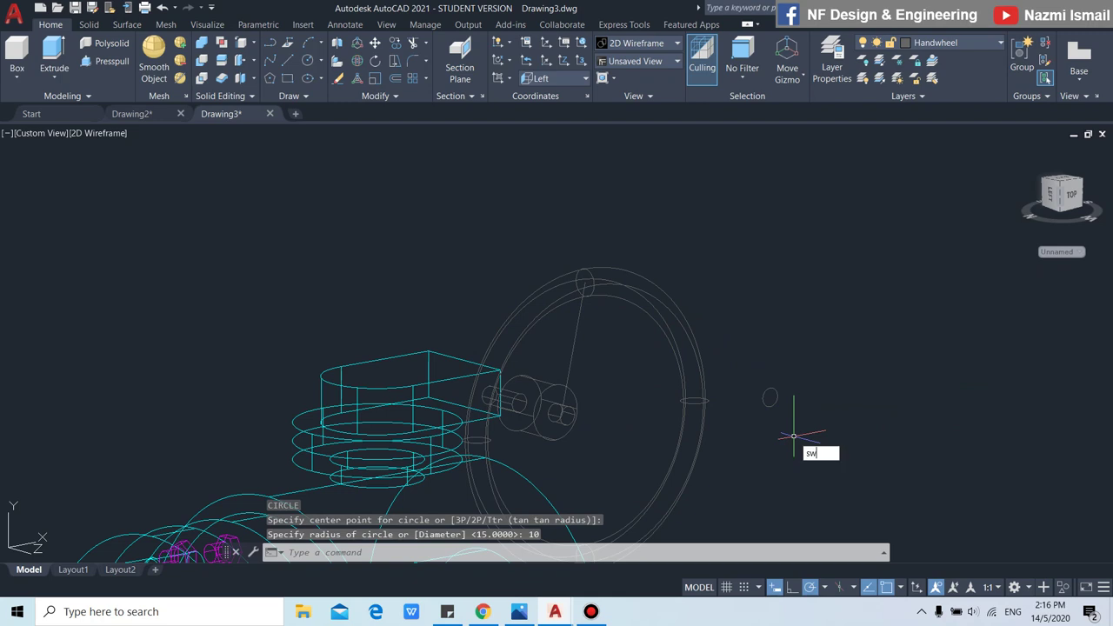
key("Return")
left_click(770, 391)
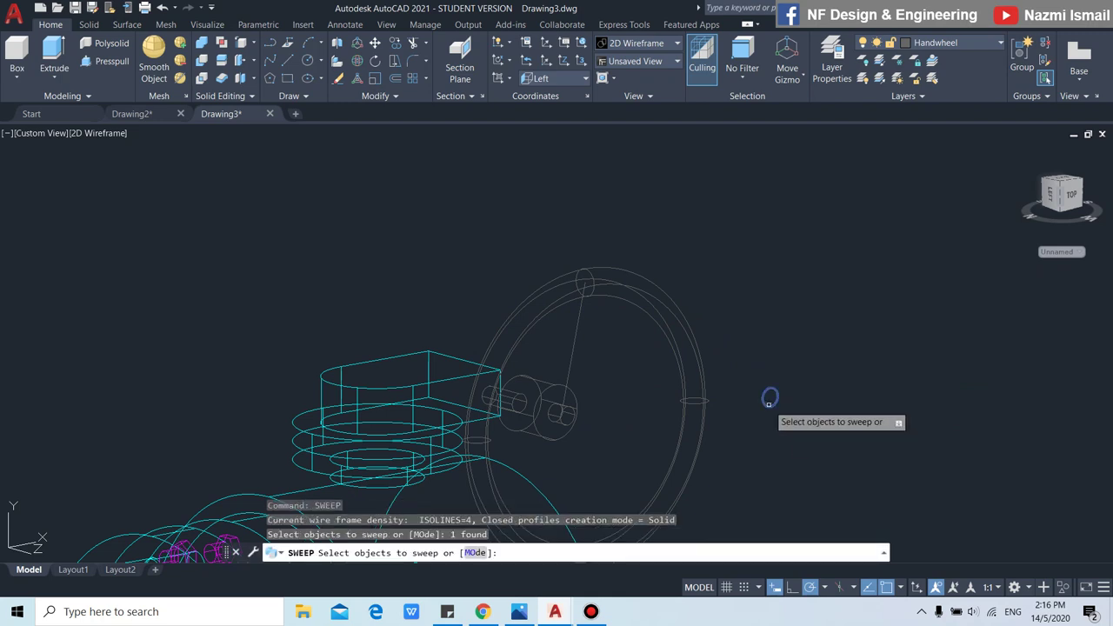
key("Return")
left_click(572, 358)
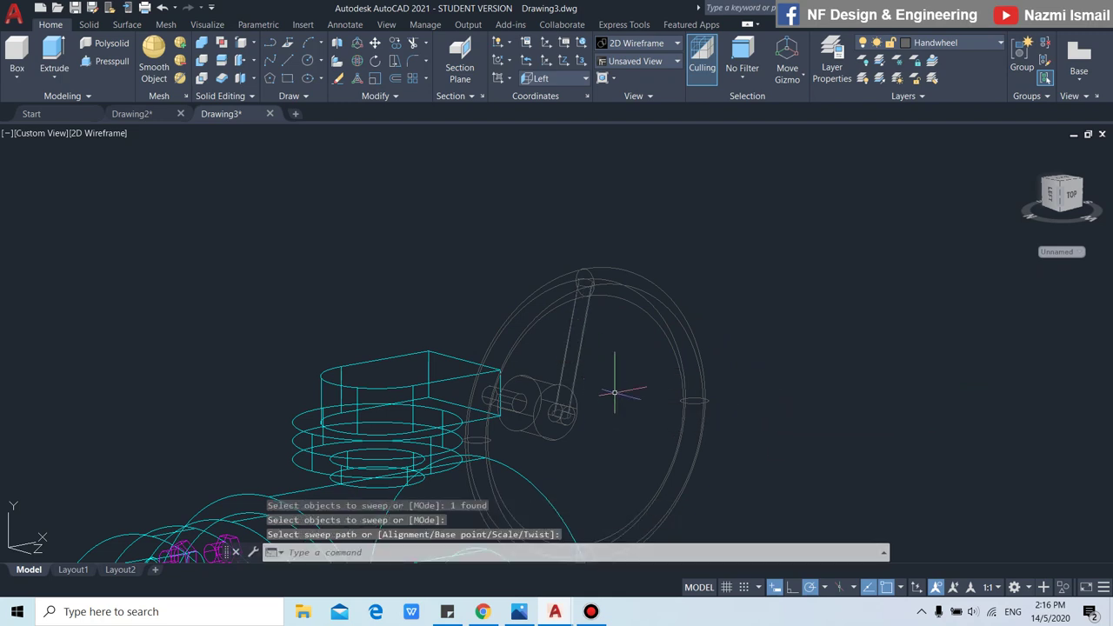
type("ar")
key("Return")
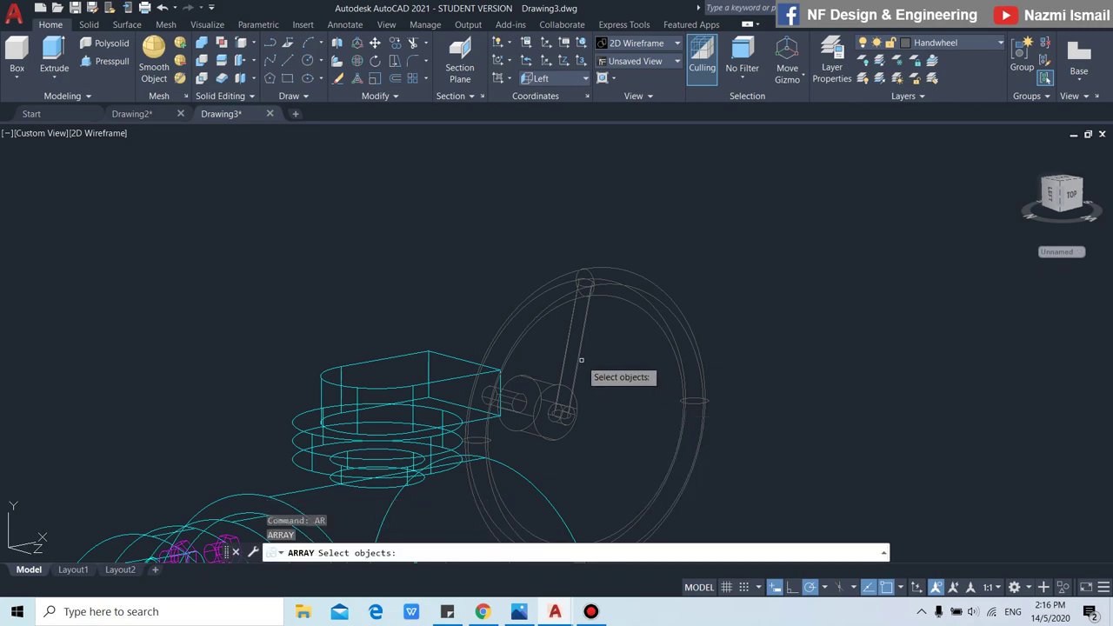
Polar-array the spoke rod around the hub centre into 3 items.
left_click(581, 362)
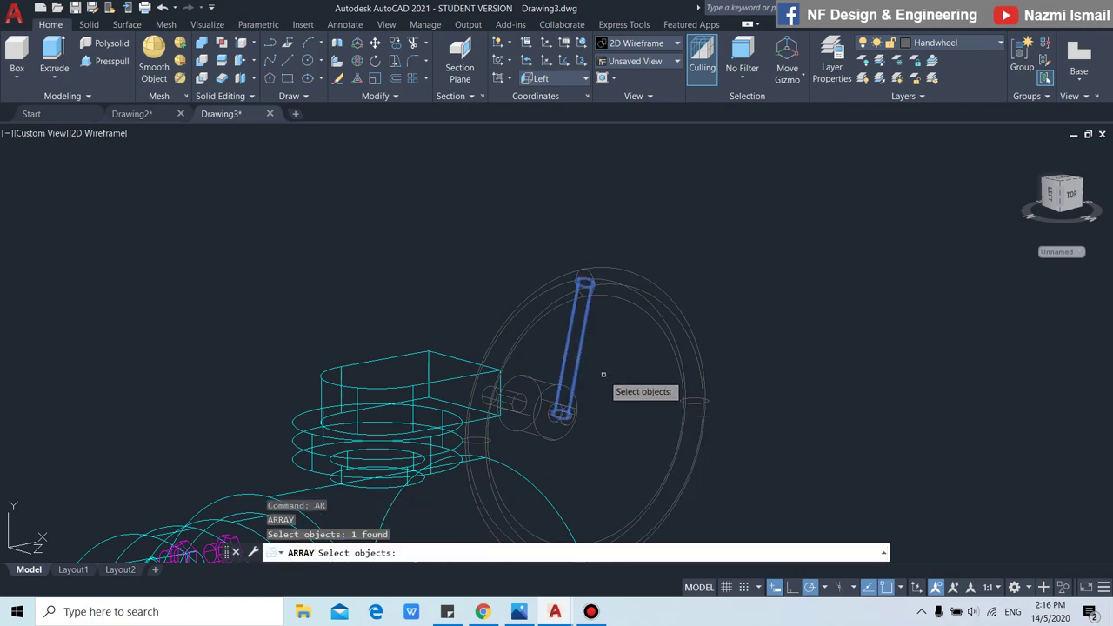
key("Return")
left_click(642, 442)
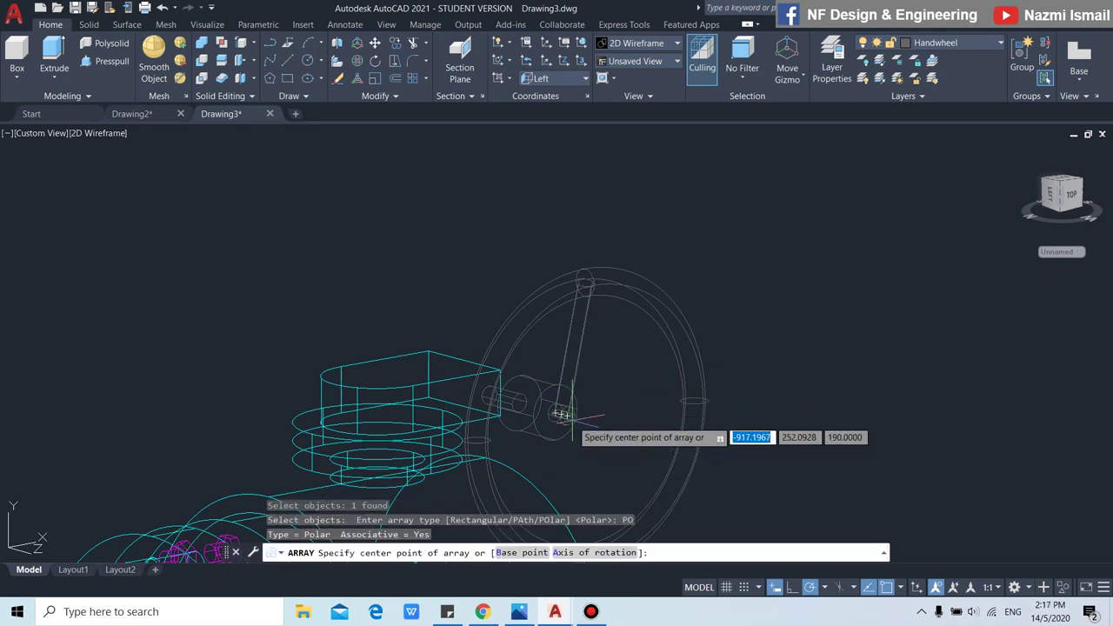
scroll(553, 400, "up", 5)
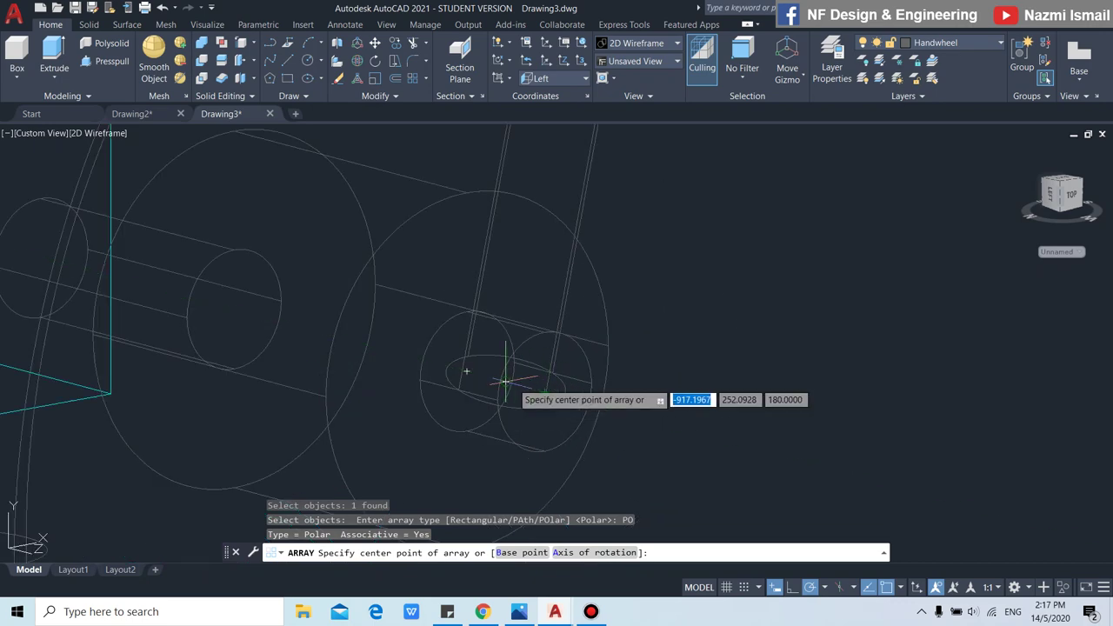
scroll(500, 372, "down", 3)
left_click(589, 311)
scroll(574, 348, "down", 3)
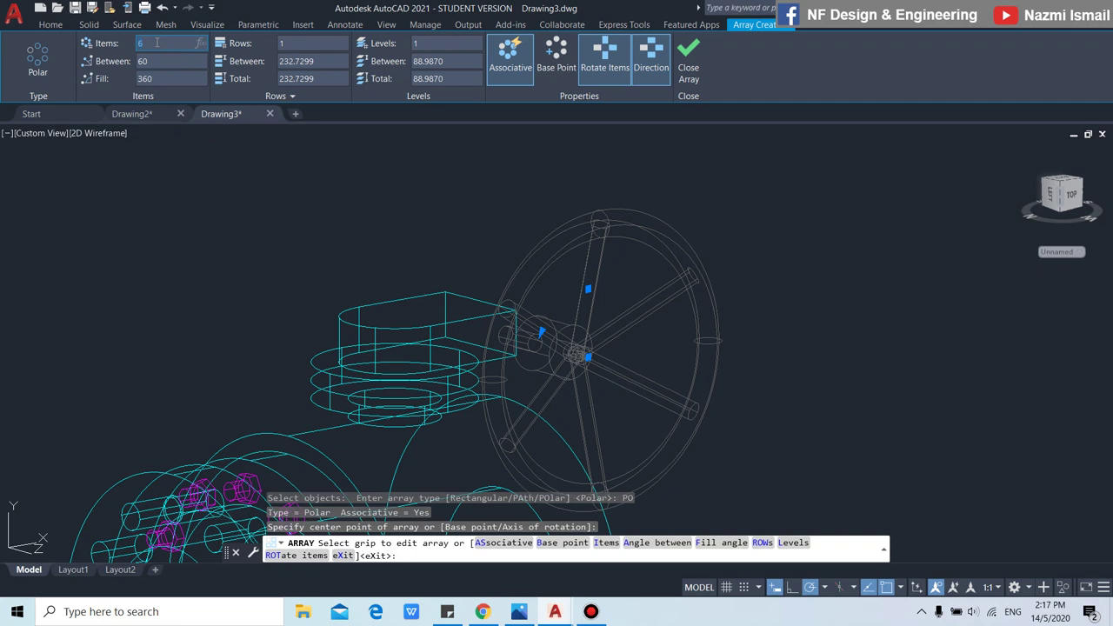
type("3")
key("Return")
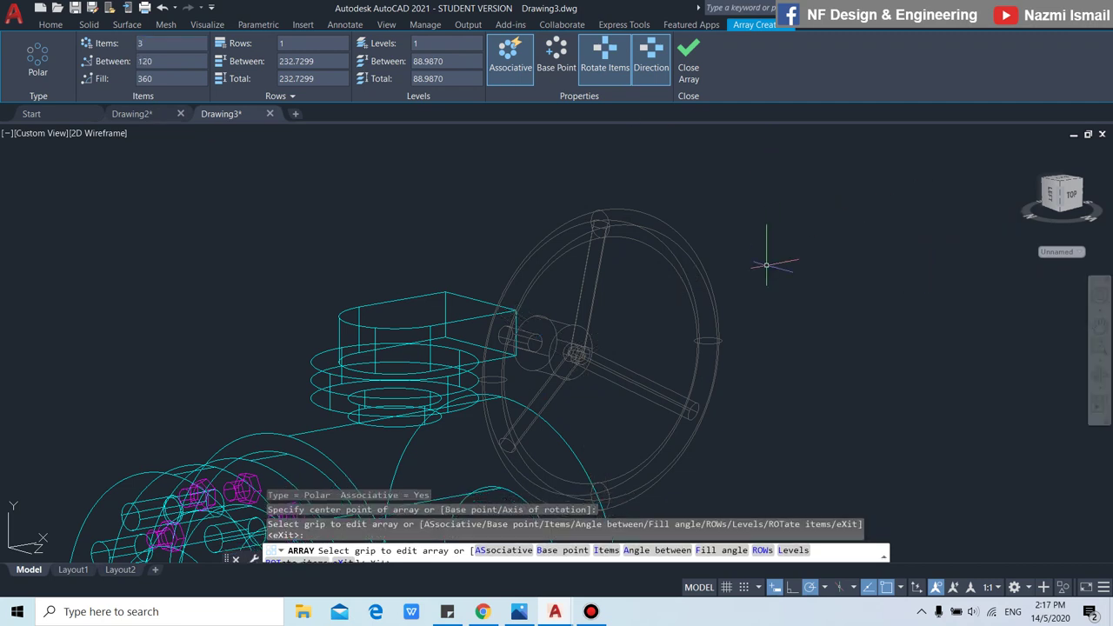
key("Return")
Switch the viewport visual style from wireframe to Conceptual and review the finished valve.
left_click(108, 134)
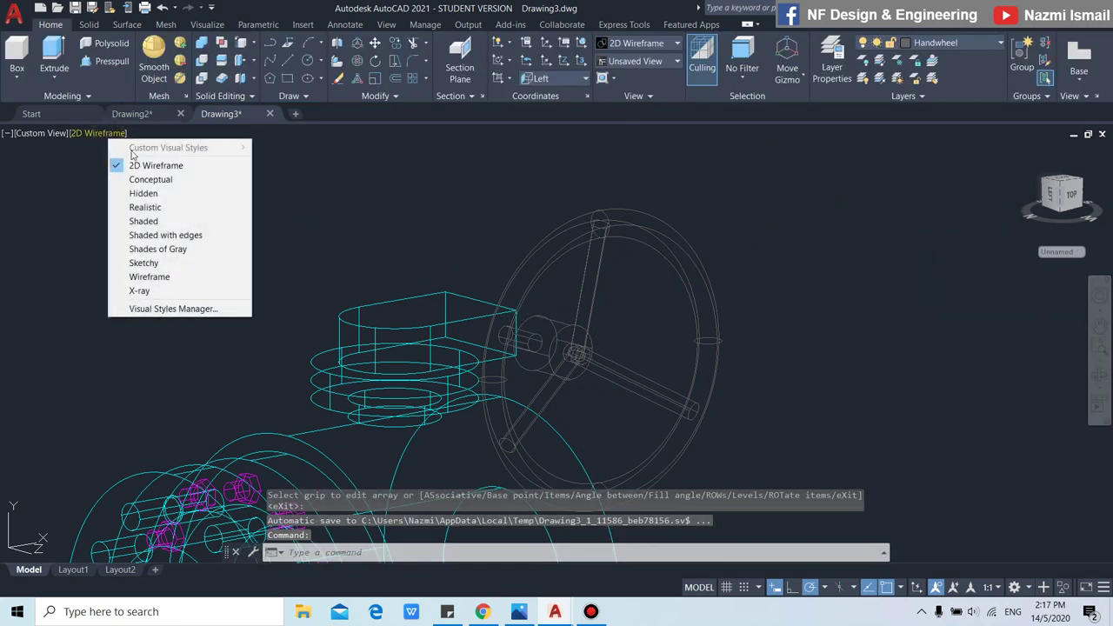
left_click(154, 181)
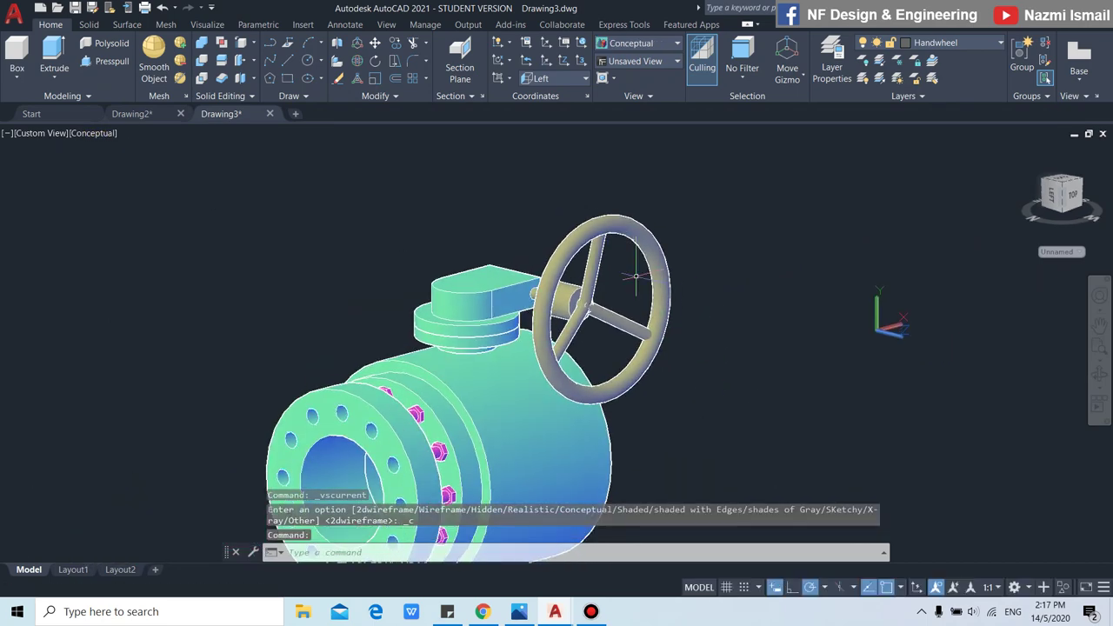
scroll(696, 391, "down", 4)
scroll(670, 374, "up", 5)
scroll(661, 364, "down", 2)
scroll(752, 299, "up", 2)
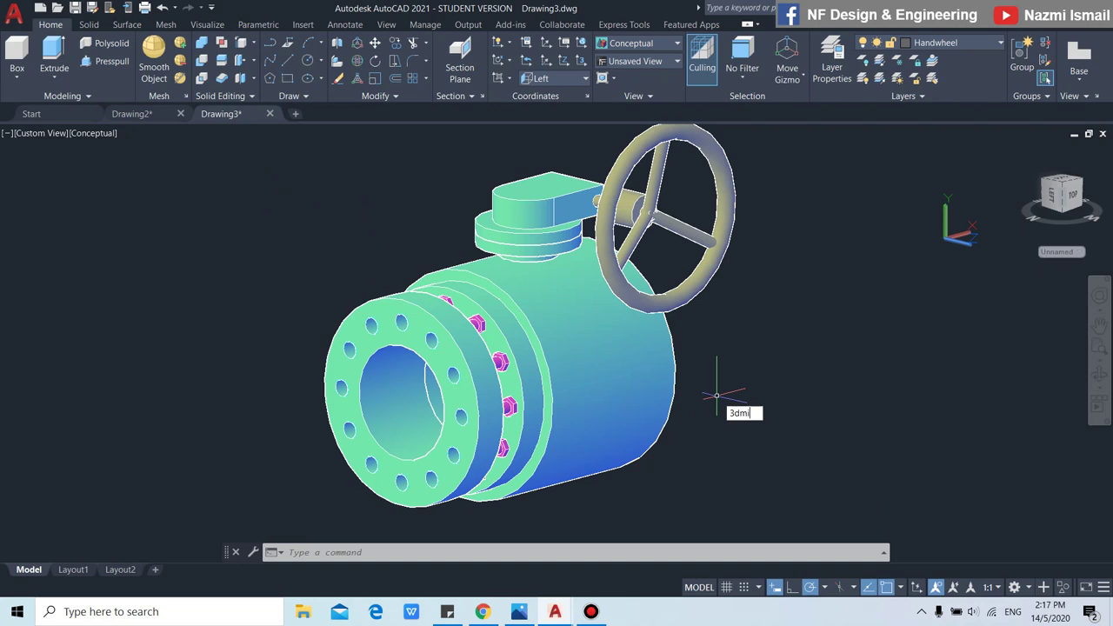
Start a 3D mirror and select the flange and its bolts.
key("Return")
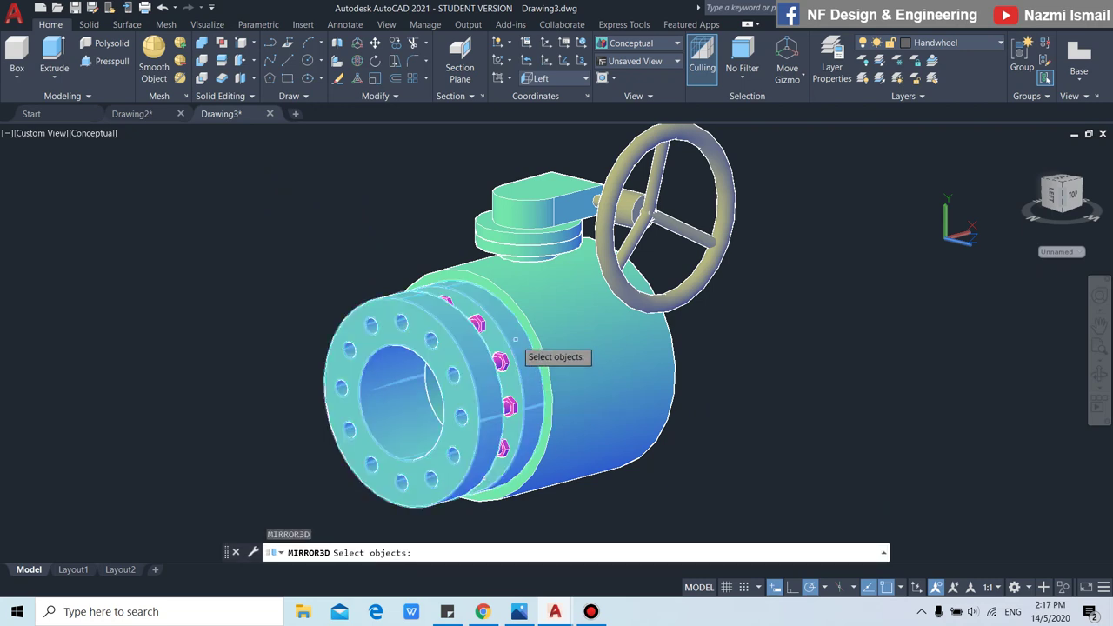
left_click(490, 346)
left_click(472, 344)
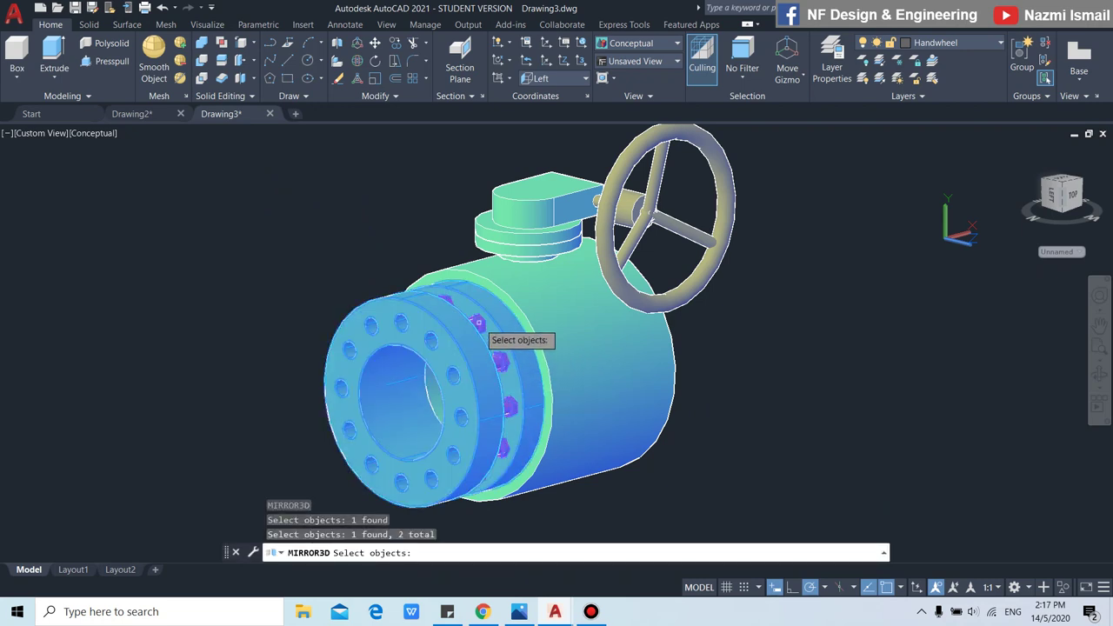
key("Return")
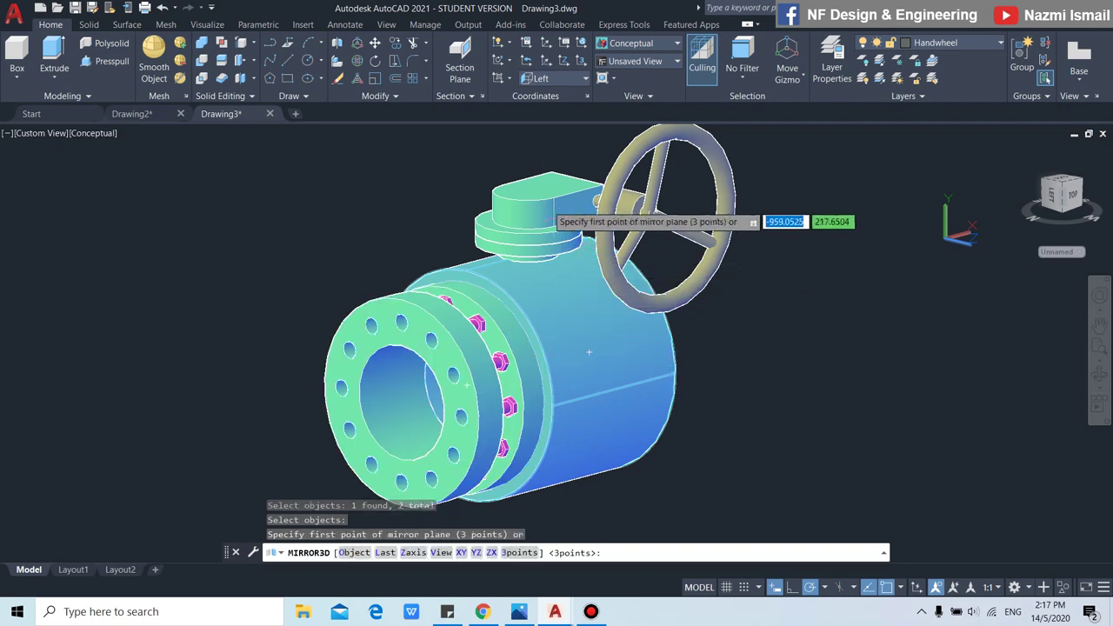
scroll(521, 253, "up", 3)
scroll(513, 265, "down", 1)
scroll(506, 263, "up", 1)
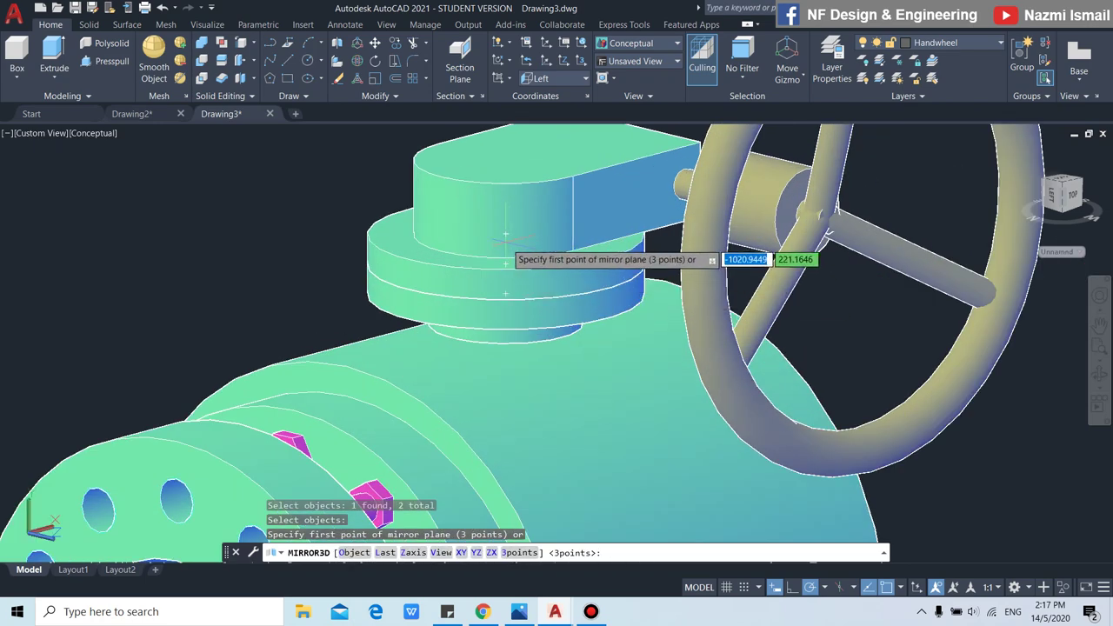
Mirror them across a plane through the valve centre, keeping the originals, and view both flanges.
left_click(506, 264)
scroll(525, 249, "down", 1)
scroll(525, 248, "down", 3)
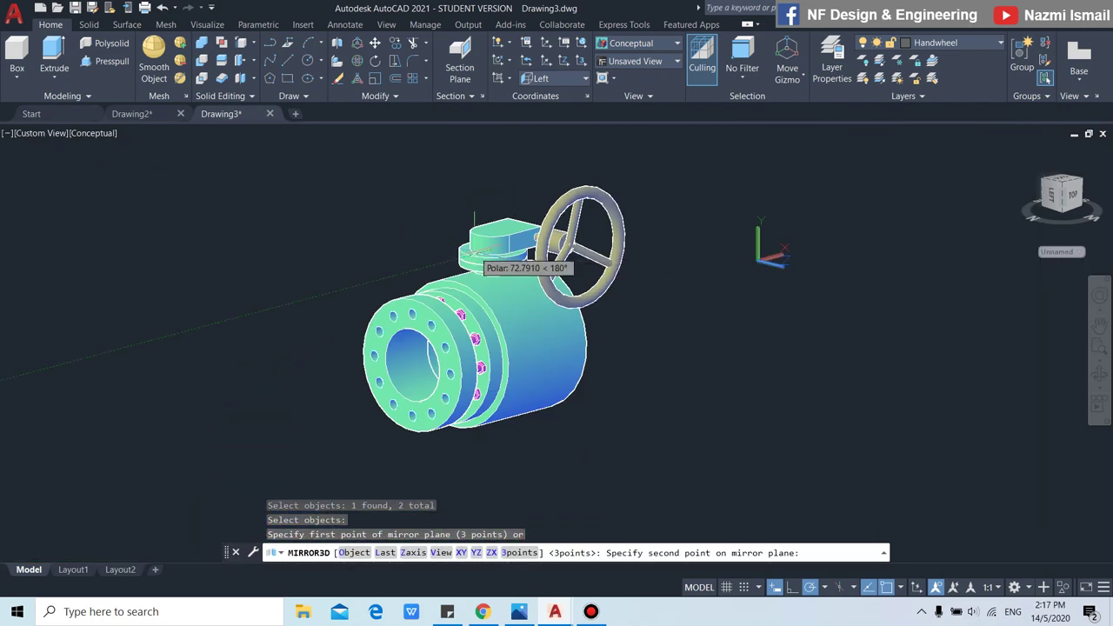
left_click(347, 211)
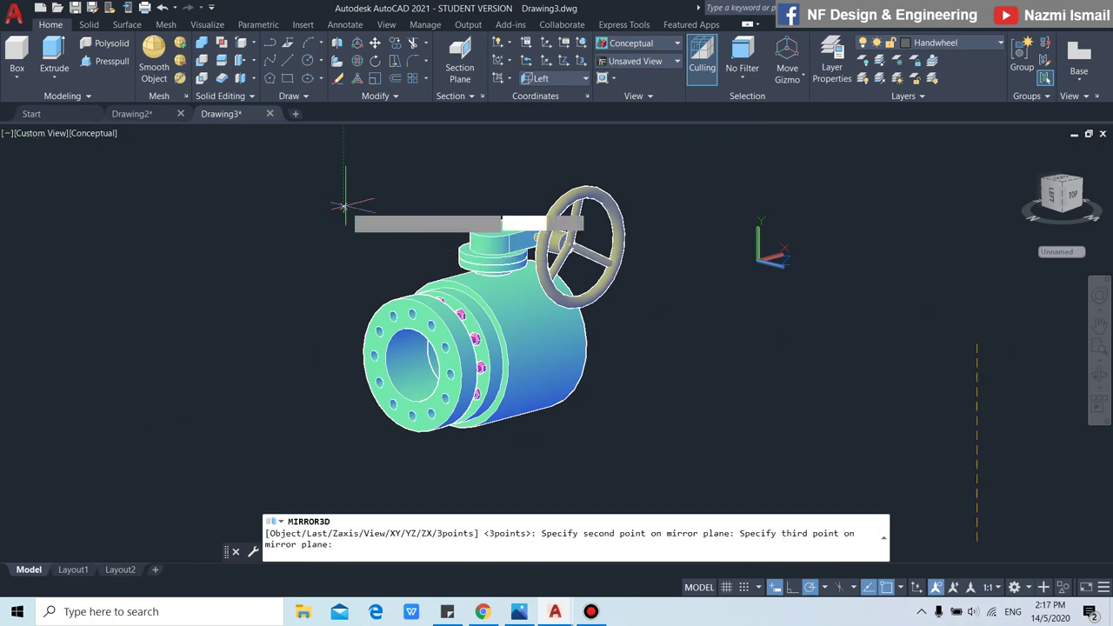
left_click(343, 305)
key("Return")
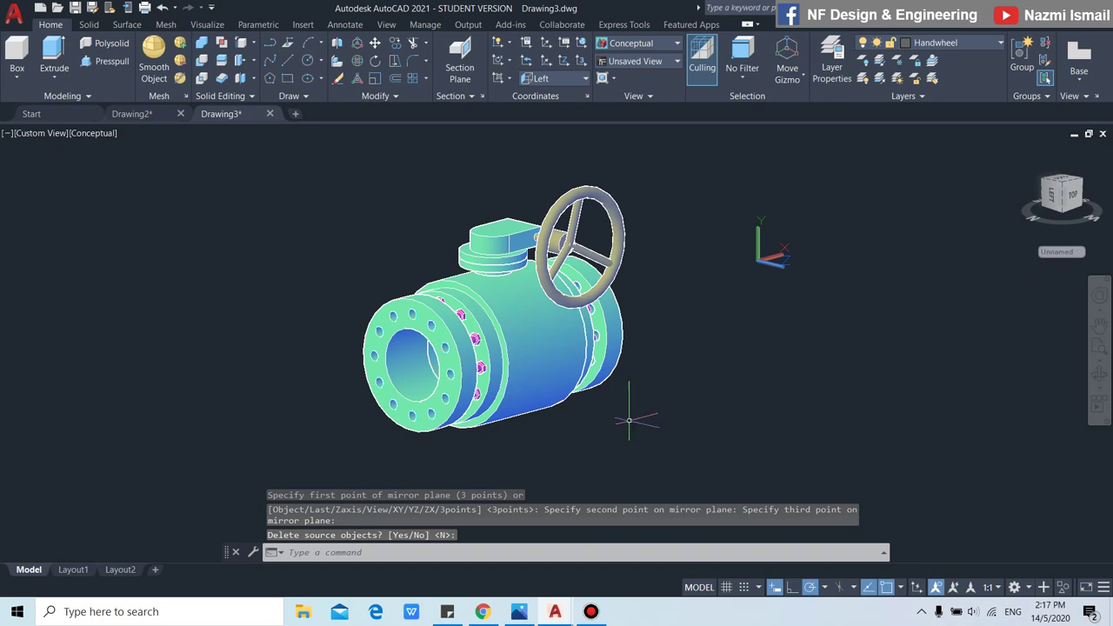
middle_click_drag(709, 408, 696, 422, "shift")
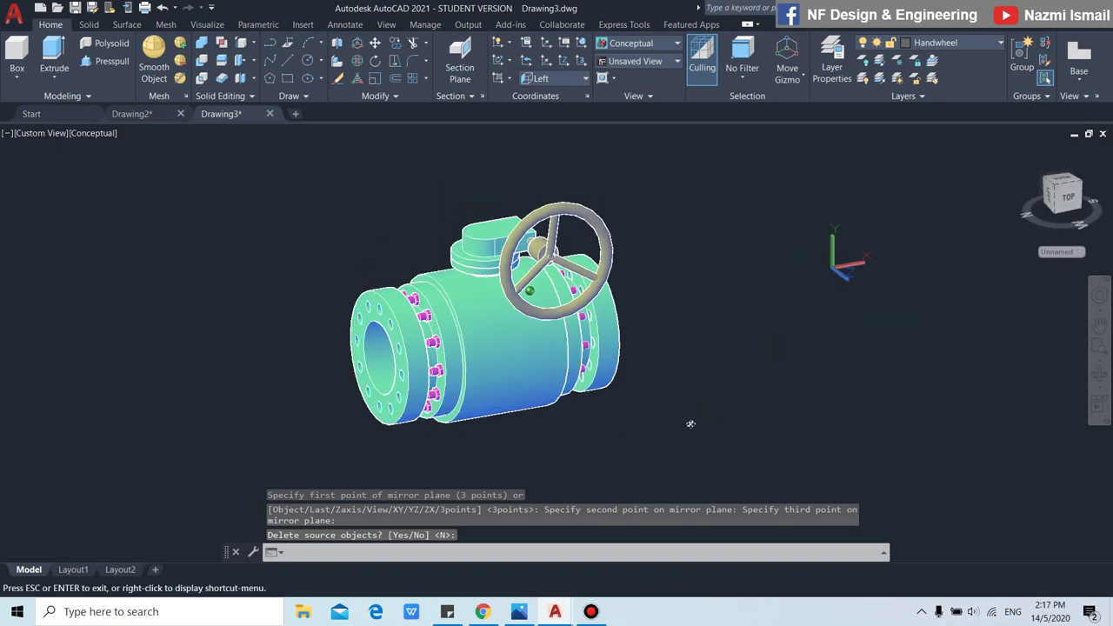
scroll(579, 288, "down", 2)
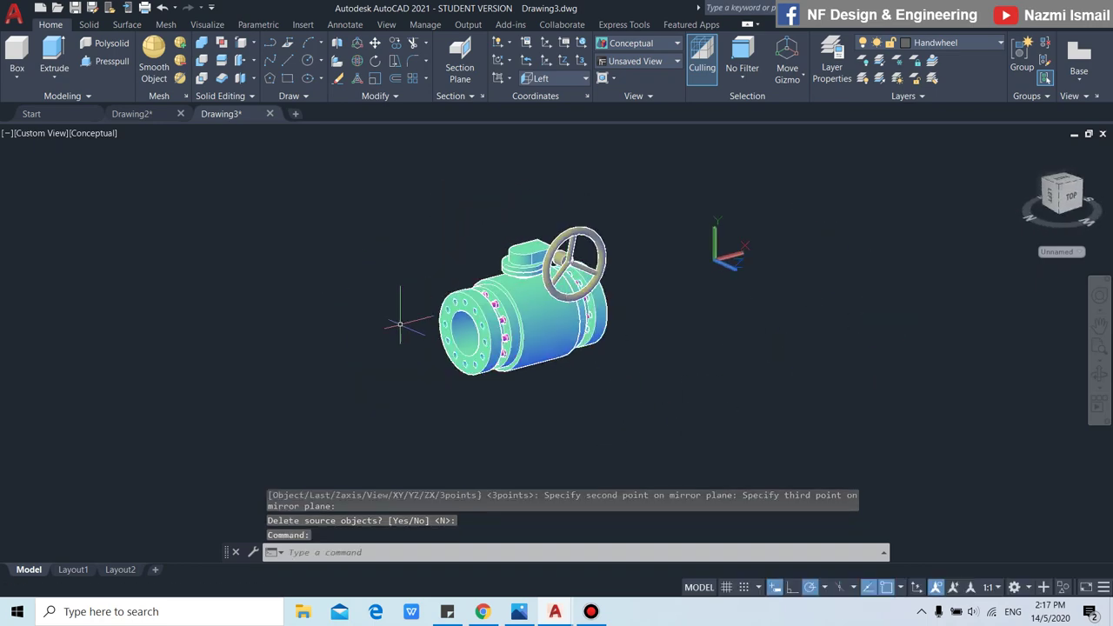
left_click(100, 137)
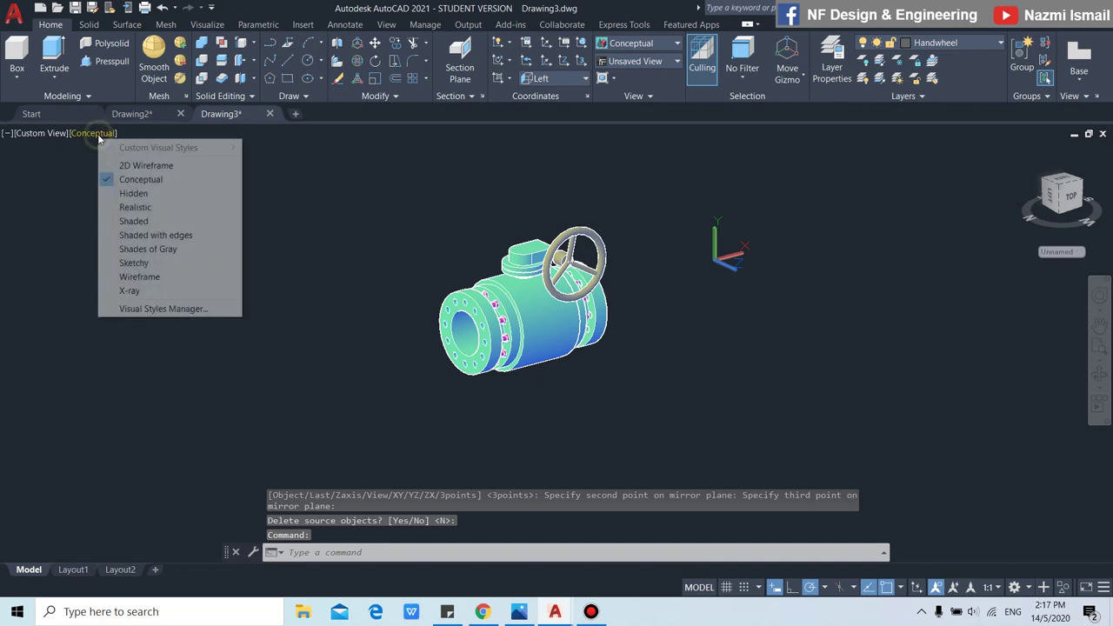
Switch to 2D Wireframe and make Valve Body the current layer.
left_click(148, 167)
left_click(967, 44)
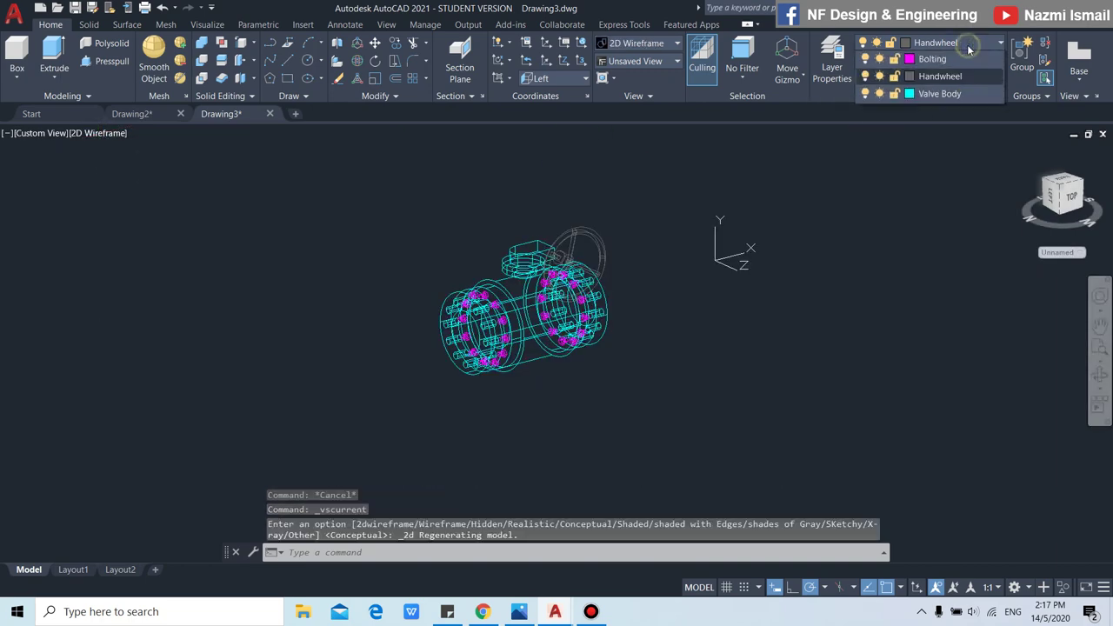
left_click(954, 114)
Reset the UCS to World, then align it to the Back view.
scroll(574, 400, "up", 3)
scroll(600, 405, "up", 3)
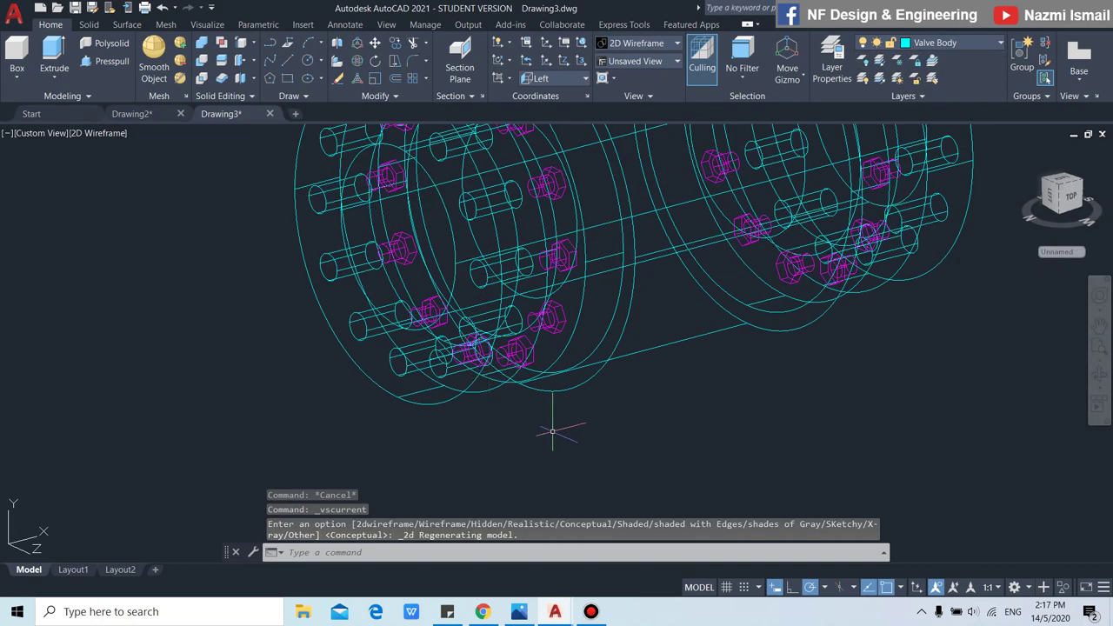
middle_click_drag(601, 404, 552, 256, "shift")
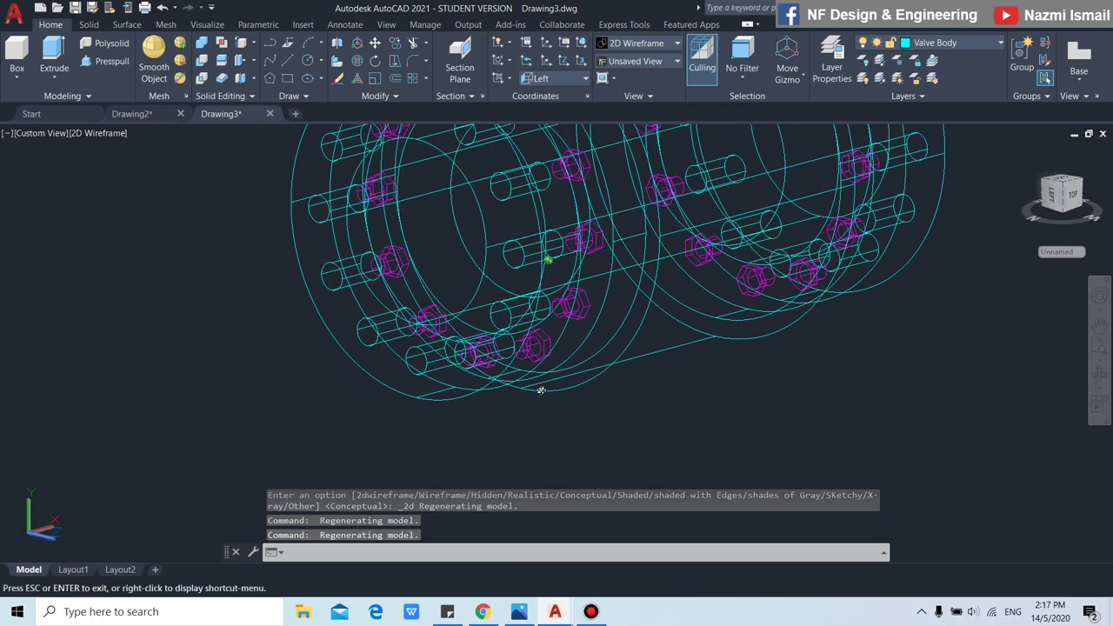
scroll(479, 348, "up", 2)
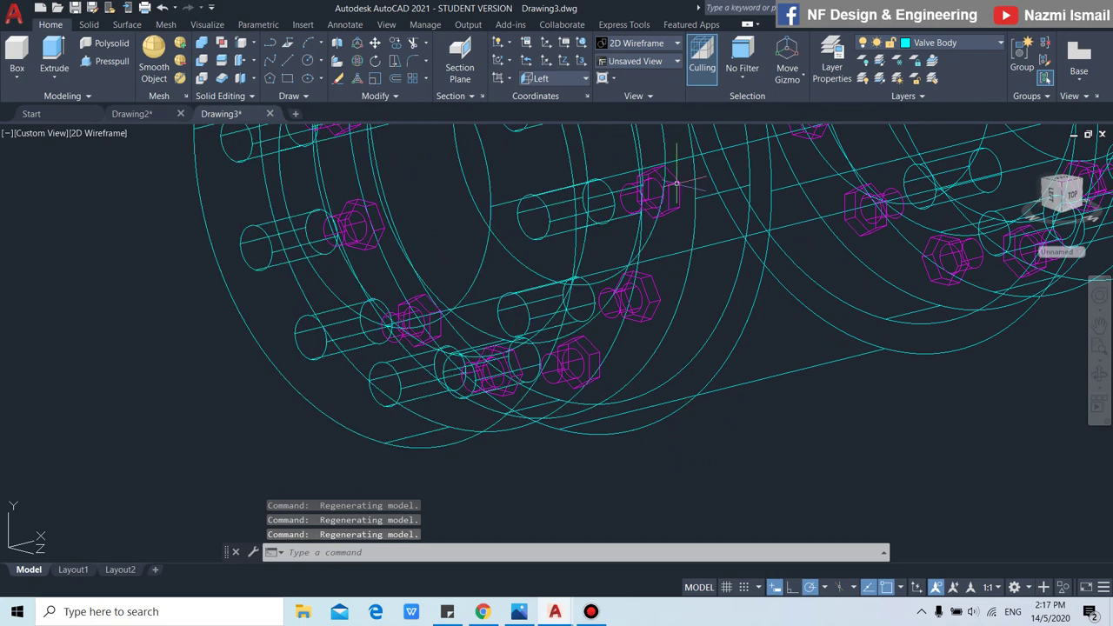
left_click(579, 78)
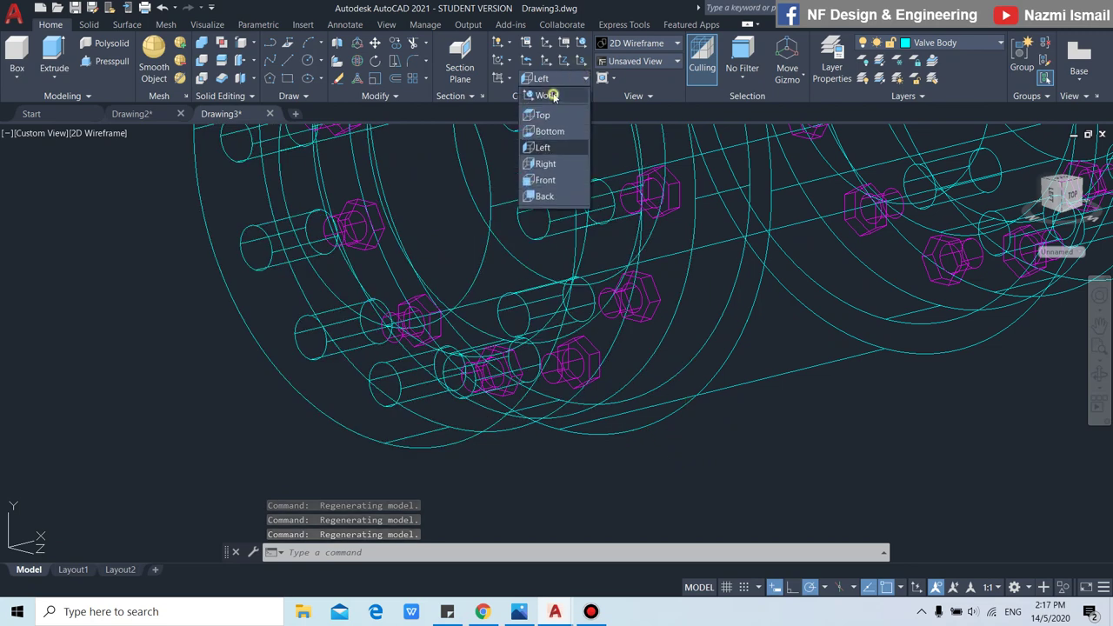
left_click(552, 96)
left_click(557, 78)
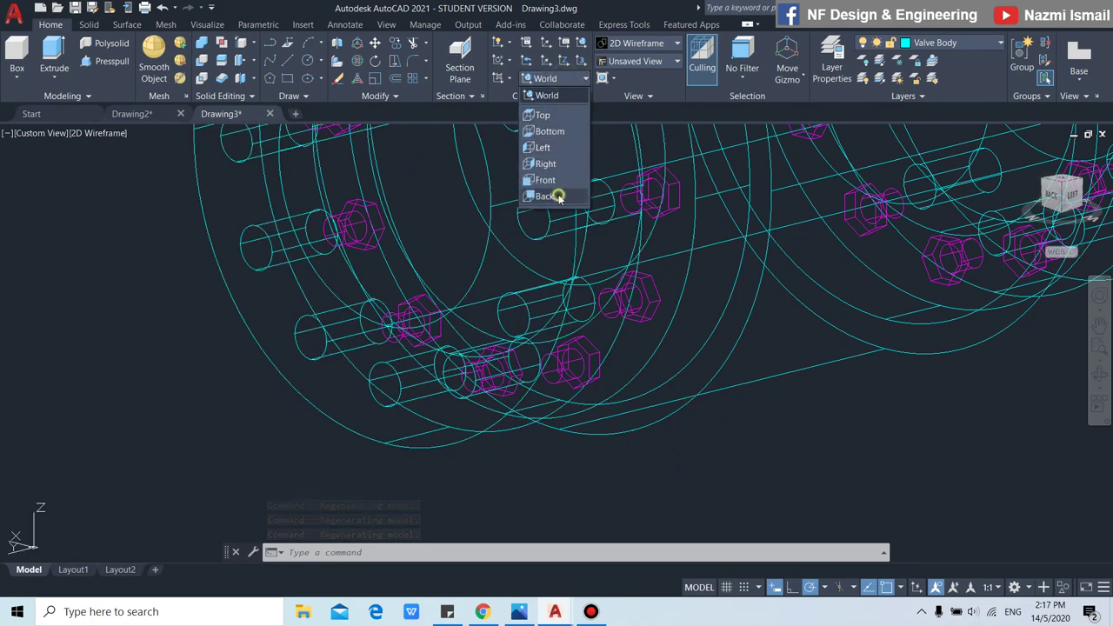
left_click(557, 197)
Begin the leg outline polyline at a bolt end, adding a 150-unit segment straight down.
key("Return")
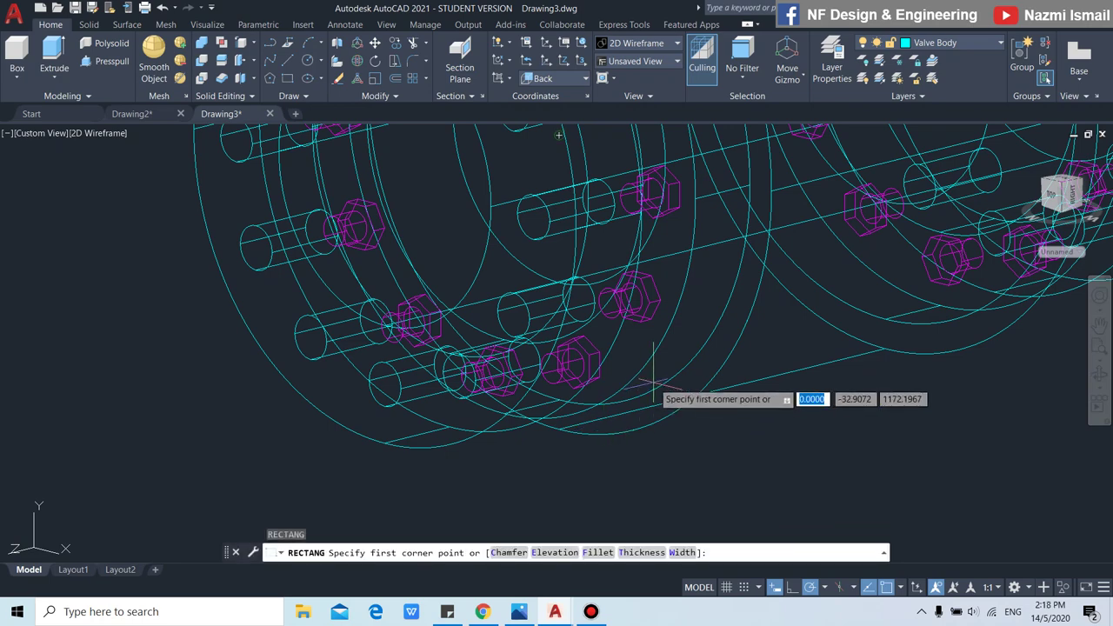
key("Escape")
type("PL")
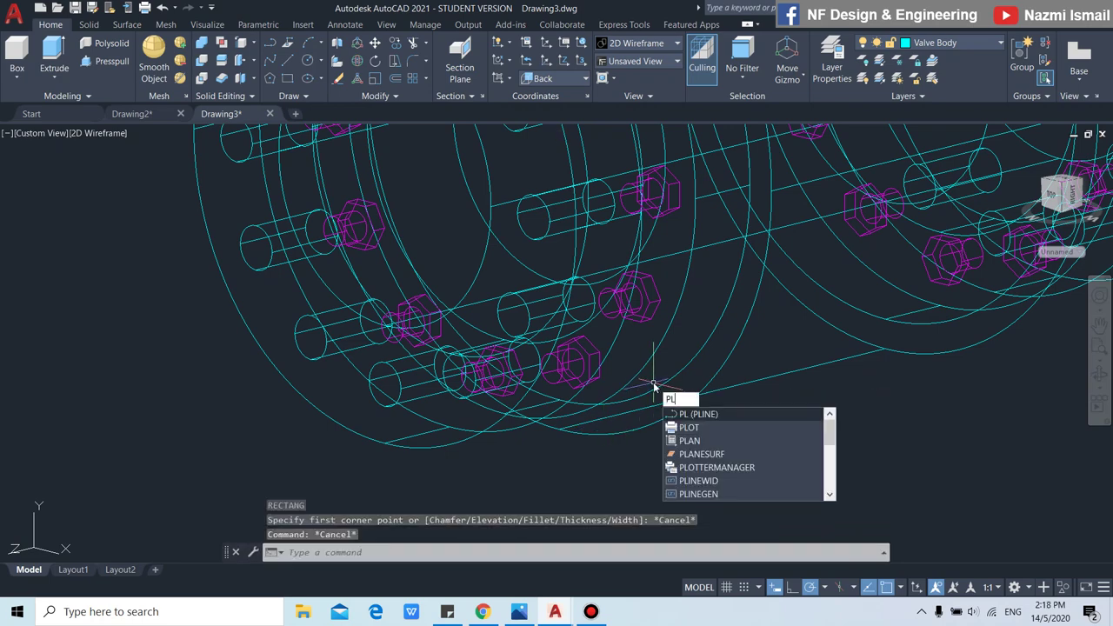
key("Return")
scroll(662, 388, "up", 2)
scroll(659, 343, "up", 2)
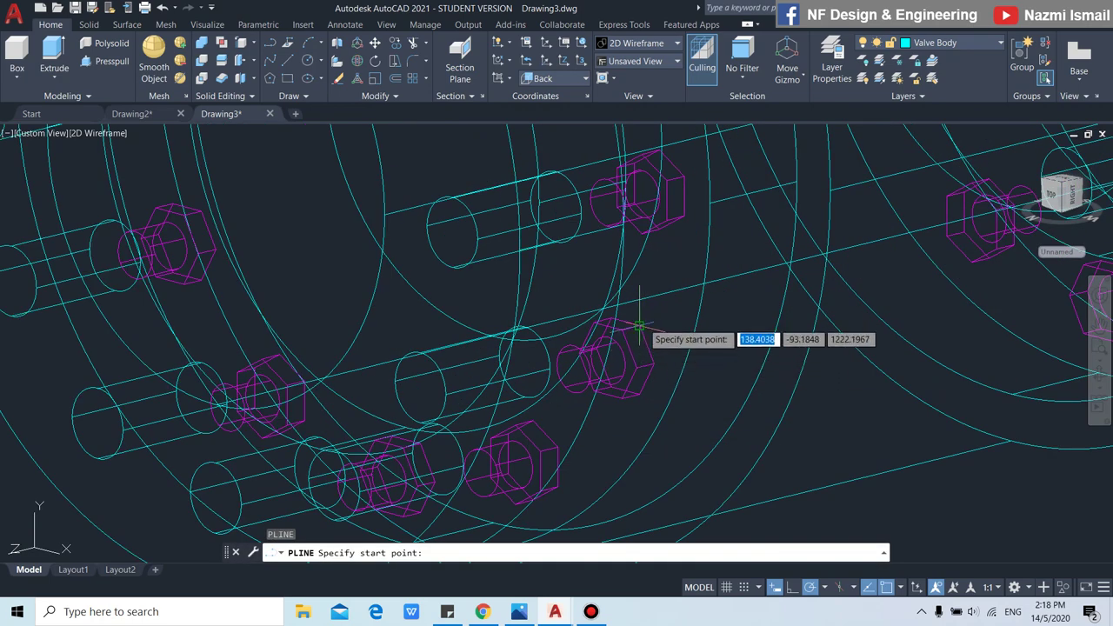
left_click(639, 325)
left_click(172, 204)
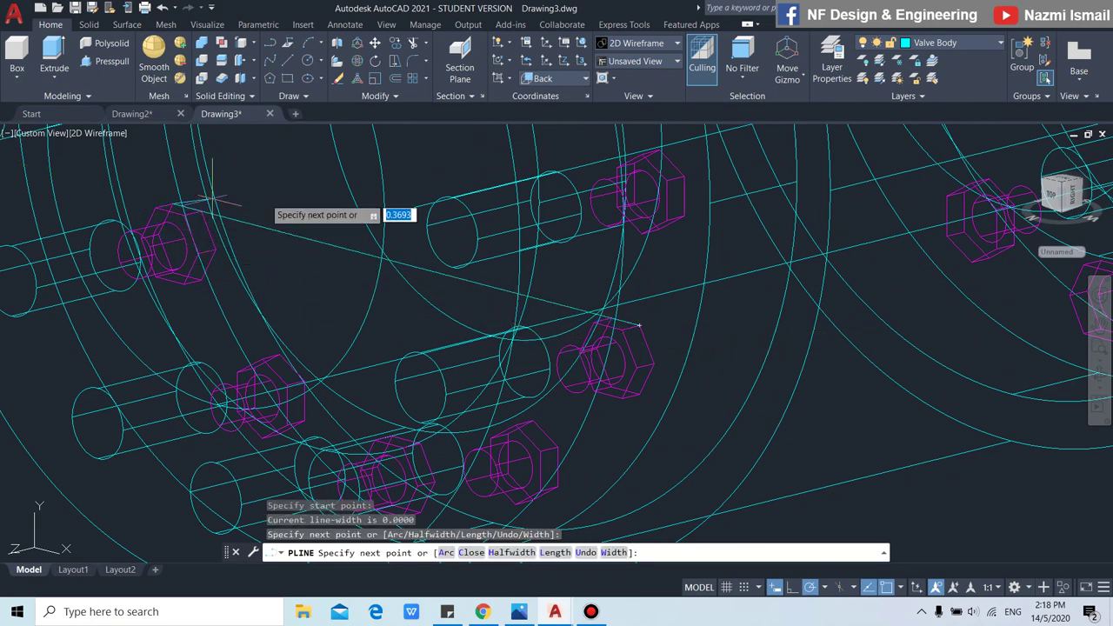
scroll(172, 205, "down", 4)
type("150")
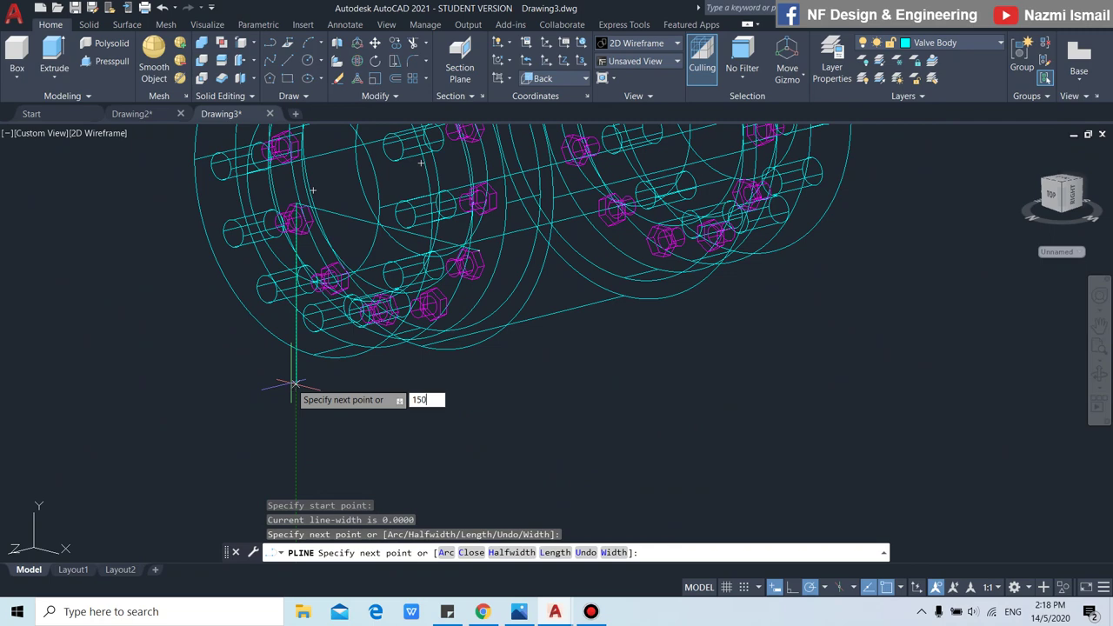
key("Return")
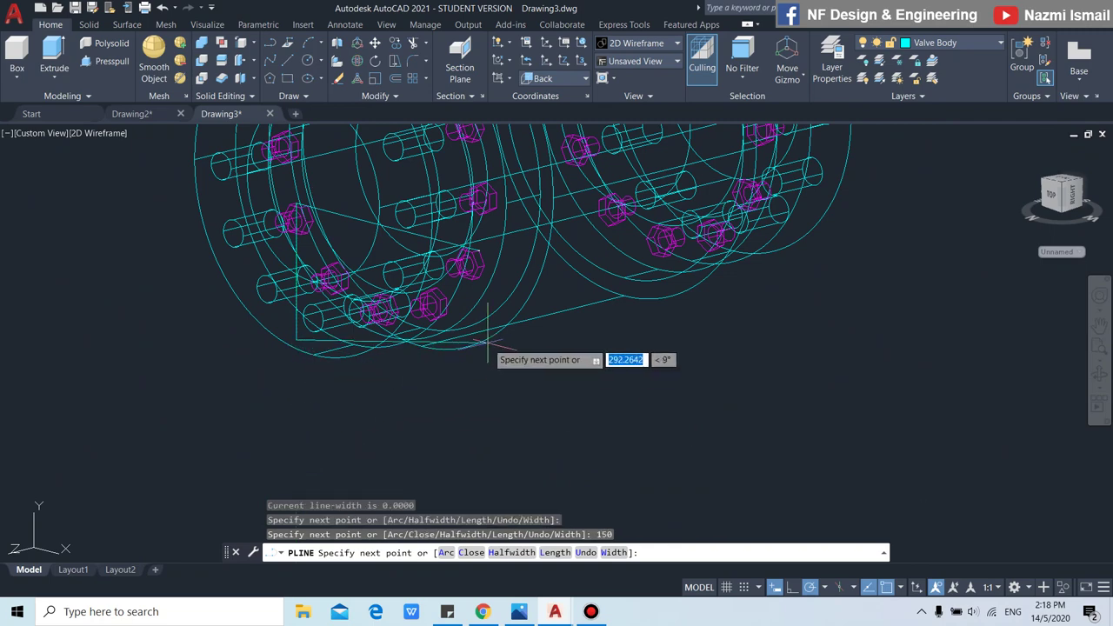
Place the final corner of the leg outline and end the polyline.
scroll(469, 370, "down", 4)
mouse_move(469, 370)
middle_mouse_down("shift")
mouse_move(501, 370)
mouse_move(491, 372)
middle_mouse_up("shift")
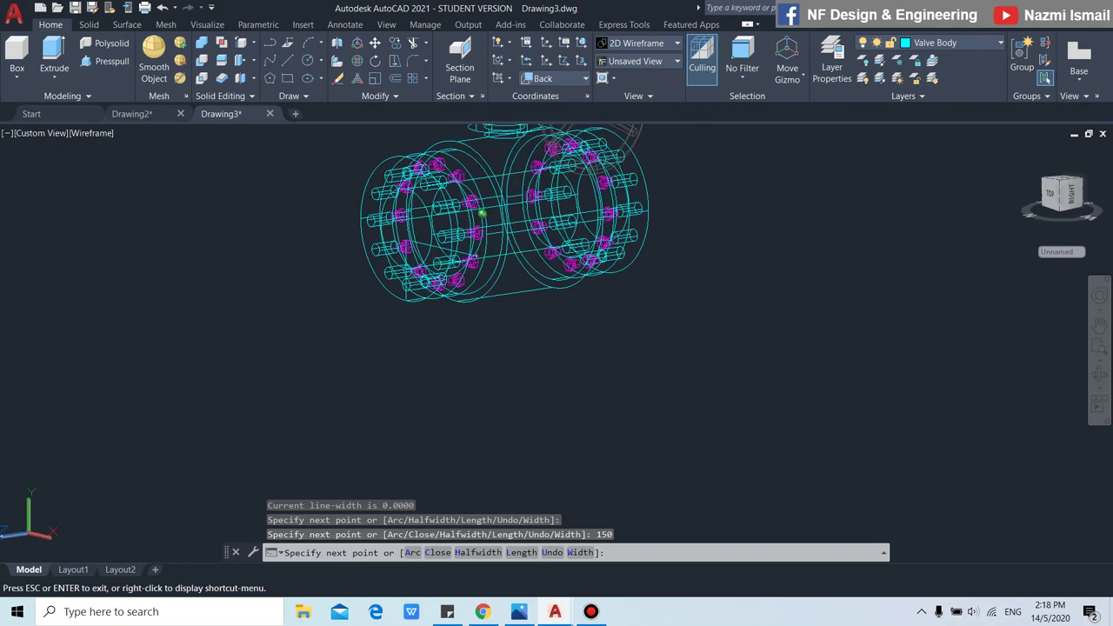
scroll(522, 348, "up", 3)
scroll(534, 311, "up", 3)
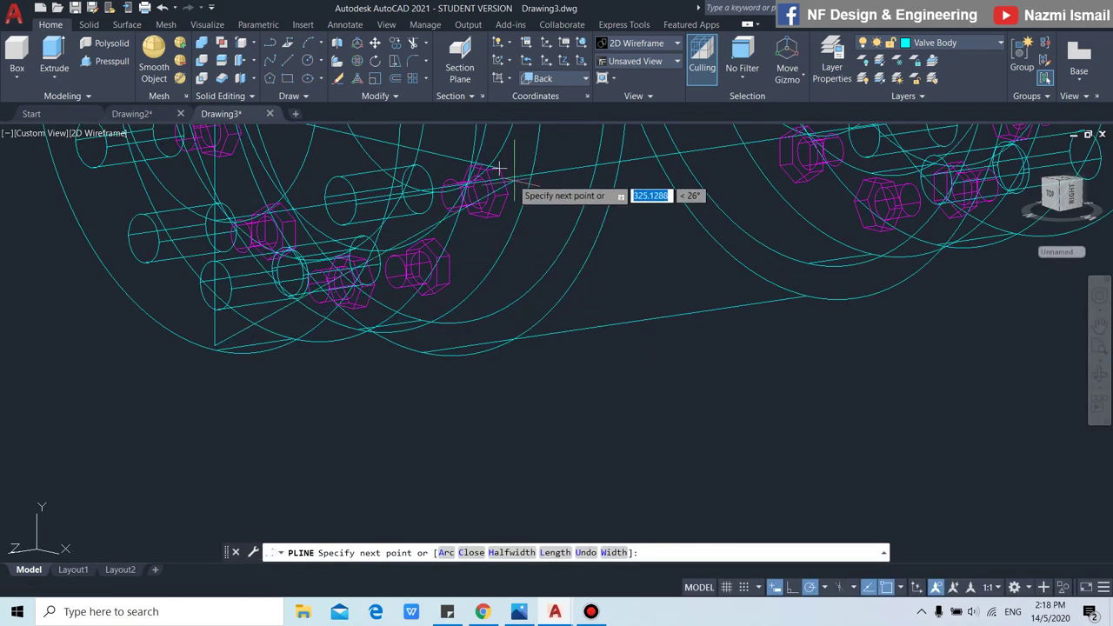
scroll(500, 167, "down", 2)
scroll(496, 246, "down", 2)
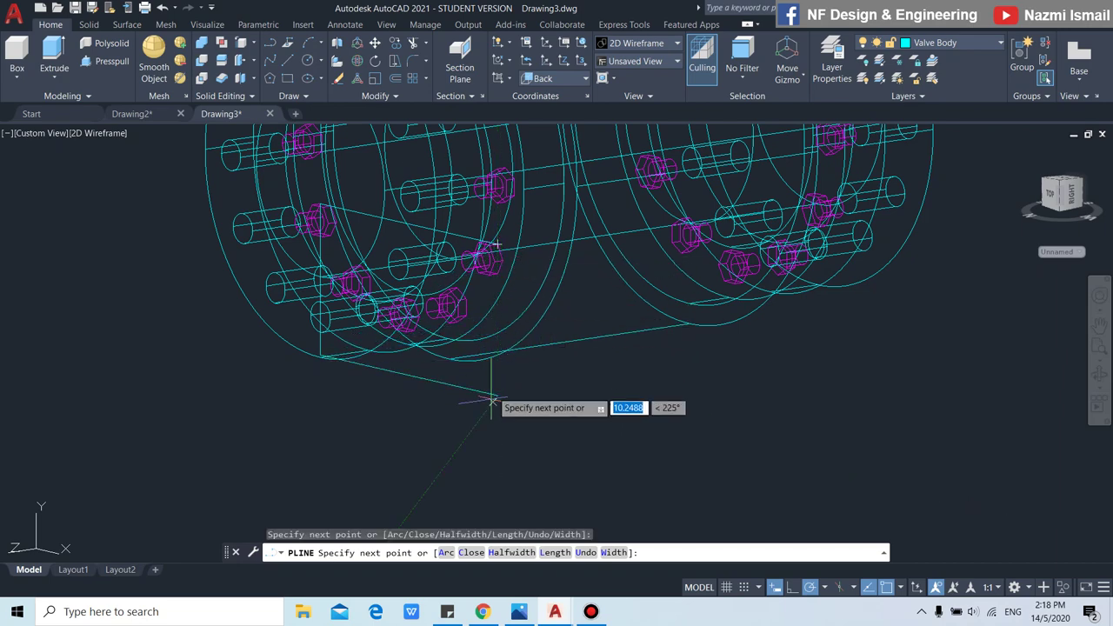
scroll(496, 396, "up", 4)
scroll(497, 374, "up", 8)
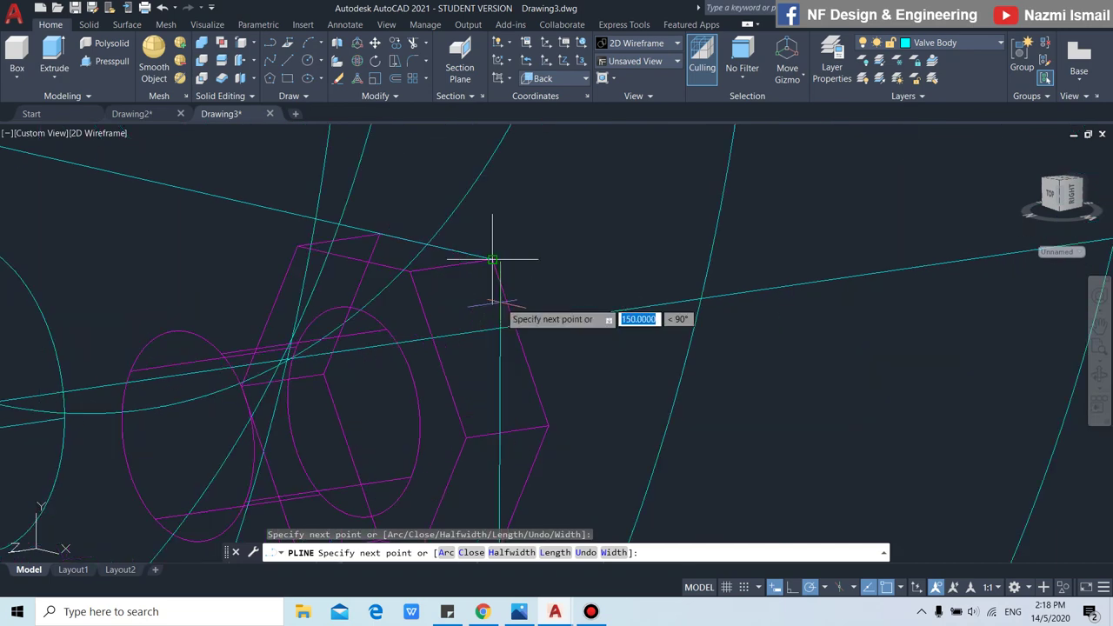
left_click(508, 250)
key("Return")
scroll(538, 331, "down", 5)
scroll(539, 332, "down", 2)
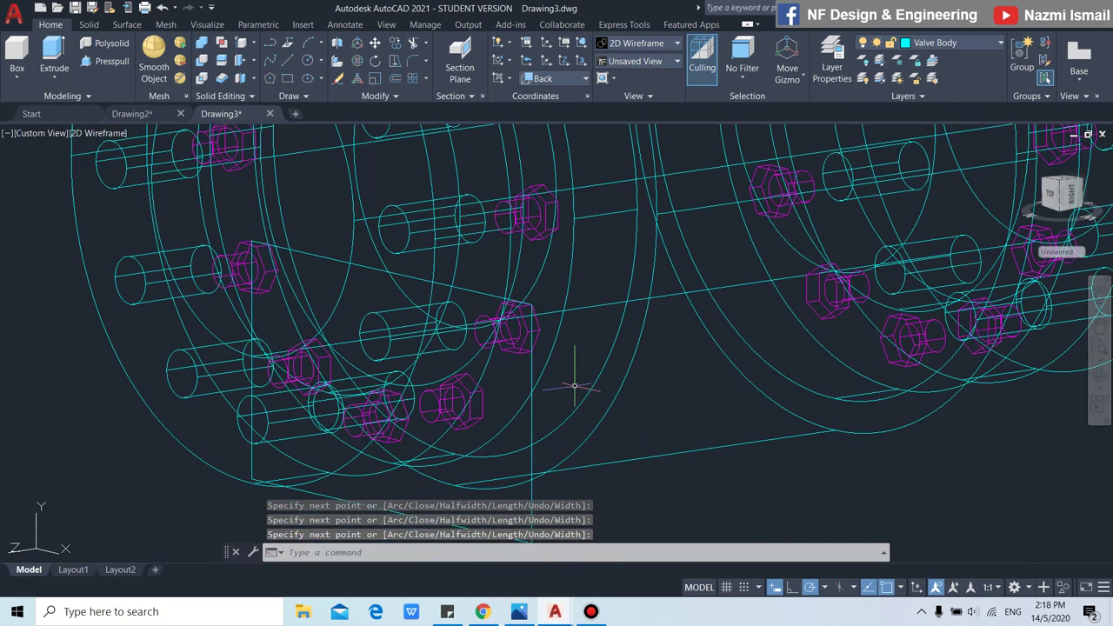
Extrude the leg outline 20 units into a solid plate with EXT.
type("ext")
key("Return")
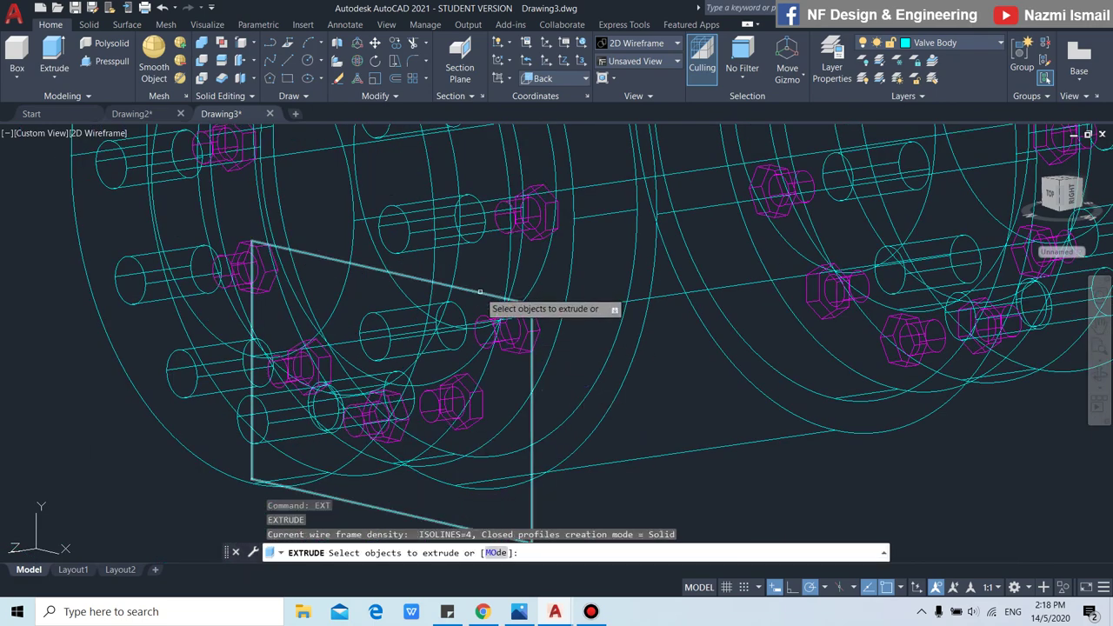
left_click(513, 241)
key("Return")
middle_click_drag(496, 340, 339, 382, "shift")
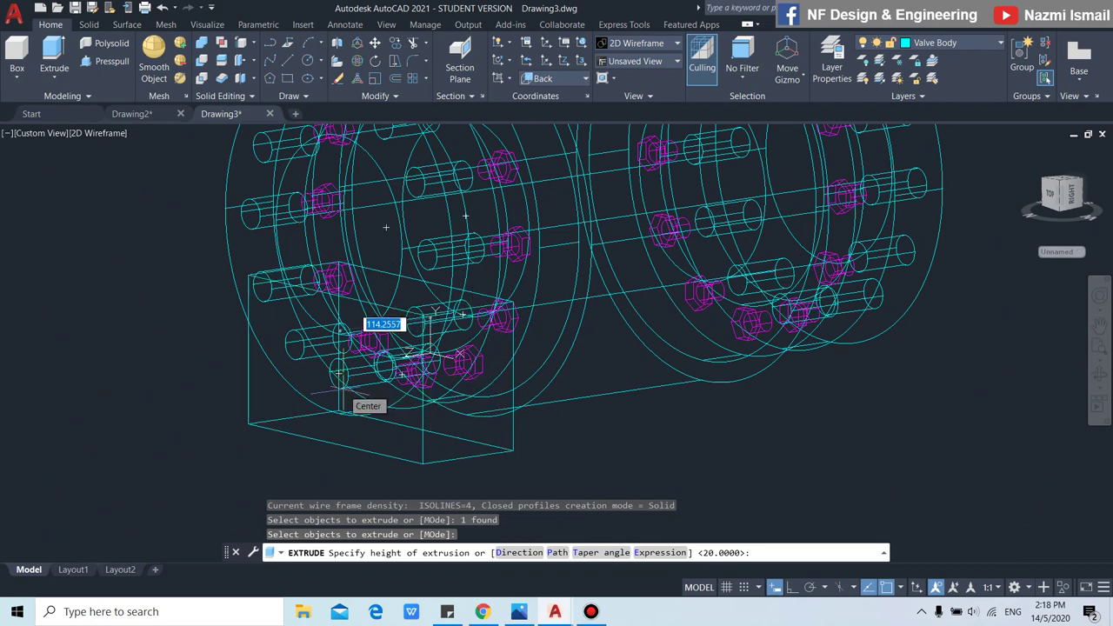
type("20")
key("Return")
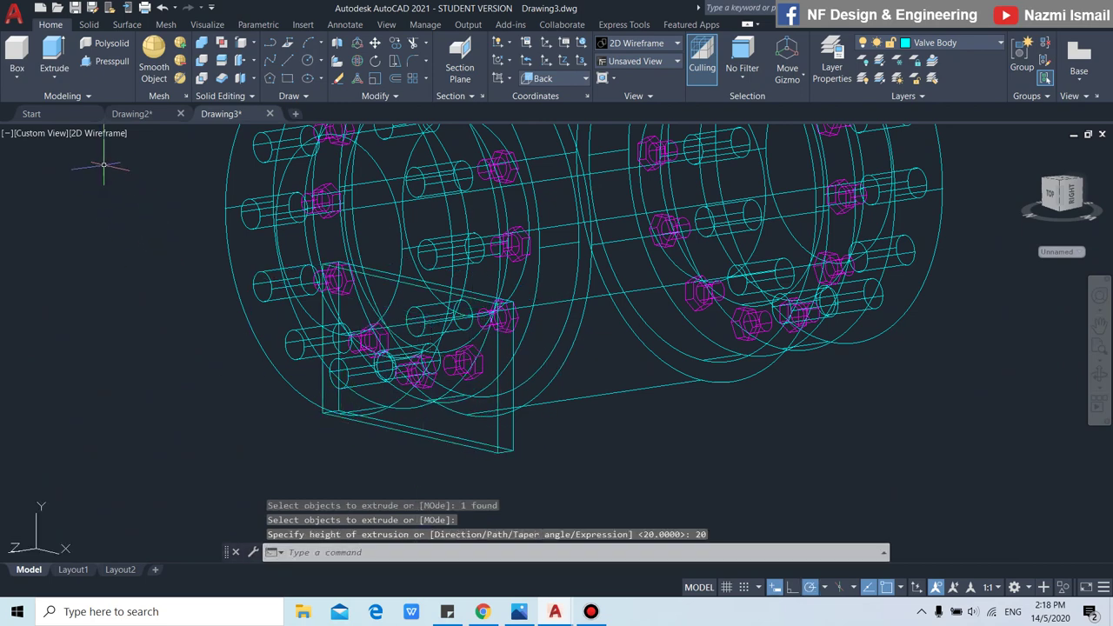
Shade the model Conceptual and orbit so the new plate faces the viewer.
left_click(102, 135)
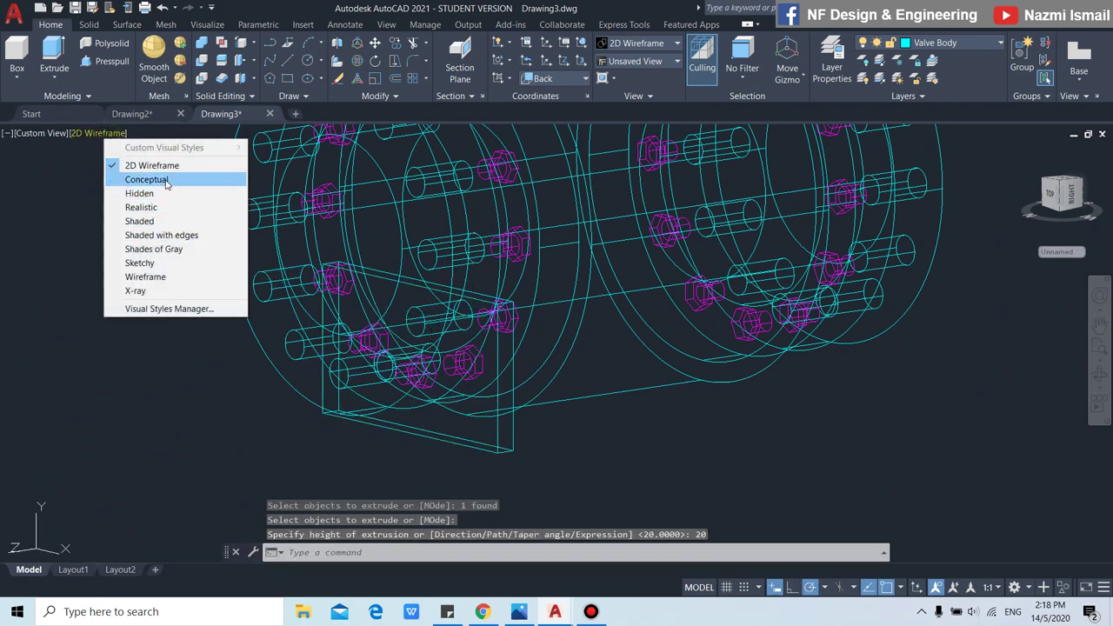
left_click(164, 177)
scroll(445, 291, "down", 5)
mouse_move(508, 391)
middle_mouse_down("shift")
mouse_move(534, 390)
mouse_move(540, 377)
middle_mouse_up("shift")
scroll(507, 346, "up", 3)
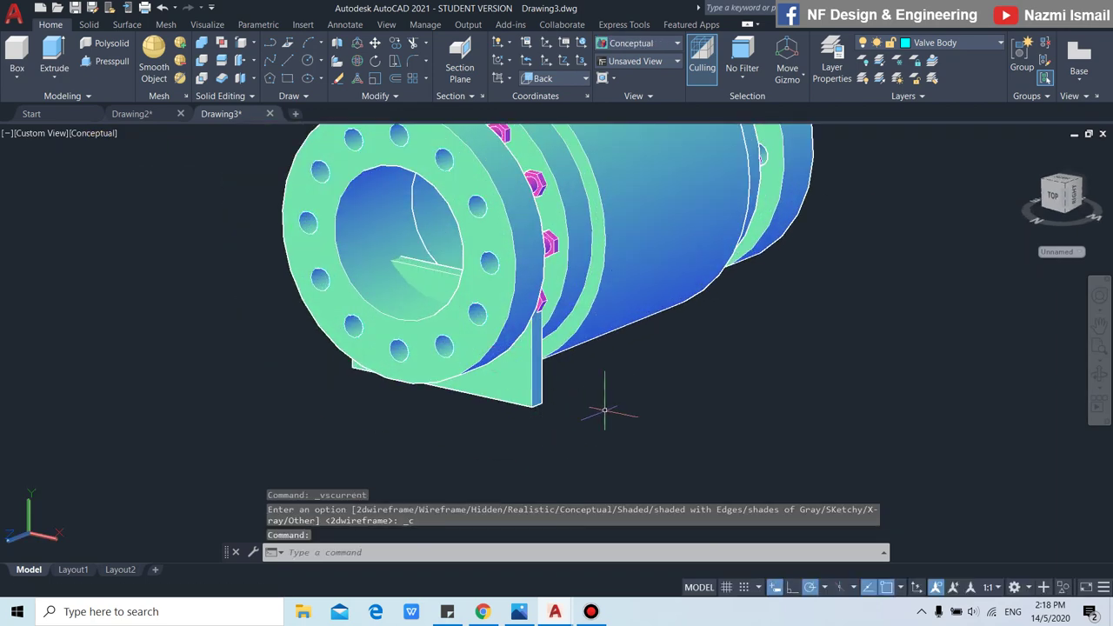
middle_click_drag(604, 410, 471, 394, "shift")
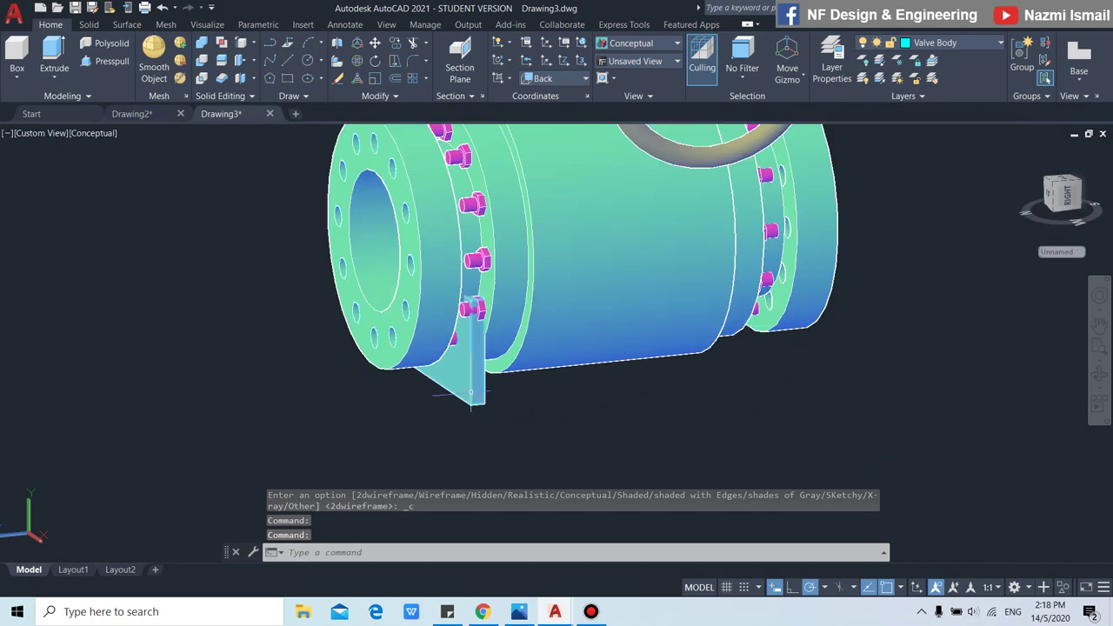
scroll(471, 396, "up", 2)
scroll(389, 396, "up", 2)
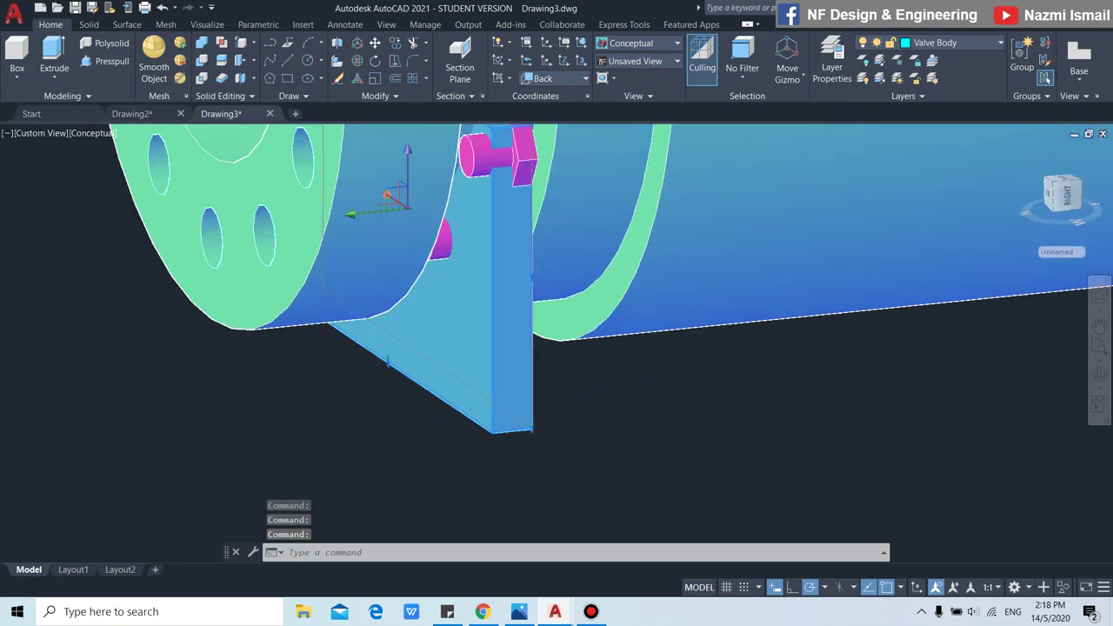
middle_click_drag(388, 362, 418, 396, "shift")
key("Escape")
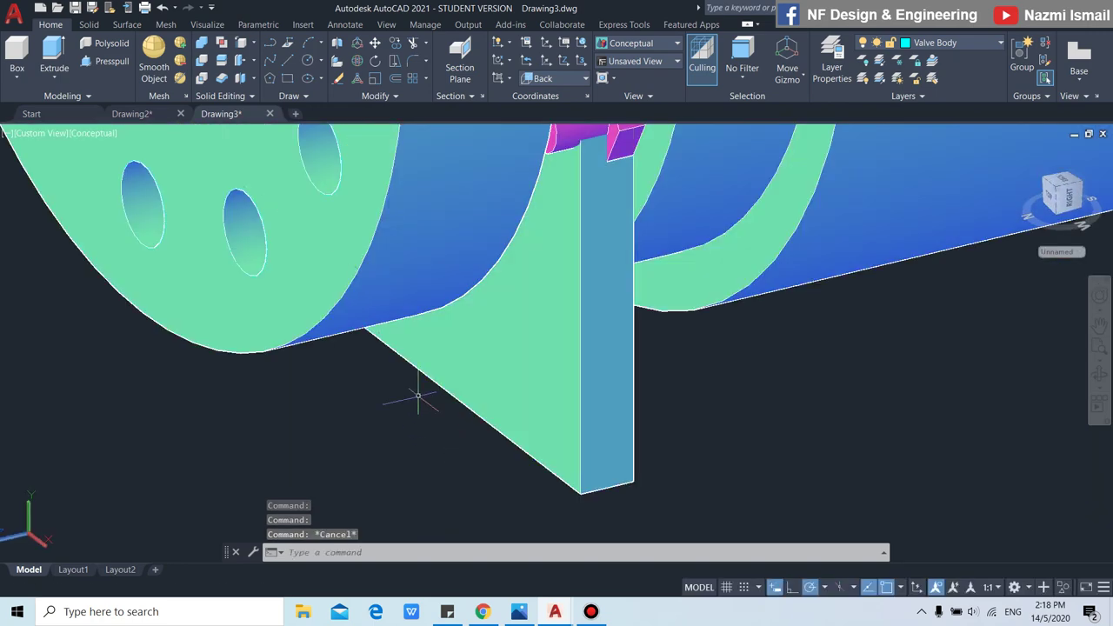
key("Escape")
left_click(100, 134)
Return to 2D Wireframe with the support plate facing the viewer.
left_click(130, 165)
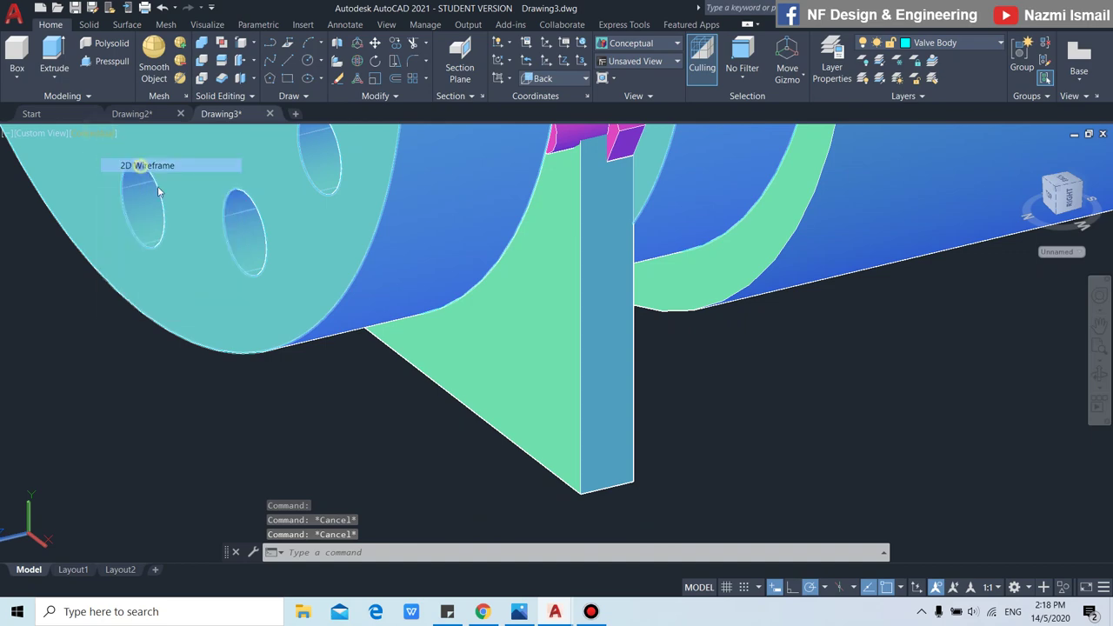
middle_click_drag(364, 340, 427, 386, "shift")
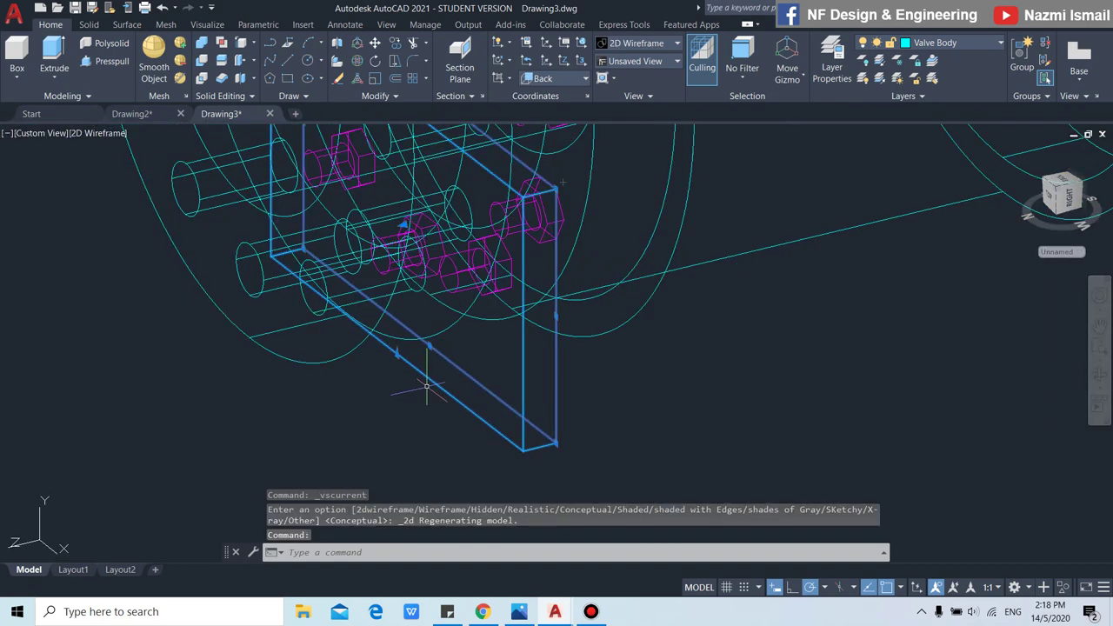
scroll(401, 202, "up", 4)
Stretch the plate's corner grip by 5 units and orbit to check its position.
left_click(401, 251)
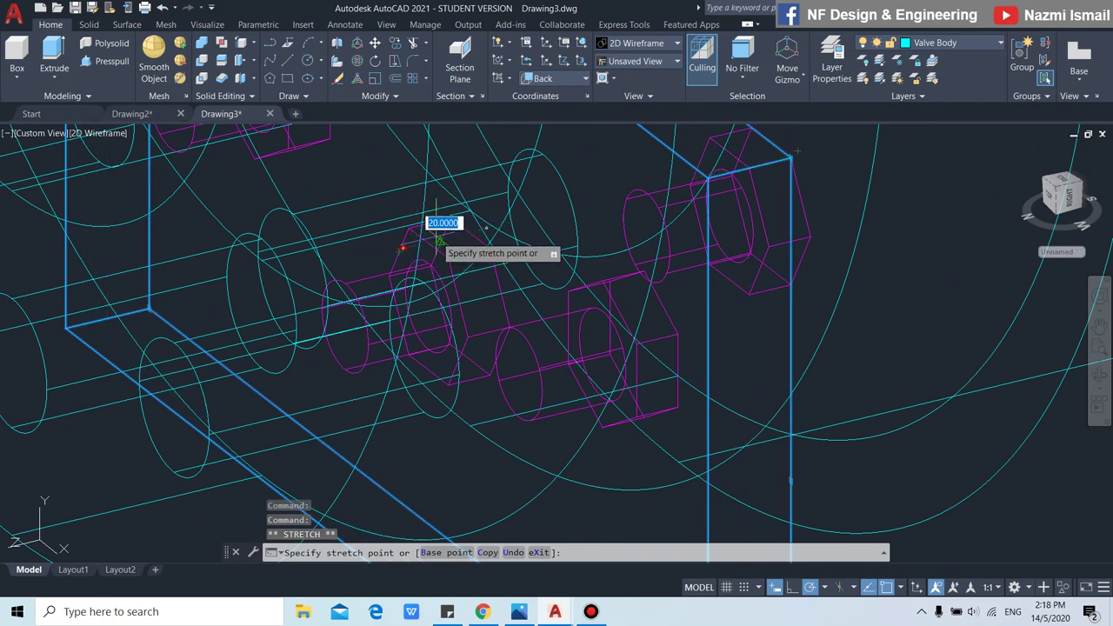
type("5")
key("Return")
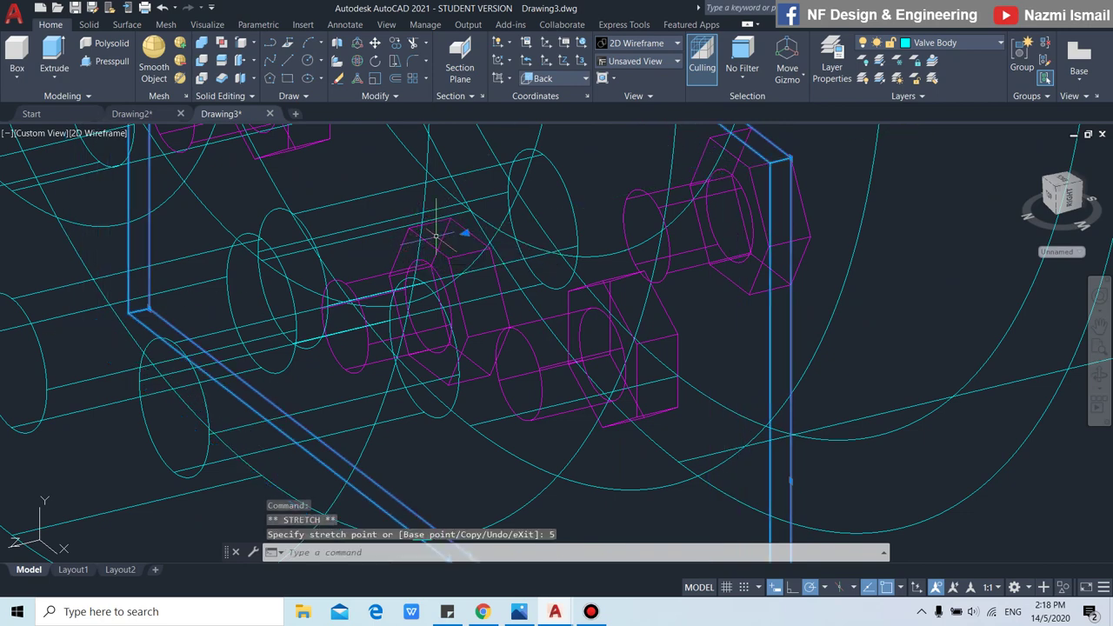
key("Escape")
scroll(599, 329, "down", 5)
middle_click_drag(599, 328, 626, 365, "shift")
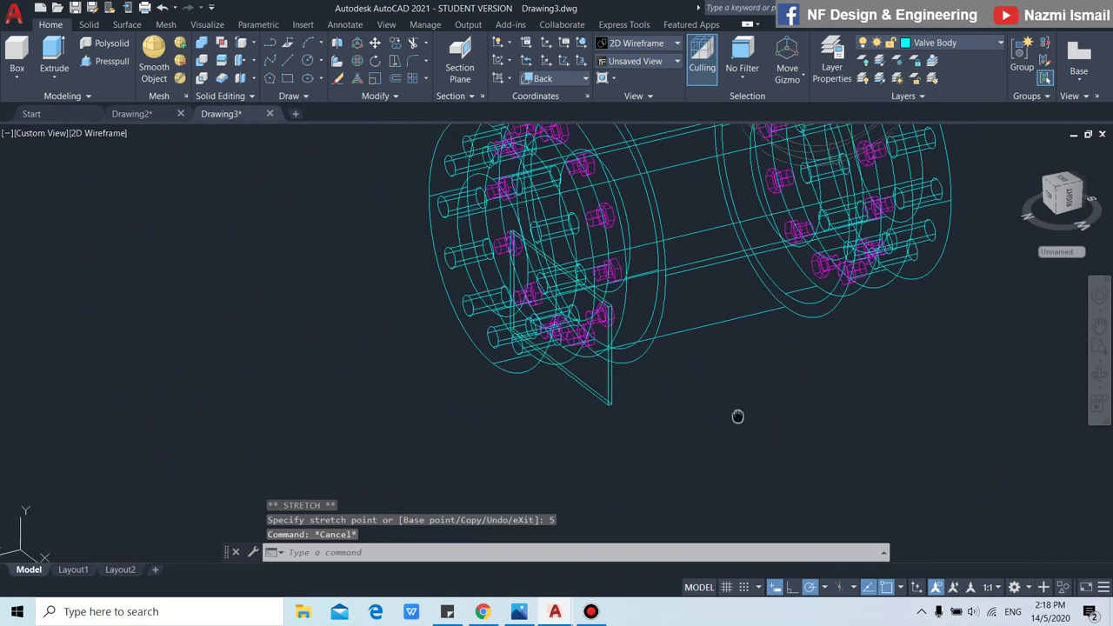
middle_click_drag(770, 399, 738, 484, "shift")
mouse_move(663, 478)
middle_mouse_down("shift")
mouse_move(685, 414)
mouse_move(699, 421)
middle_mouse_up("shift")
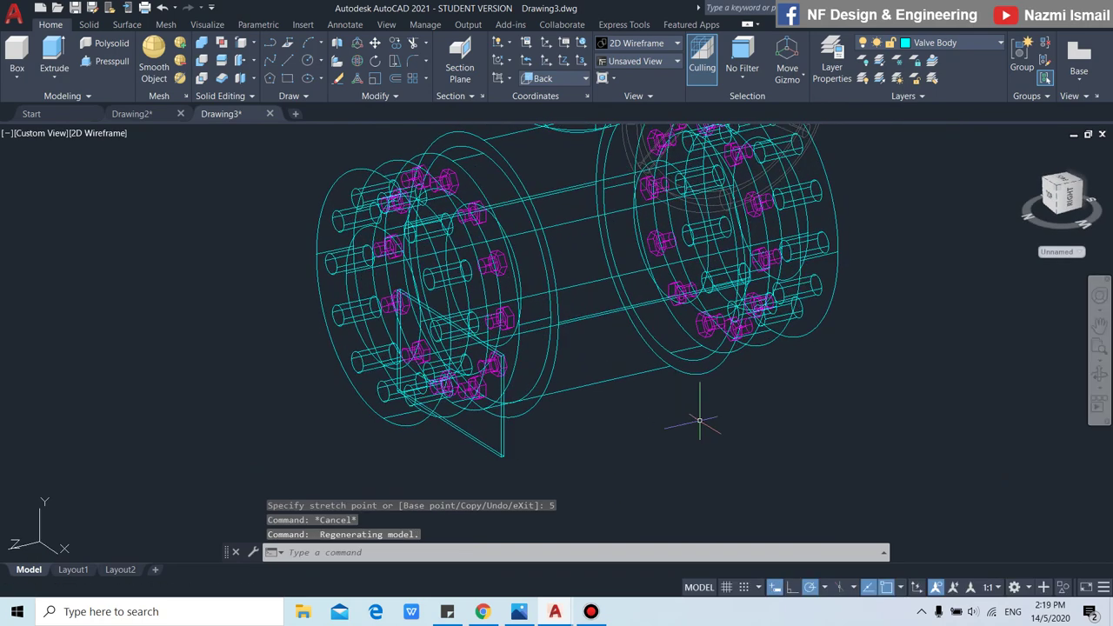
scroll(573, 455, "down", 2)
type("3DMI")
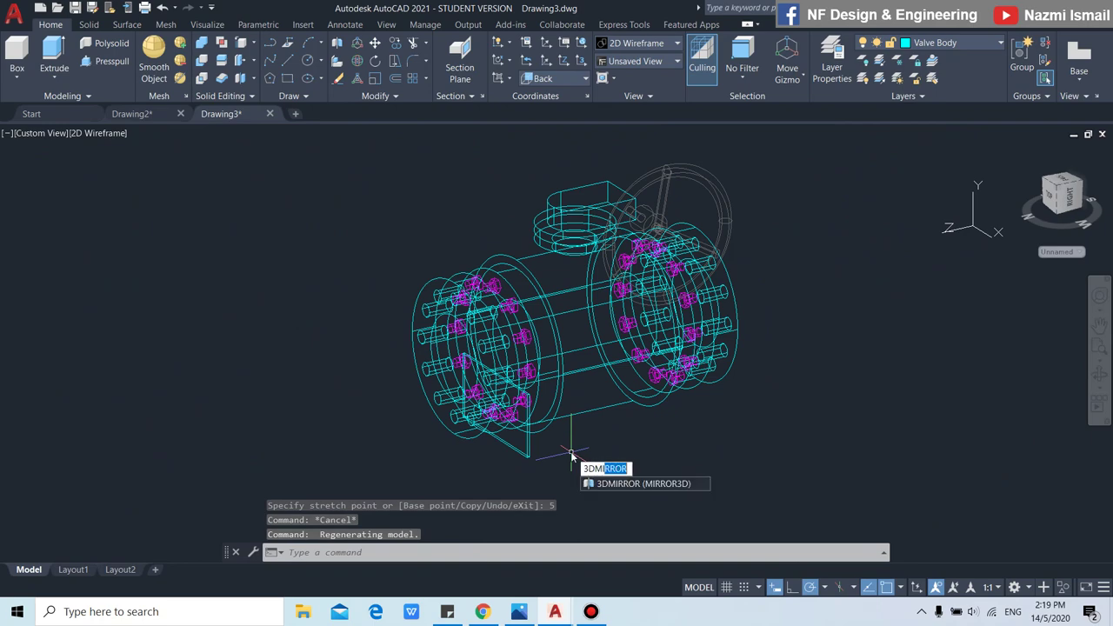
3D-mirror the support plate, picking three mirror-plane points through the valve body's centre.
key("Return")
left_click(528, 452)
key("Return")
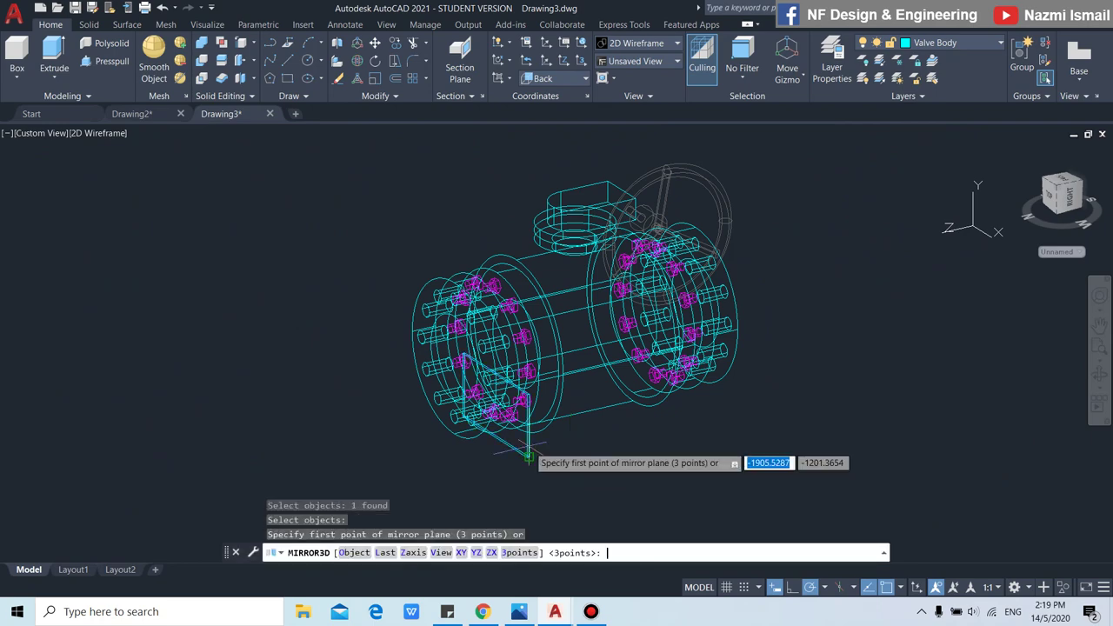
scroll(592, 276, "up", 4)
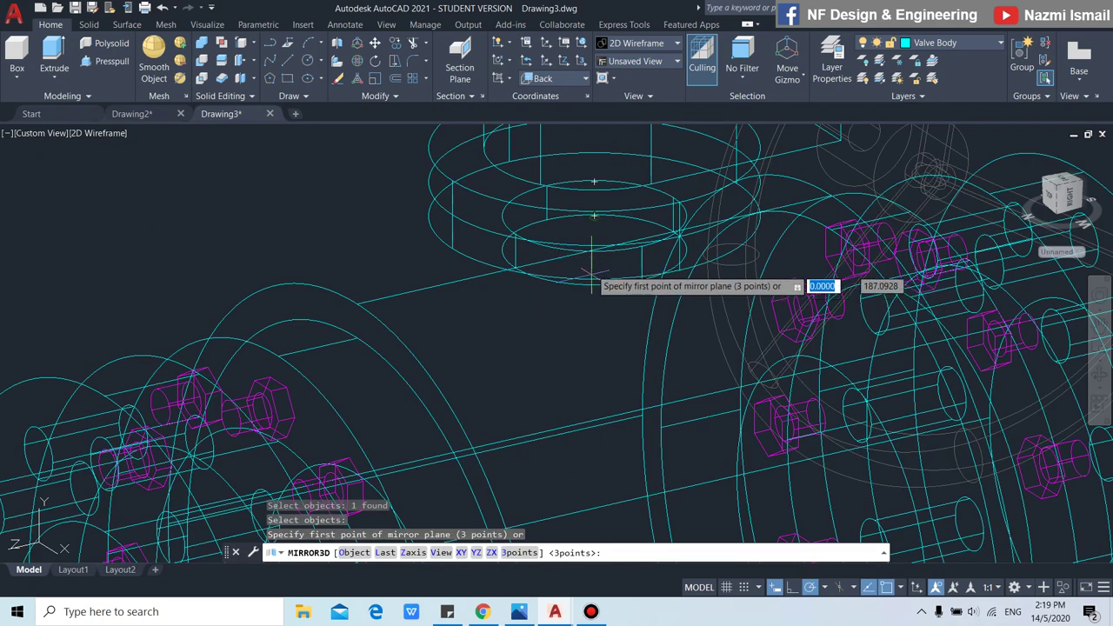
left_click(594, 218)
scroll(597, 229, "down", 4)
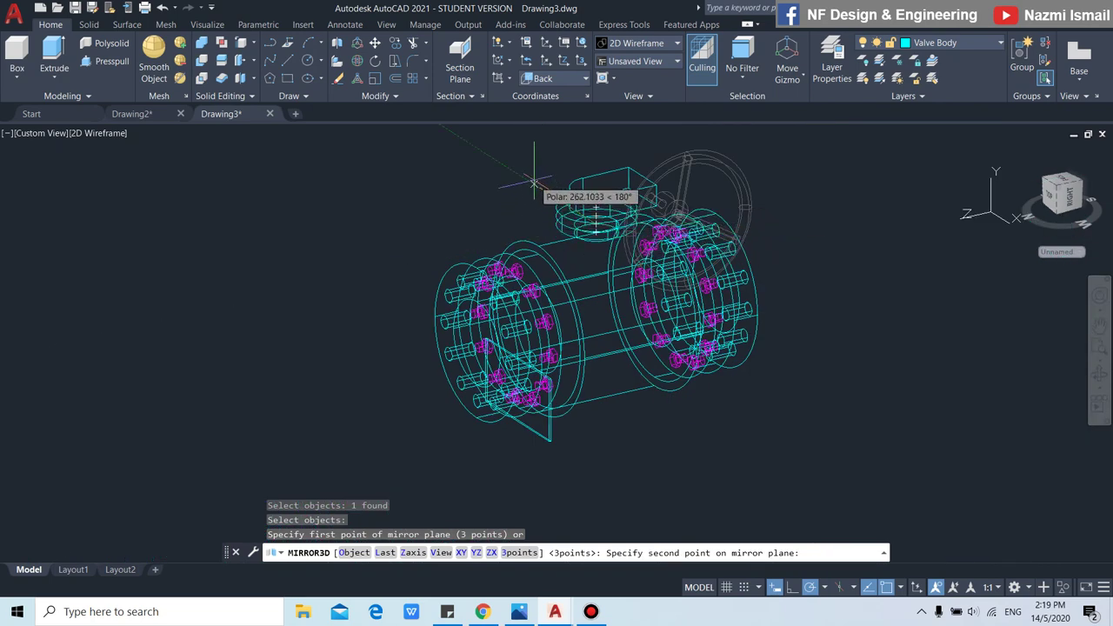
left_click(496, 178)
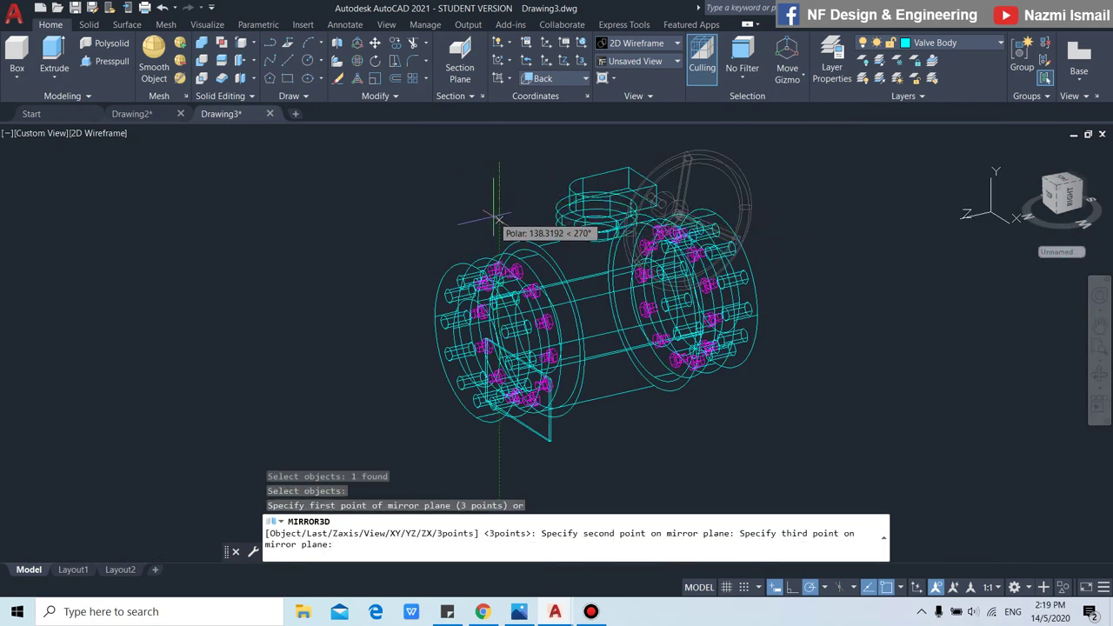
left_click(498, 217)
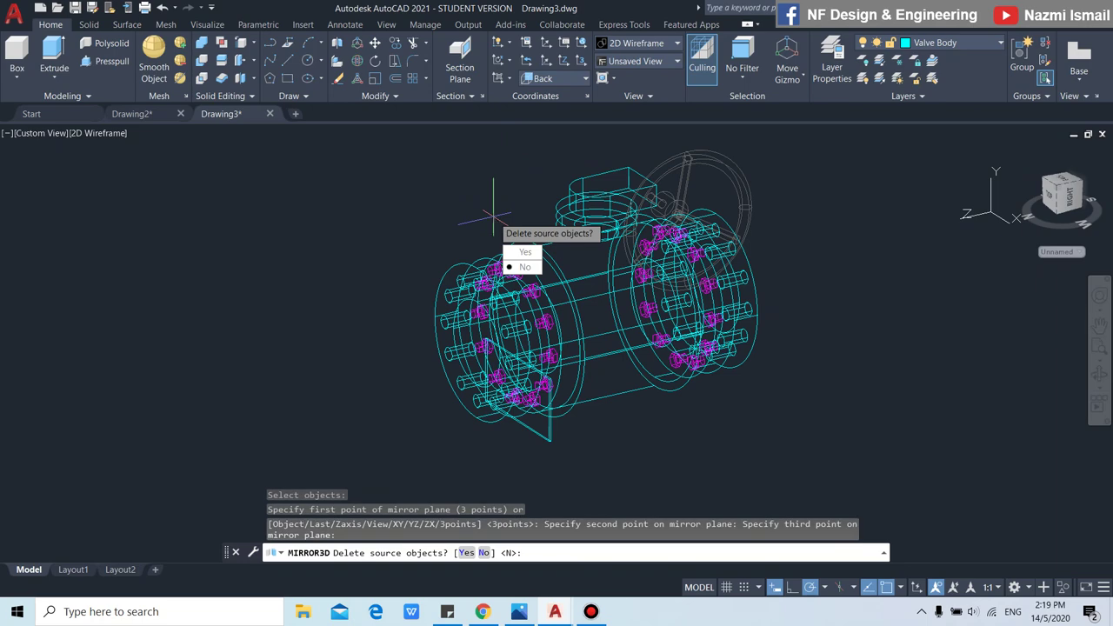
Shade the valve Conceptual and orbit to frame the handwheel, bolts and both legs.
left_click(109, 132)
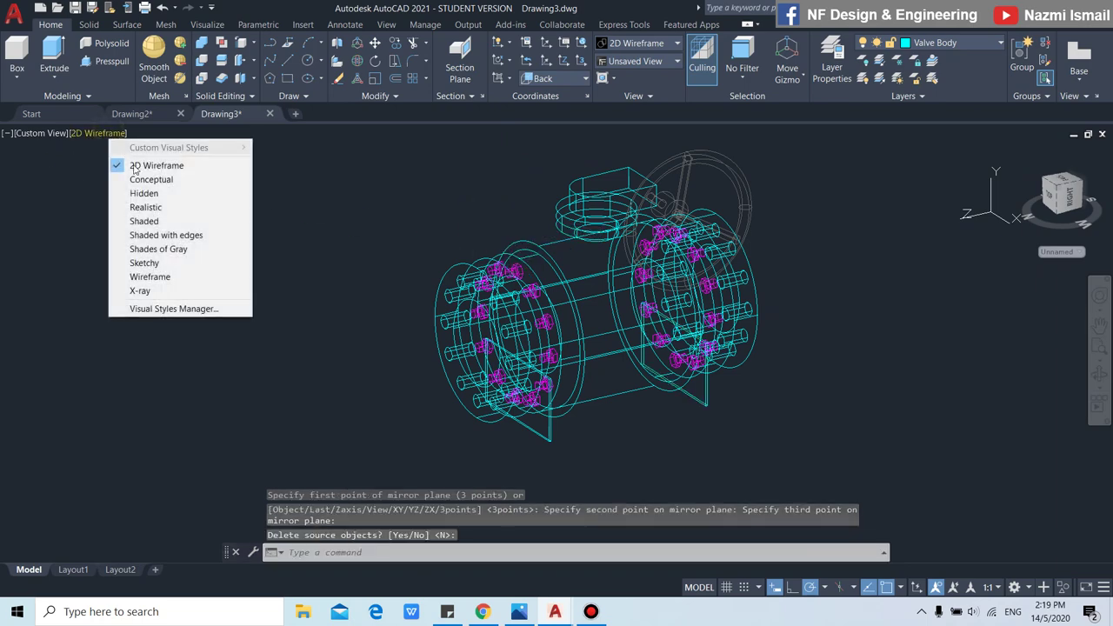
left_click(139, 175)
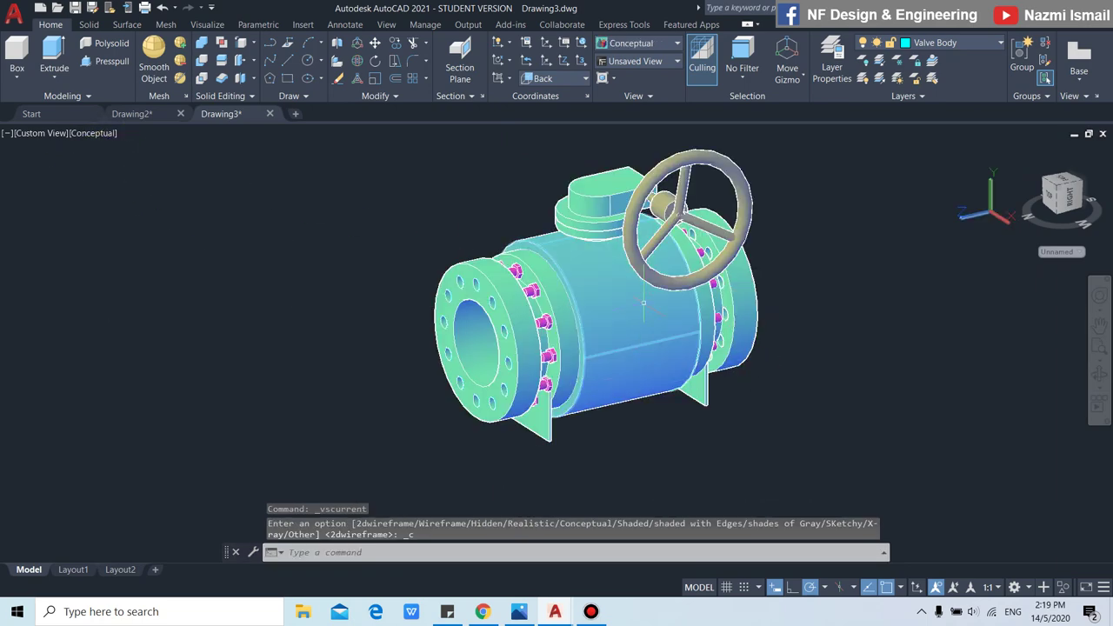
middle_click_drag(662, 355, 601, 357, "shift")
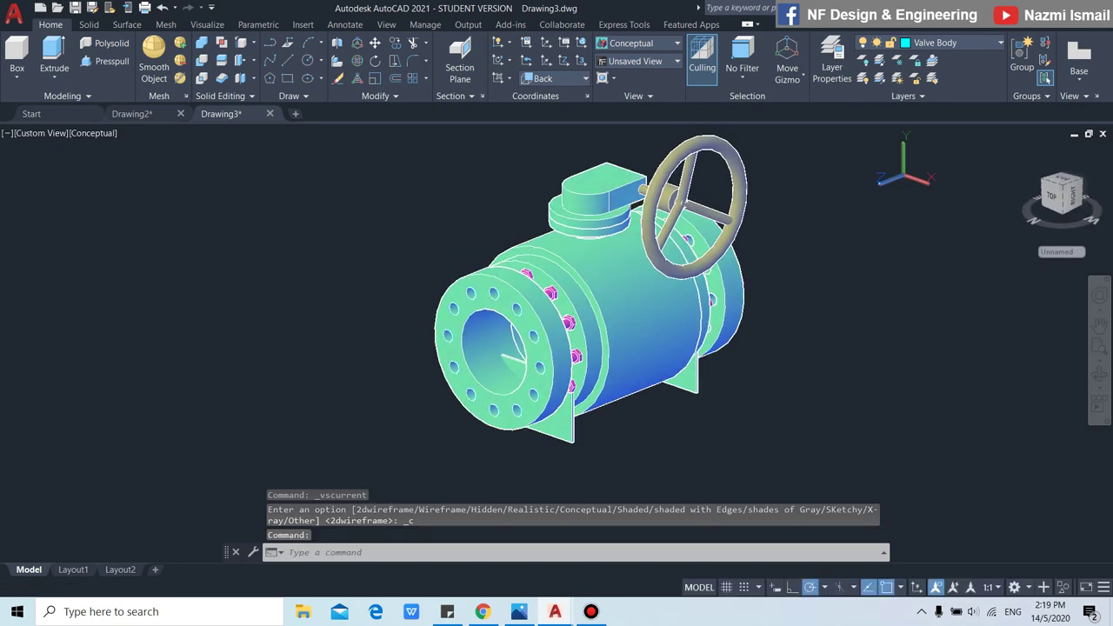
middle_click_drag(809, 300, 722, 380, "shift")
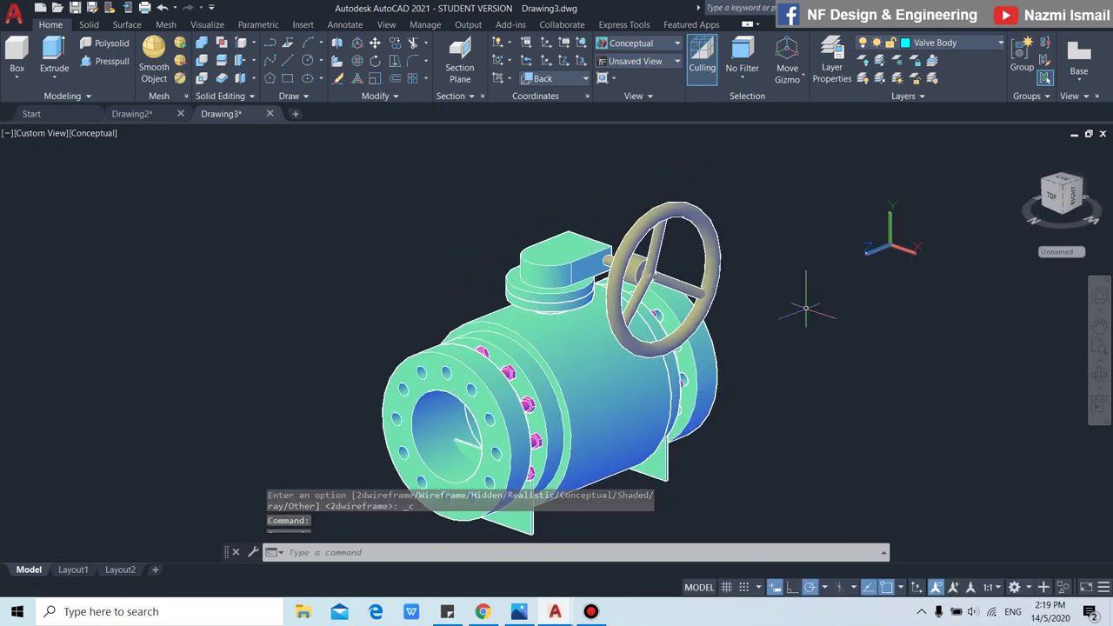
scroll(722, 380, "up", 2)
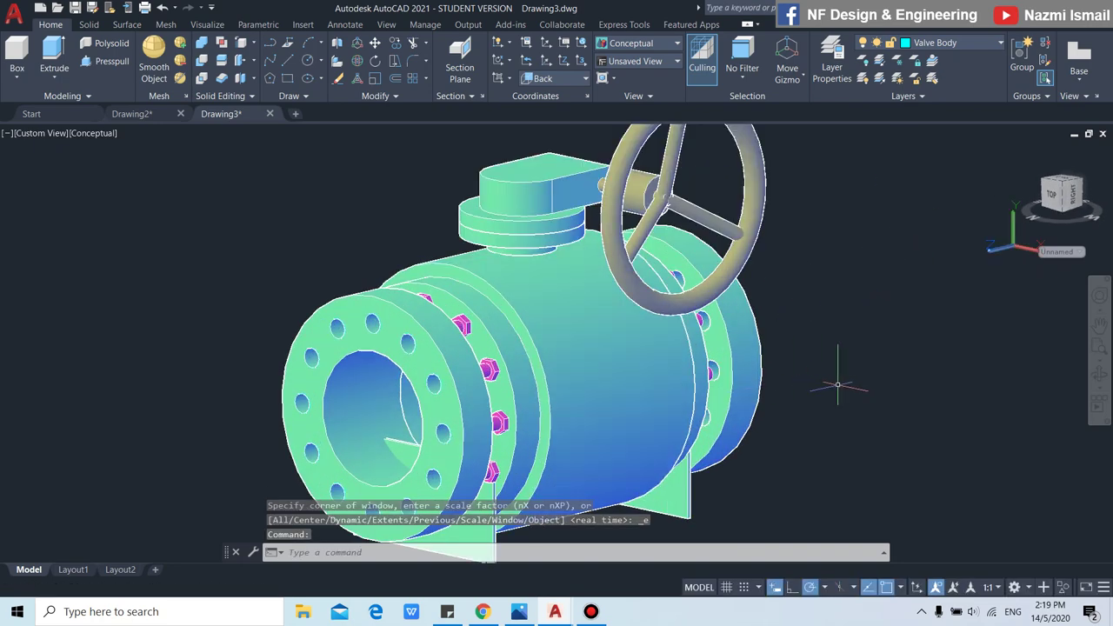
mouse_move(831, 386)
middle_mouse_down("shift")
mouse_move(813, 385)
mouse_move(874, 352)
middle_mouse_up("shift")
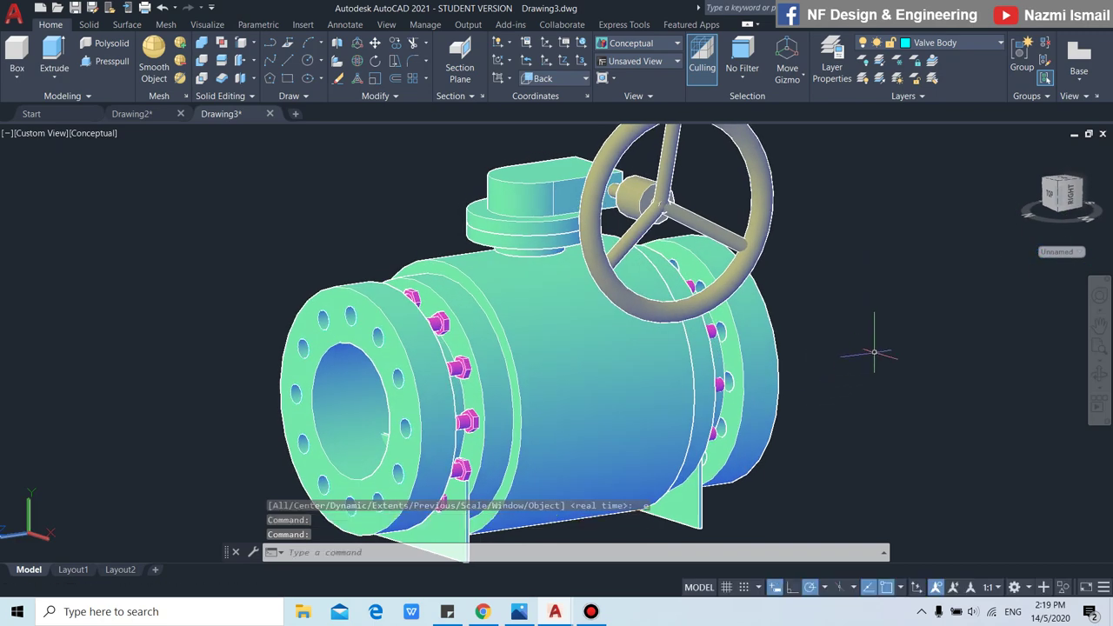